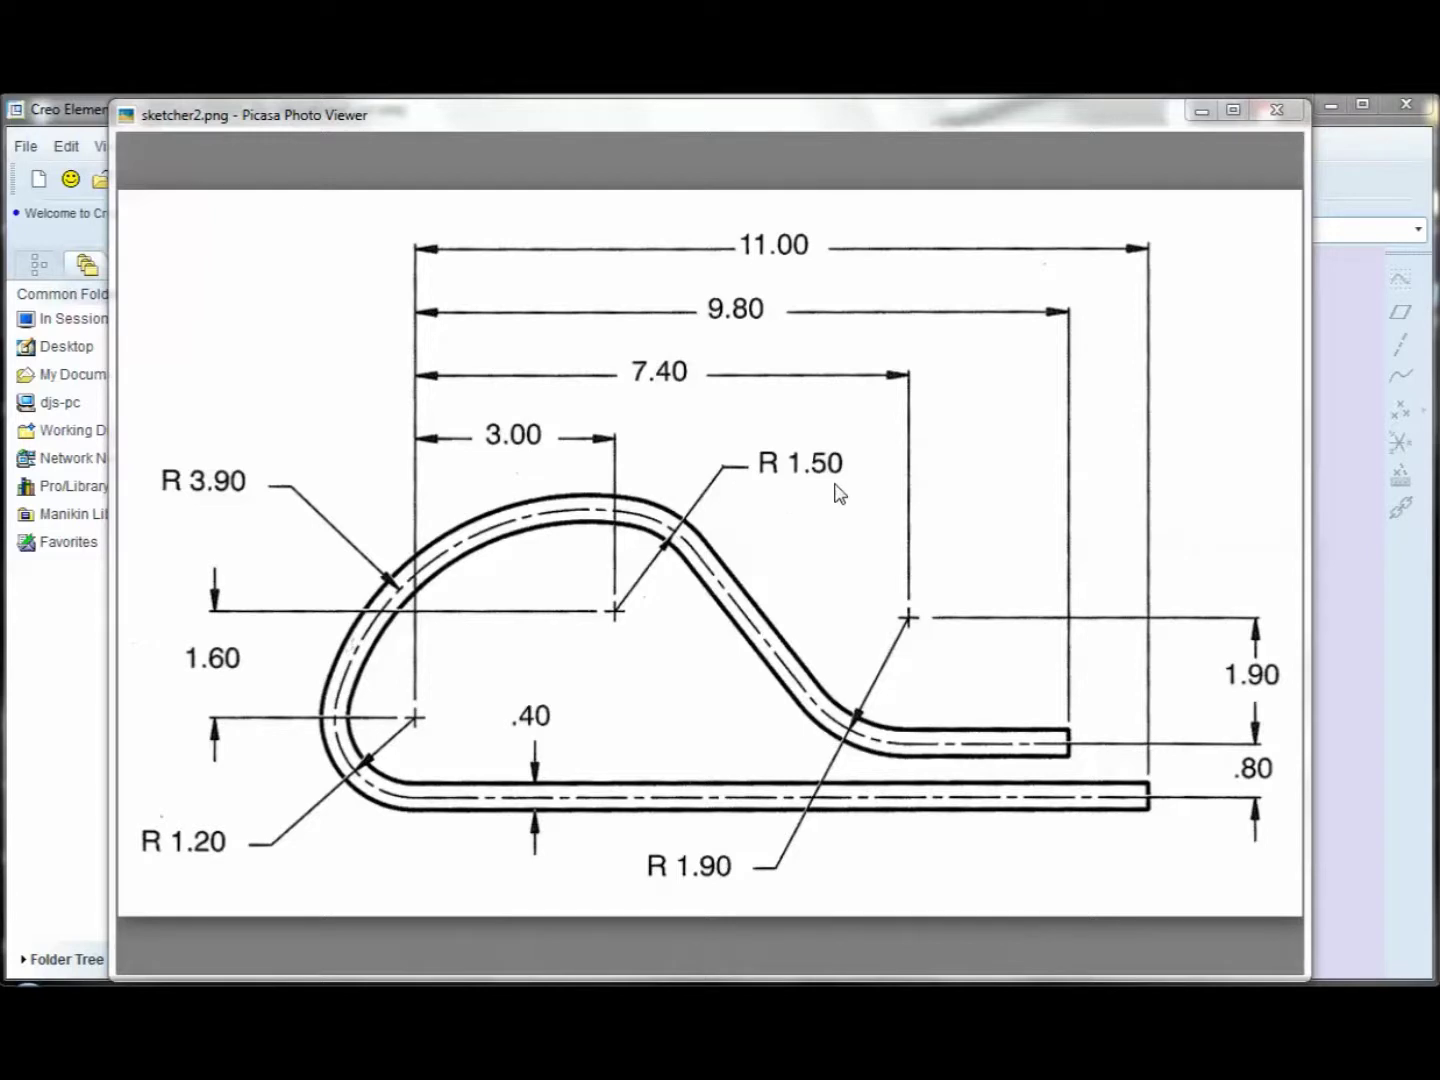
# Bring the Creo Elements/Pro window back to the front after reviewing sketcher2.png.
pyautogui.click(1343, 533)
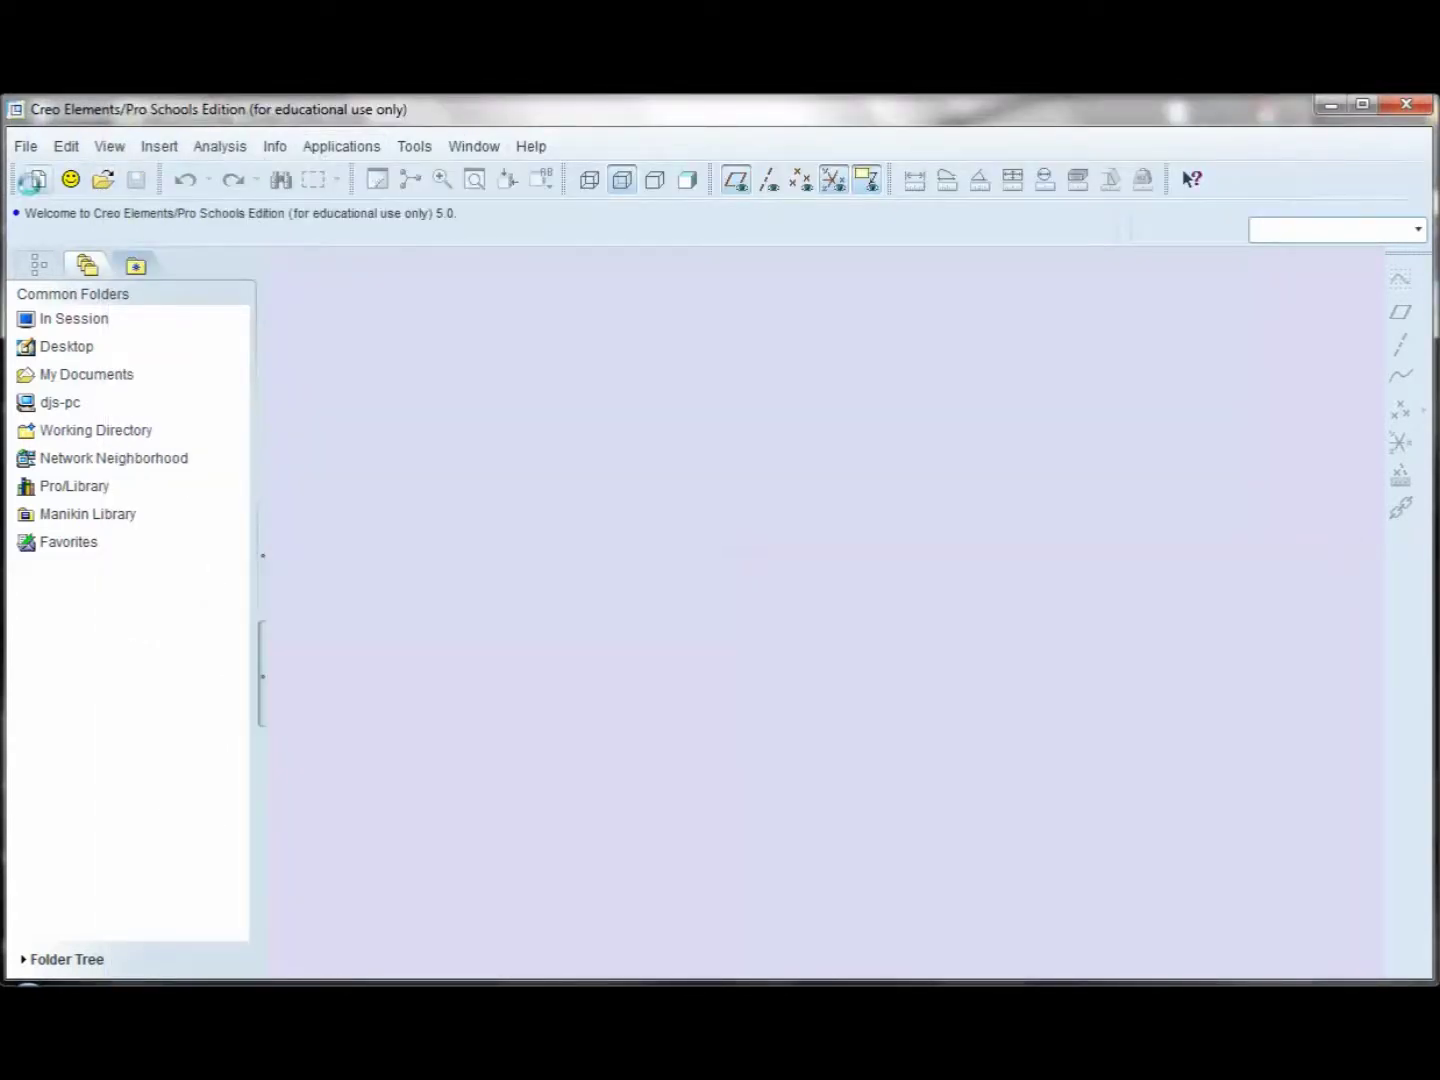
# Create a new sketch named Clip.
pyautogui.click(37, 181)
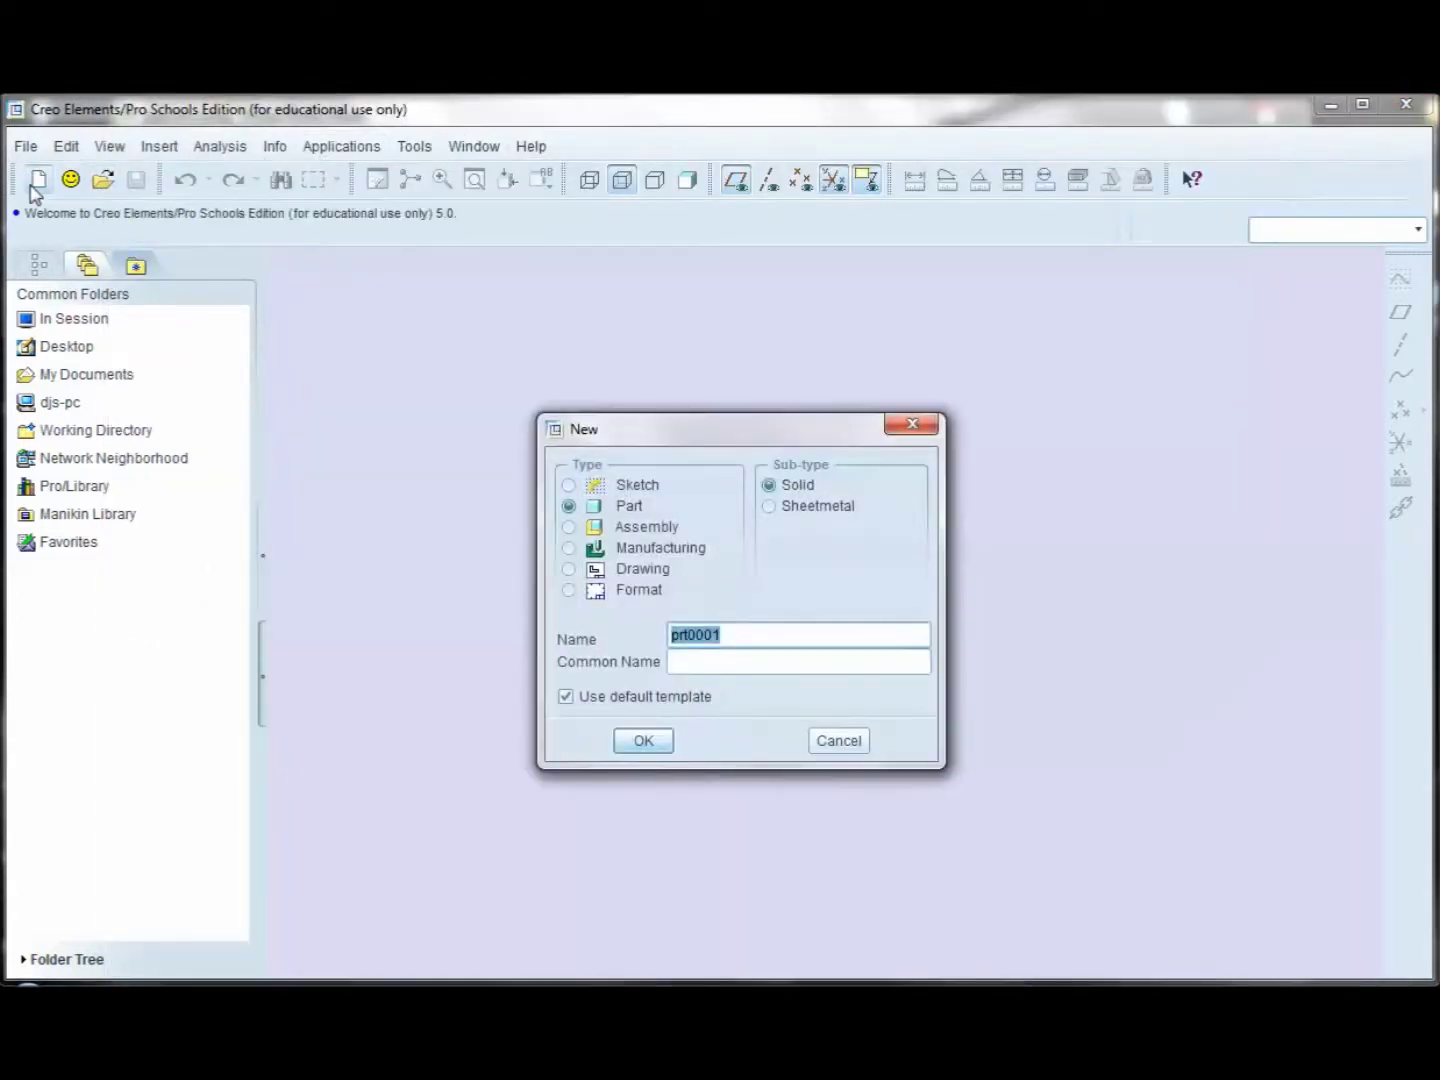
pyautogui.click(567, 484)
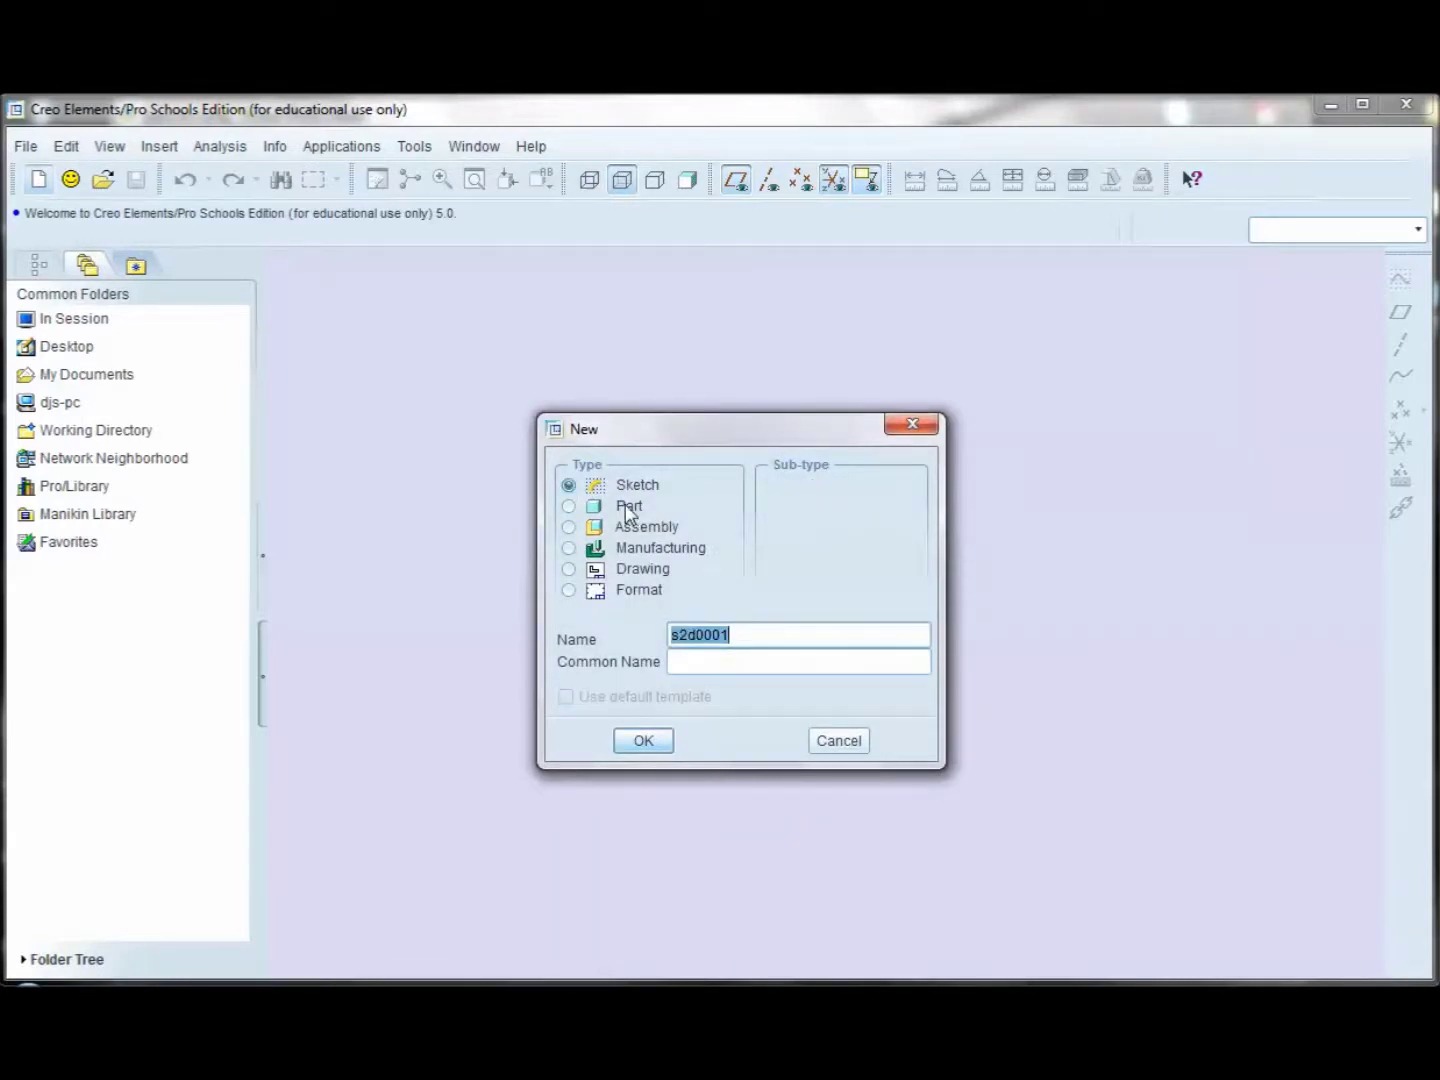
pyautogui.write('Clip')
pyautogui.click(647, 741)
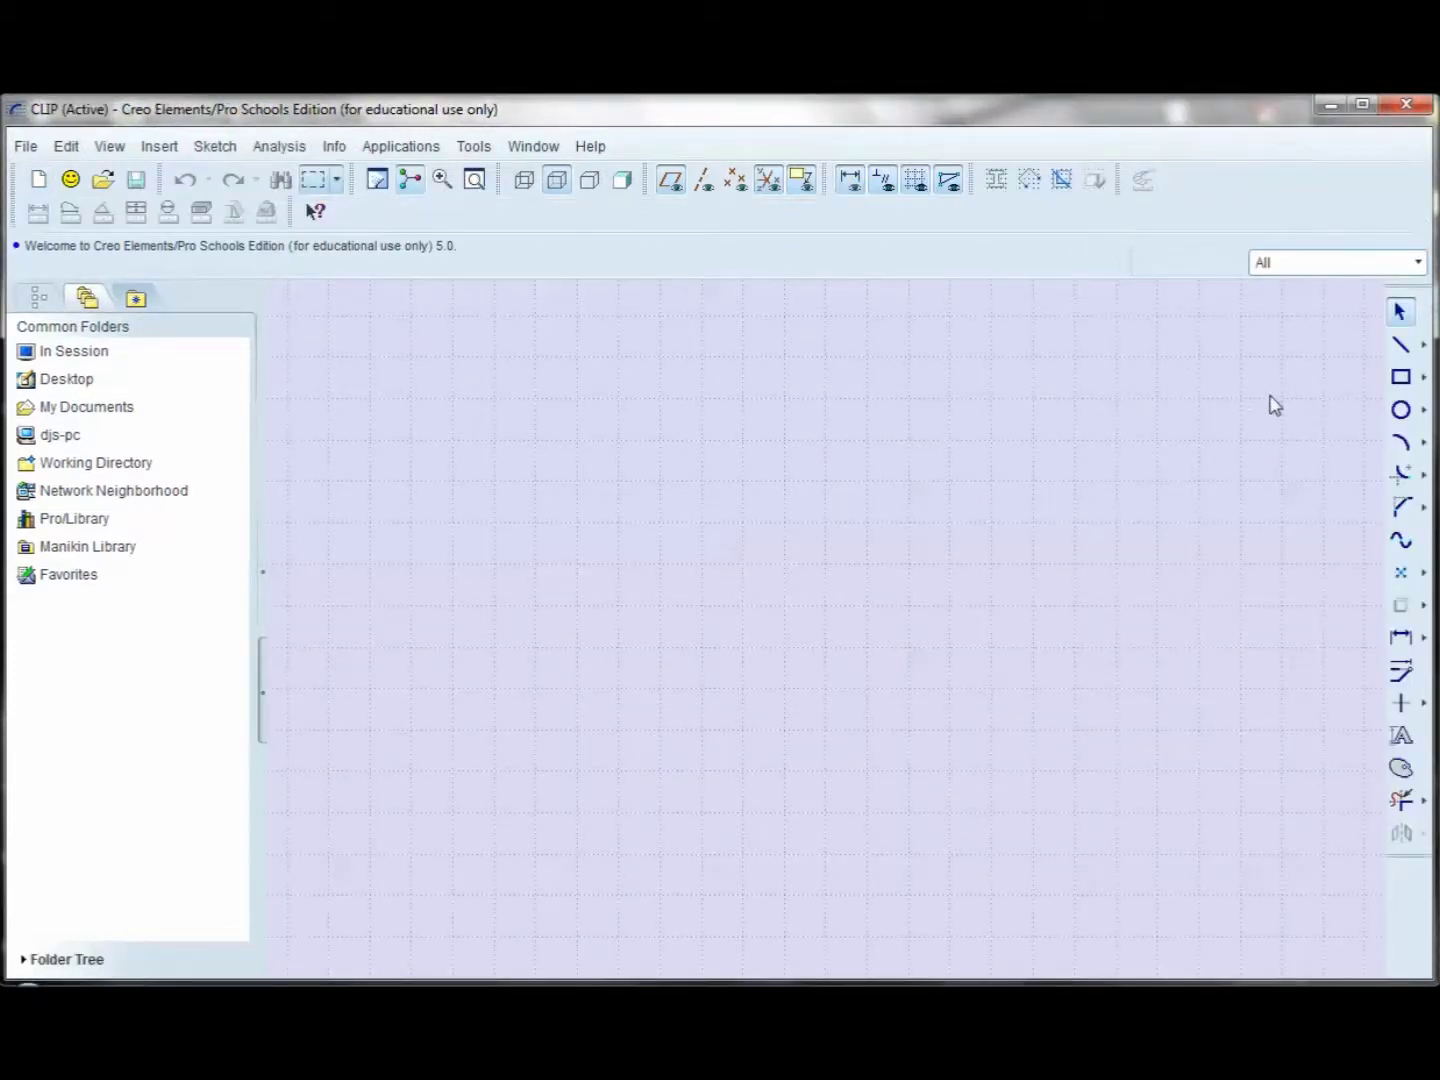
# Draw a circle and convert its diameter dimension to a 1.20 radius.
pyautogui.click(1401, 410)
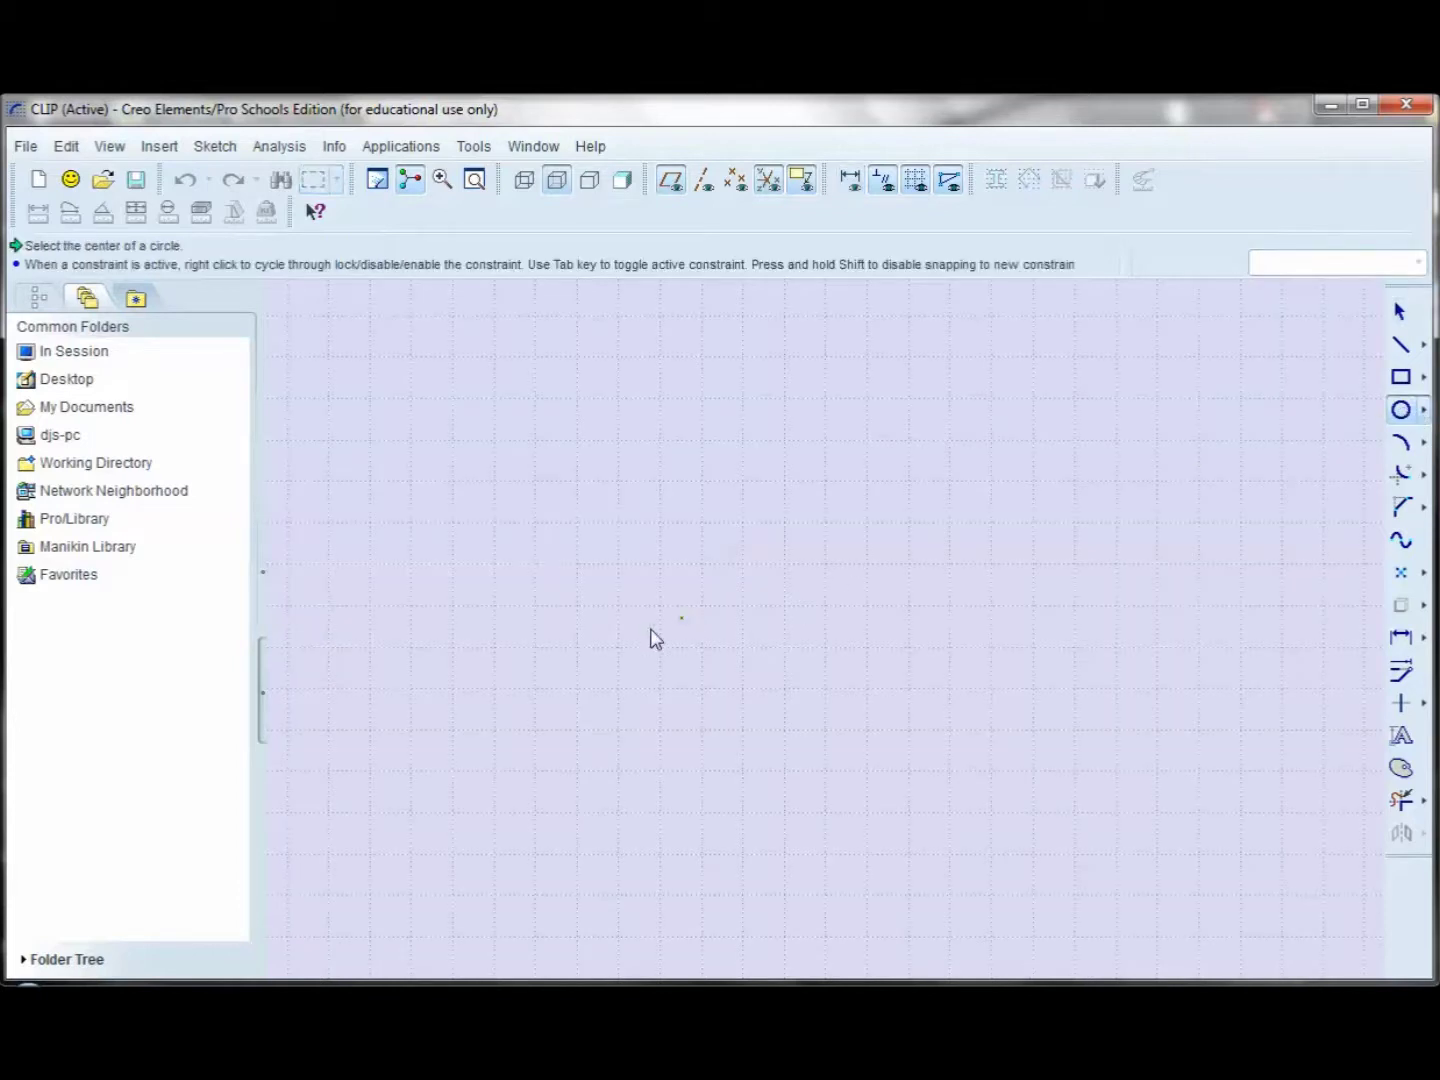
pyautogui.click(619, 686)
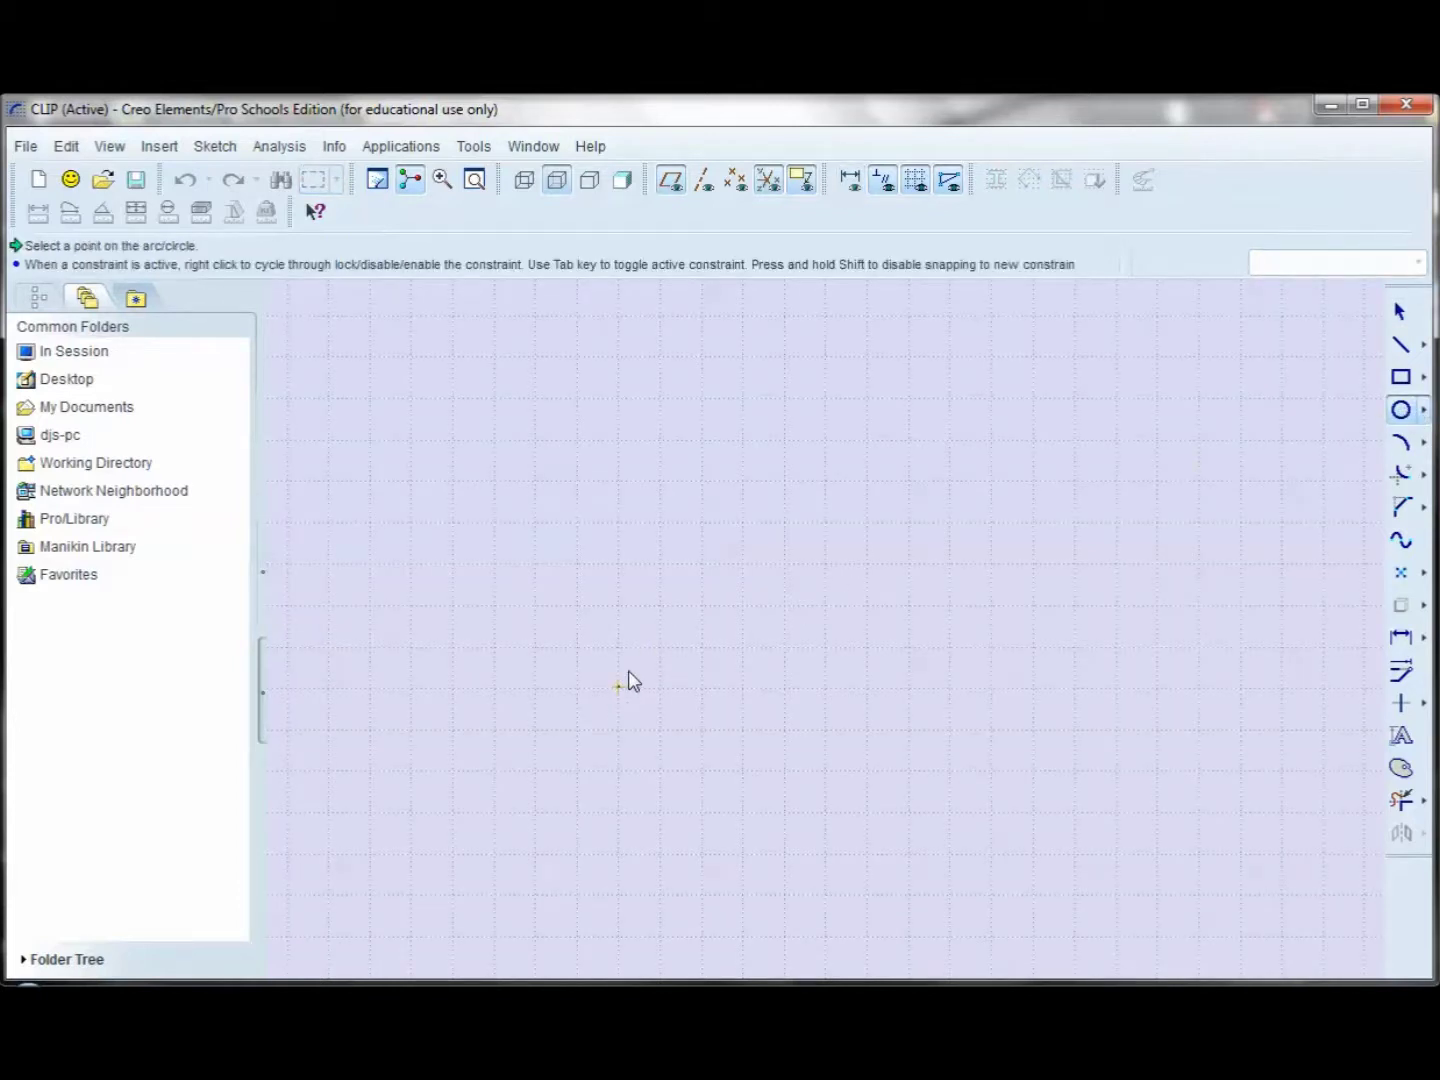
pyautogui.click(699, 640)
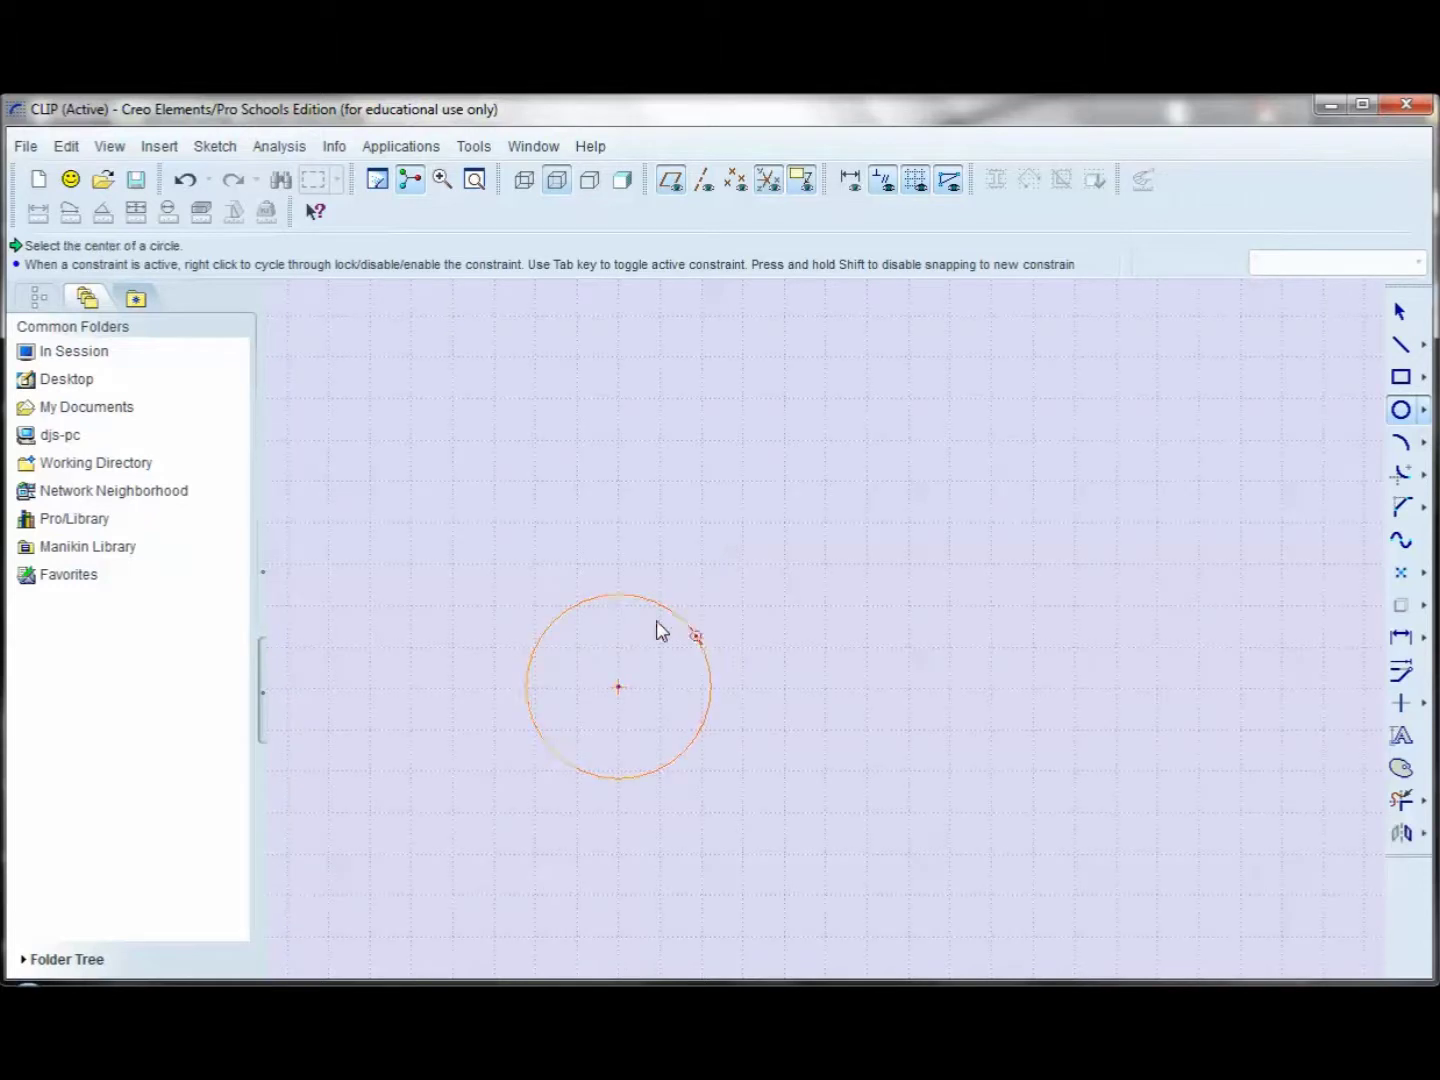
pyautogui.click(1400, 311)
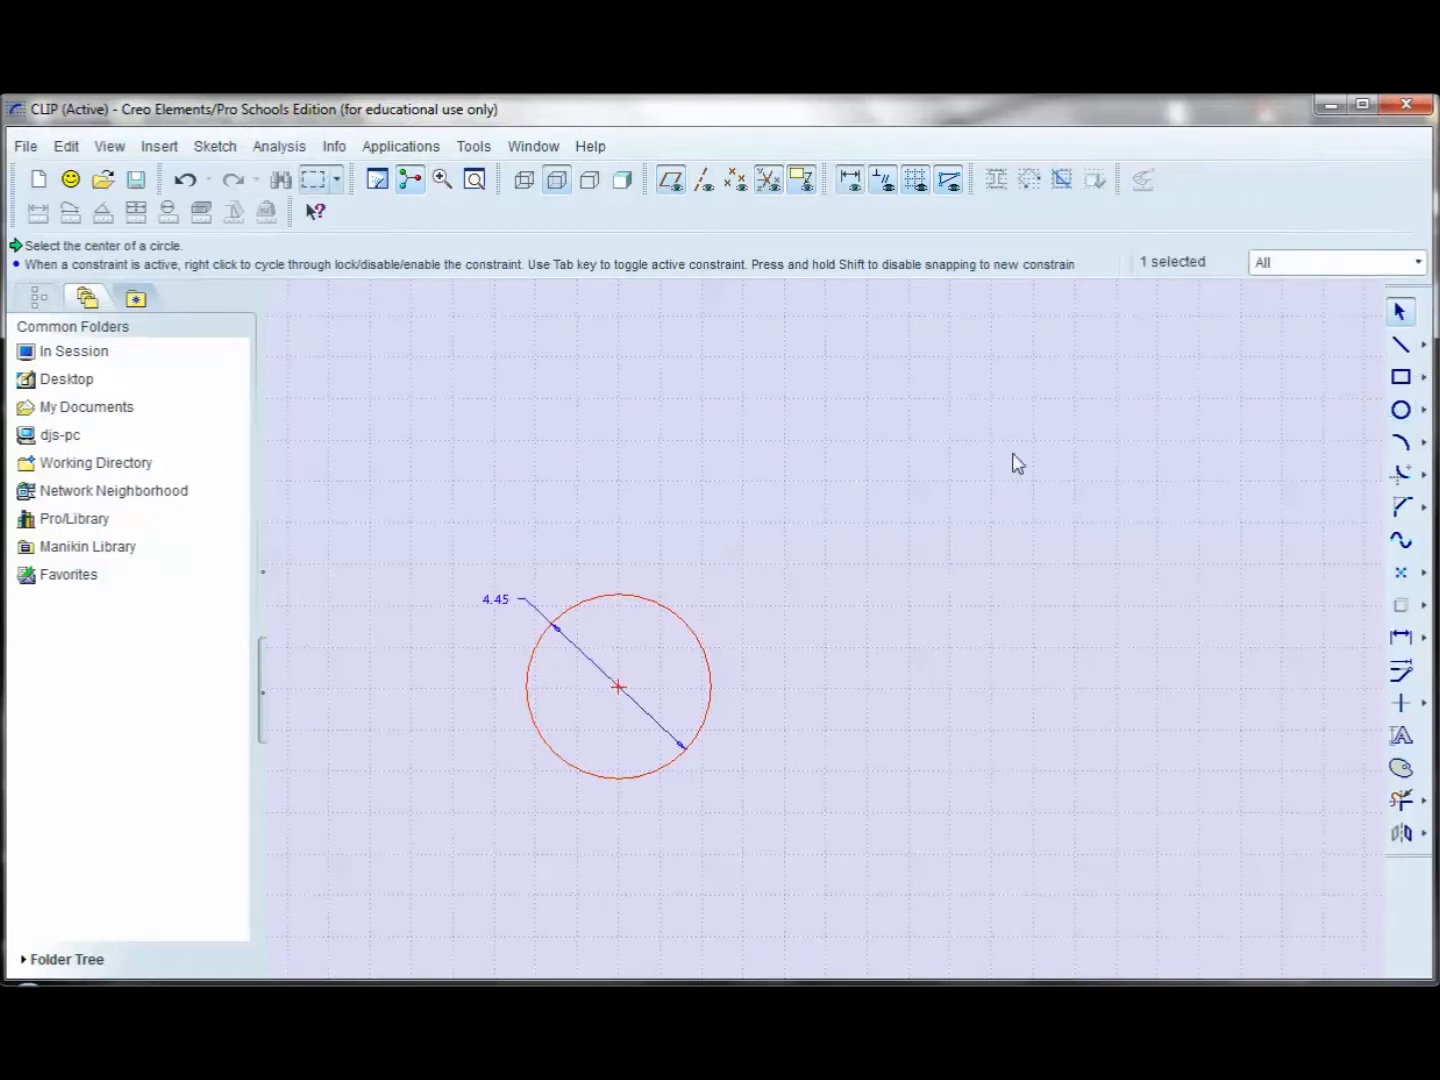
pyautogui.click(495, 601)
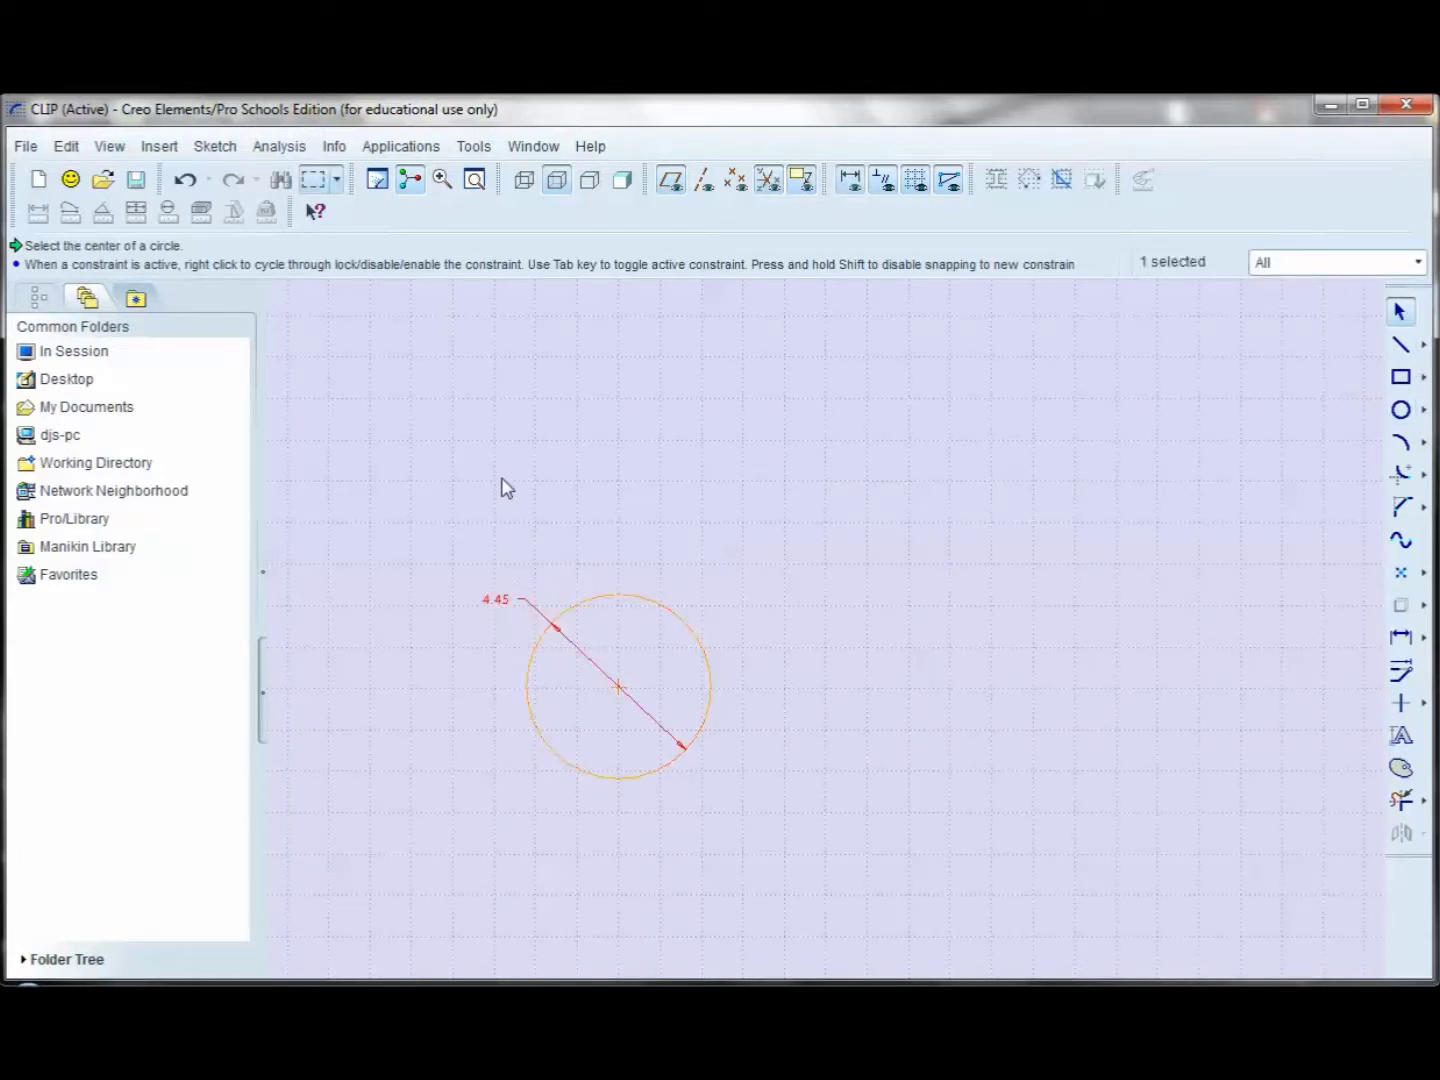
pyautogui.rightClick(505, 485)
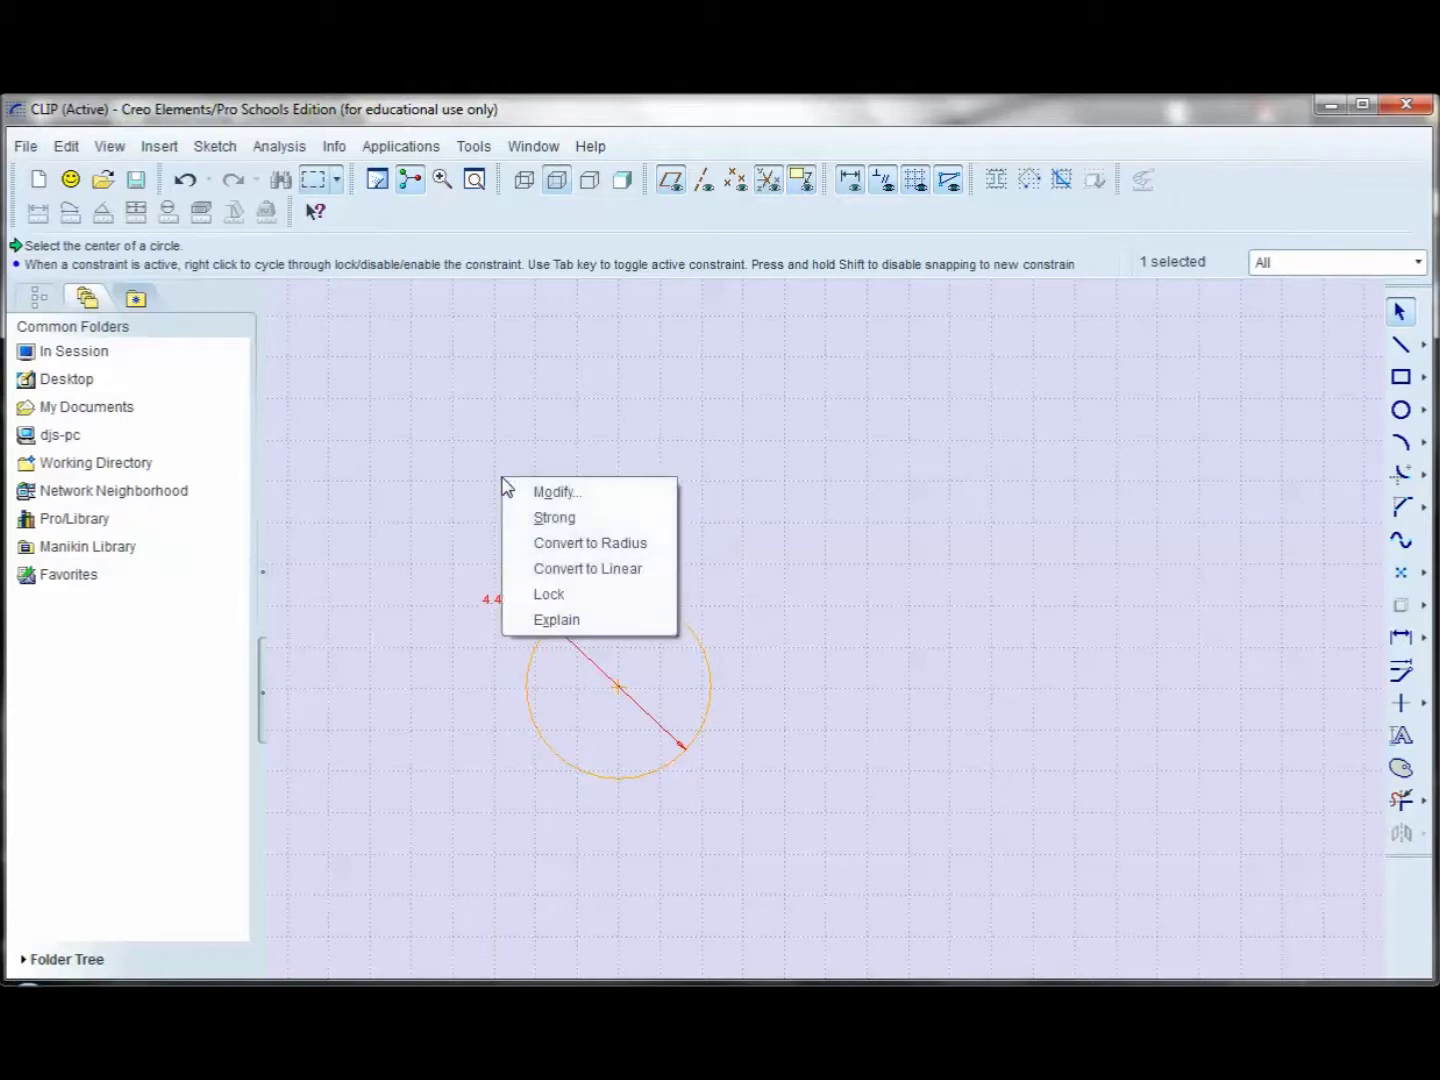
pyautogui.click(541, 543)
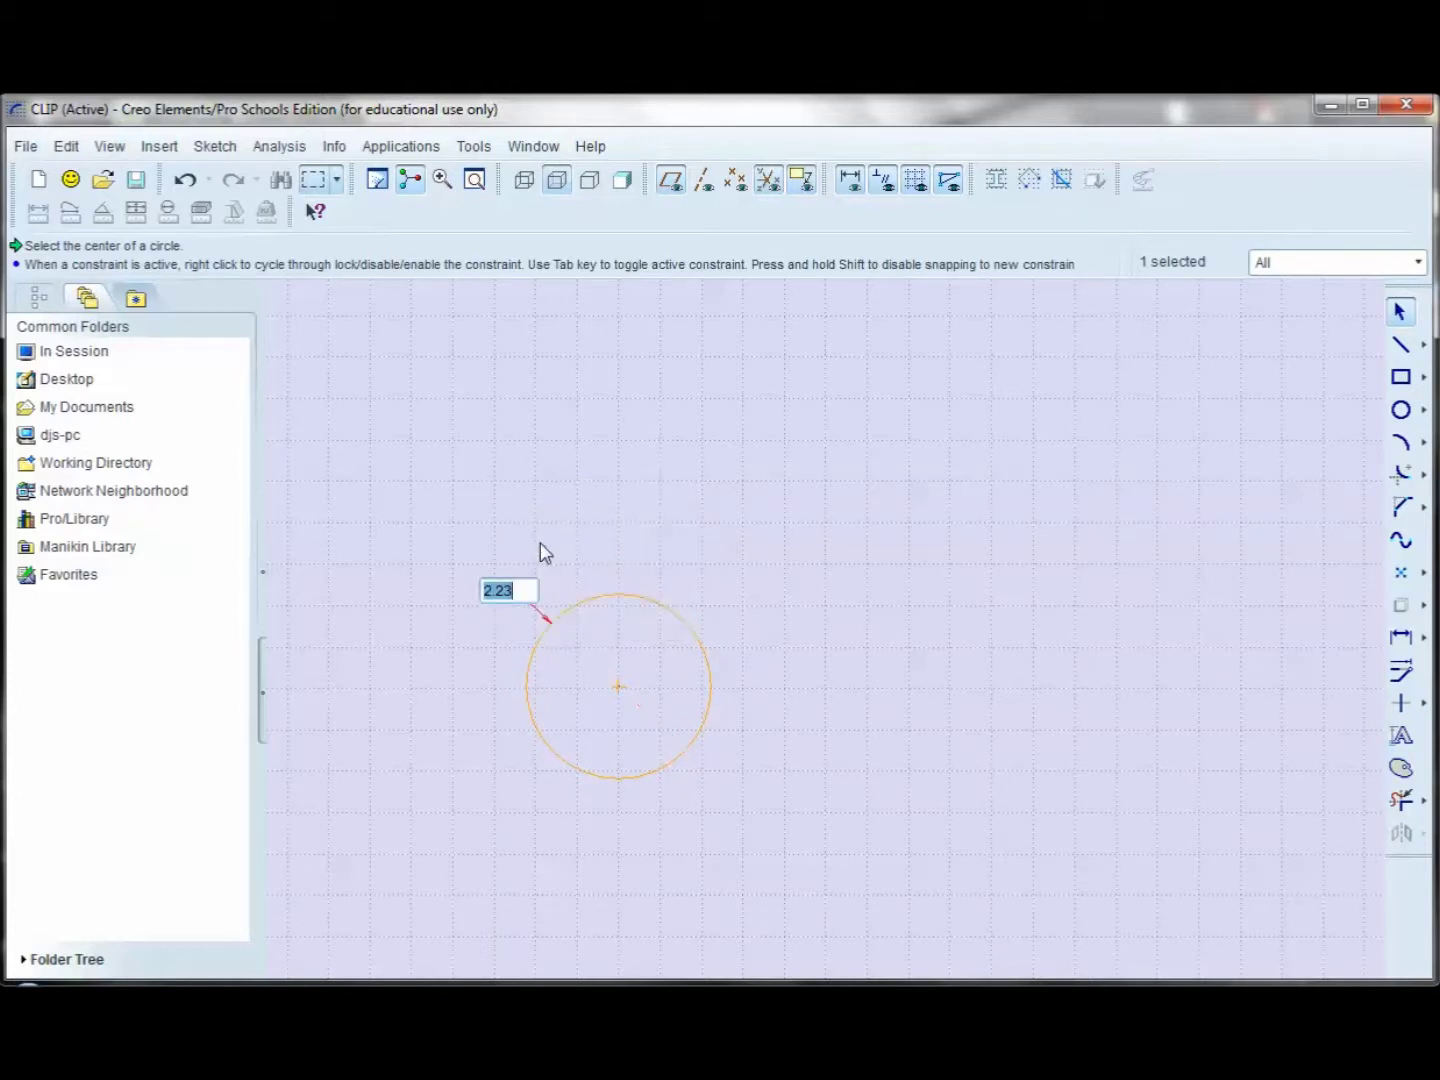
pyautogui.write('1.2')
pyautogui.press('Return')
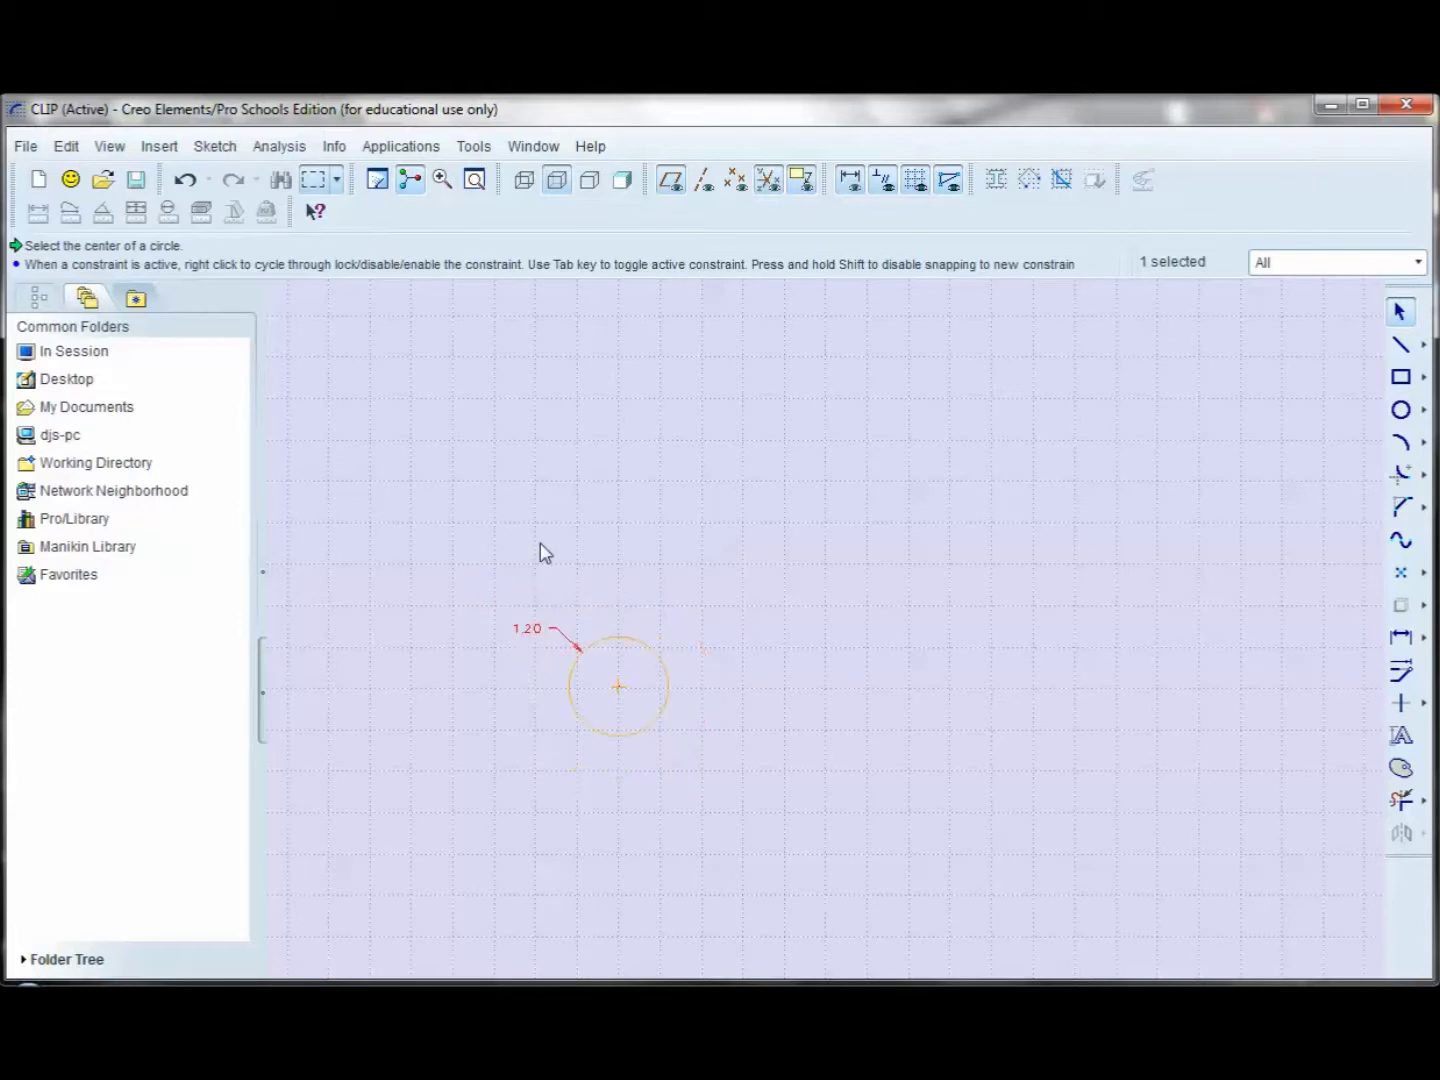
pyautogui.click(737, 615)
# Draw a second circle up and to the right of the first.
pyautogui.scroll(-2, 620, 721)
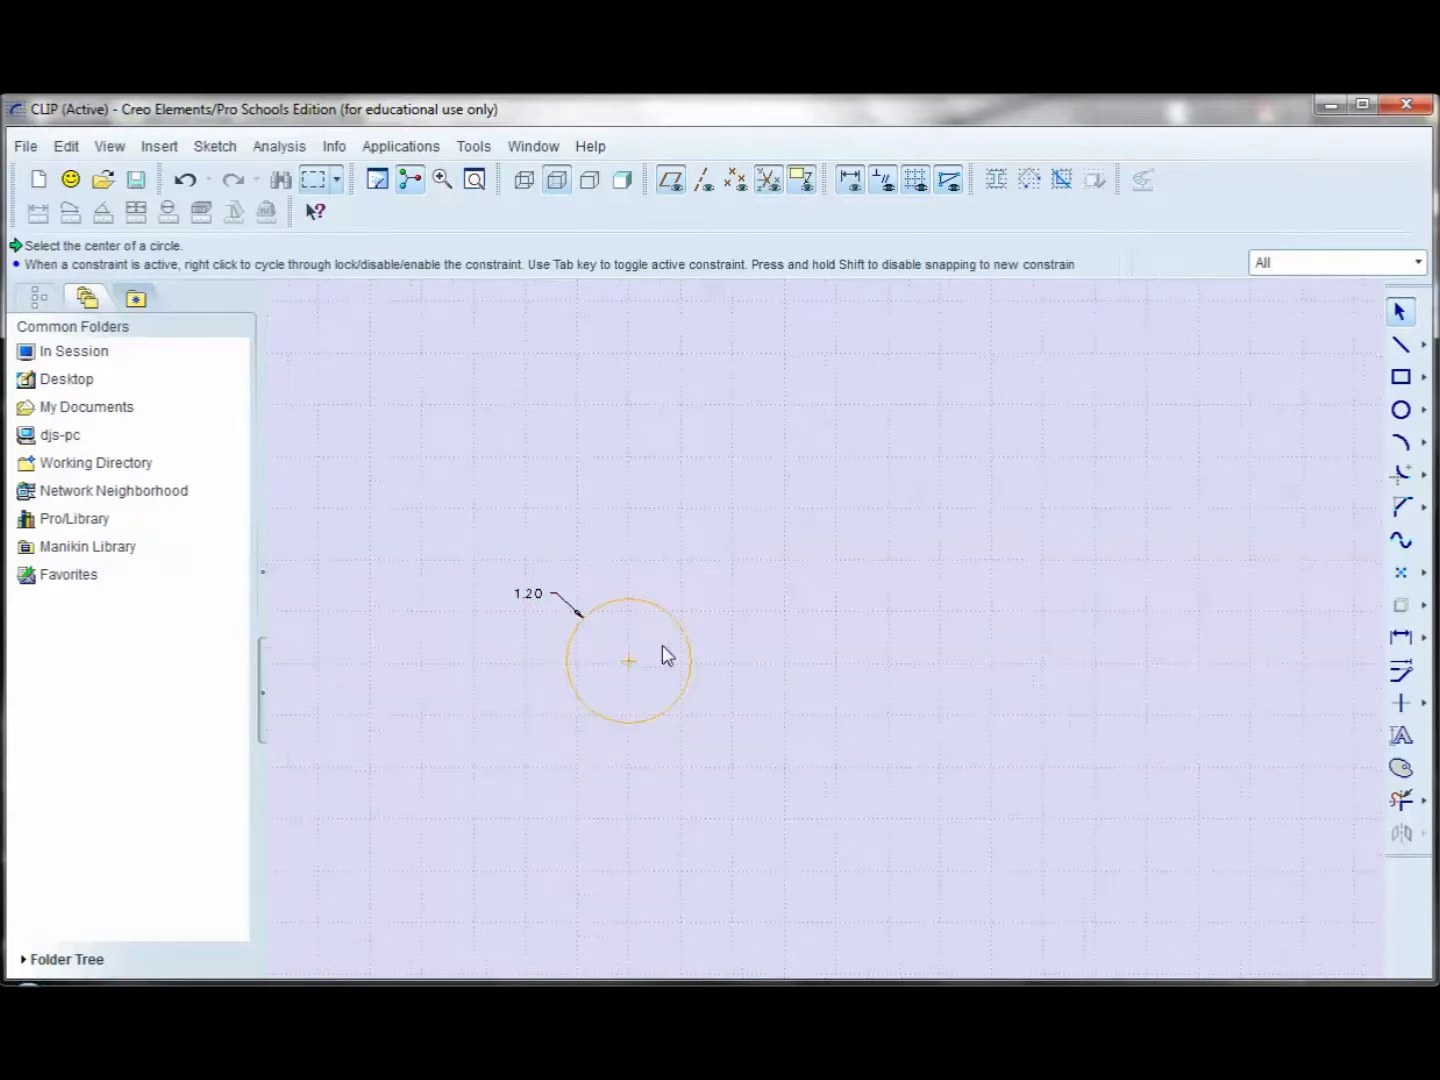
pyautogui.click(1400, 409)
pyautogui.click(916, 483)
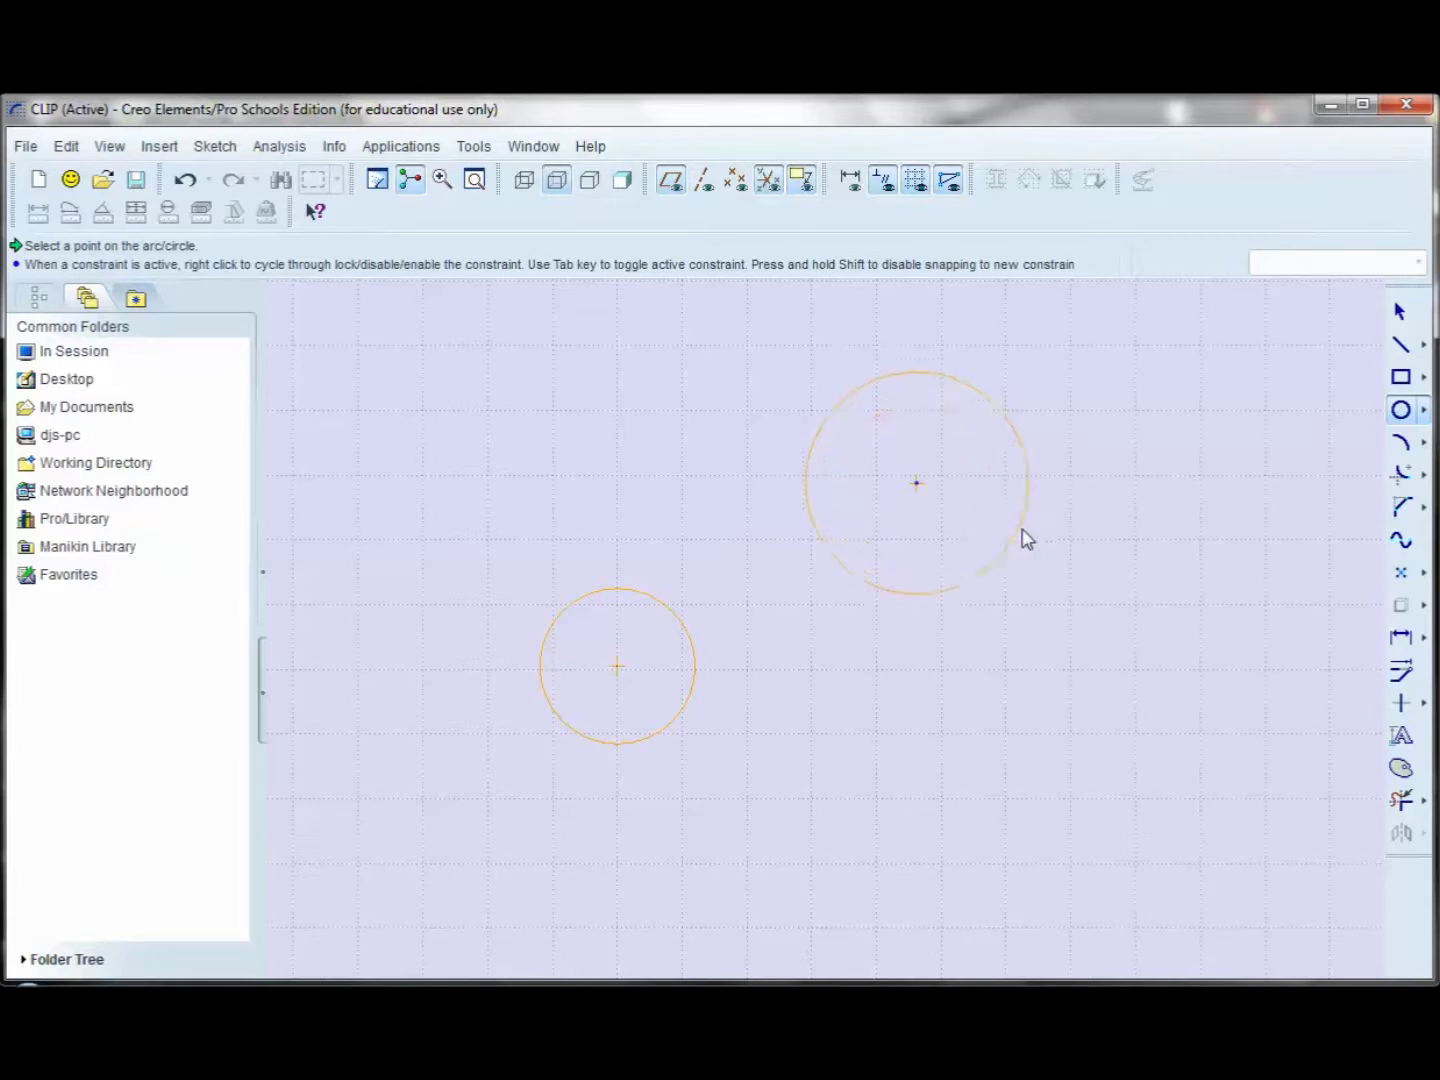
pyautogui.click(1040, 538)
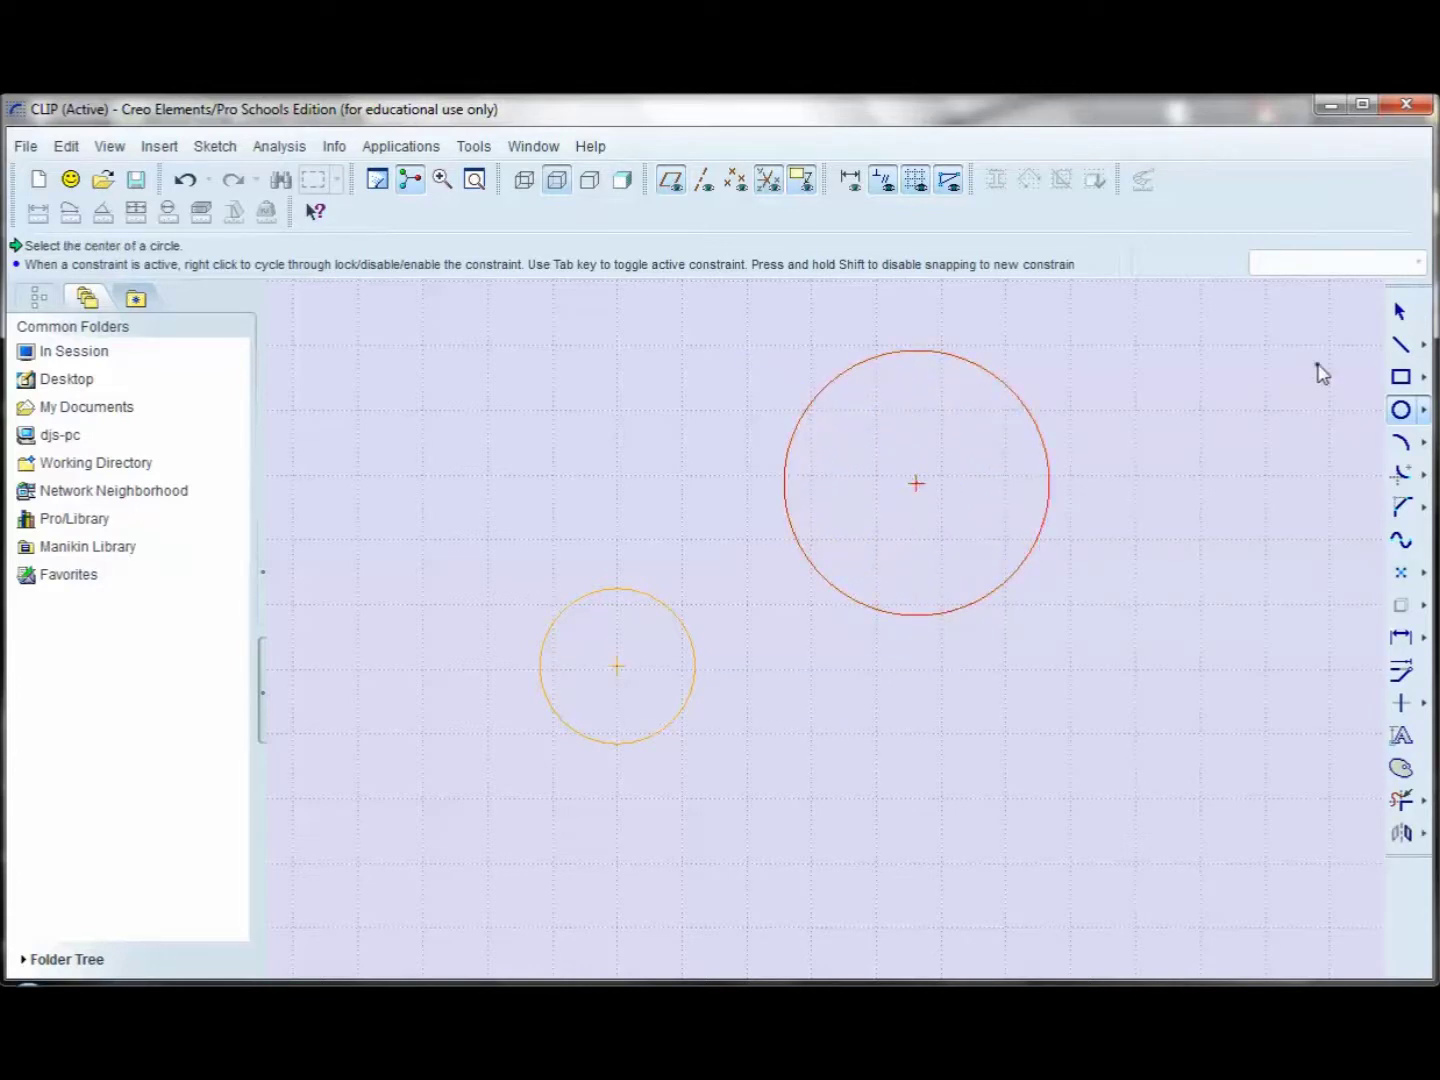
pyautogui.click(1400, 315)
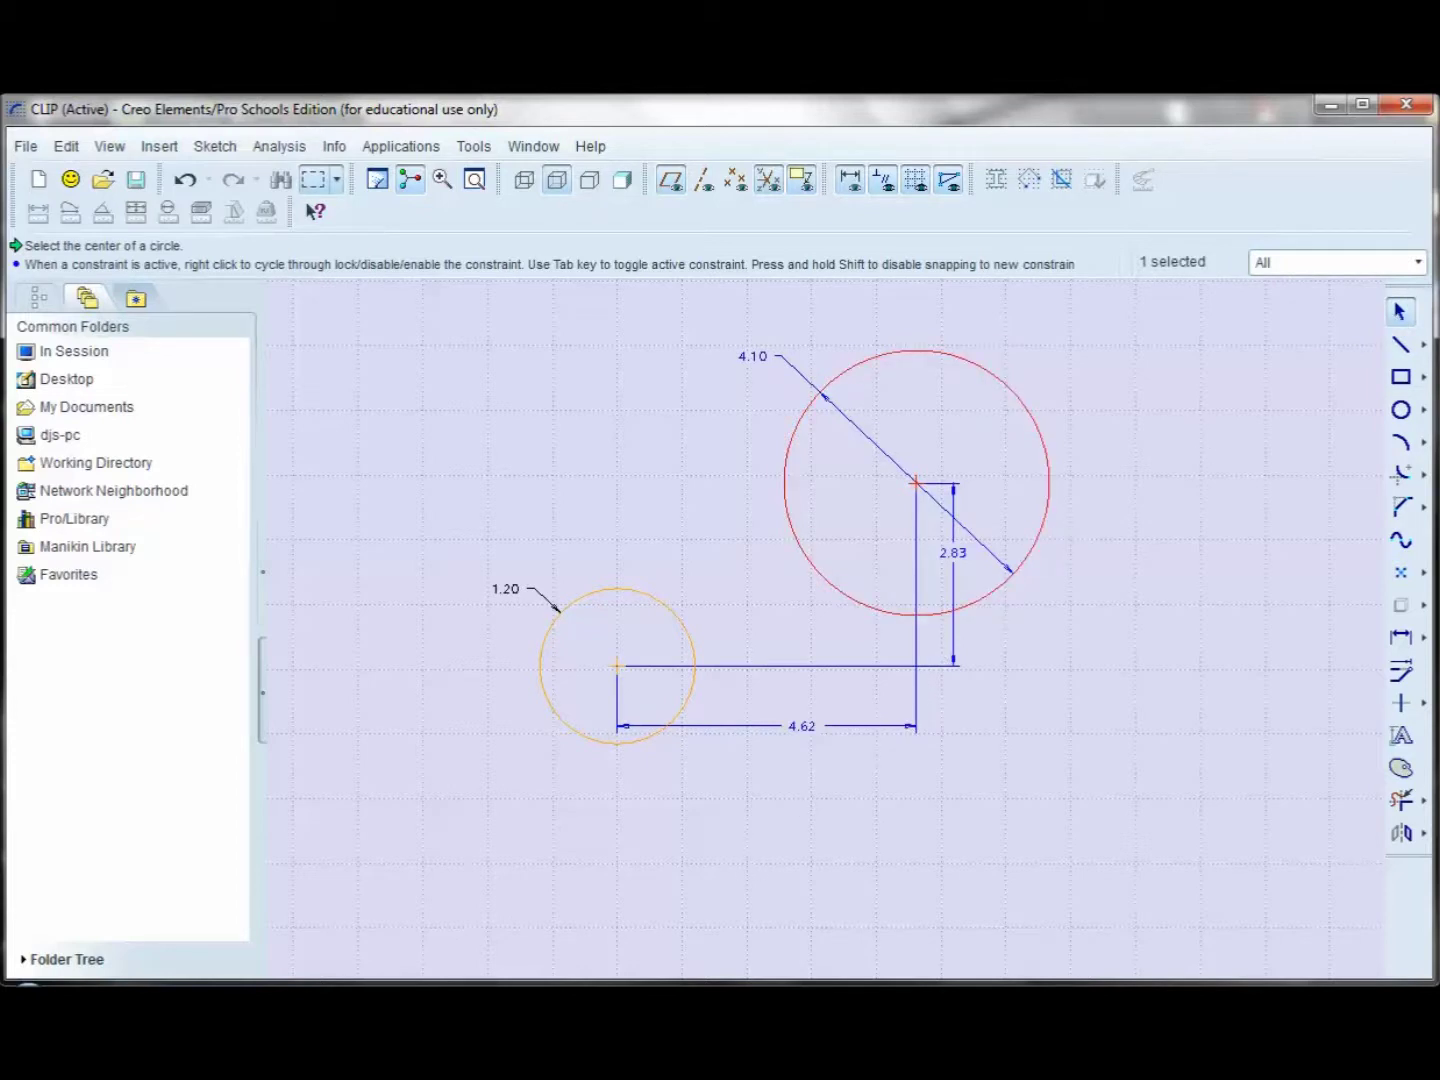
# Set the centre spacing to 3.00 horizontally and 1.60 vertically, checking the reference drawing.
pyautogui.hotkey('alt', 'Tab')
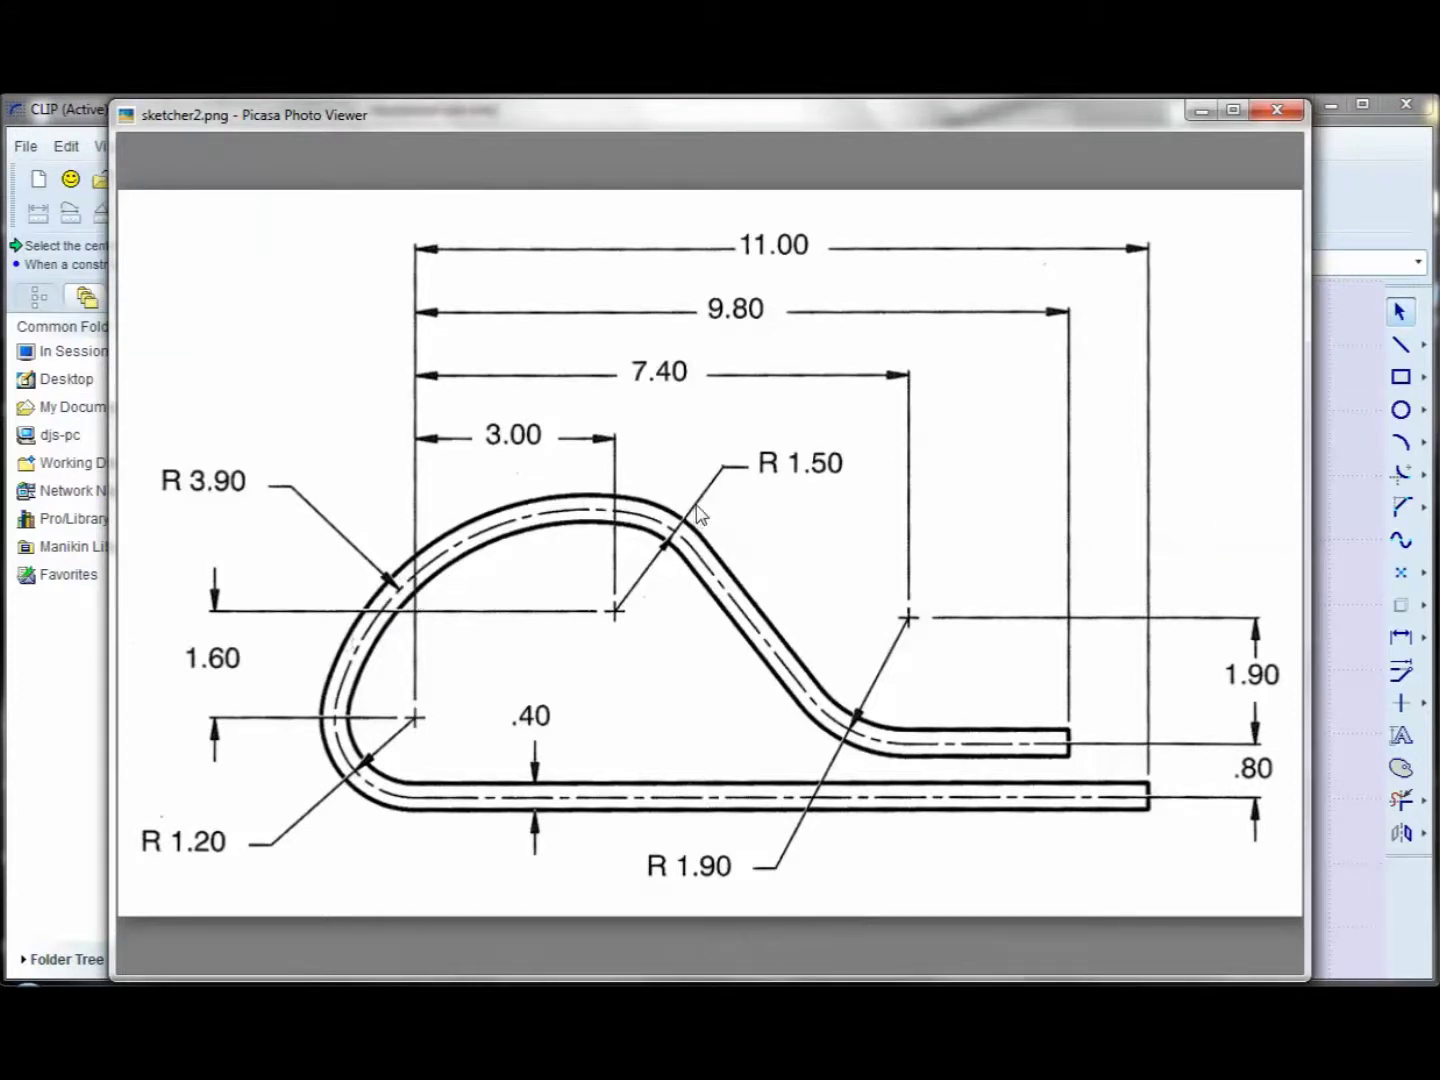
pyautogui.click(1371, 410)
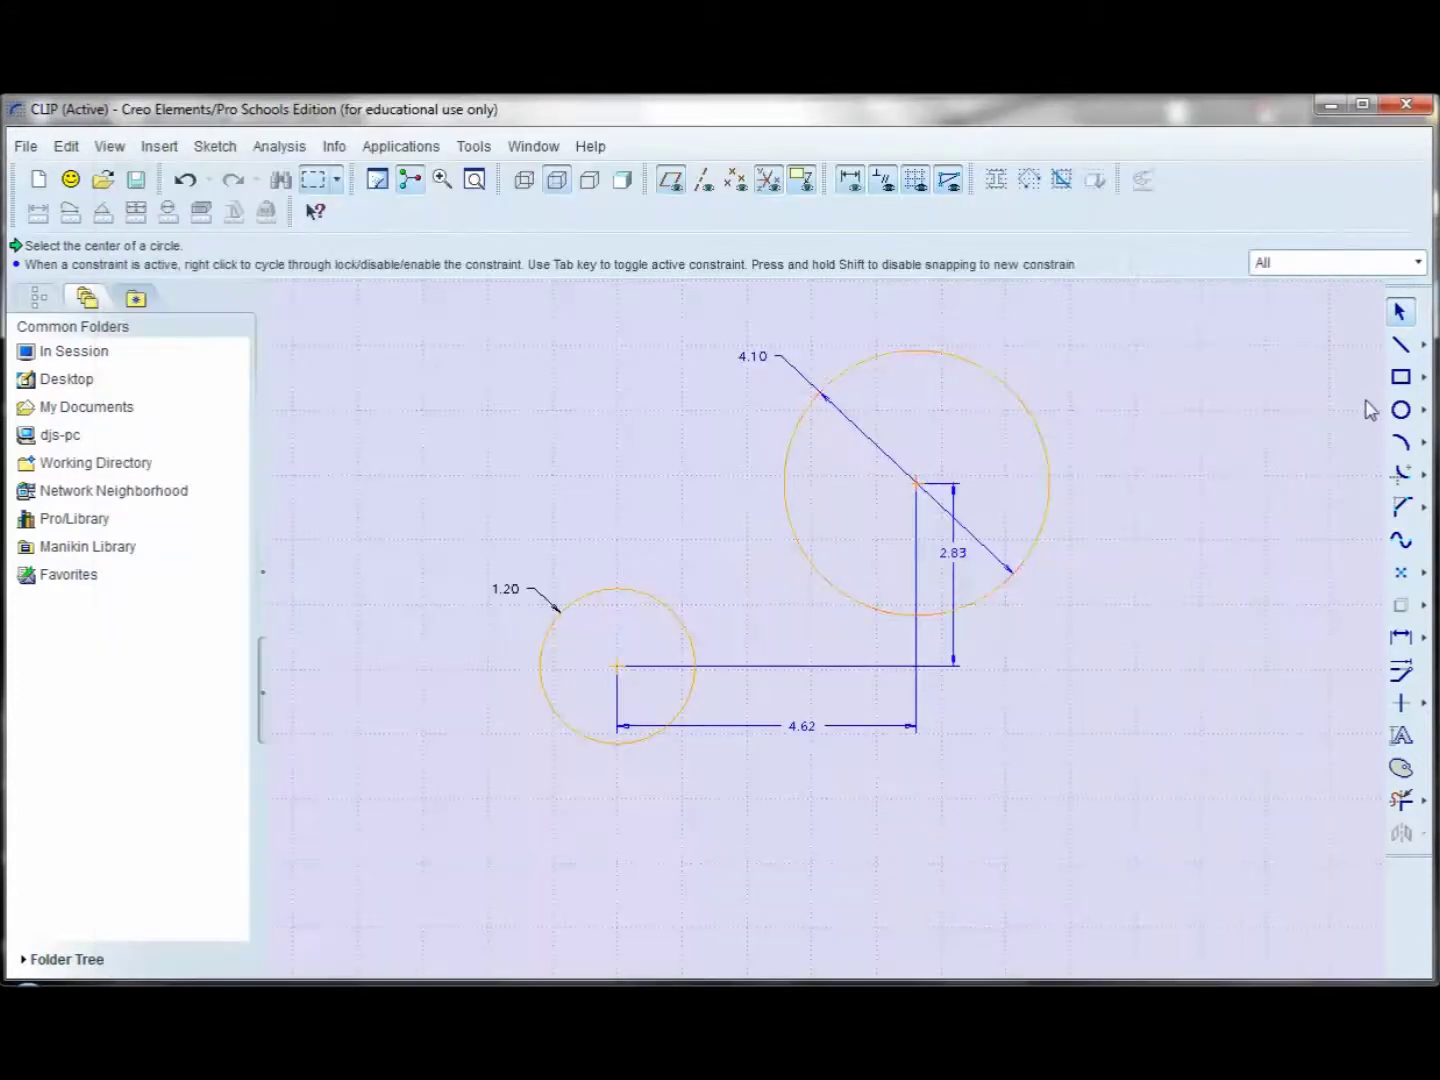
pyautogui.doubleClick(800, 729)
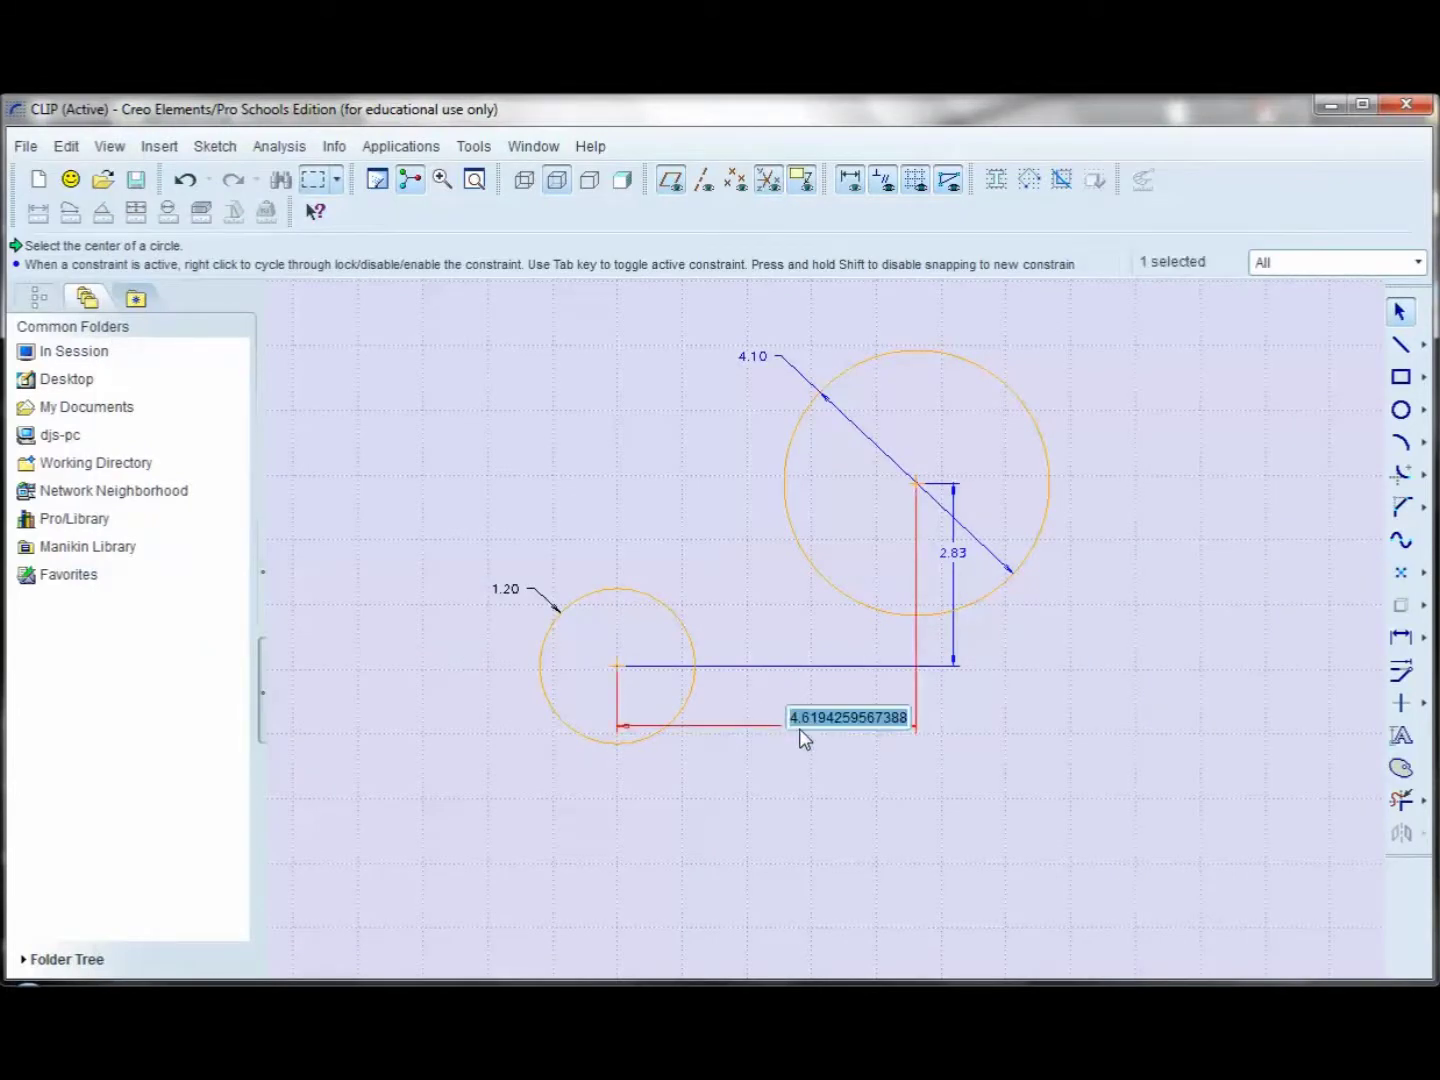
pyautogui.write('3')
pyautogui.press('Return')
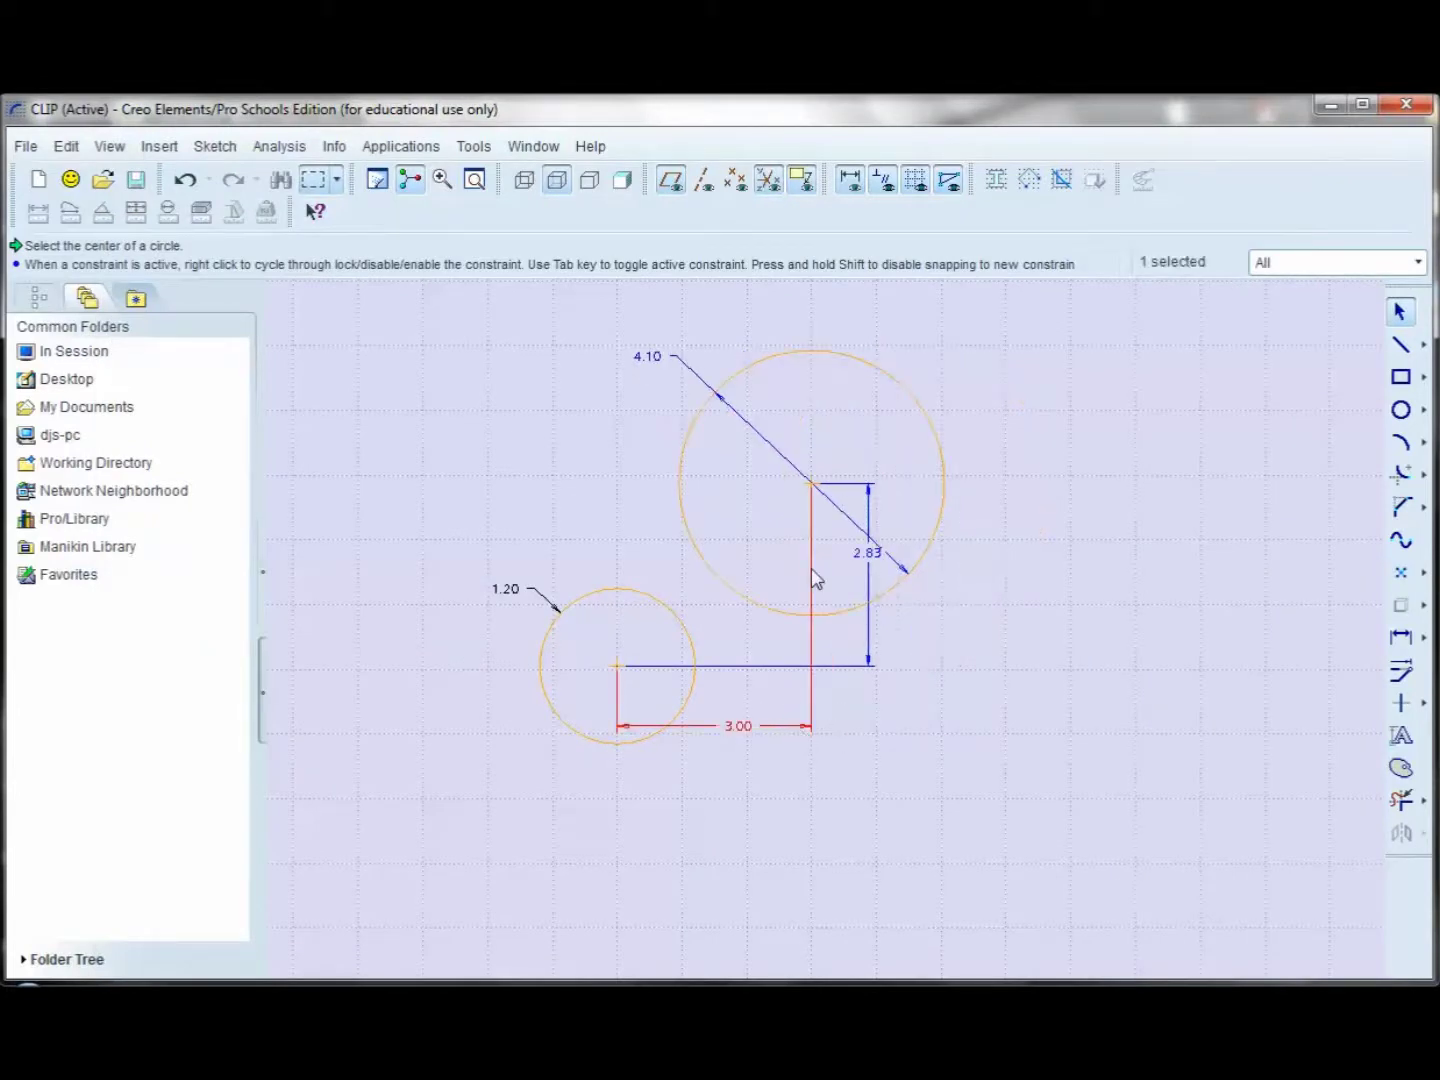
pyautogui.doubleClick(869, 552)
pyautogui.write('1.6')
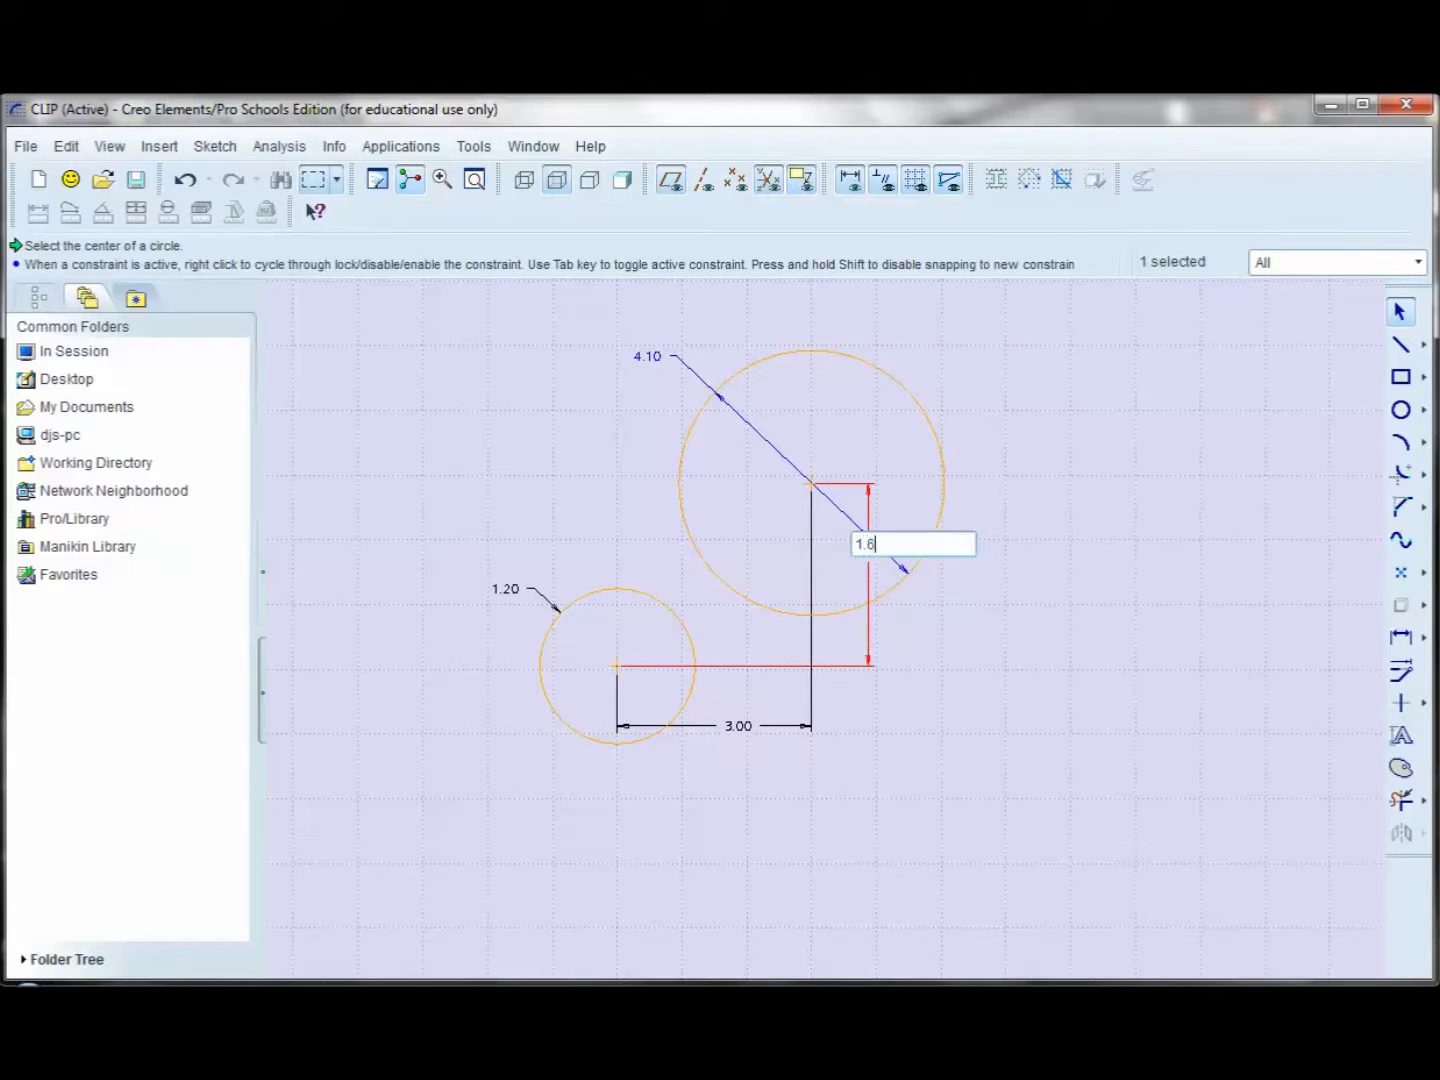
pyautogui.press('Return')
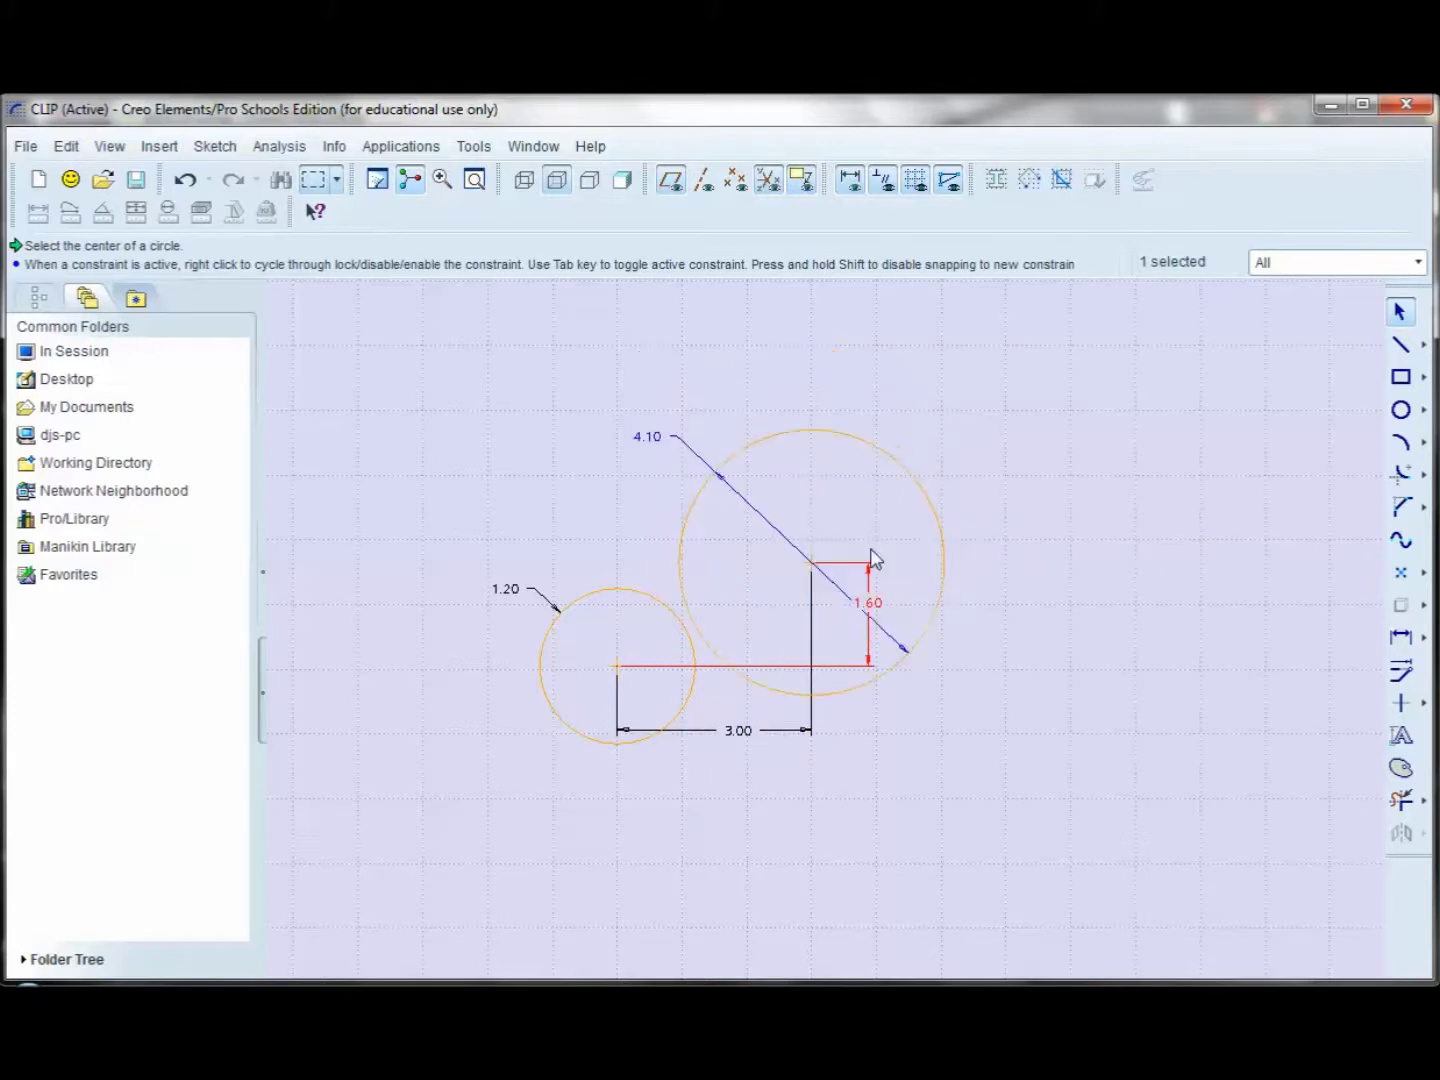
# Convert the second circle's 4.10 diameter into a 1.50 radius.
pyautogui.rightClick(661, 442)
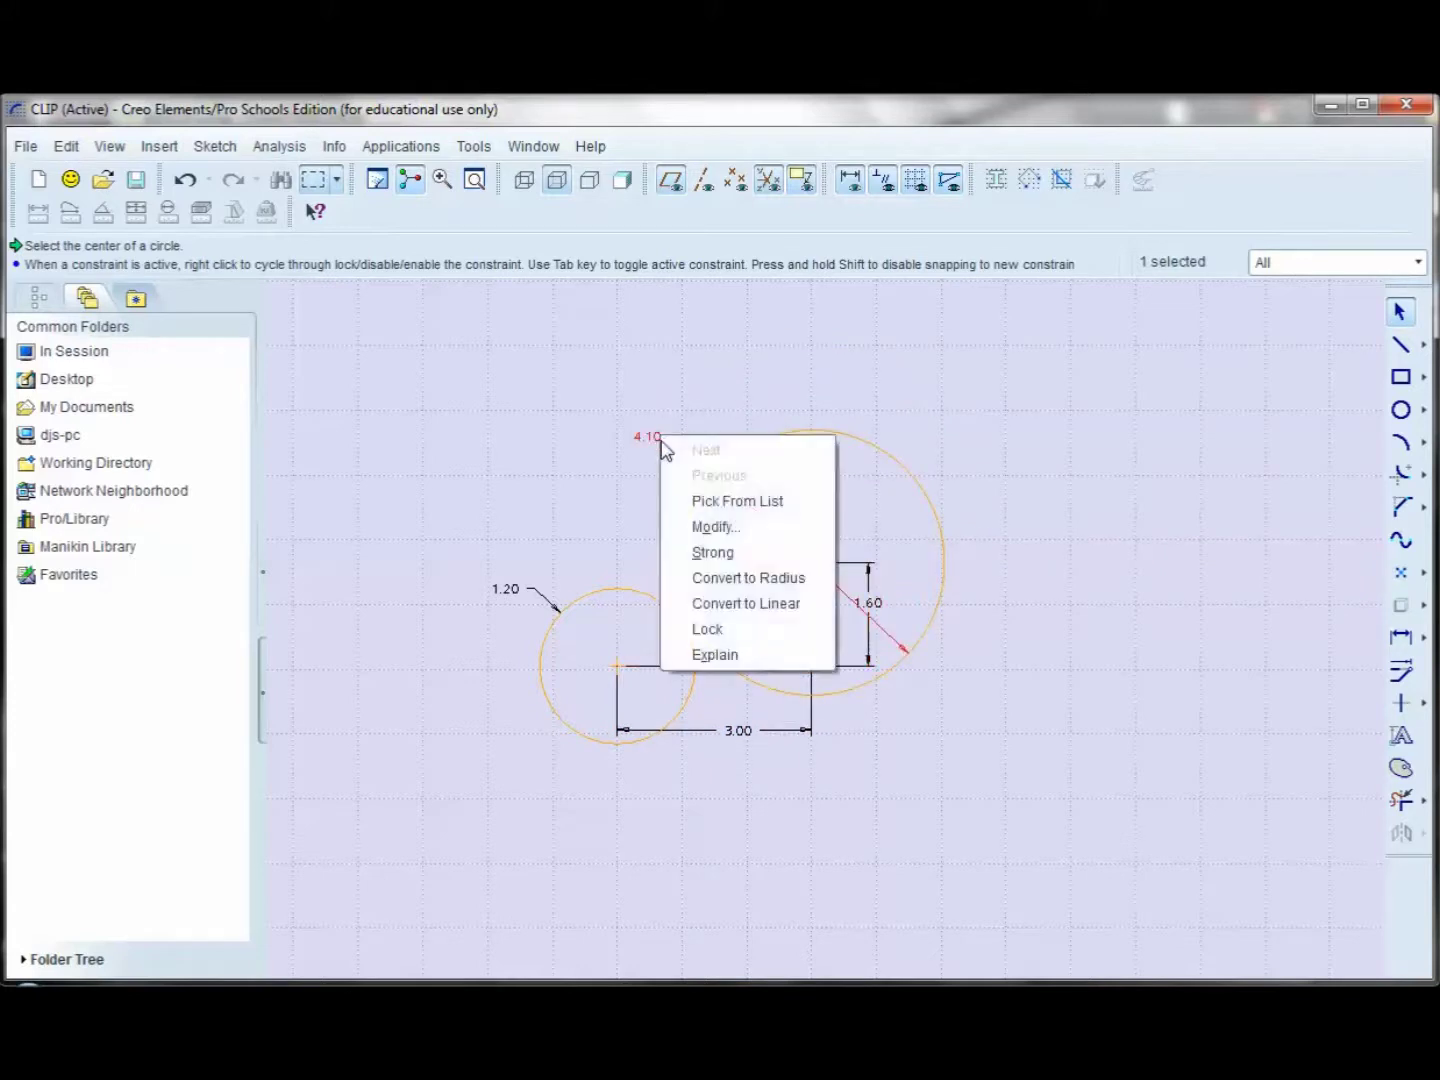
pyautogui.click(731, 579)
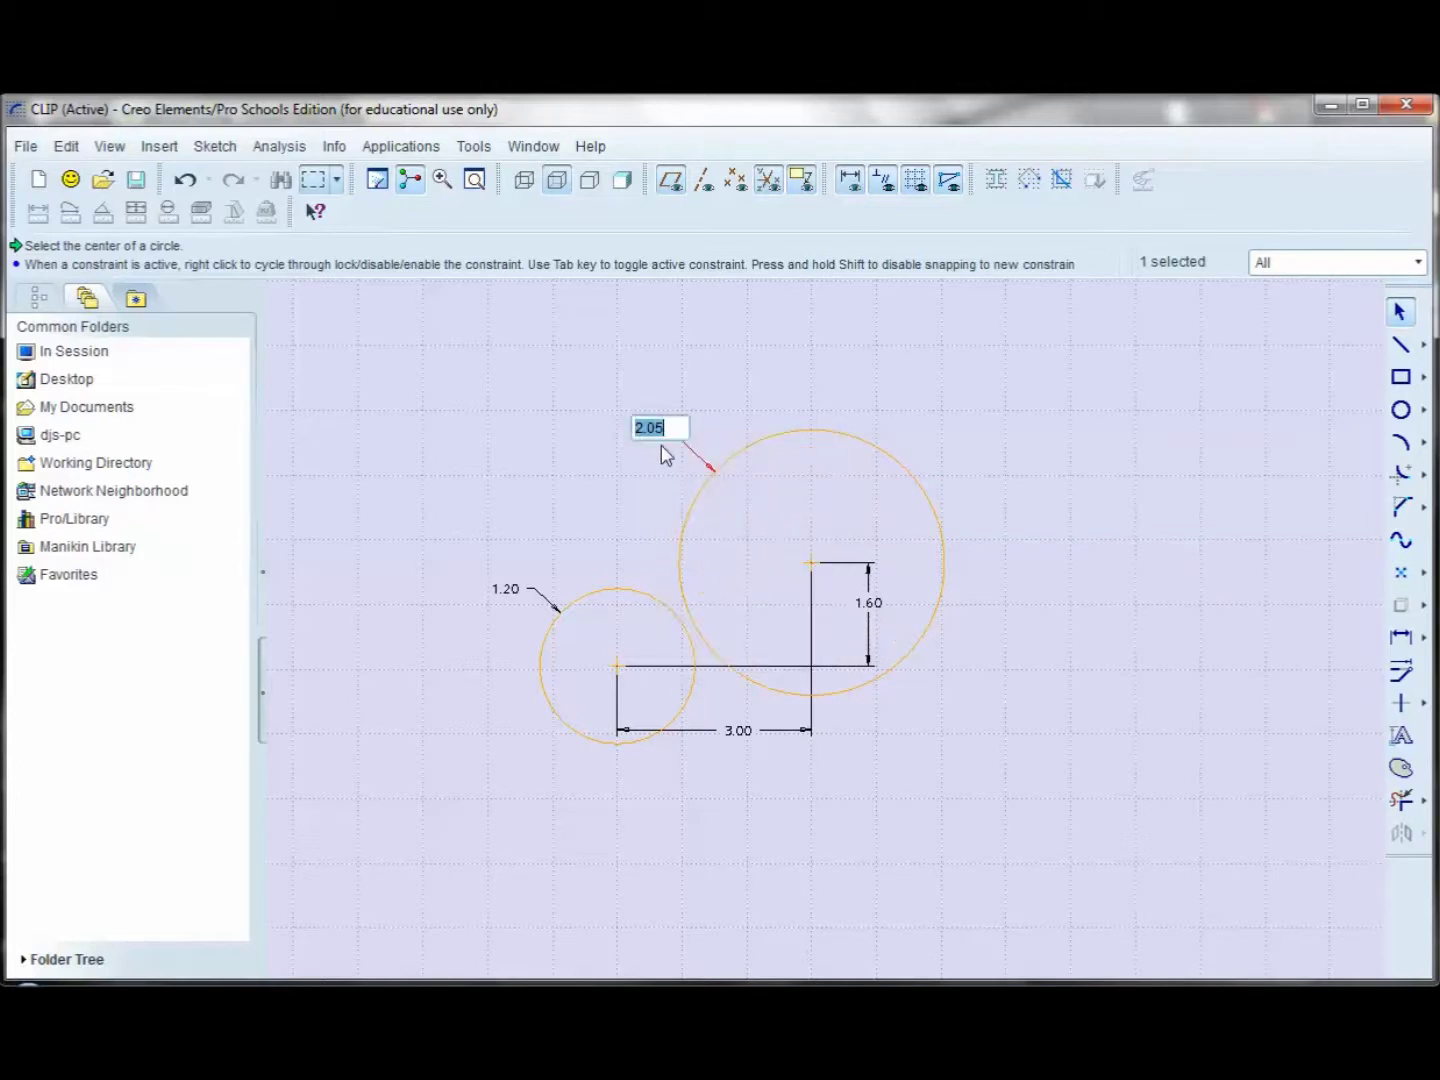
pyautogui.write('1.5')
pyautogui.press('Return')
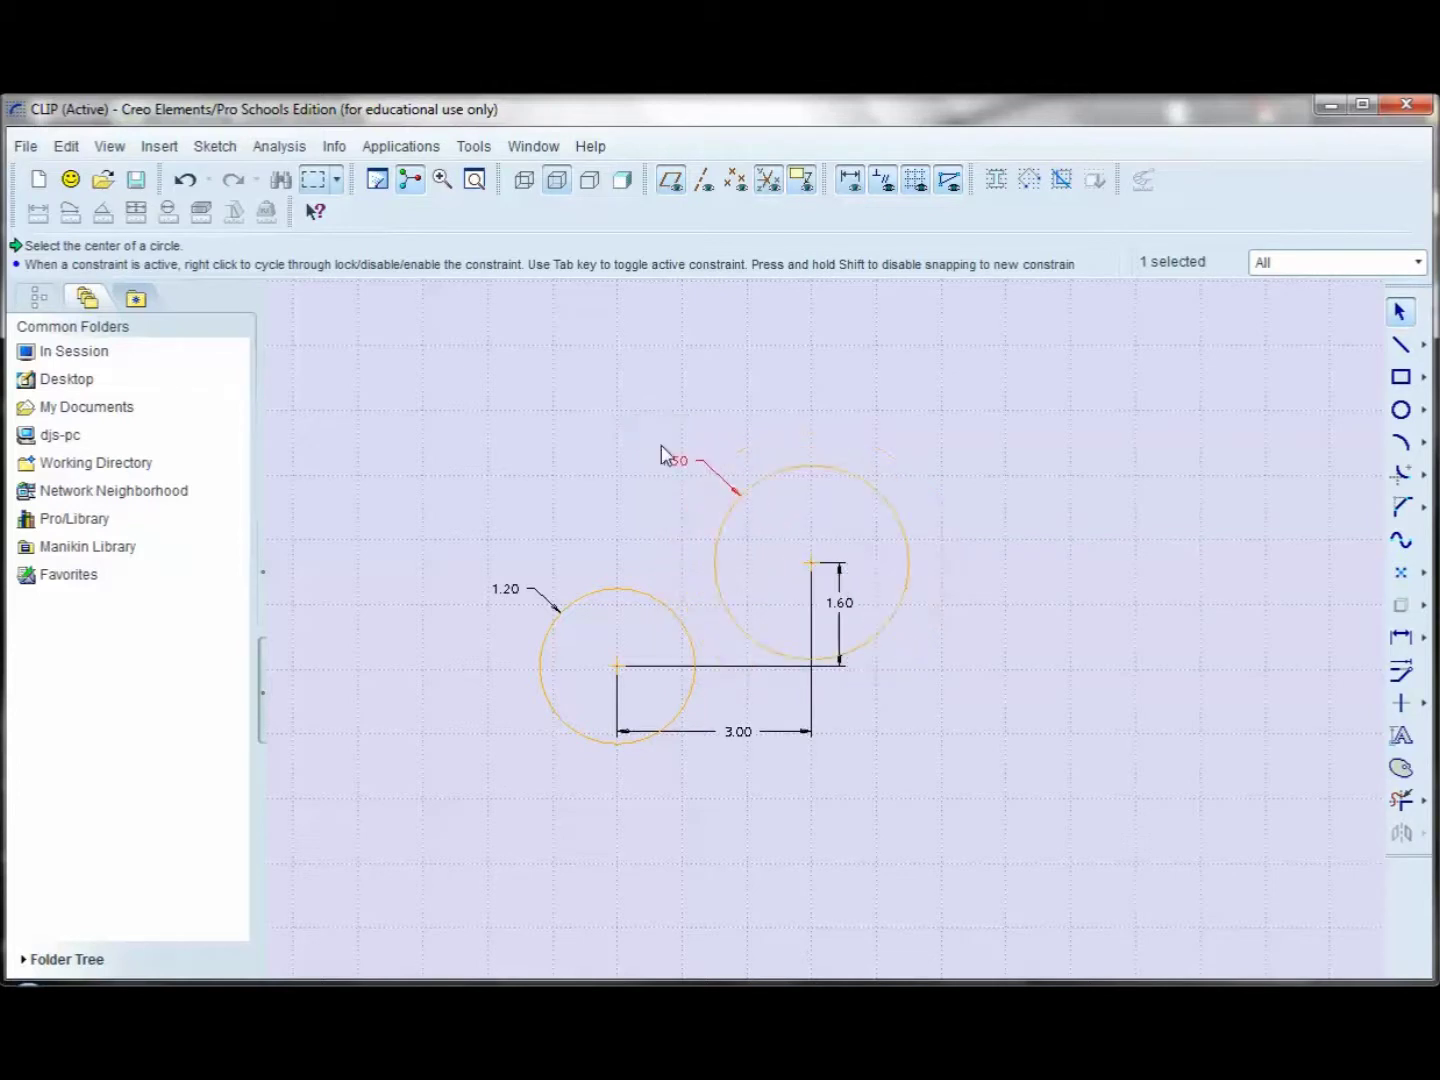
pyautogui.click(1026, 591)
# Turn the large 1.50 circle into construction geometry.
pyautogui.click(891, 509)
pyautogui.click(869, 491)
pyautogui.rightClick(995, 436)
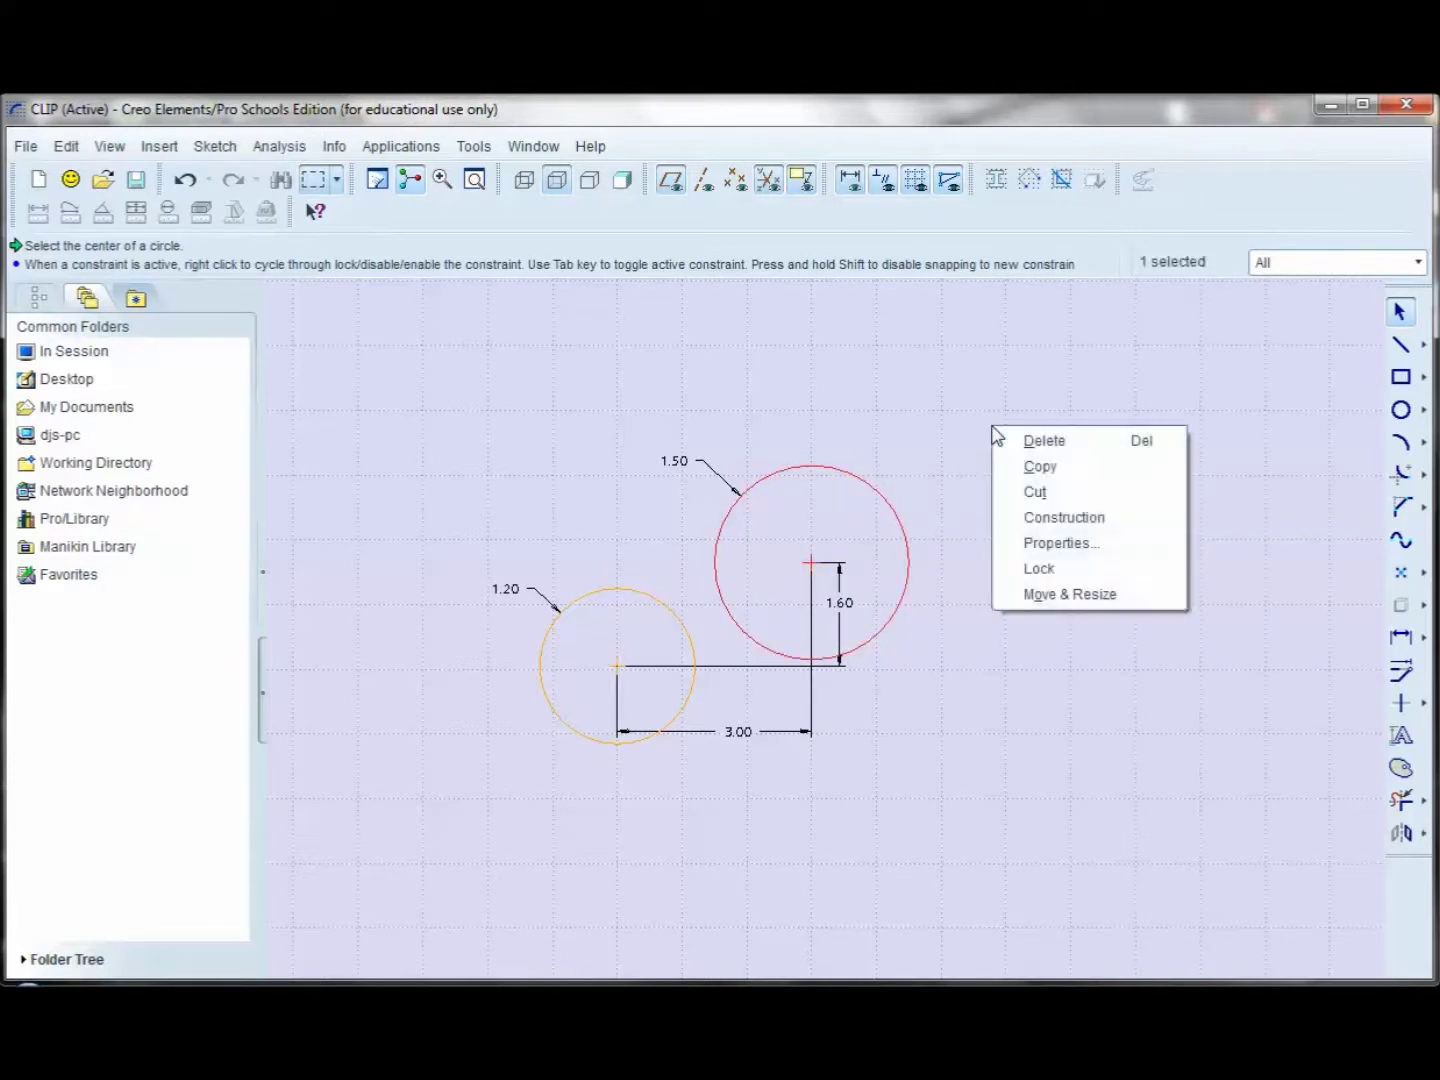
pyautogui.click(1037, 520)
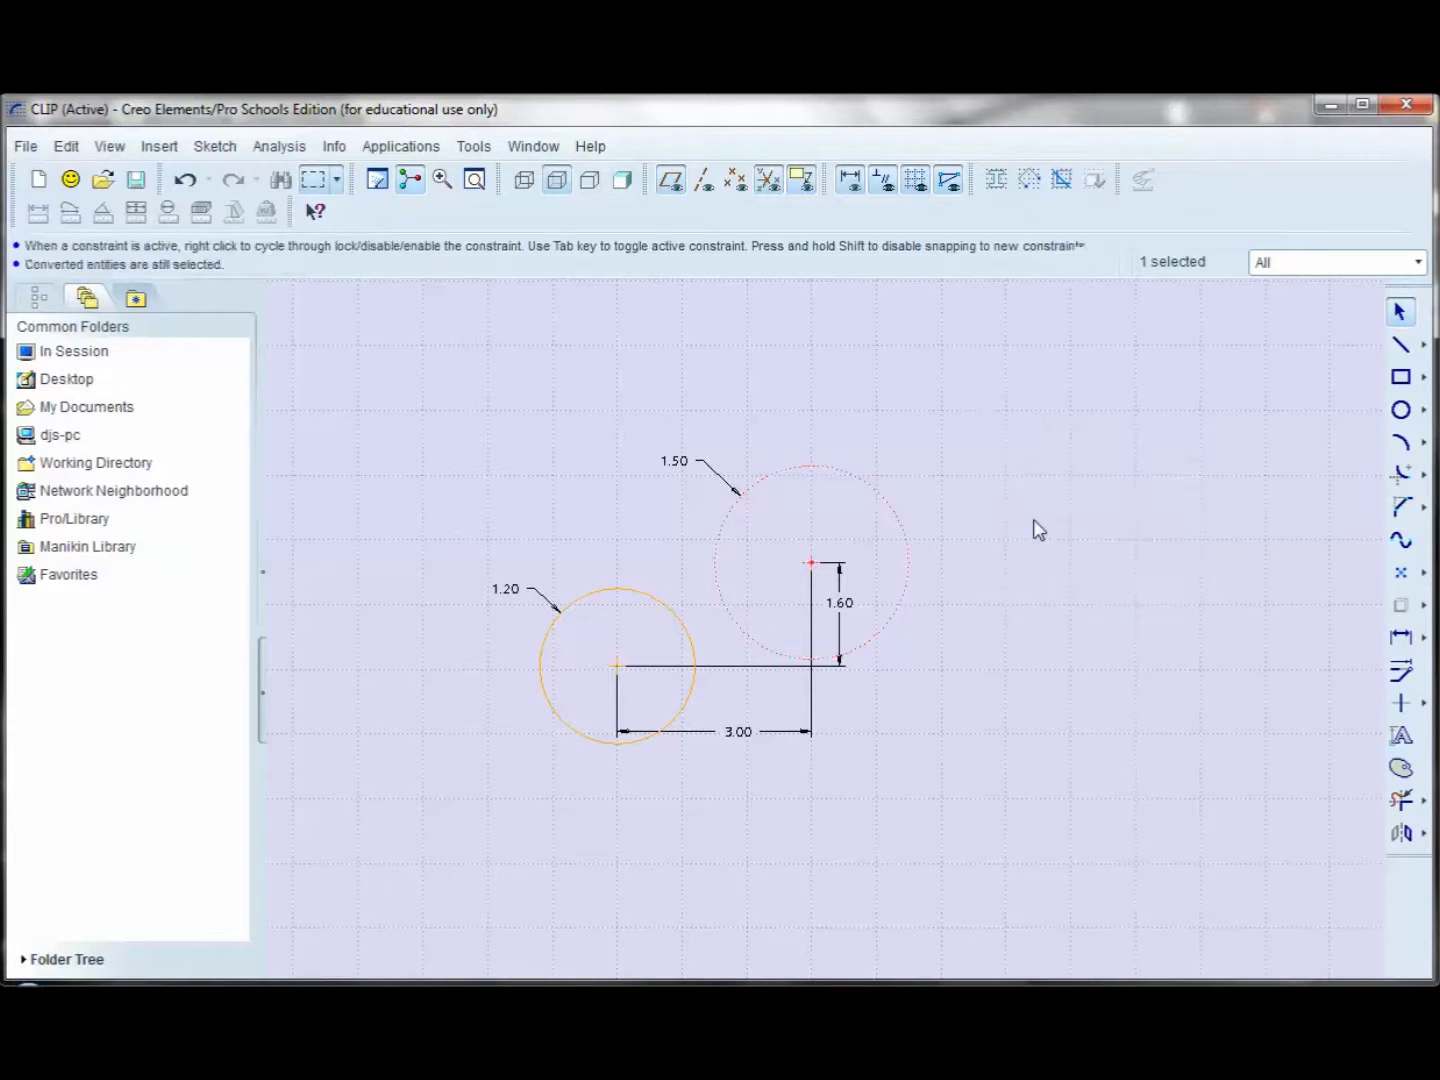
# Turn the small 1.20 circle into construction geometry, then select both circles for restyling.
pyautogui.click(641, 596)
pyautogui.rightClick(500, 450)
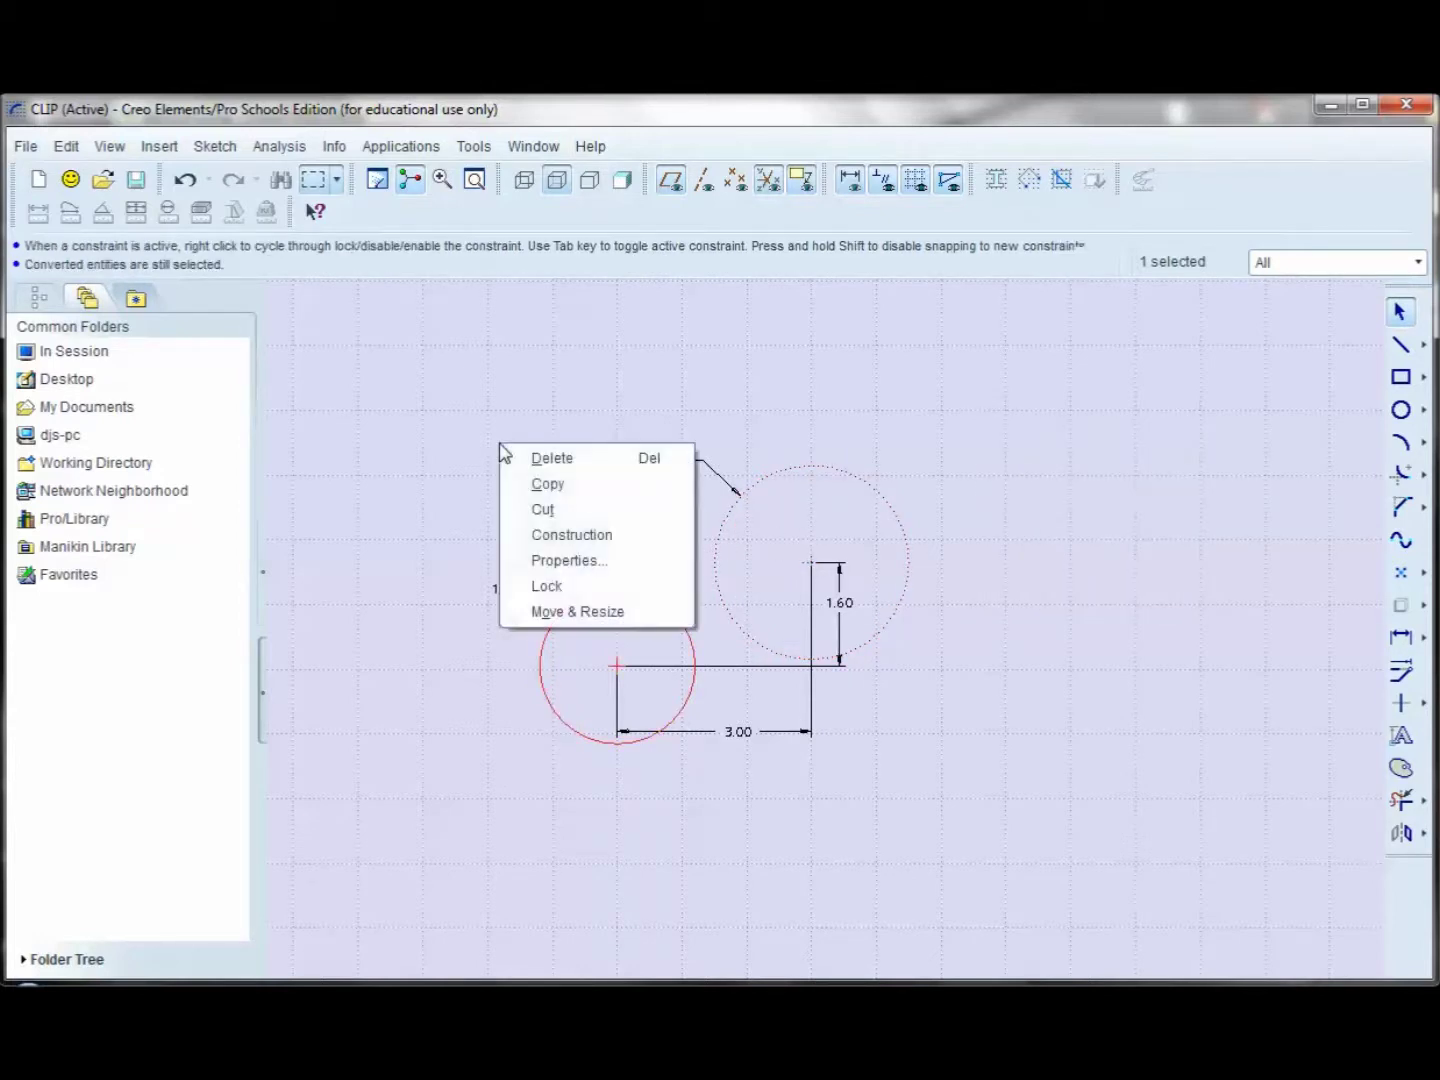
pyautogui.click(556, 535)
pyautogui.click(474, 488)
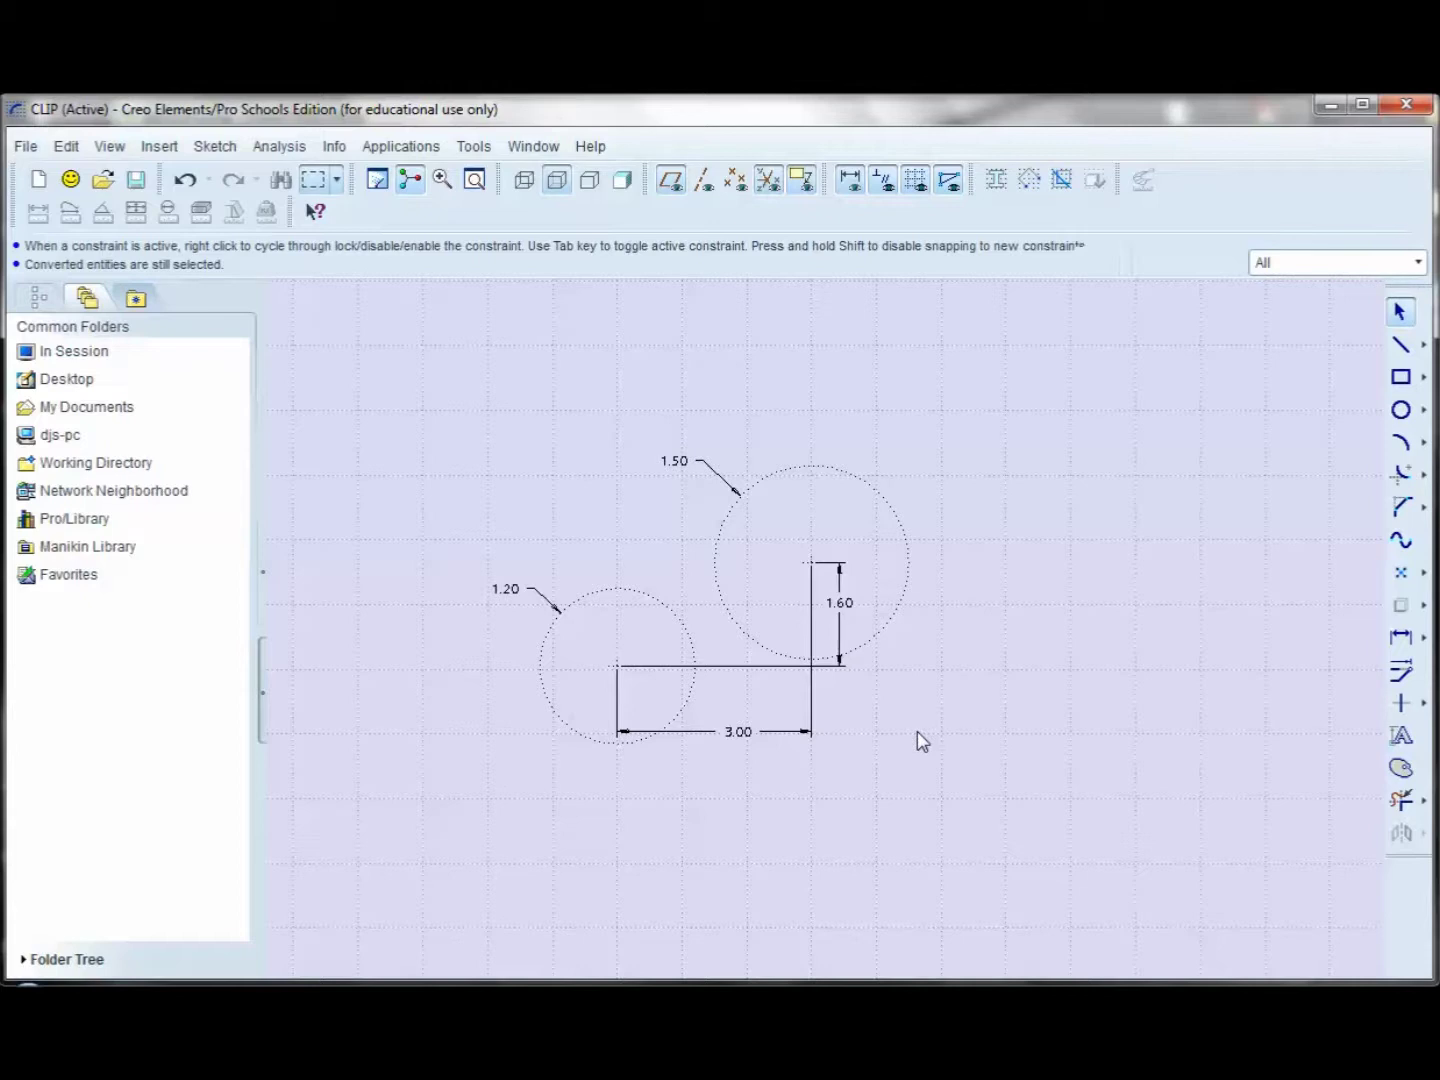
pyautogui.click(905, 582)
pyautogui.rightClick(1057, 405)
# Give both construction circles the PHANTOMFONT line font in blue Sketch colour.
pyautogui.click(1107, 522)
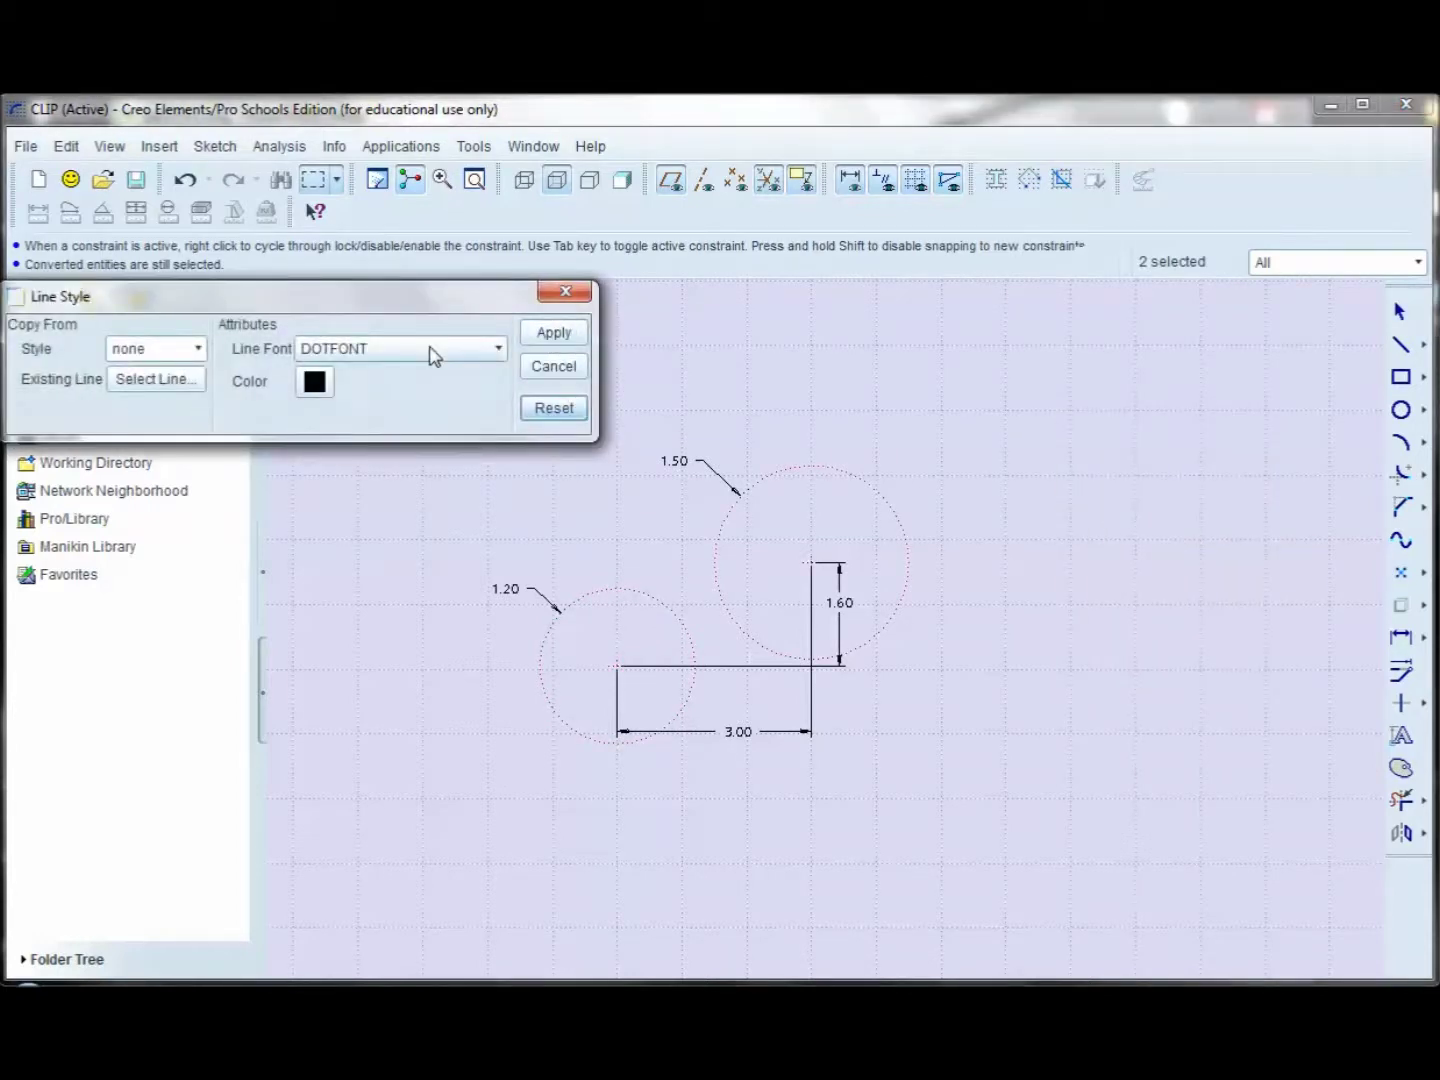
pyautogui.click(432, 349)
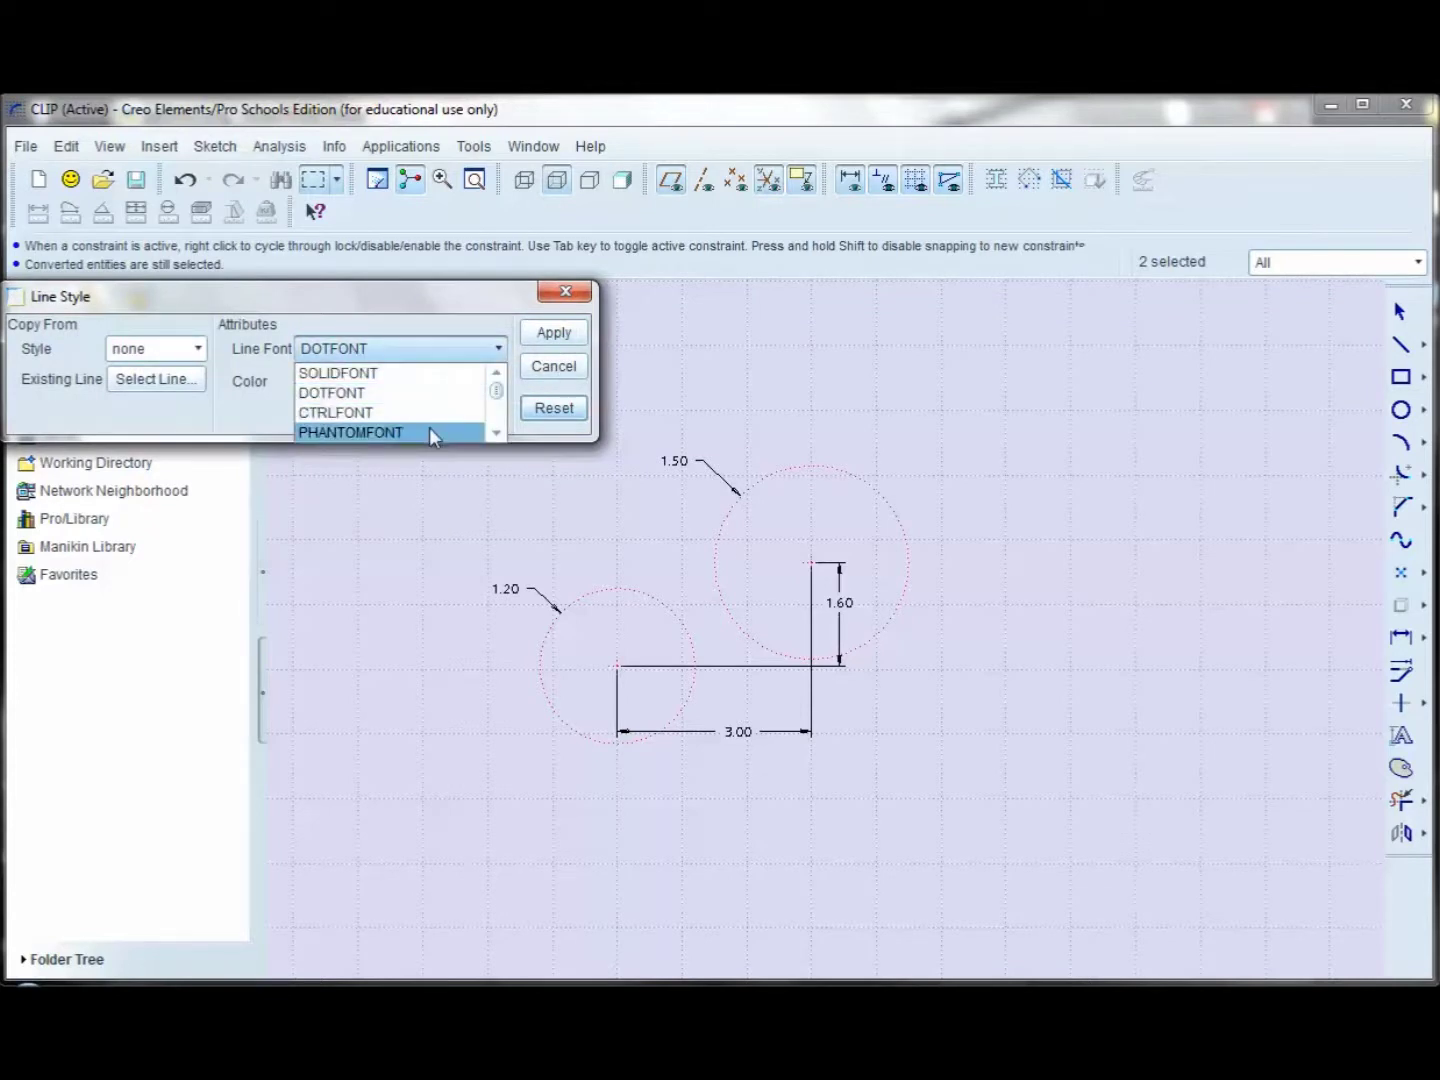
pyautogui.click(428, 432)
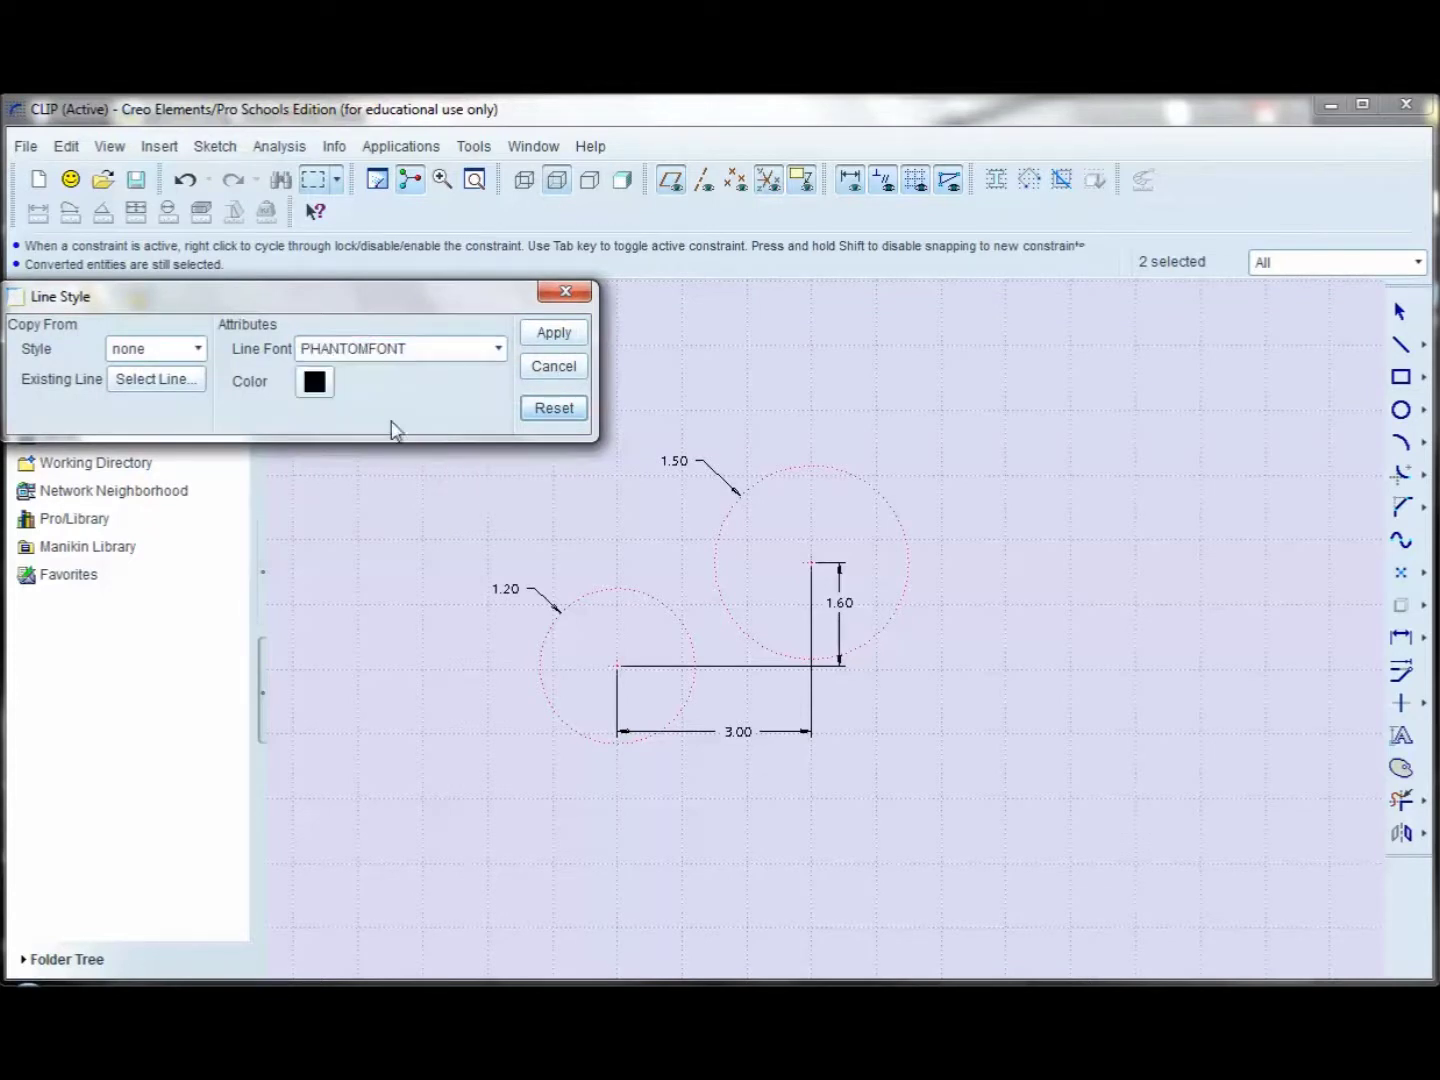
pyautogui.click(313, 384)
pyautogui.click(61, 368)
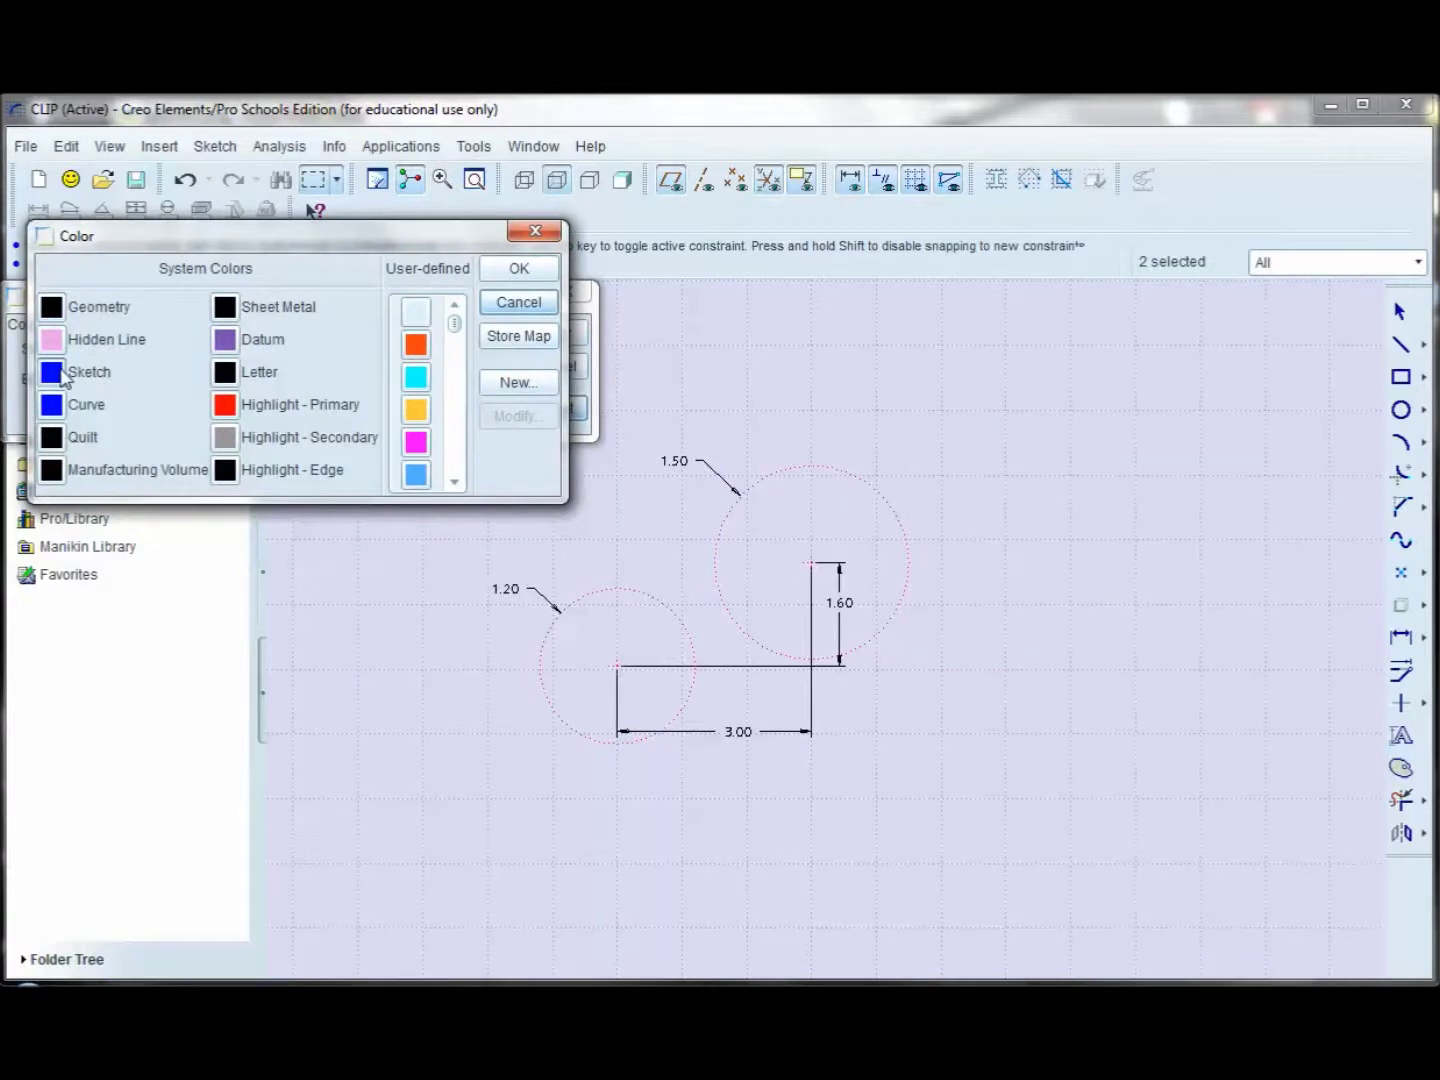
pyautogui.click(515, 270)
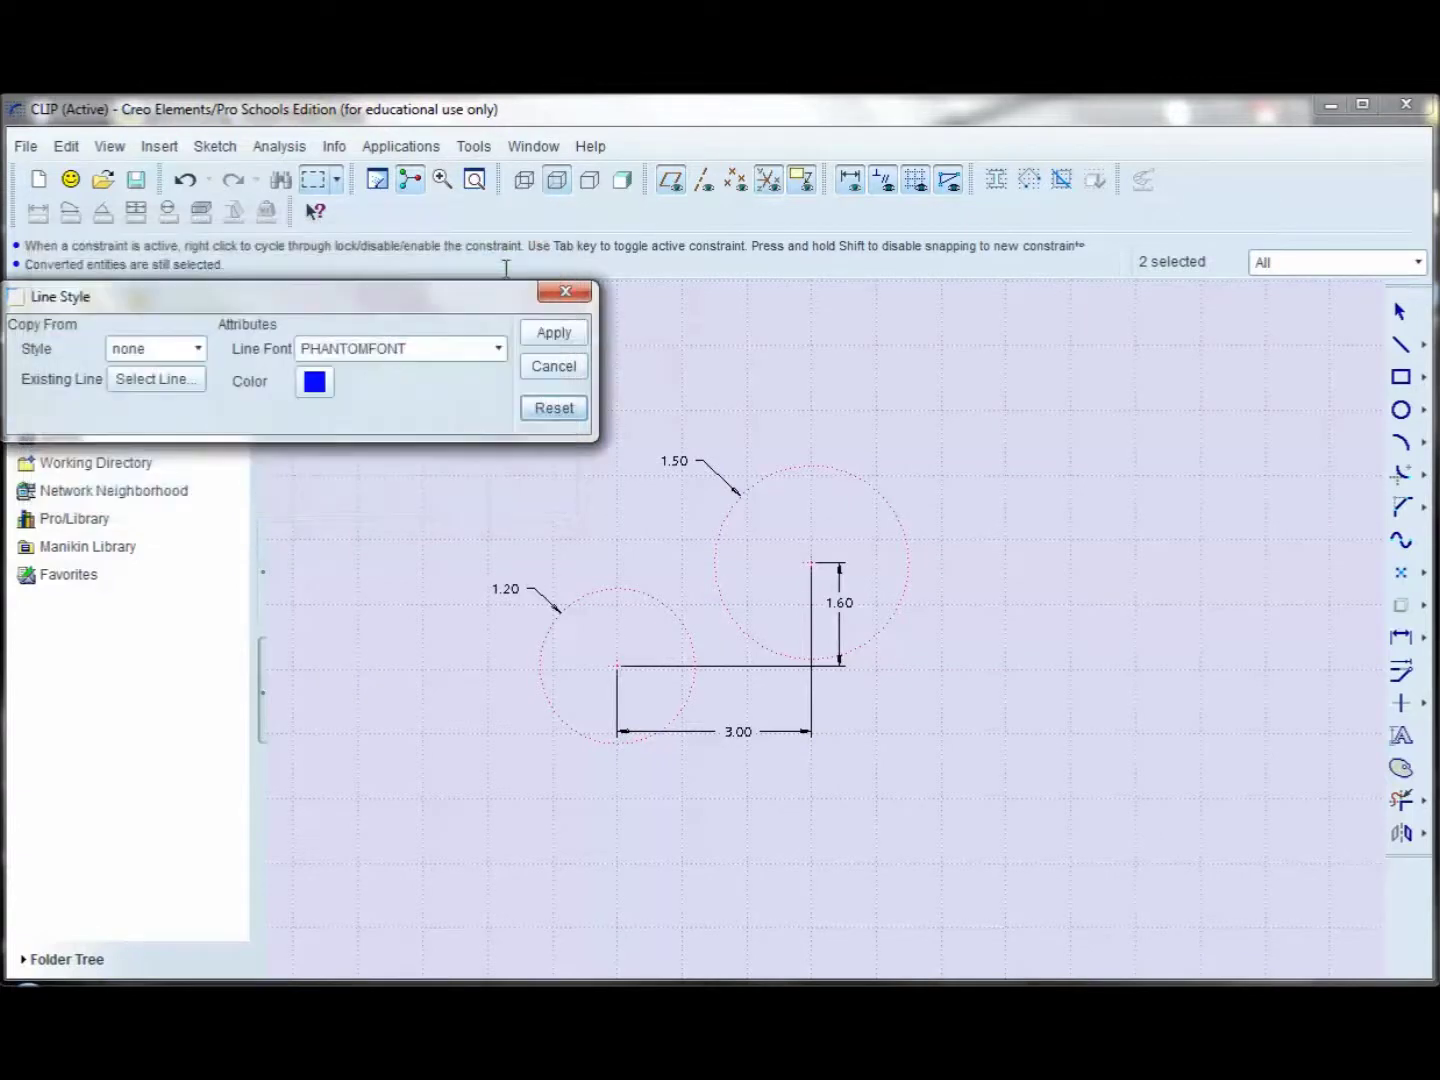
pyautogui.click(536, 335)
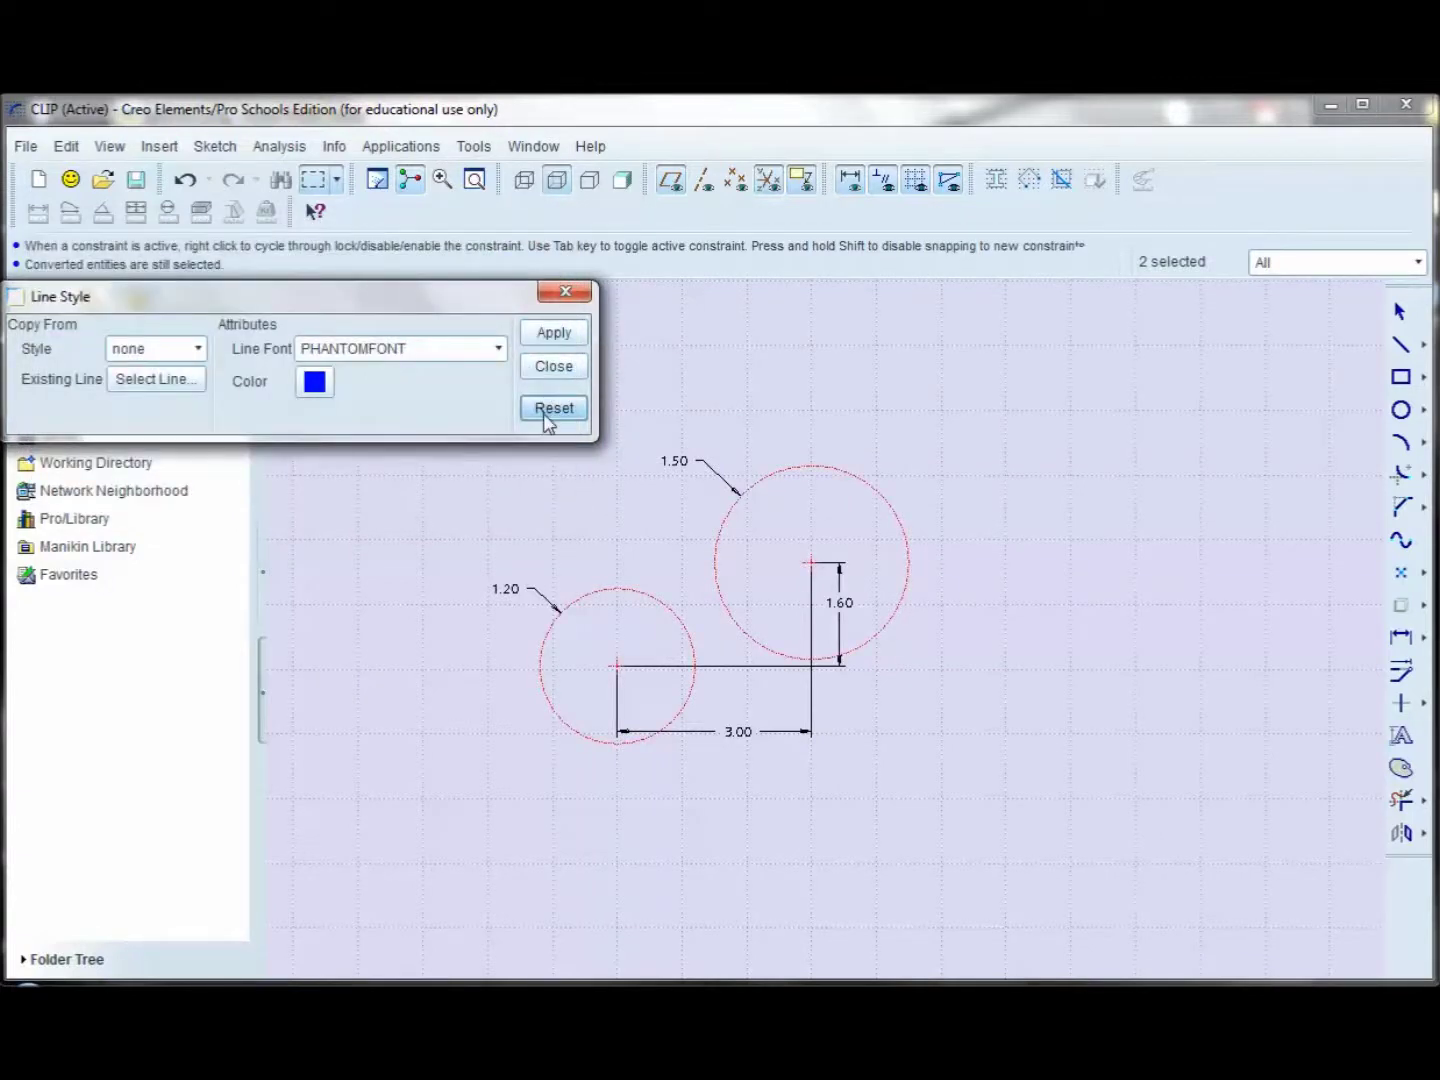
pyautogui.click(552, 368)
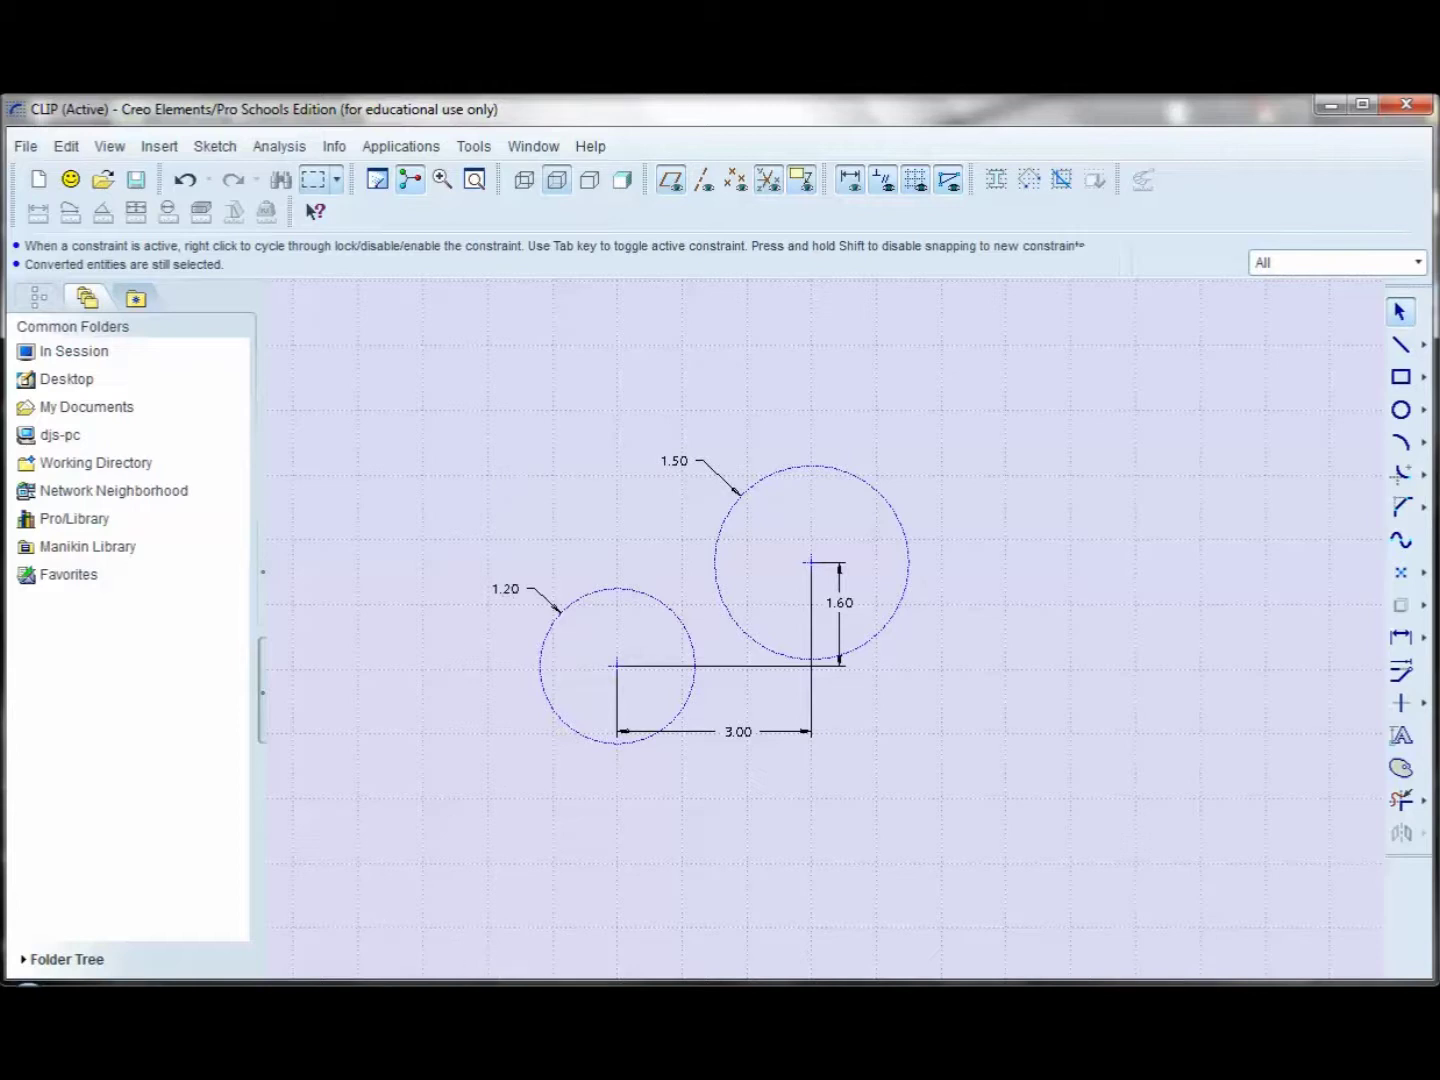
pyautogui.hotkey('alt', 'Tab')
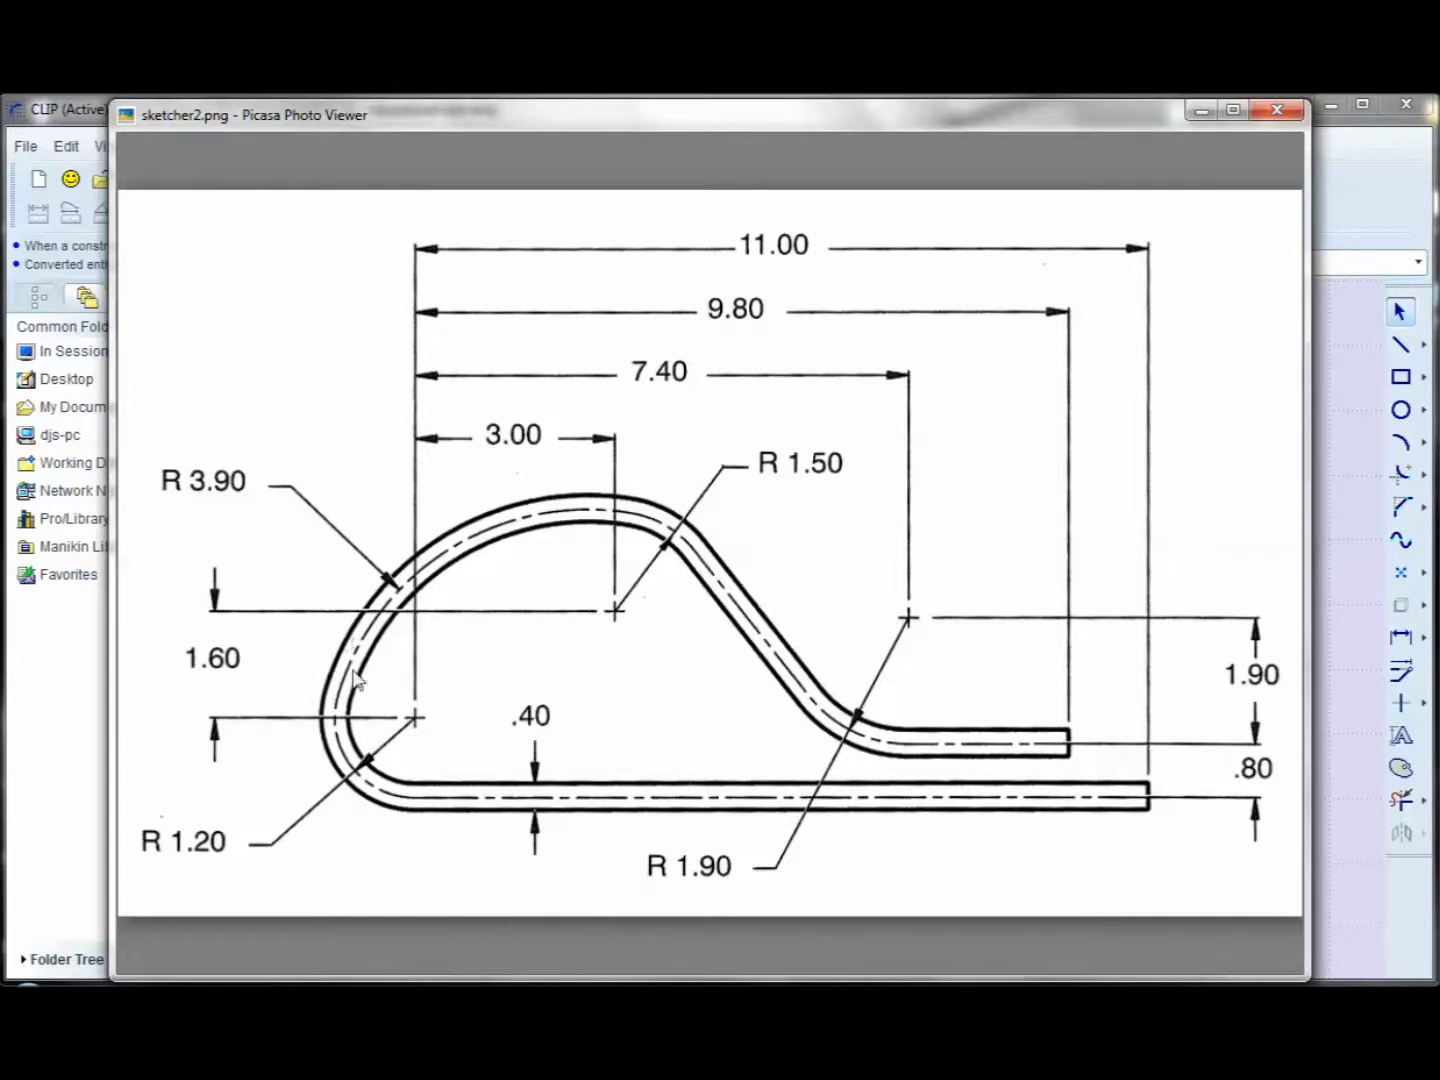
# Draw a large circle enclosing both phantom circles, then drag the small circle, shifting spacing to 2.80.
pyautogui.click(1360, 455)
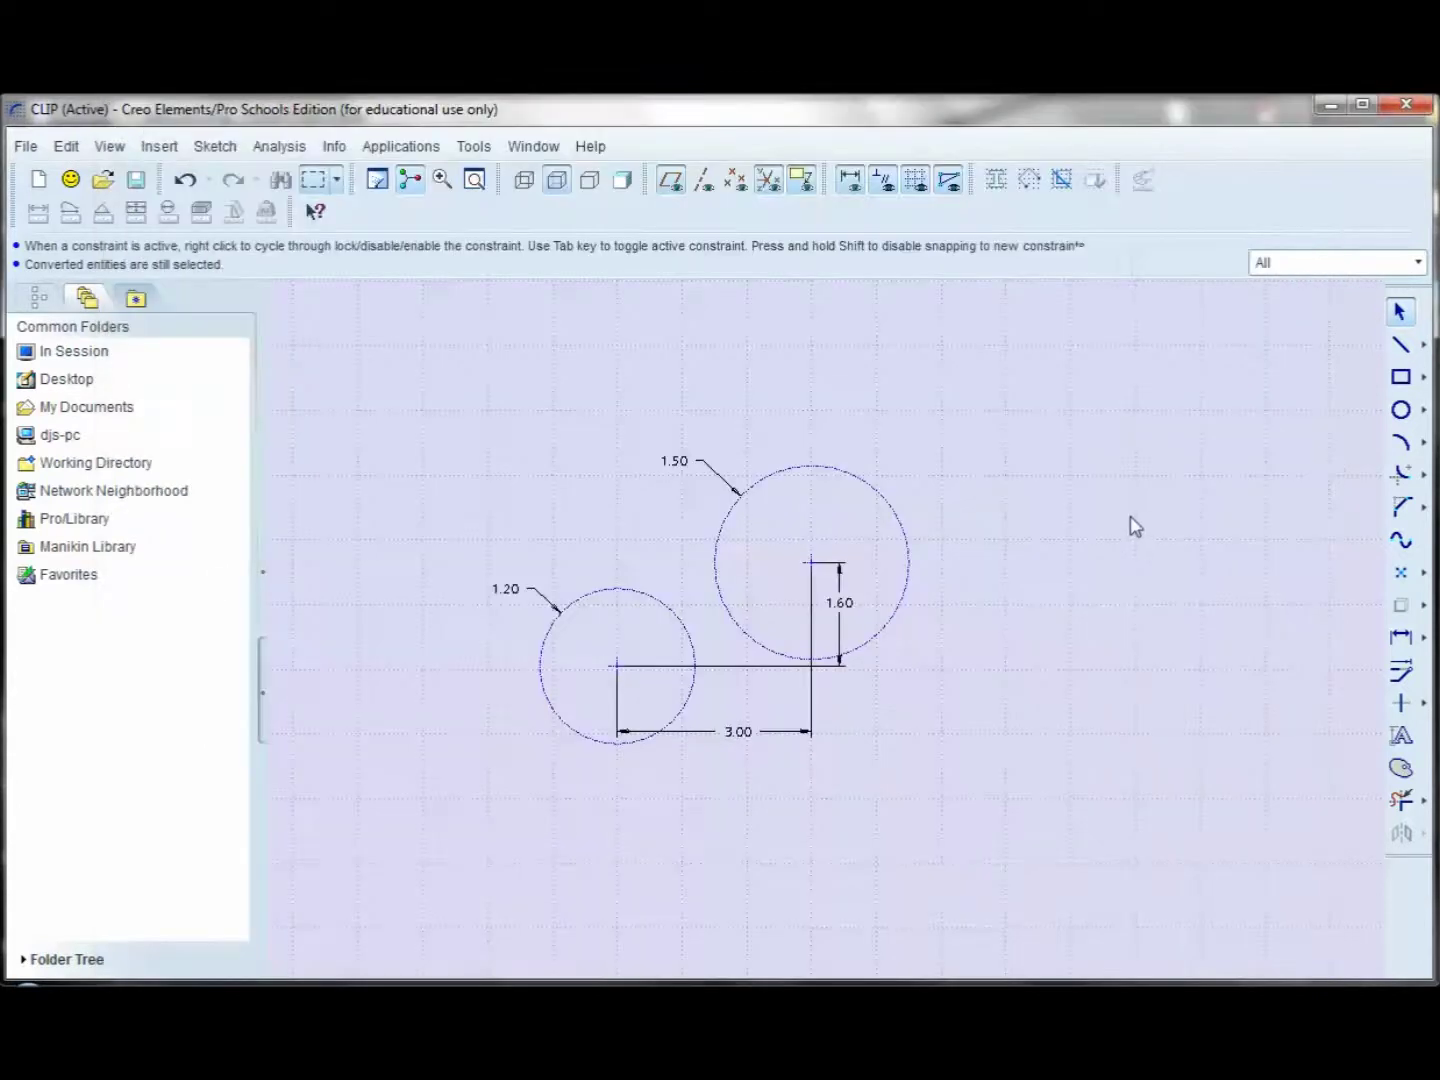
pyautogui.click(1399, 409)
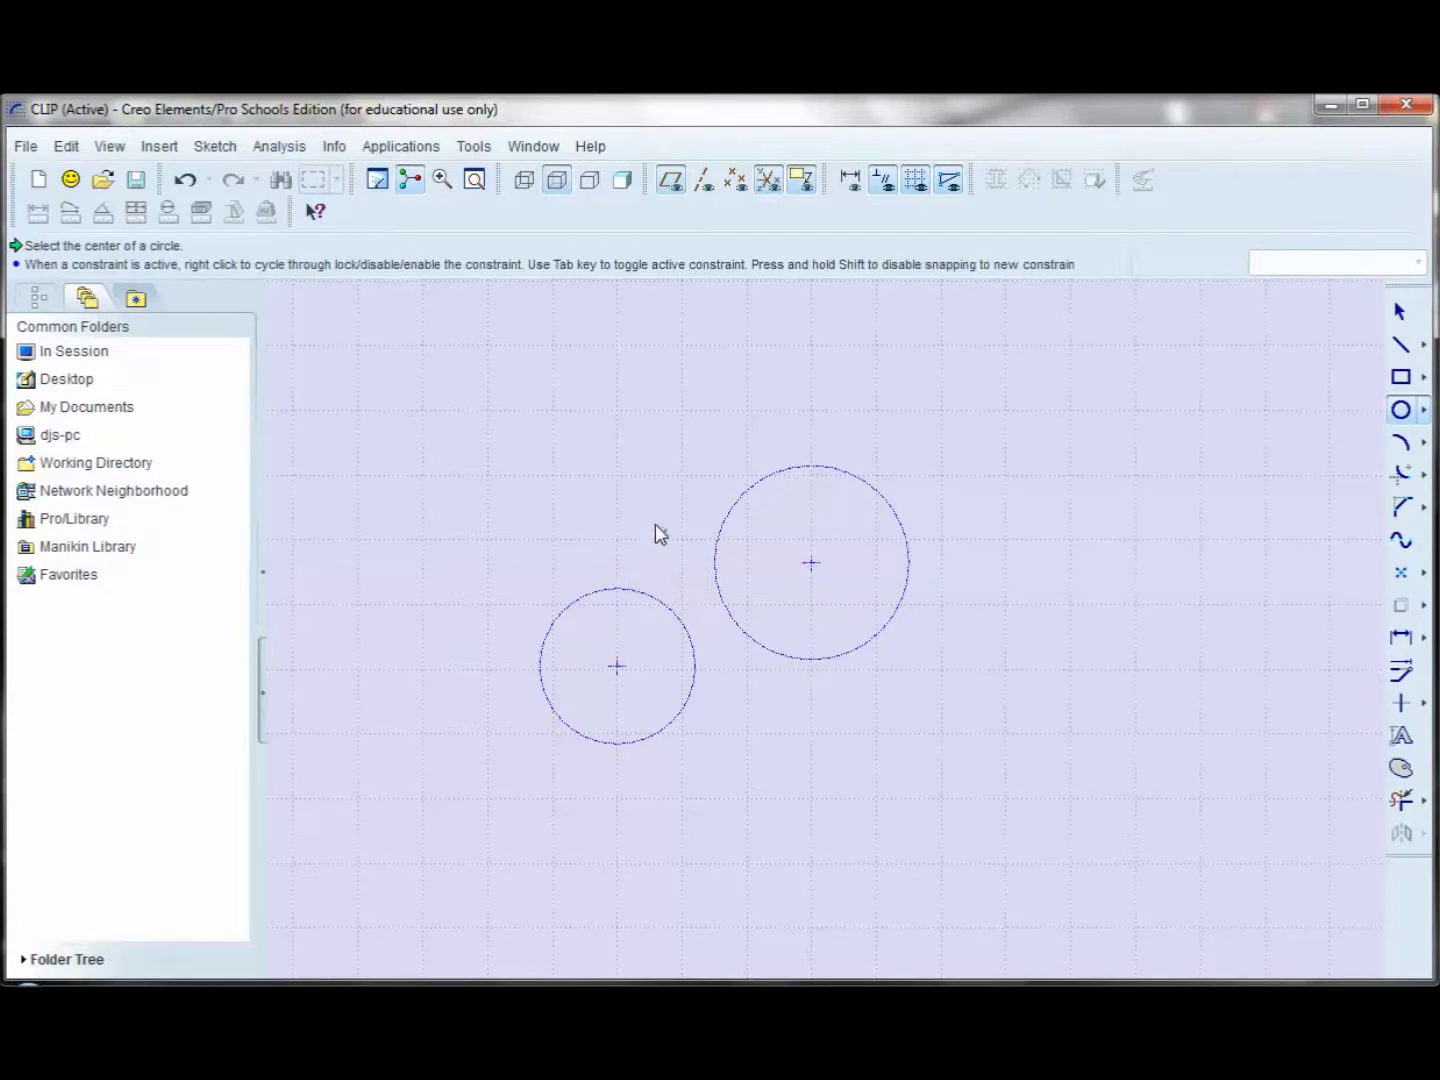
pyautogui.click(625, 498)
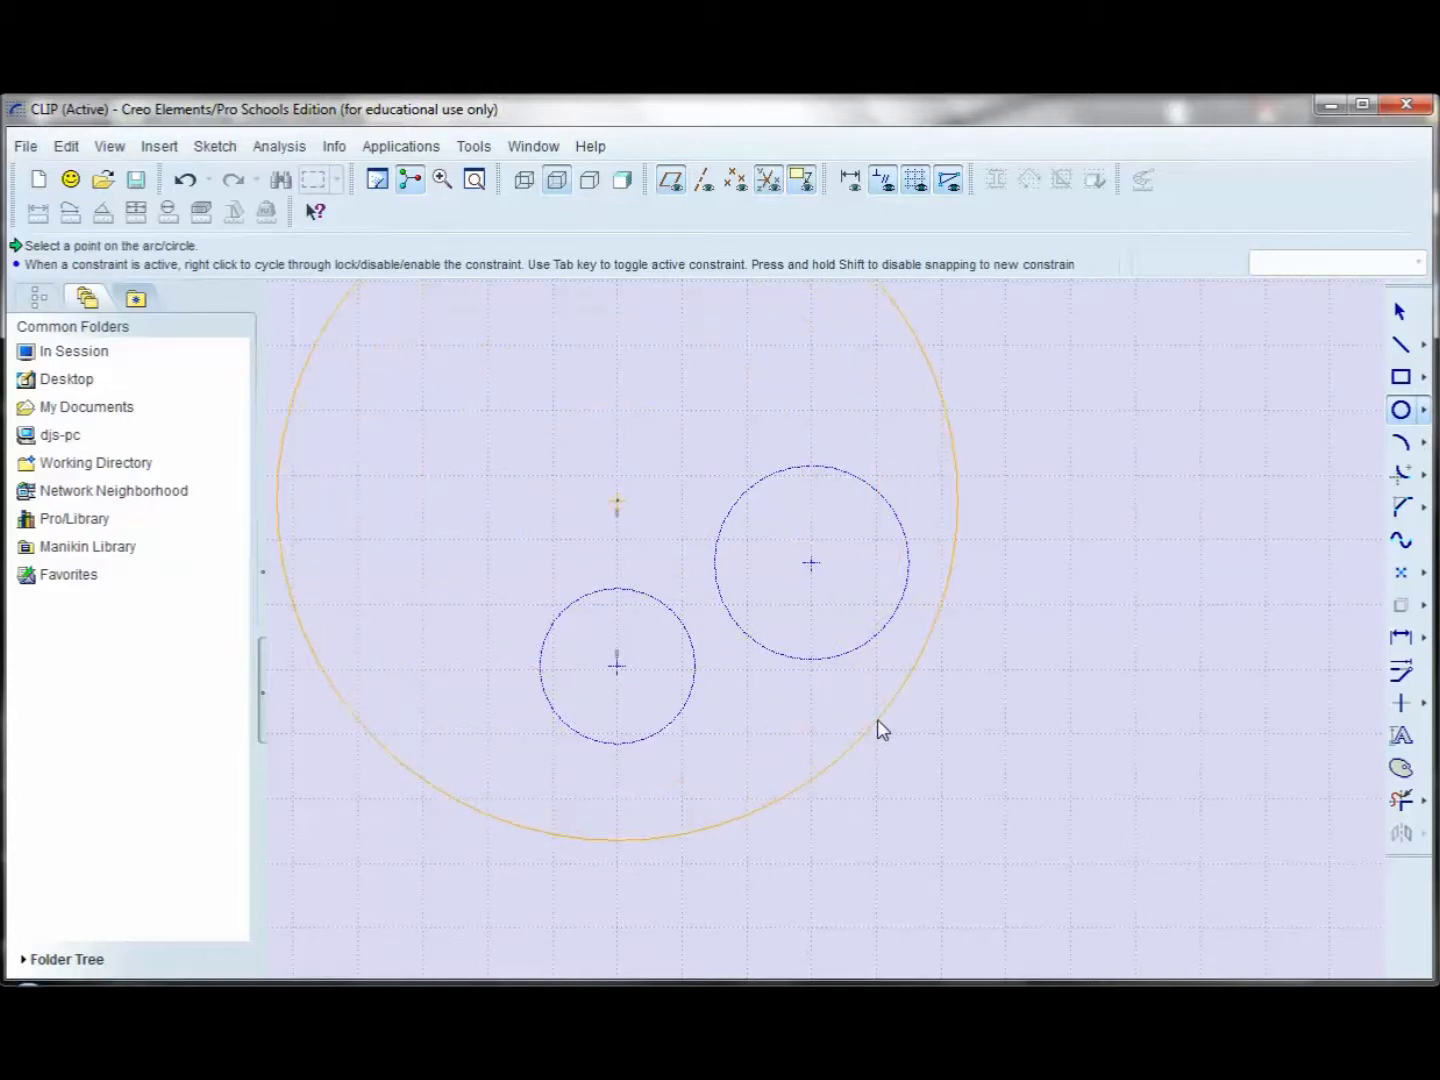
pyautogui.click(878, 719)
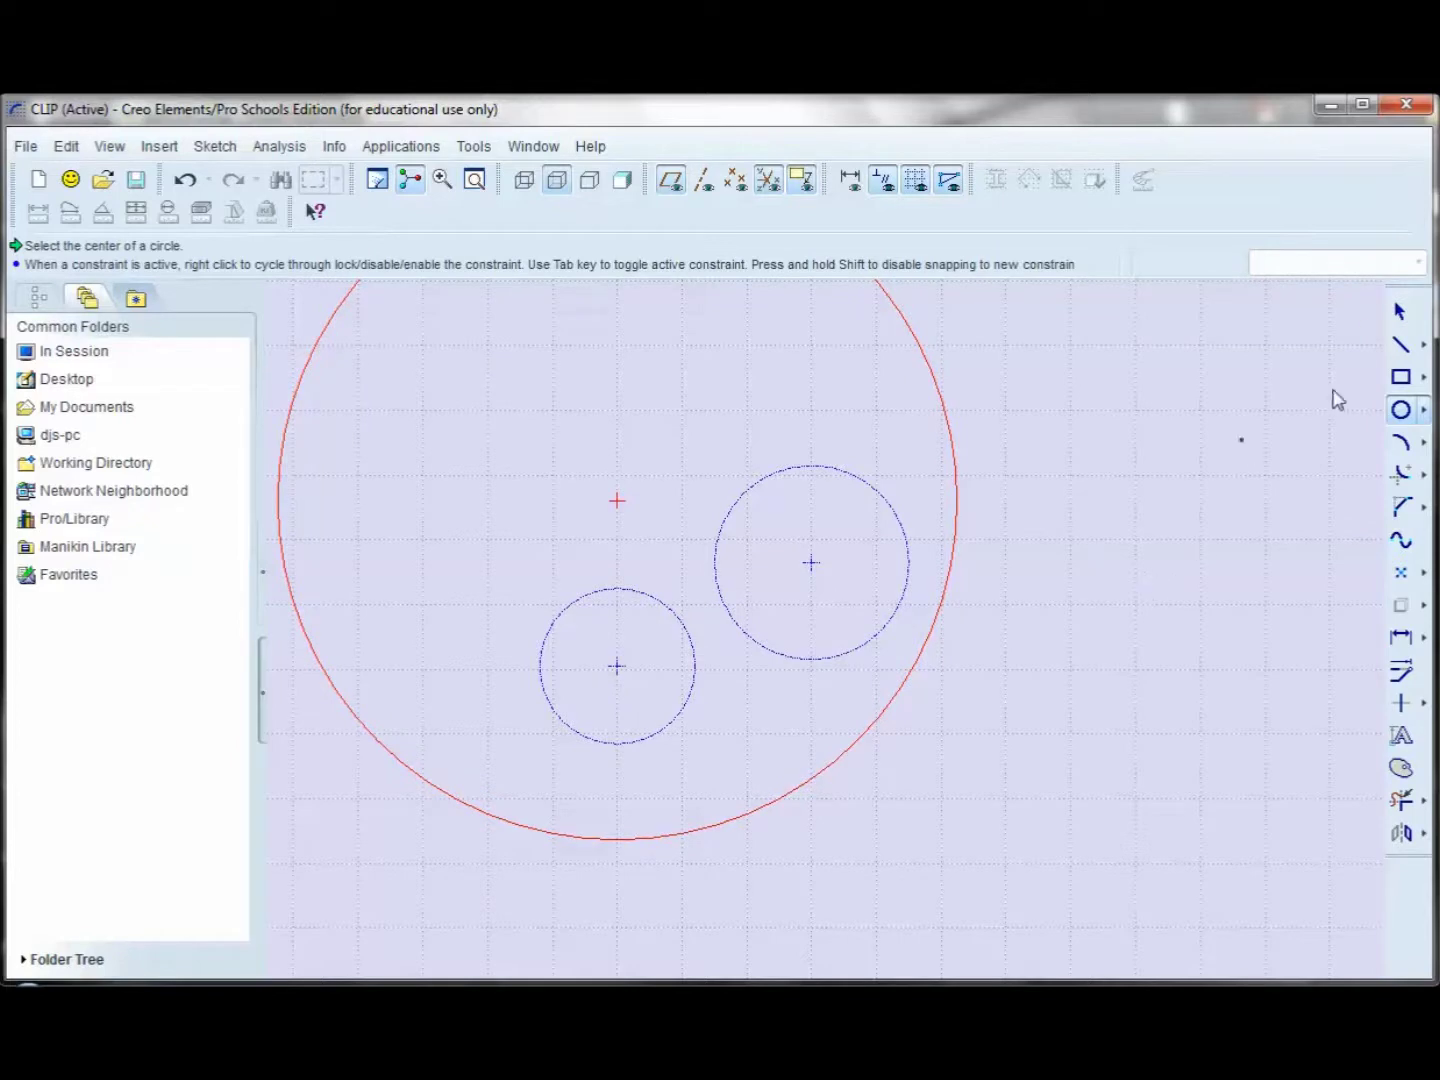
pyautogui.click(1396, 312)
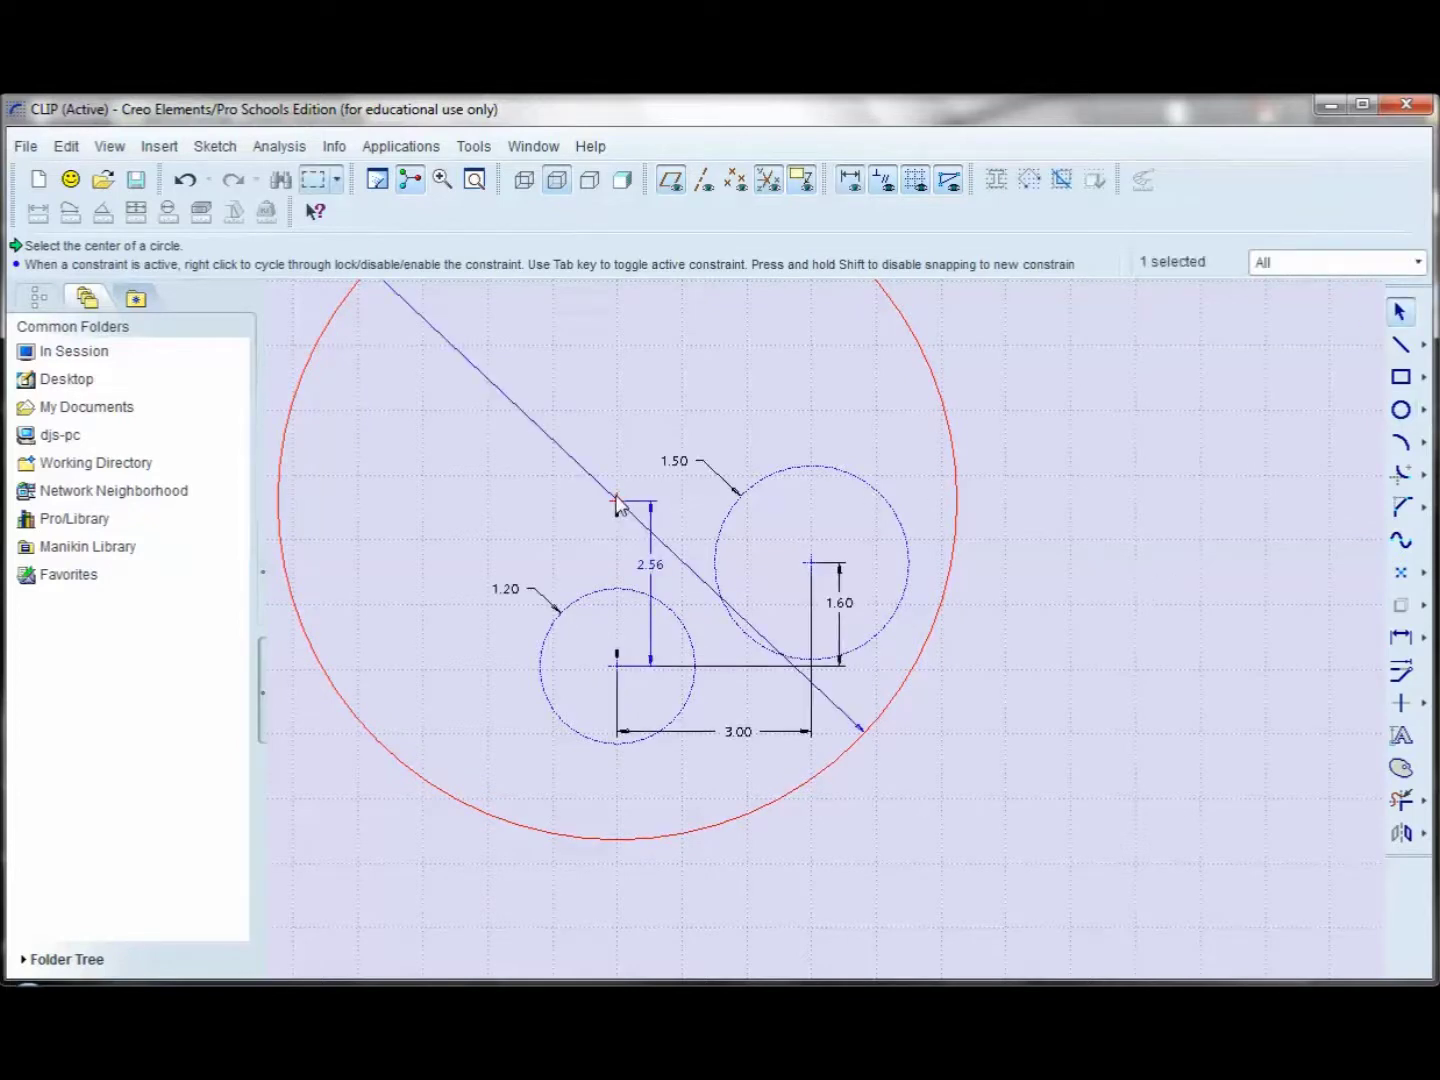
pyautogui.moveTo(616, 505)
pyautogui.mouseDown()
pyautogui.moveTo(700, 588)
pyautogui.moveTo(636, 675)
pyautogui.moveTo(640, 706)
pyautogui.mouseUp()
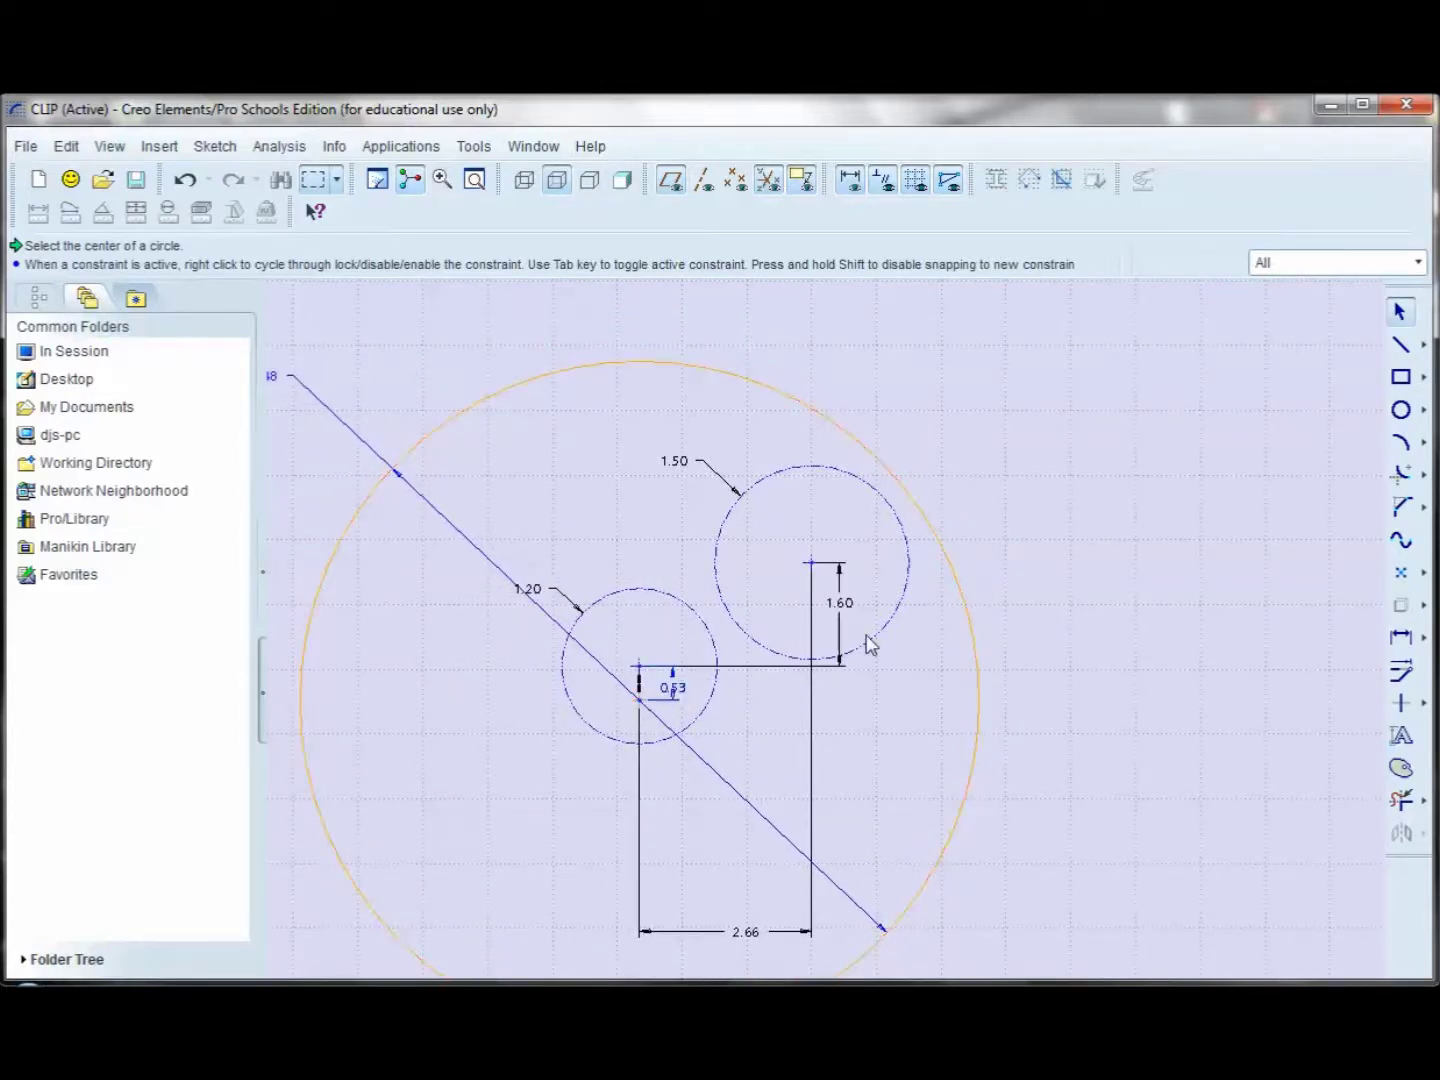
# Reset the phantom circles' horizontal centre spacing from 2.66 to 3.00, then select the large circle.
pyautogui.scroll(-3, 942, 630)
pyautogui.scroll(3, 838, 810)
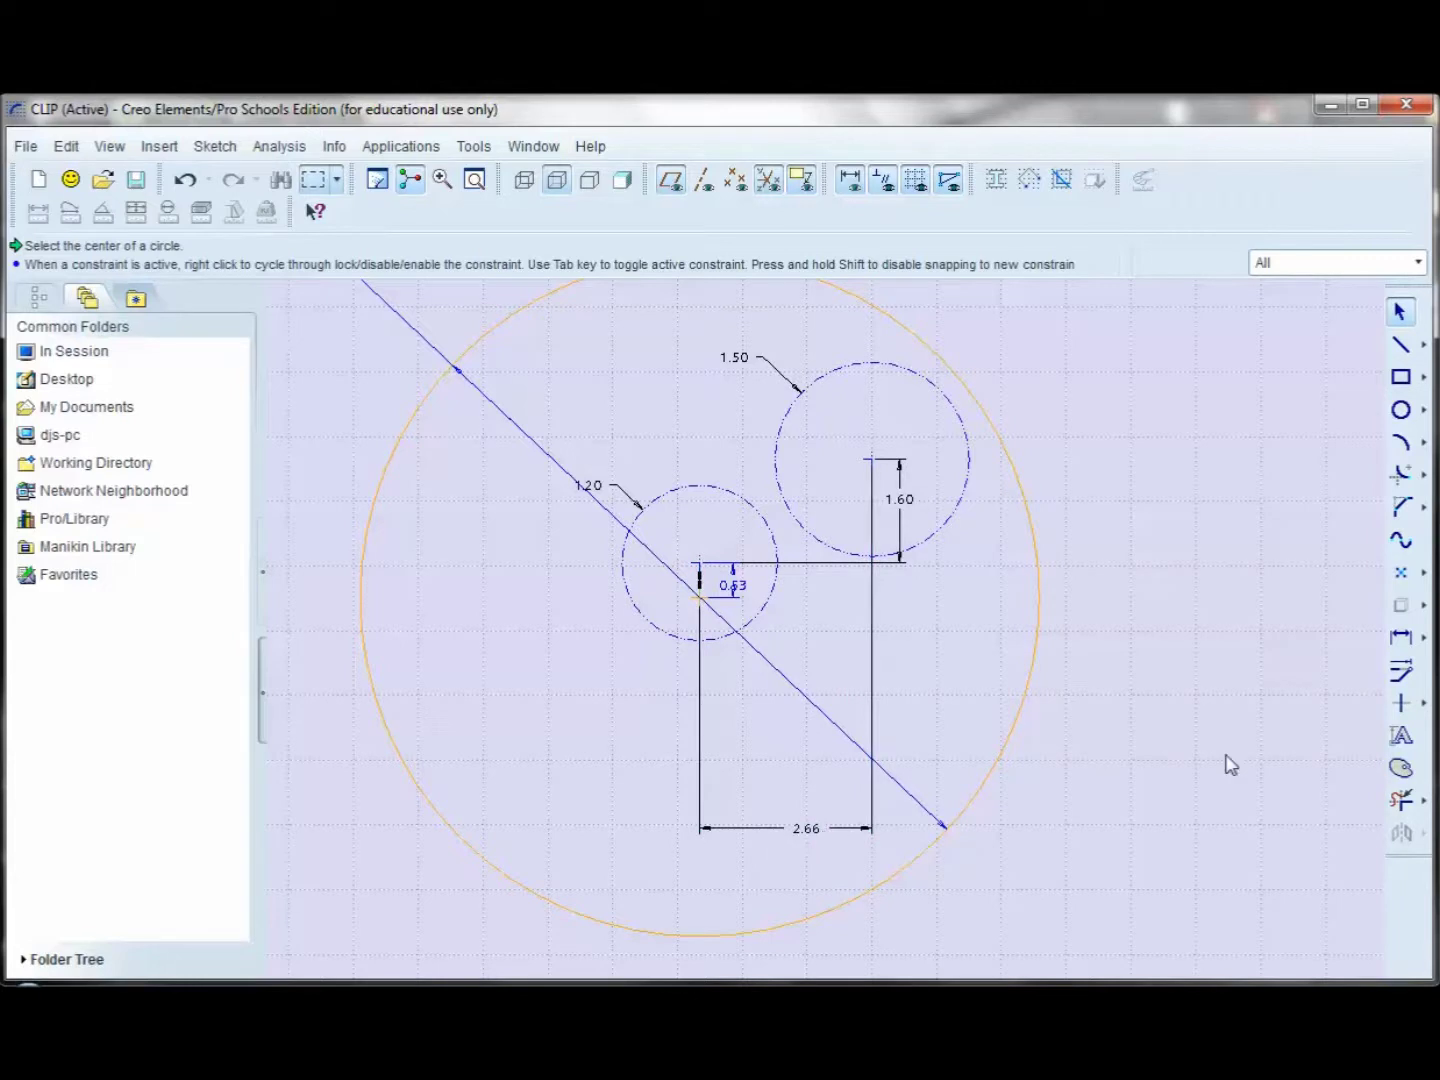
pyautogui.doubleClick(812, 825)
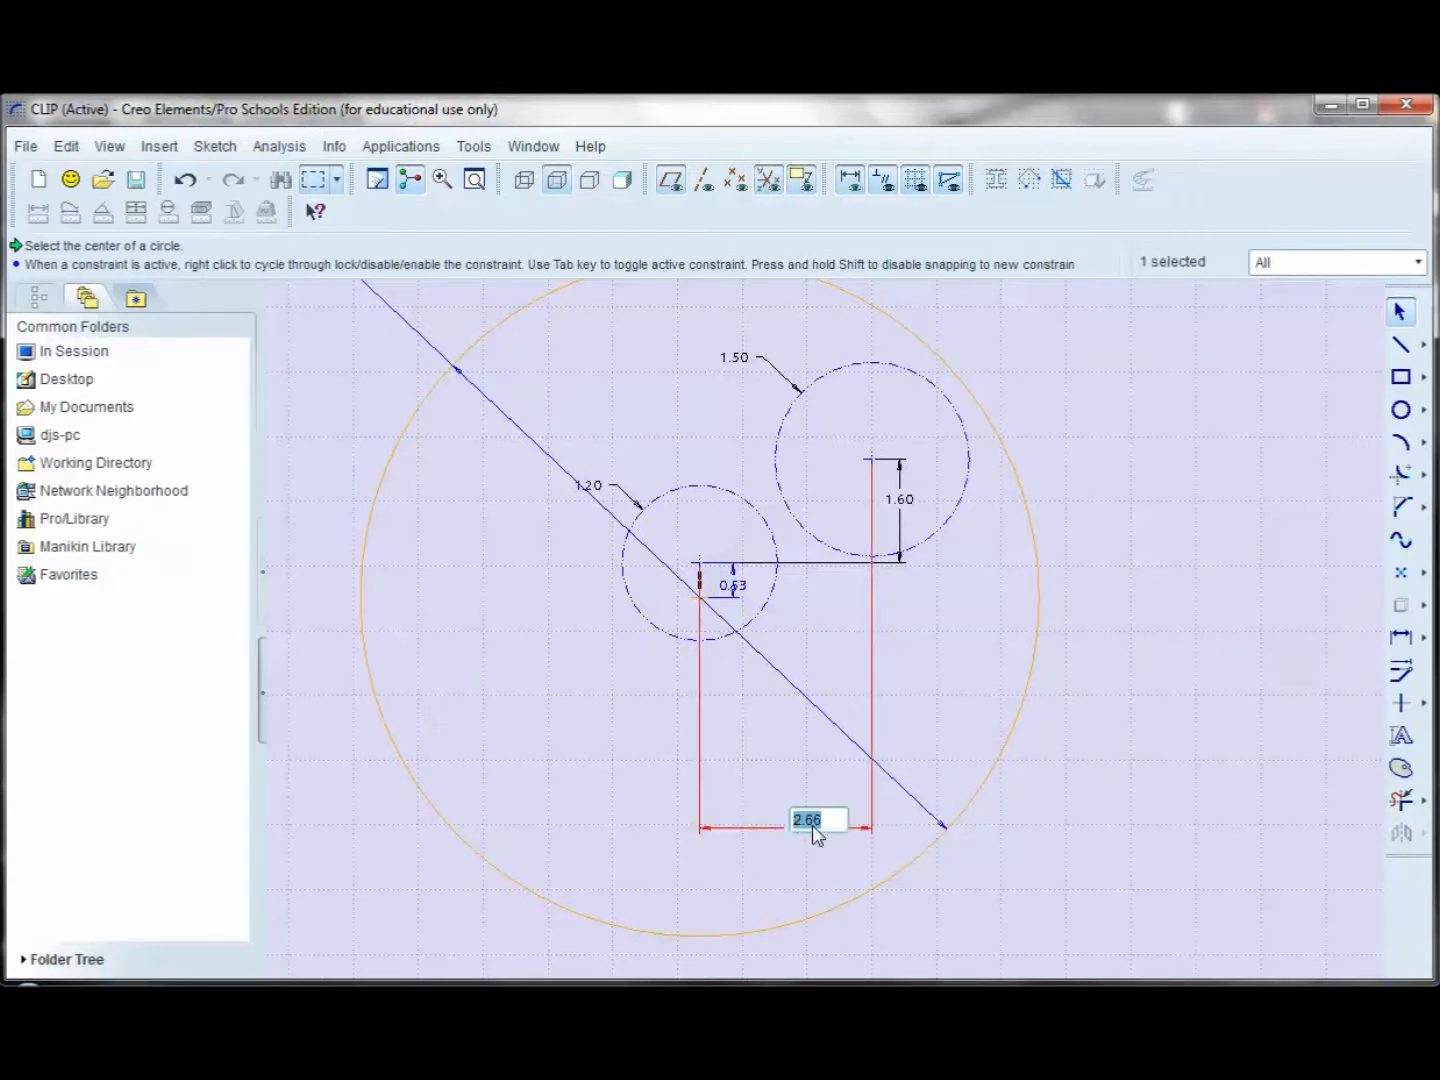
pyautogui.write('3')
pyautogui.press('Return')
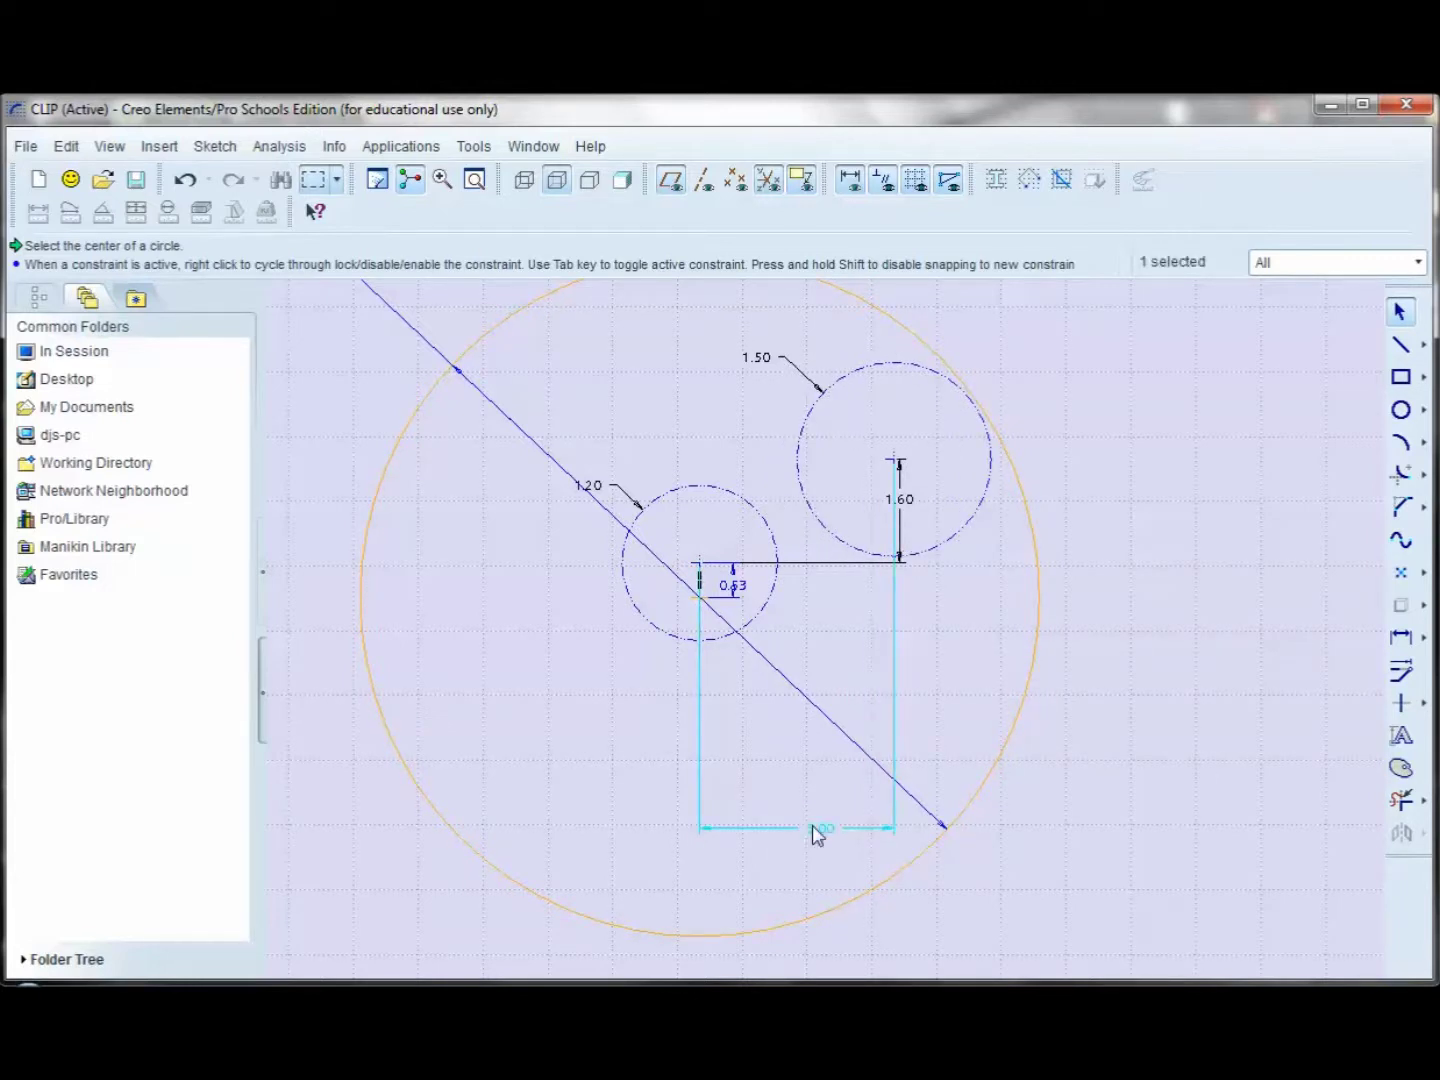
pyautogui.click(1133, 779)
pyautogui.scroll(-2, 1130, 781)
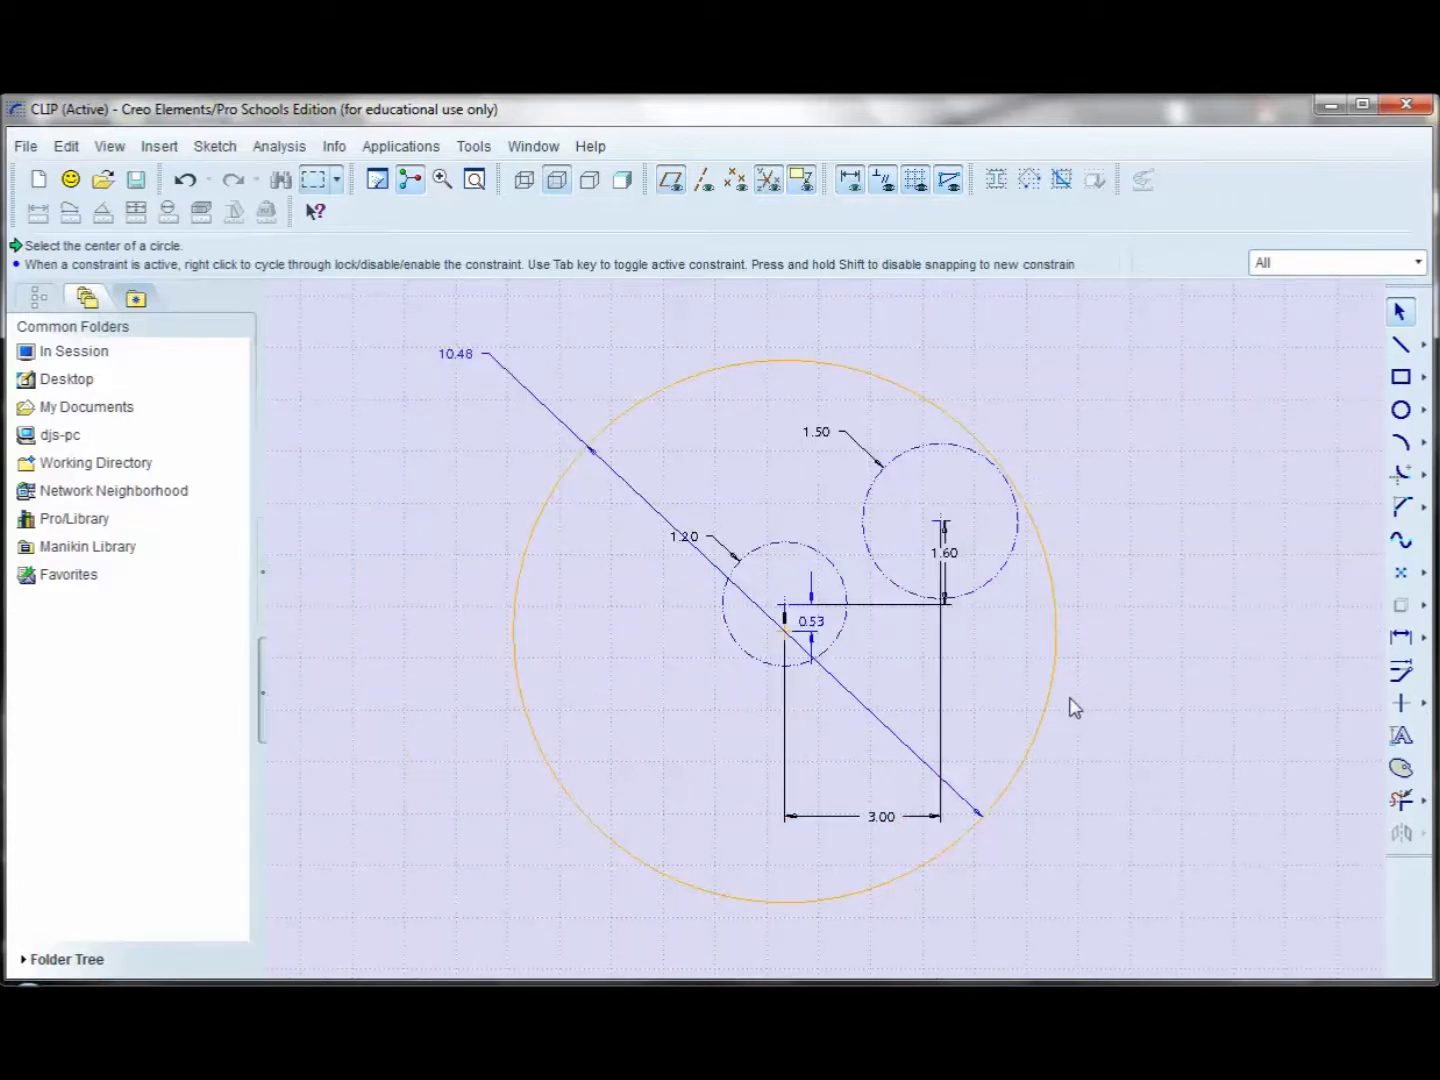
pyautogui.scroll(3, 785, 640)
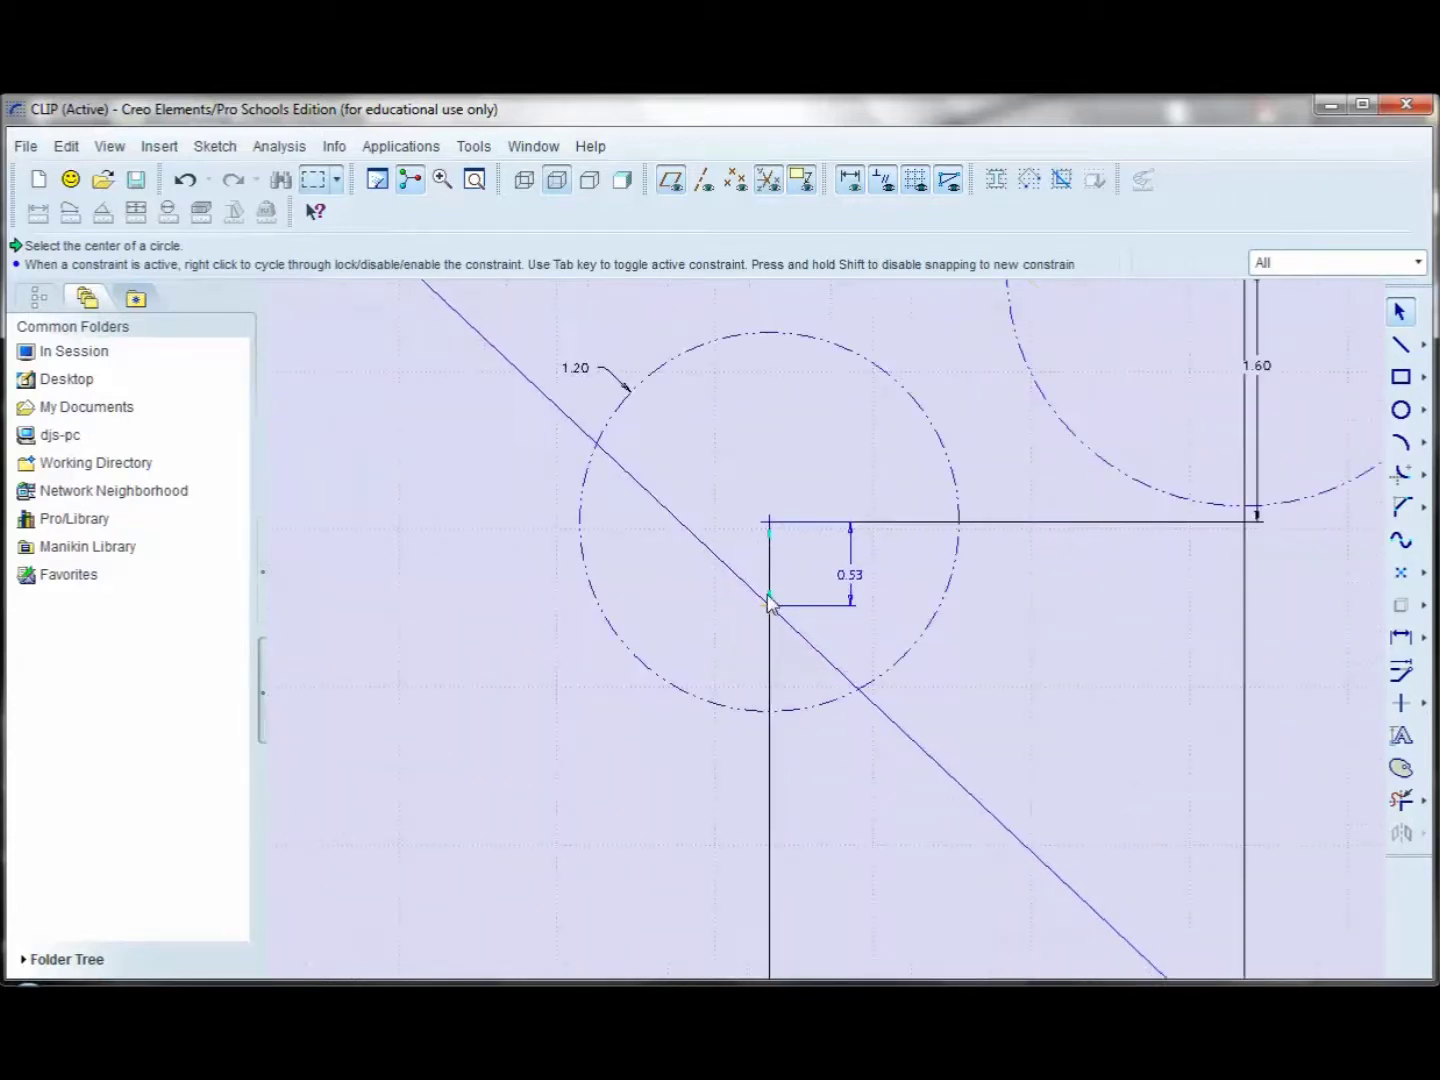
pyautogui.scroll(-3, 745, 610)
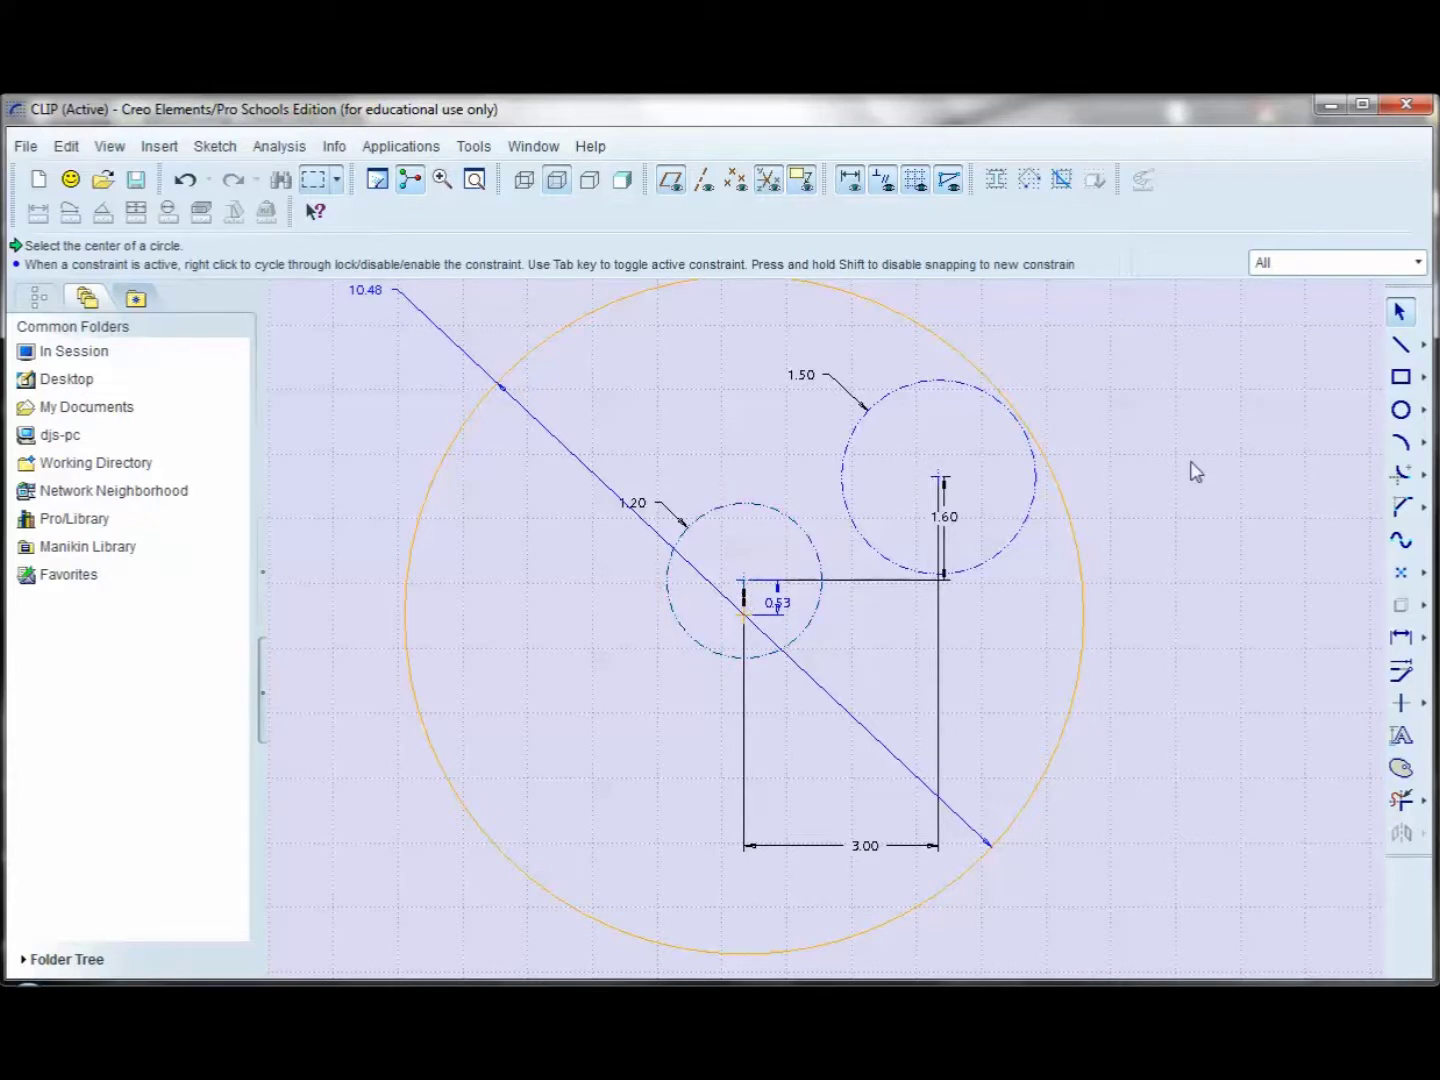
pyautogui.click(1087, 591)
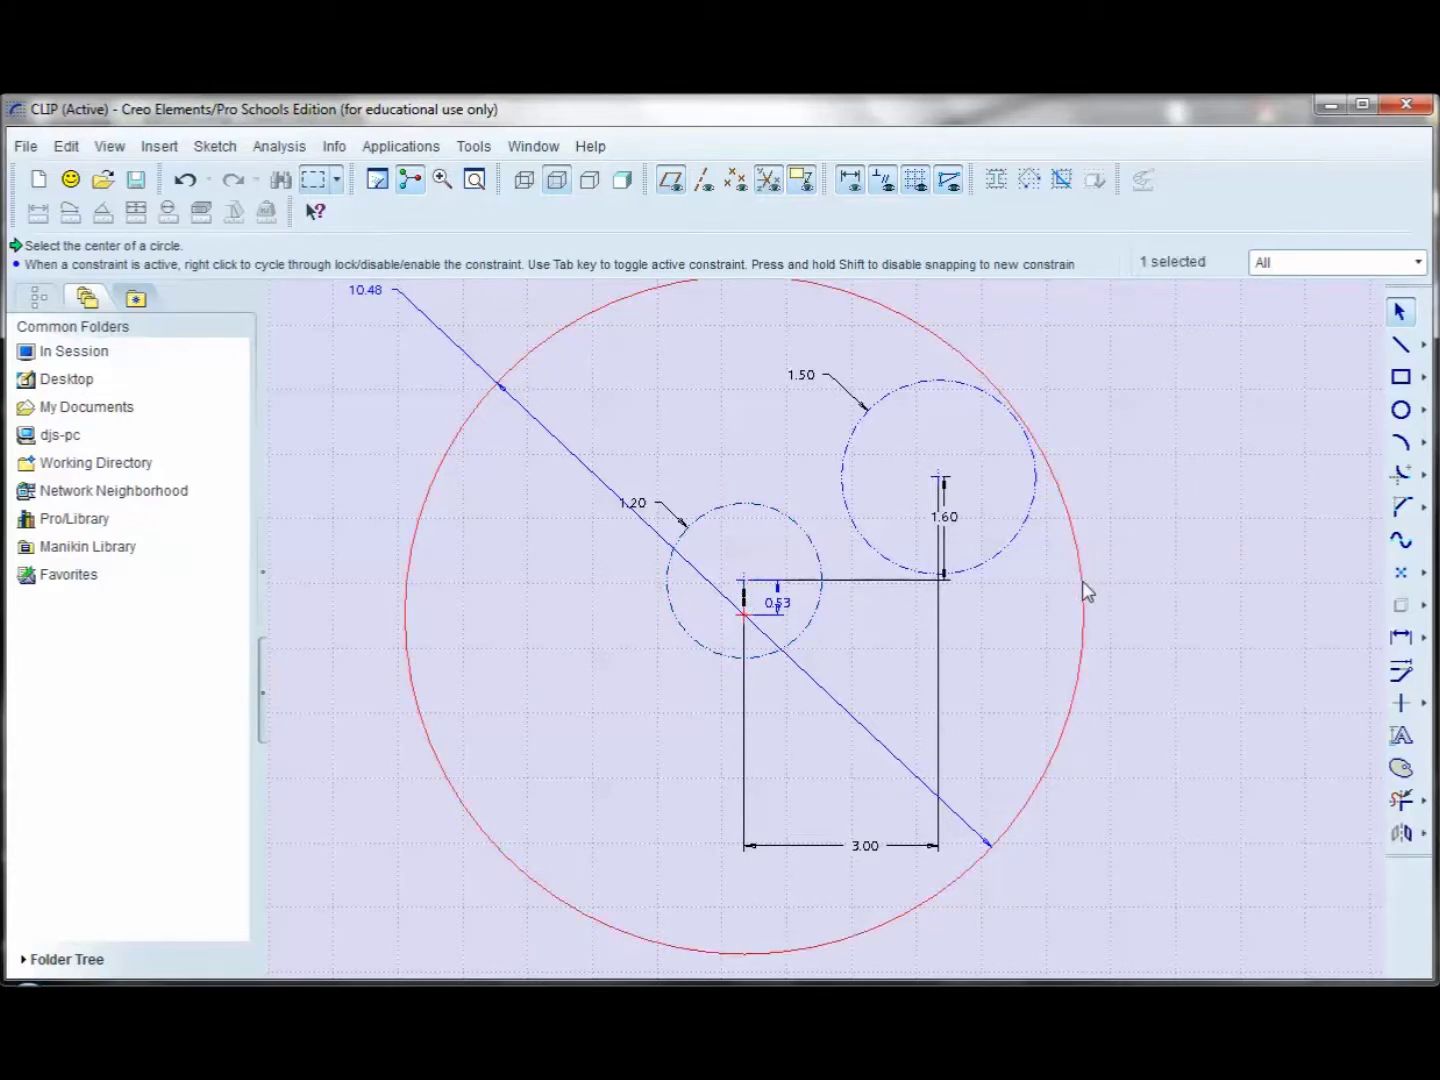
# Delete the old large circle and diagonal line, and draw a new circle around both phantom circles.
pyautogui.press('Delete')
pyautogui.scroll(-2, 572, 807)
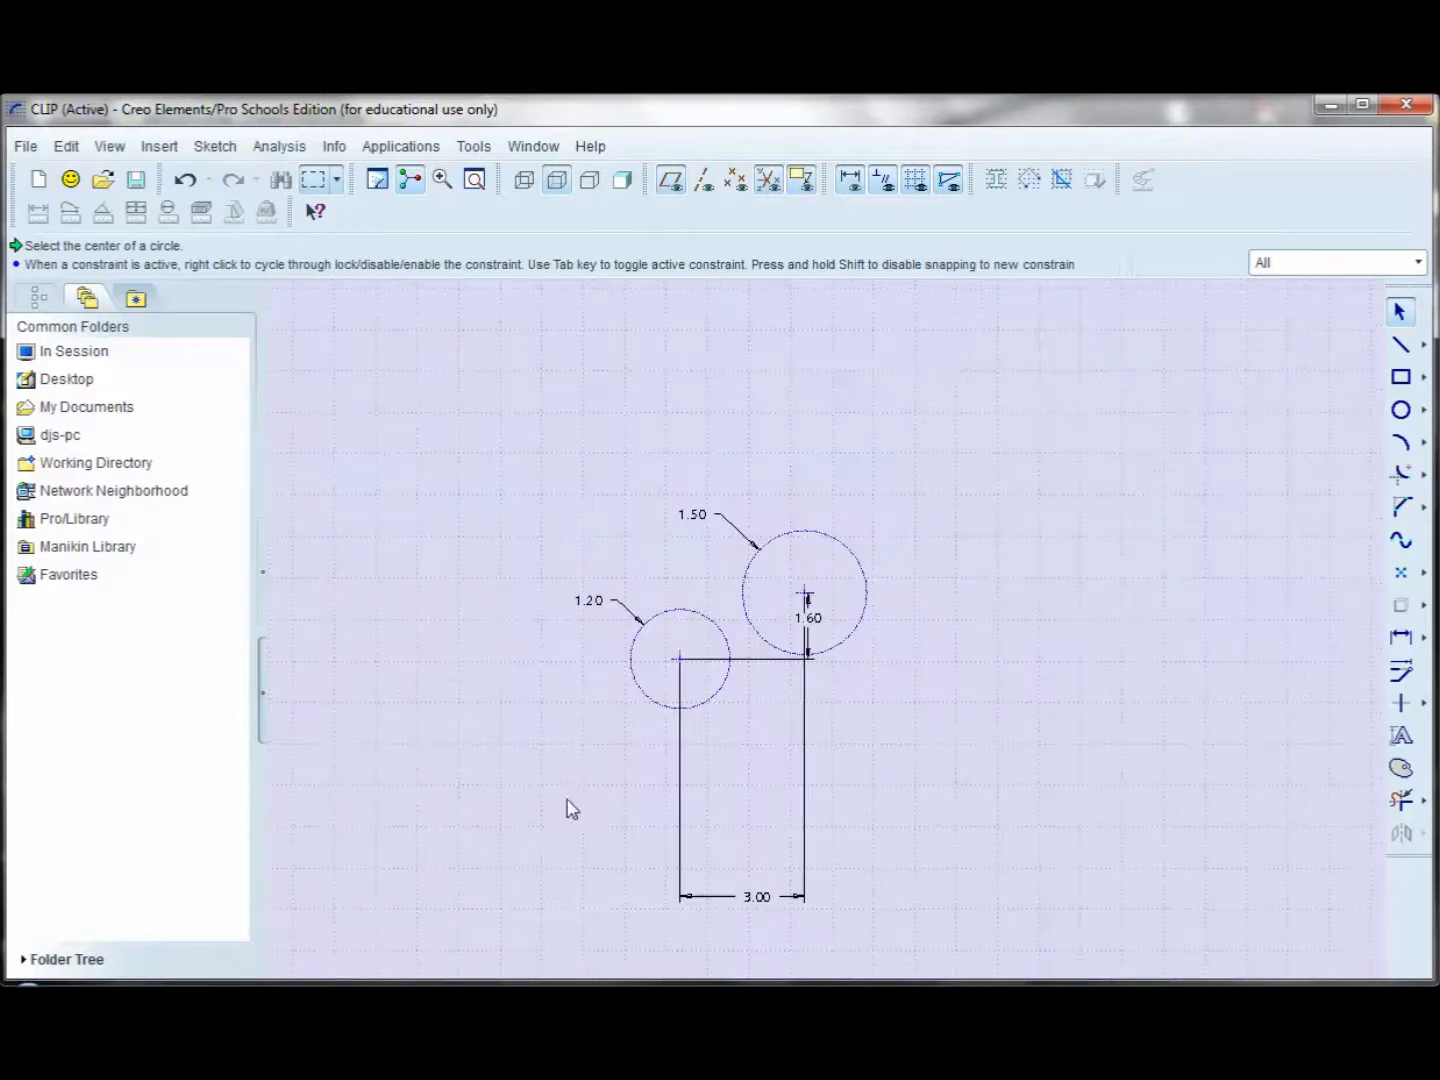
pyautogui.click(1401, 409)
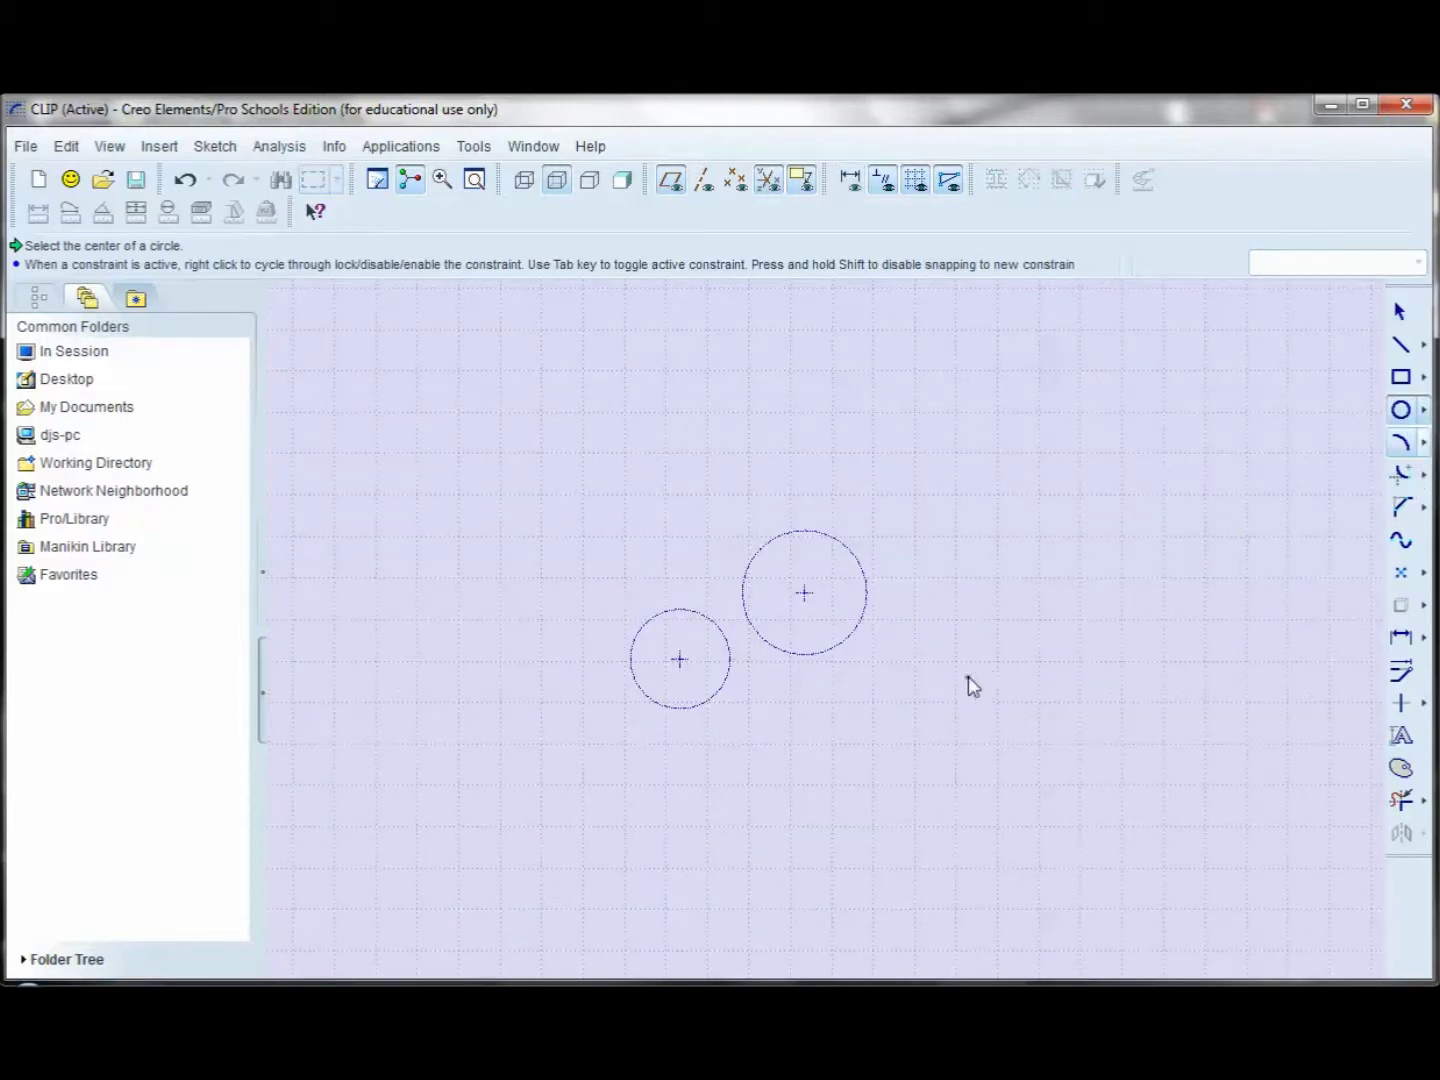
pyautogui.click(787, 719)
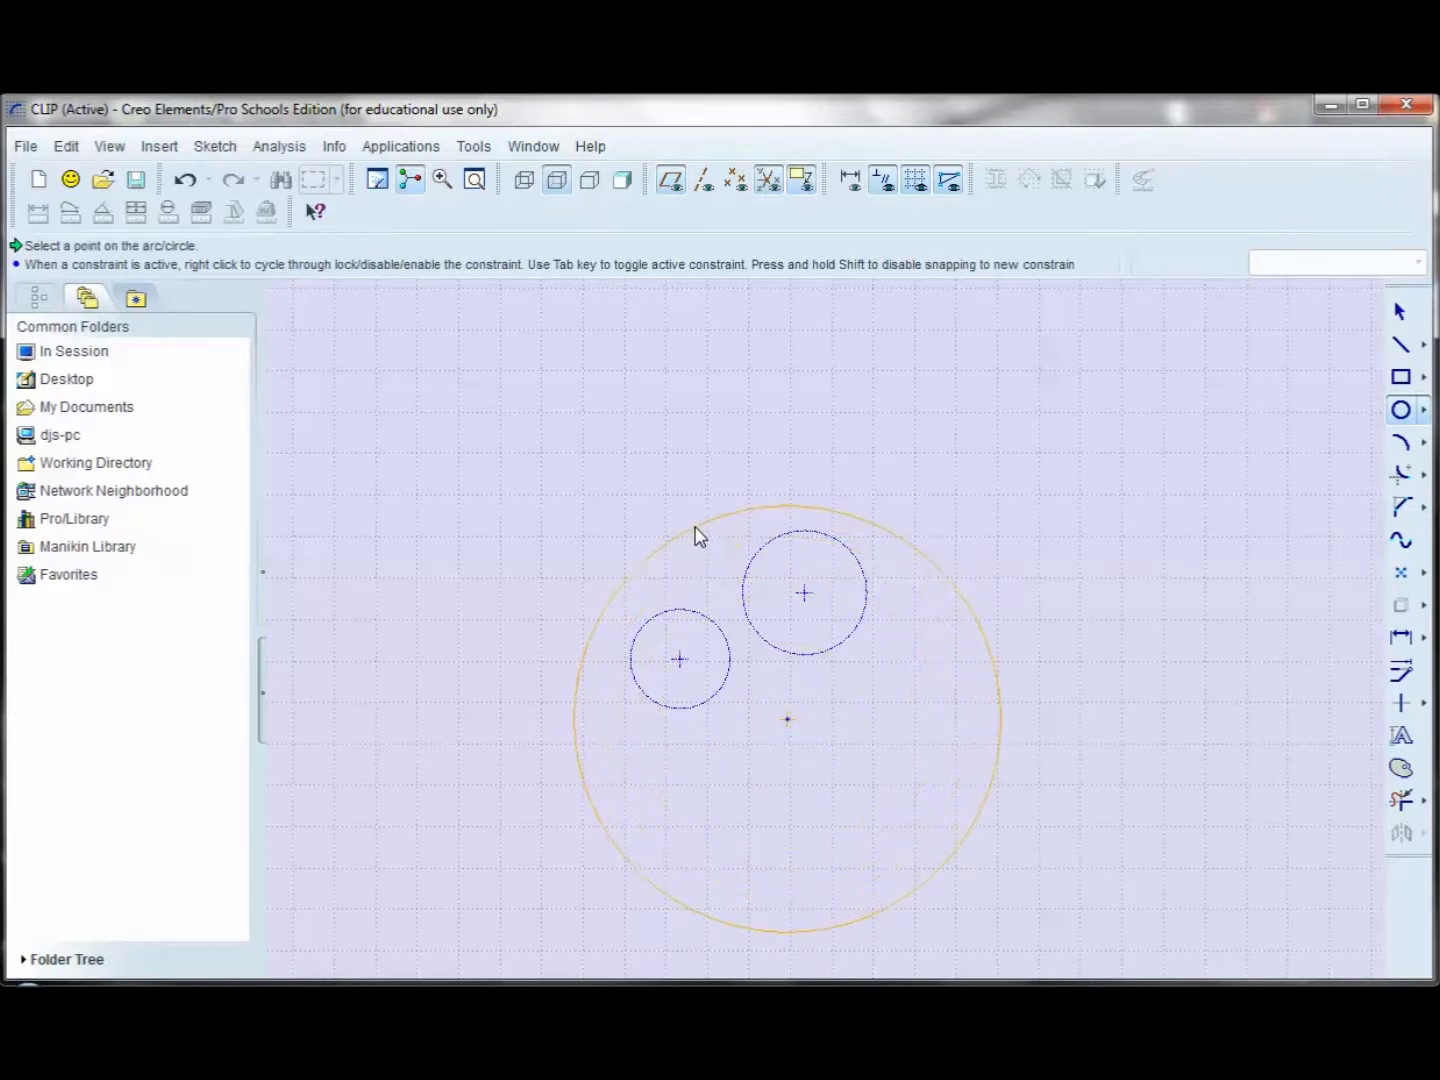
pyautogui.click(697, 536)
pyautogui.scroll(-2, 1110, 676)
pyautogui.scroll(1, 1085, 805)
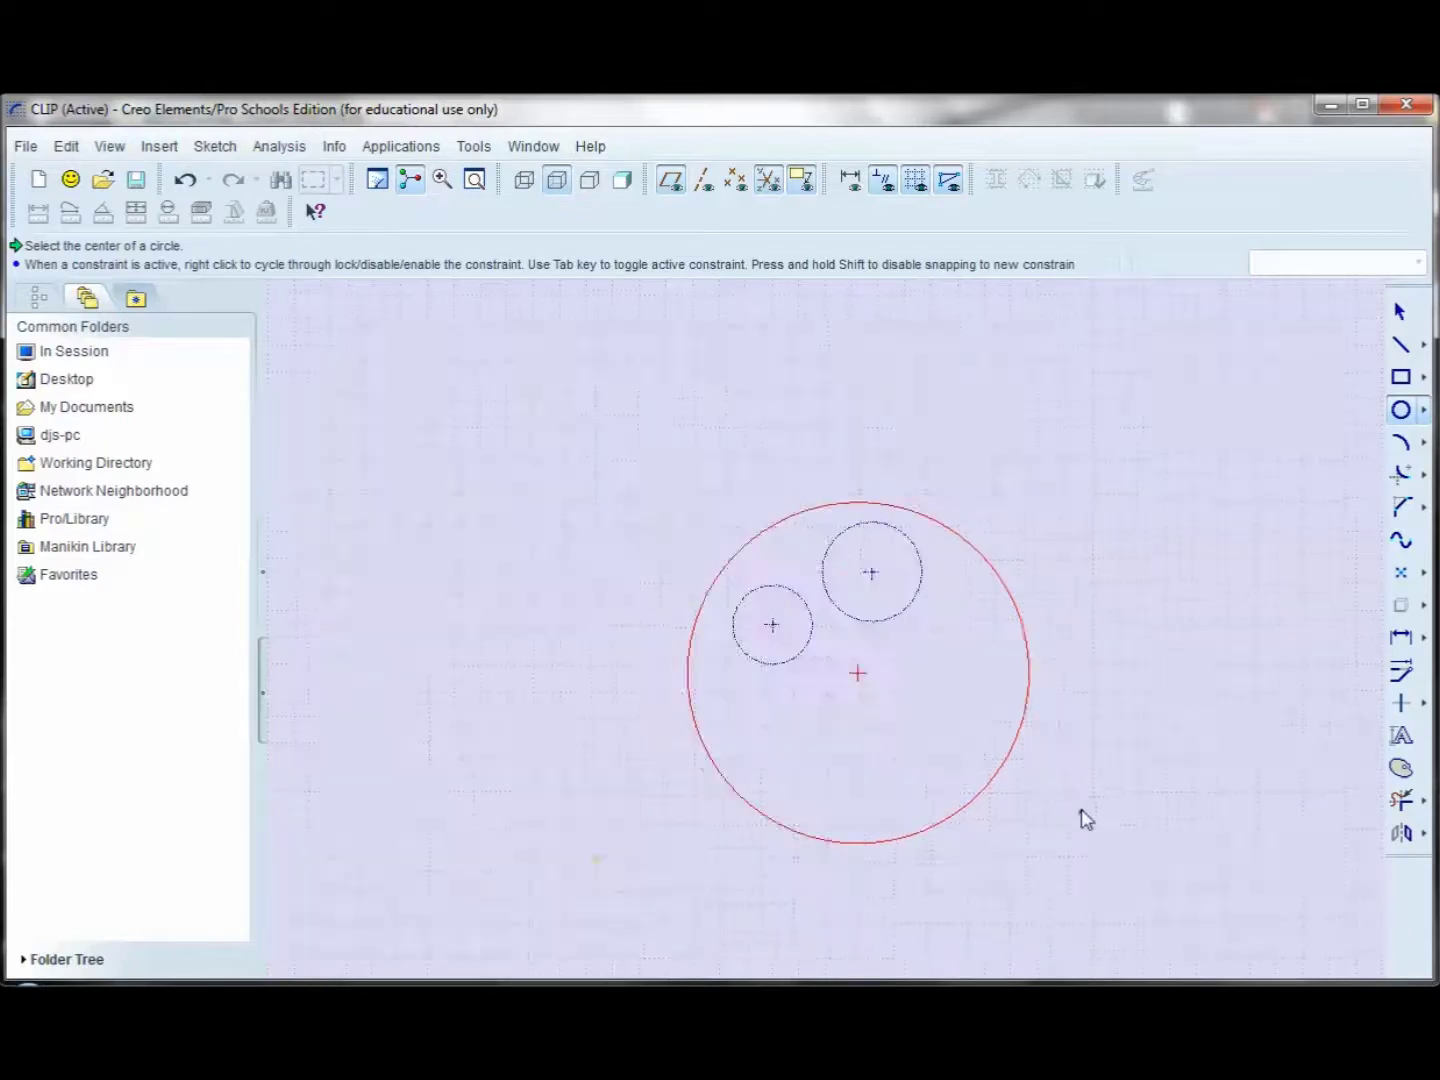
pyautogui.scroll(1, 1086, 818)
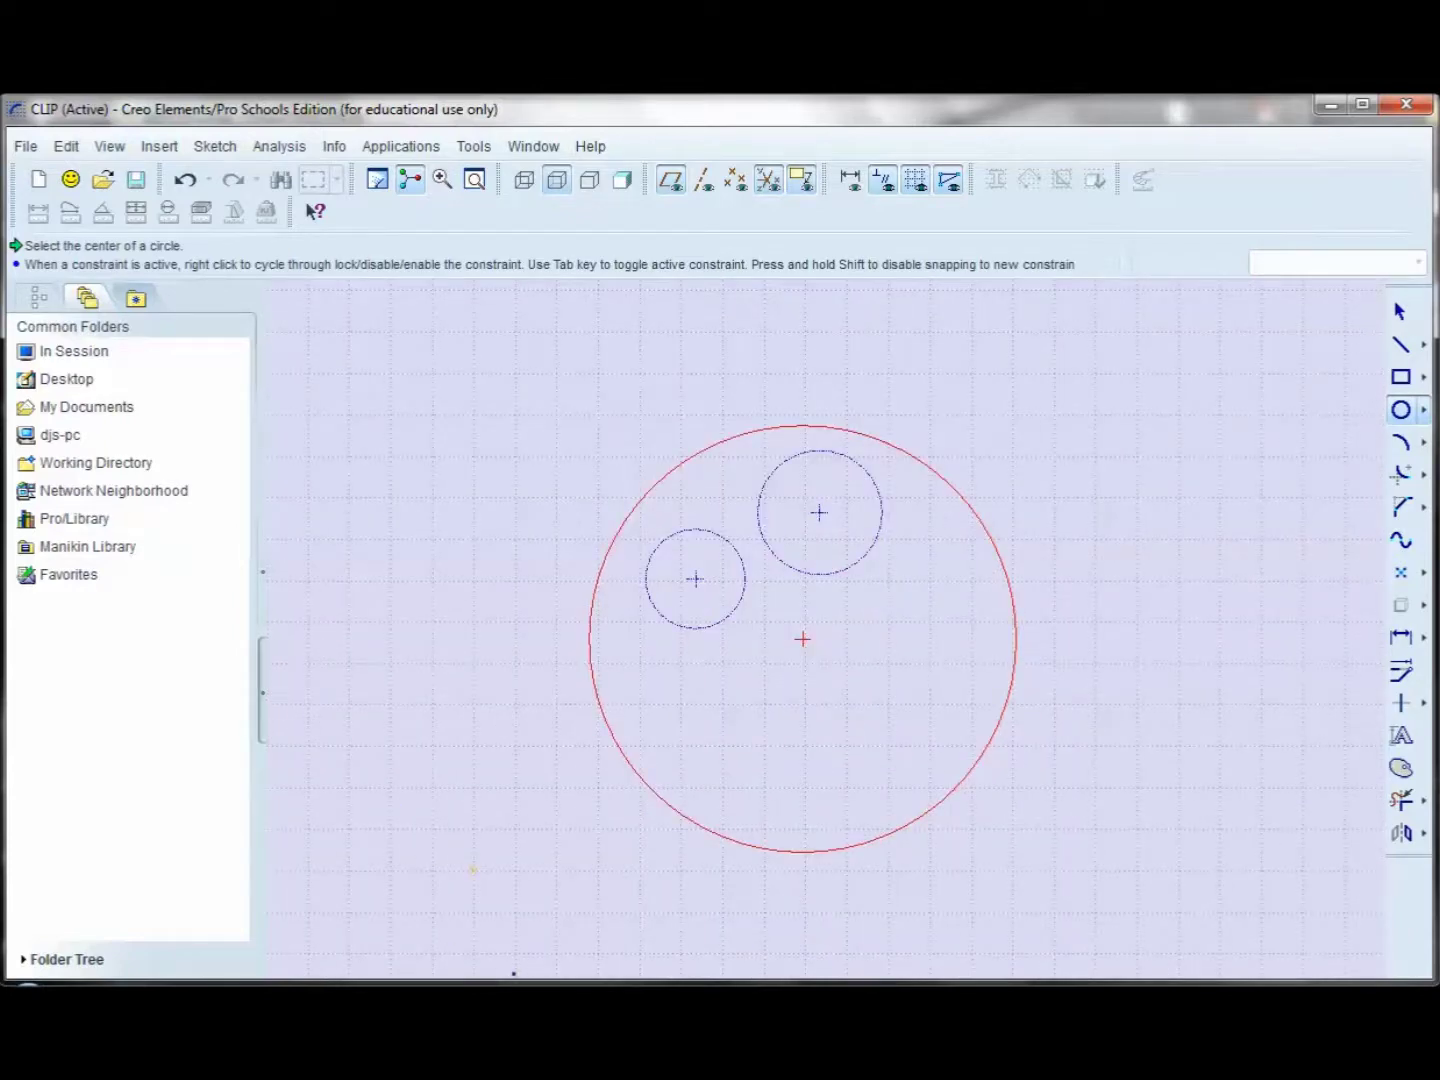
pyautogui.click(513, 972)
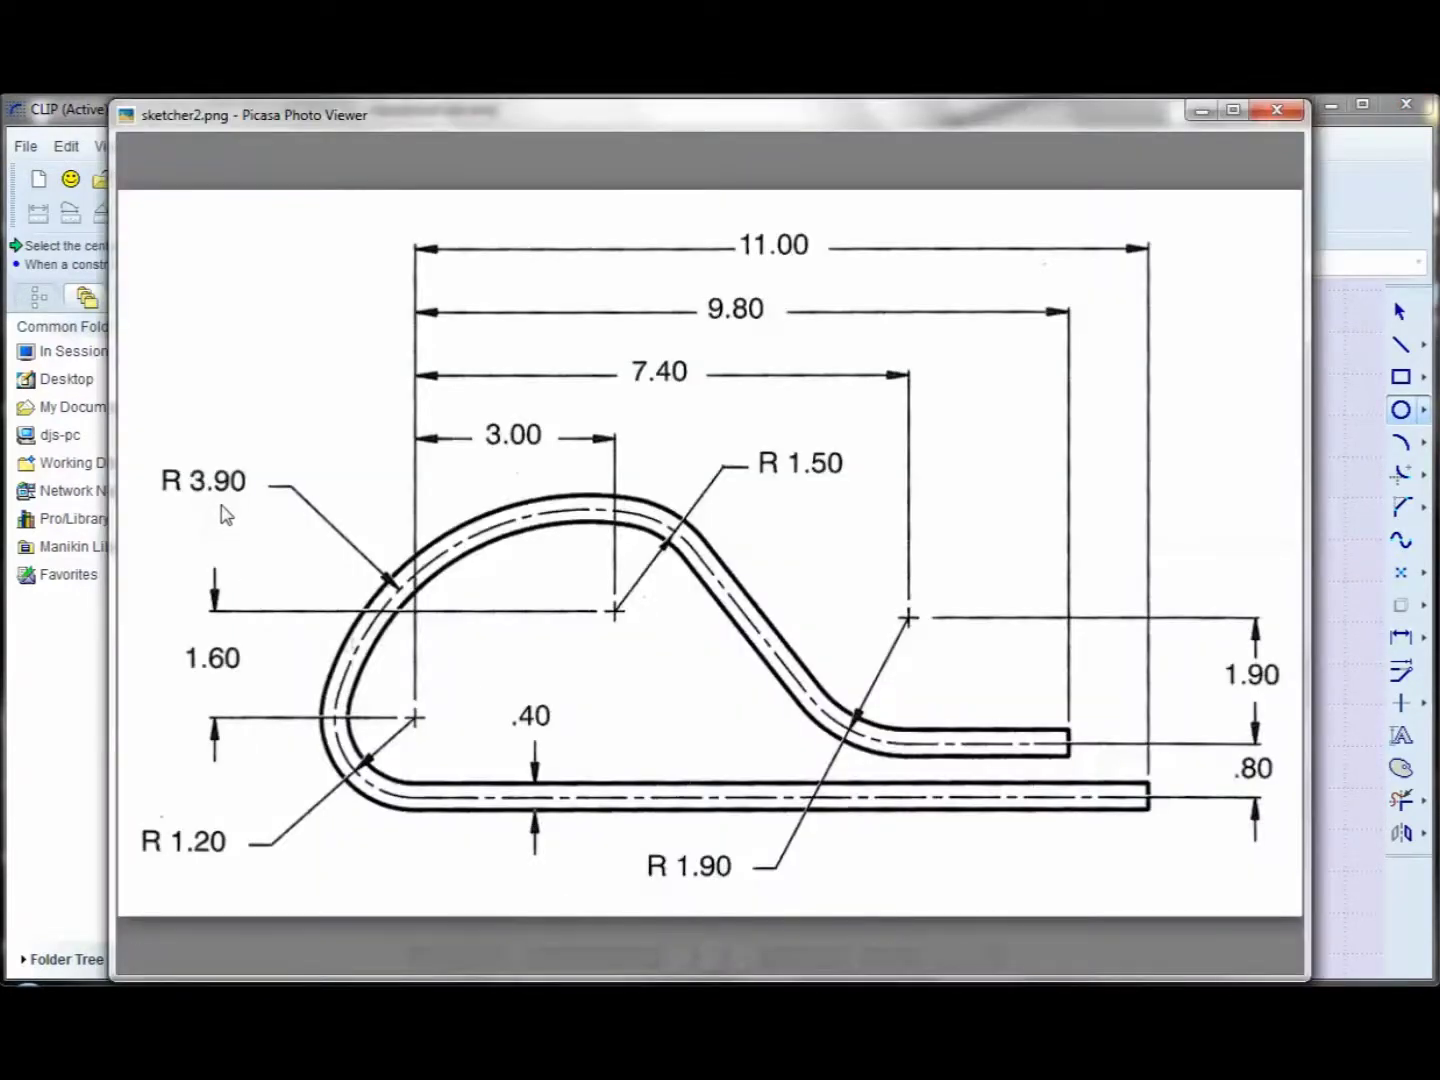
pyautogui.click(1347, 513)
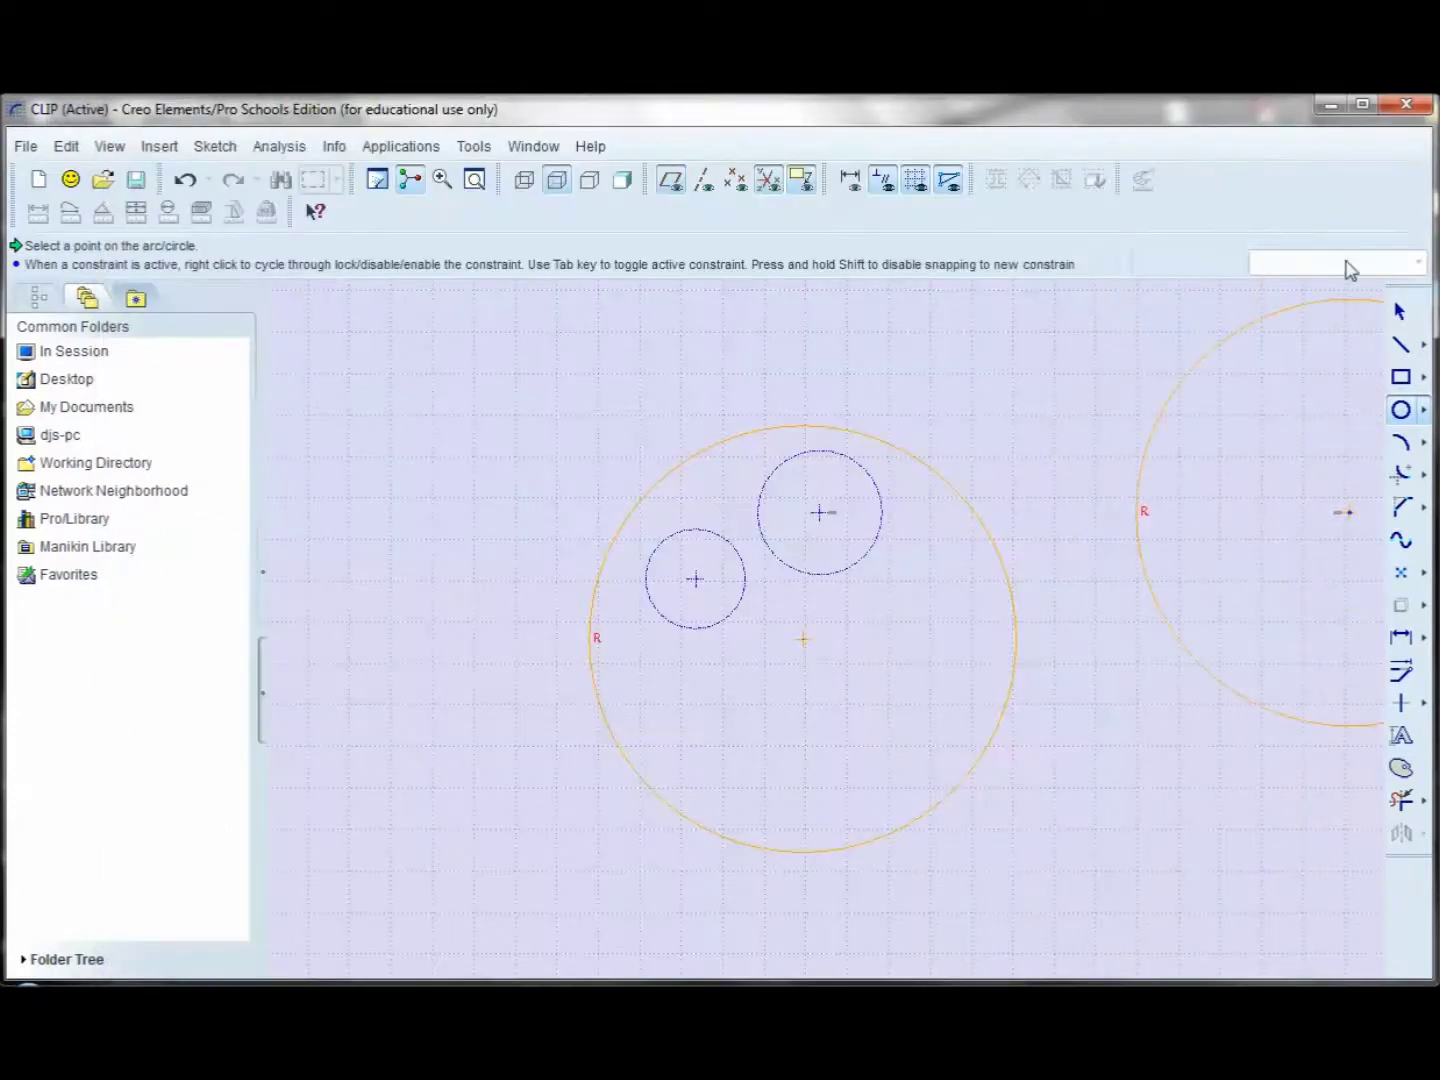
# Convert the enclosing circle's 10.30 diameter dimension into a 3.90 radius.
pyautogui.click(1399, 312)
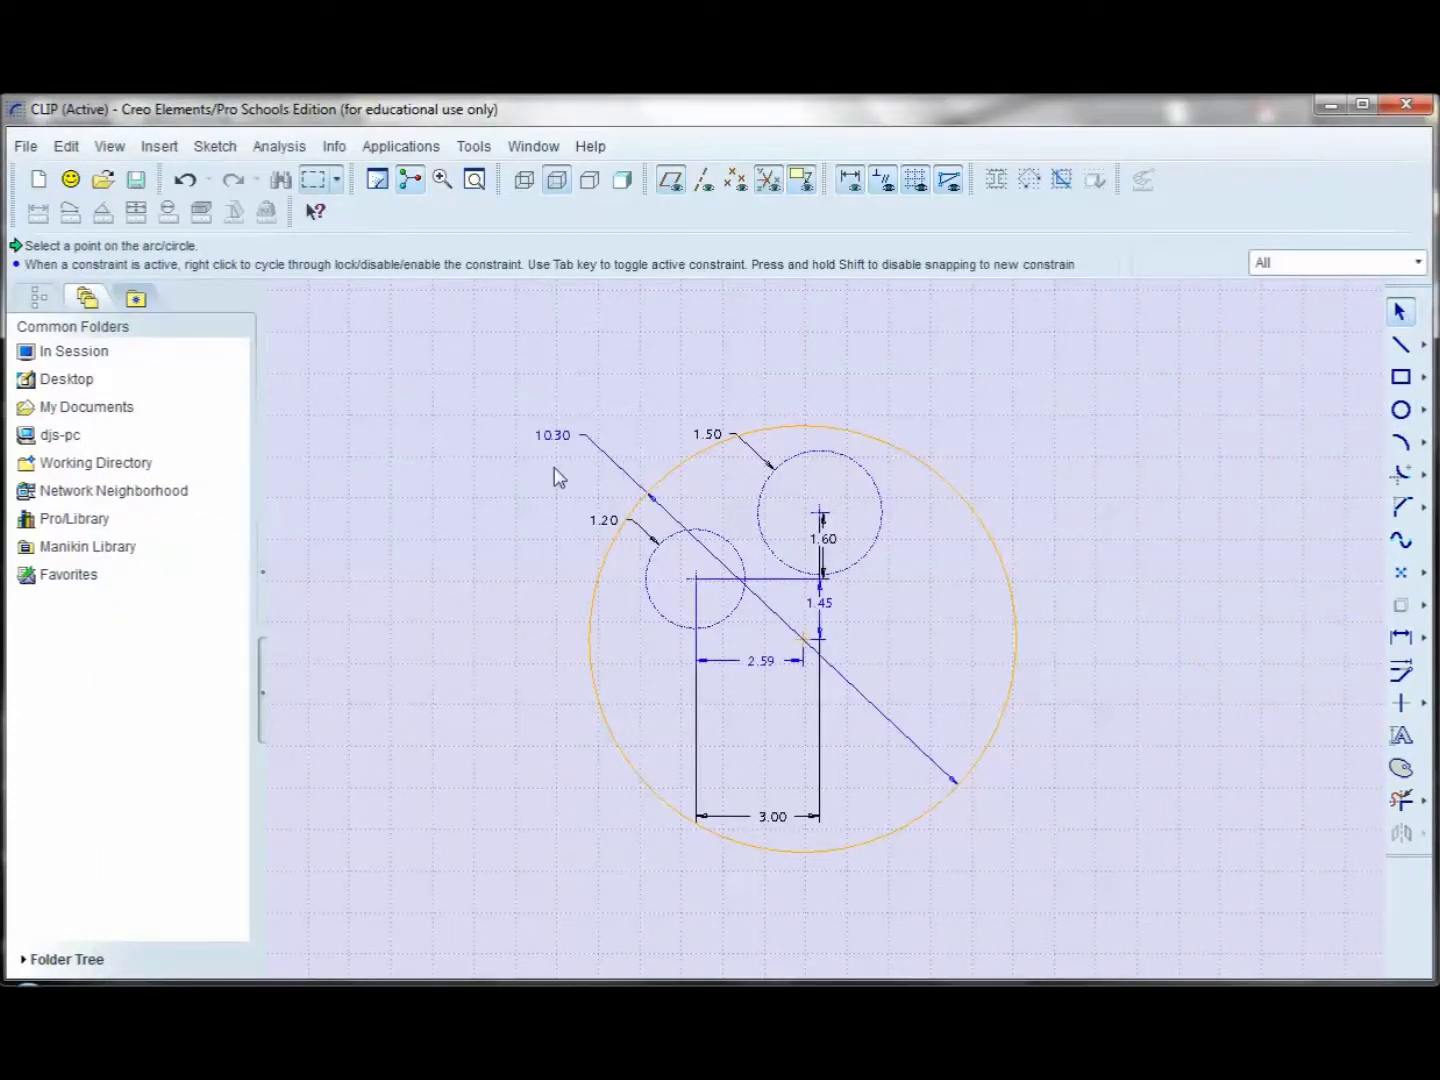
pyautogui.click(555, 438)
pyautogui.rightClick(556, 437)
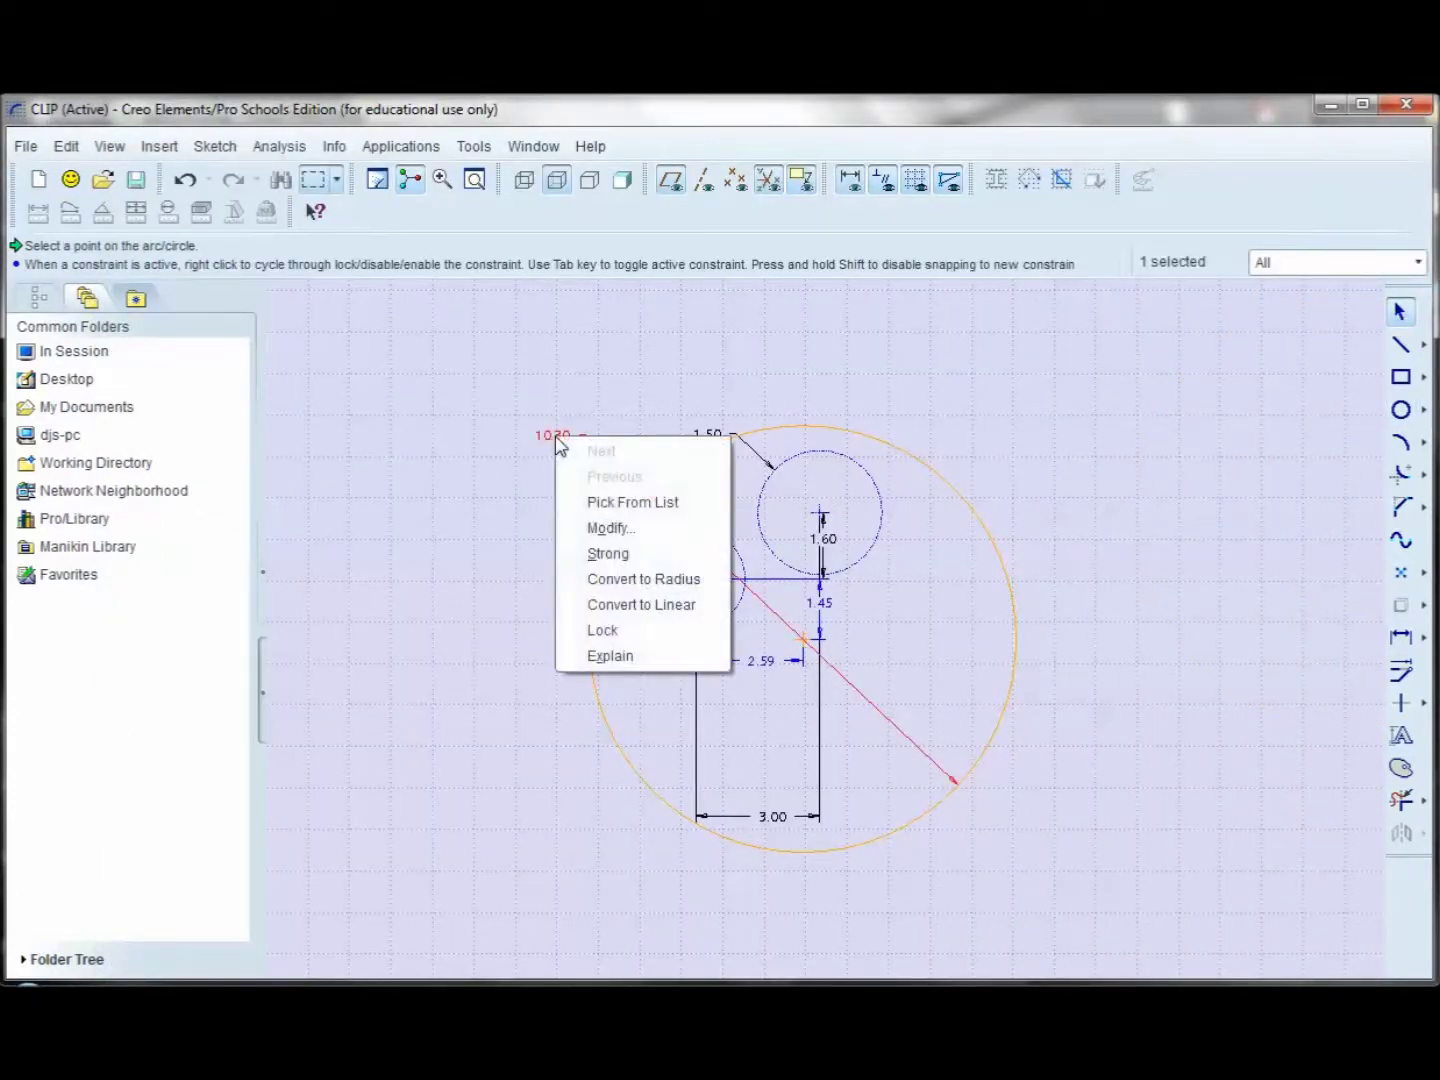
pyautogui.click(622, 581)
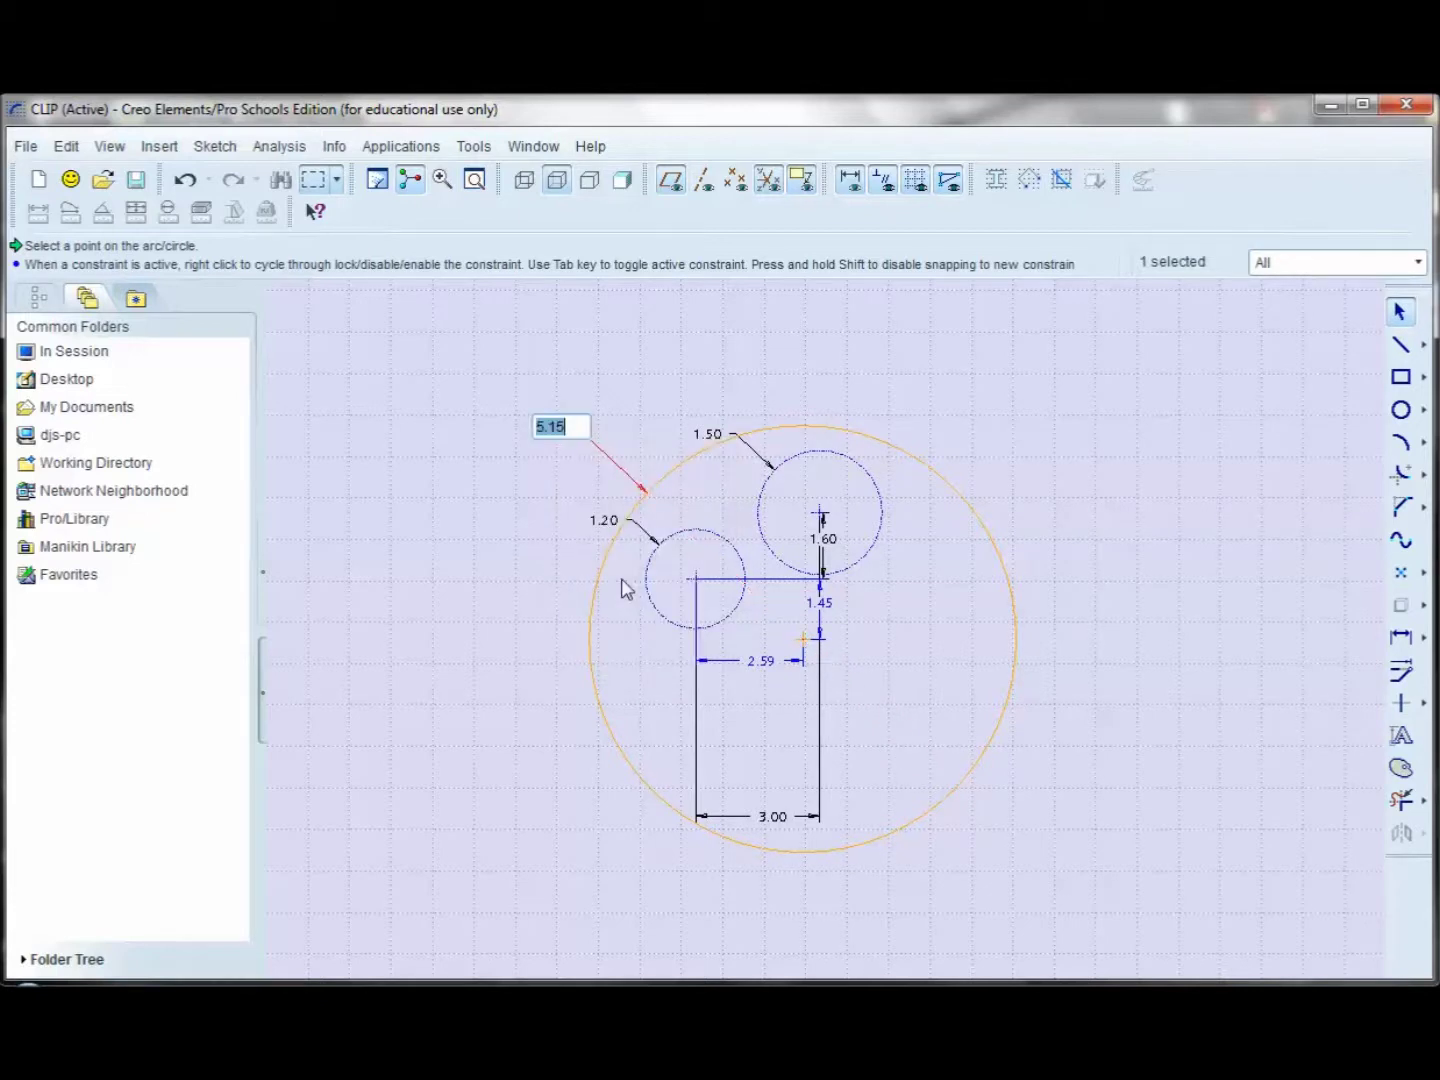
pyautogui.write('3.9')
pyautogui.press('Return')
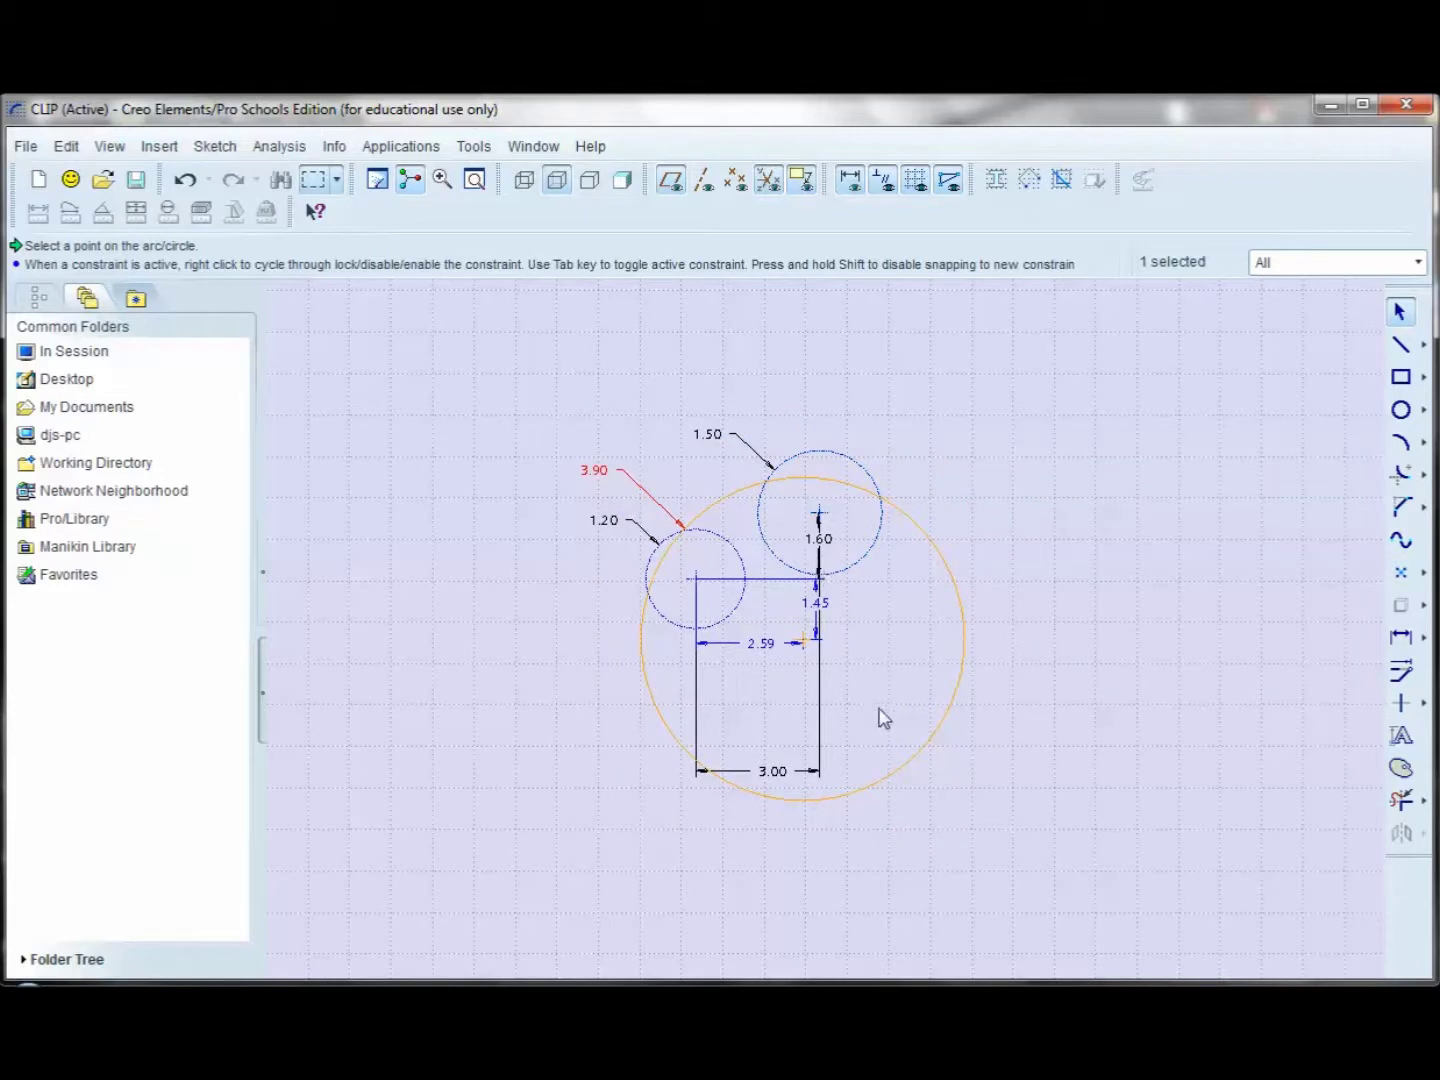
pyautogui.scroll(-1, 730, 400)
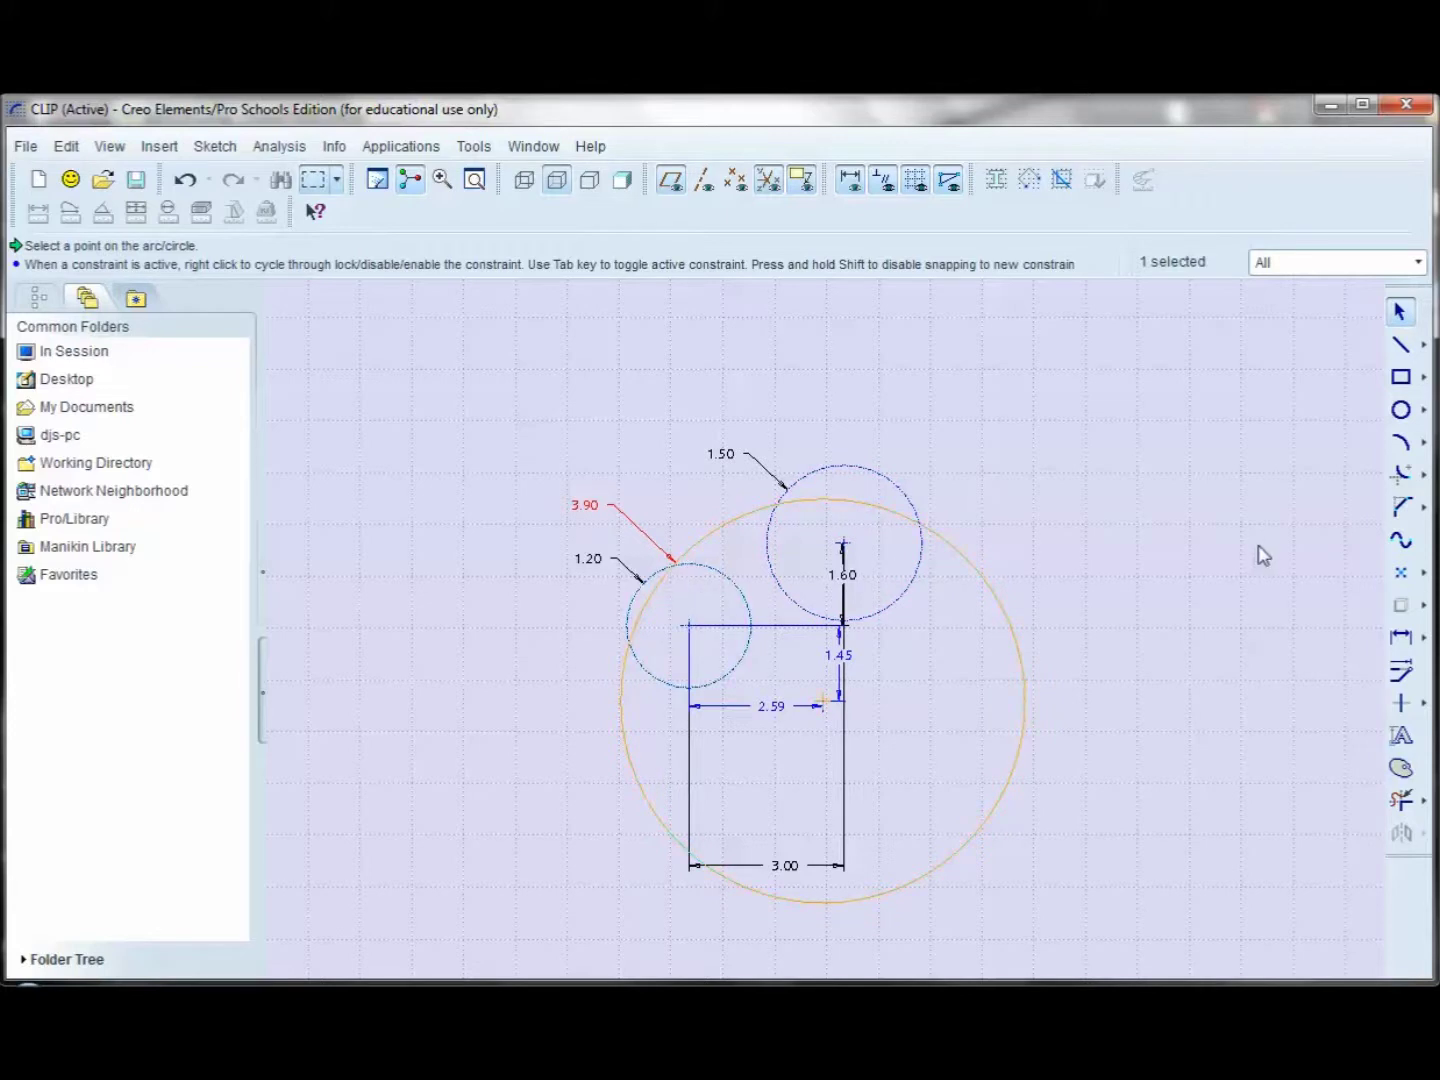
# Constrain the 3.90 circle tangent to the 1.50 phantom circle and the 1.20 phantom circle.
pyautogui.click(1423, 703)
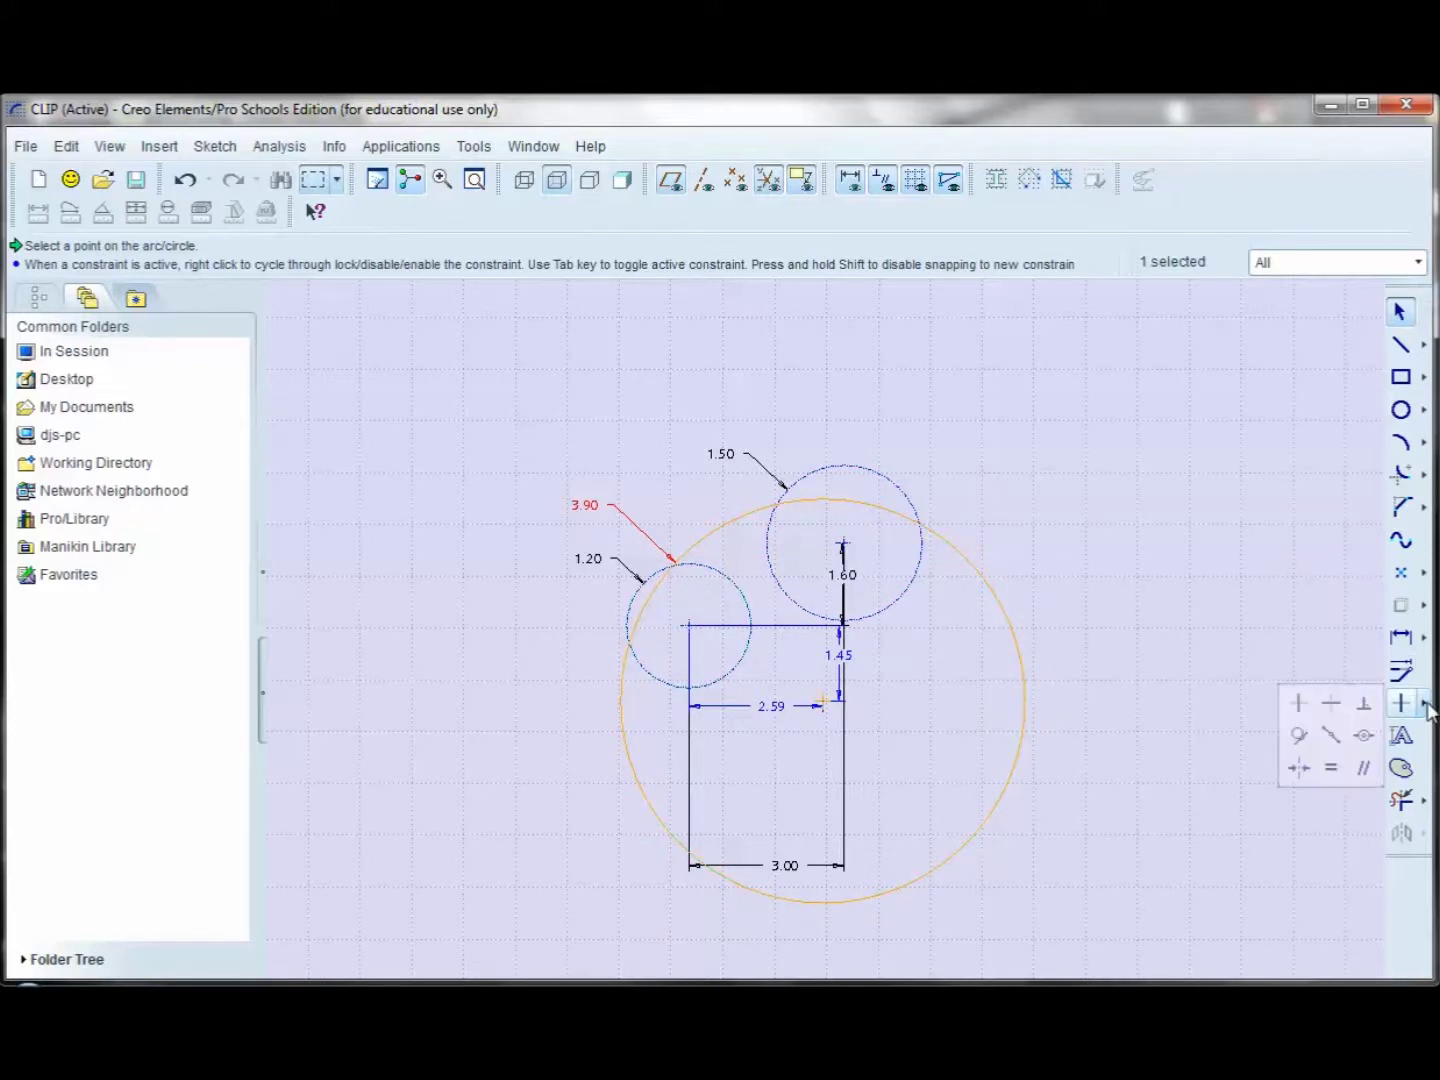
pyautogui.click(1299, 736)
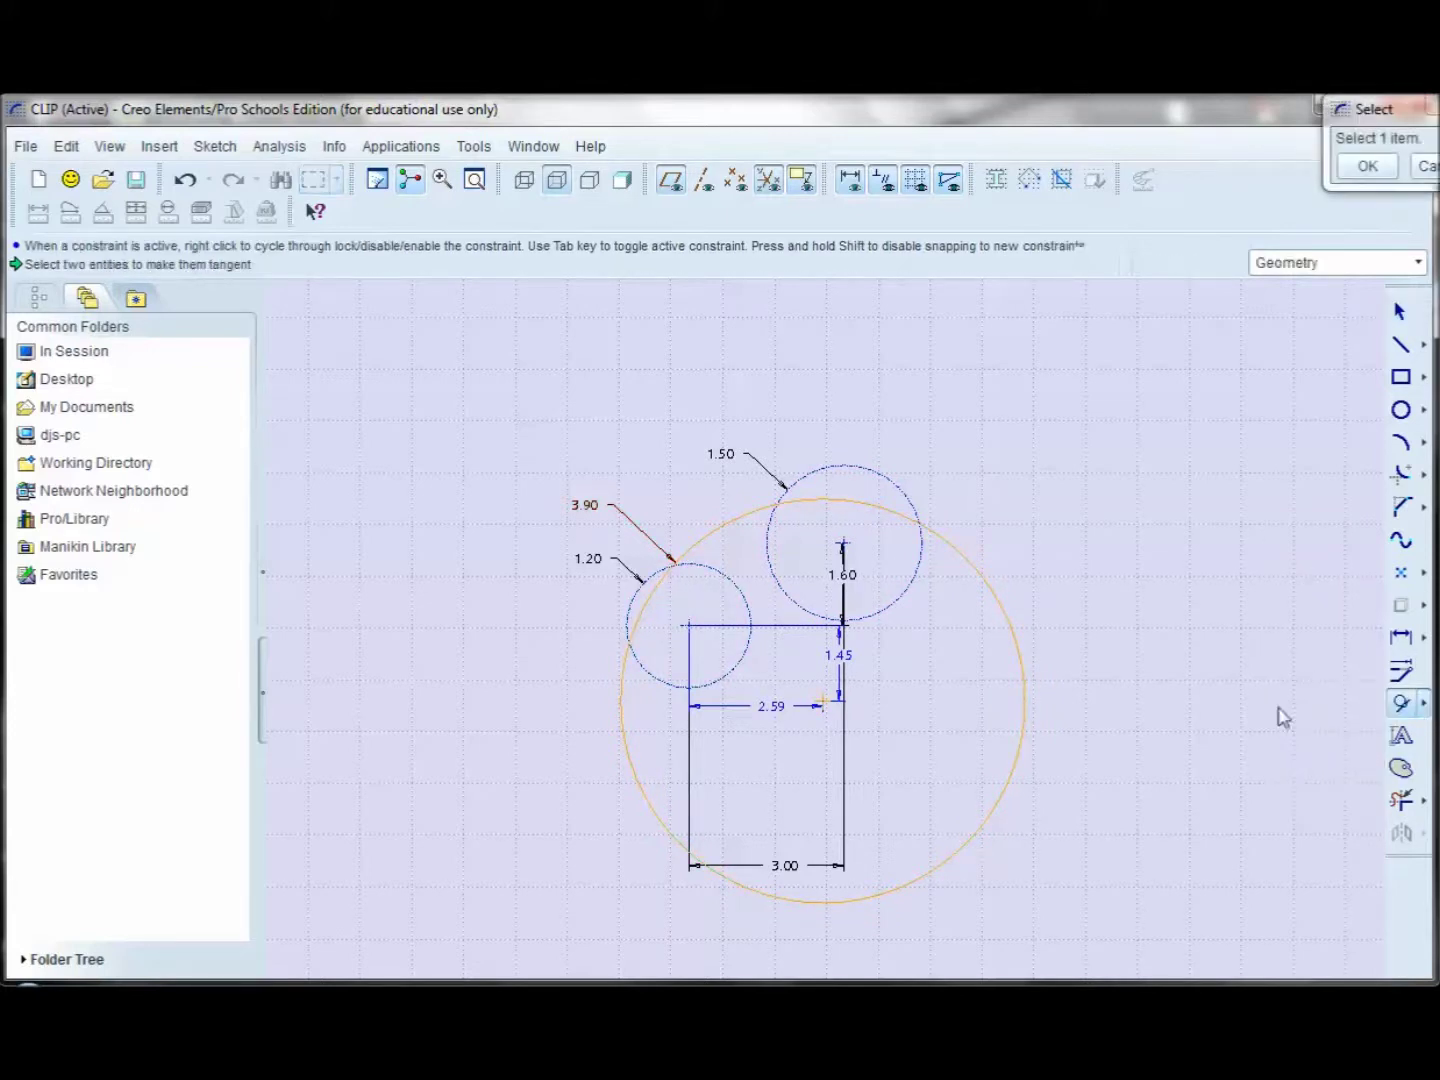
pyautogui.click(961, 549)
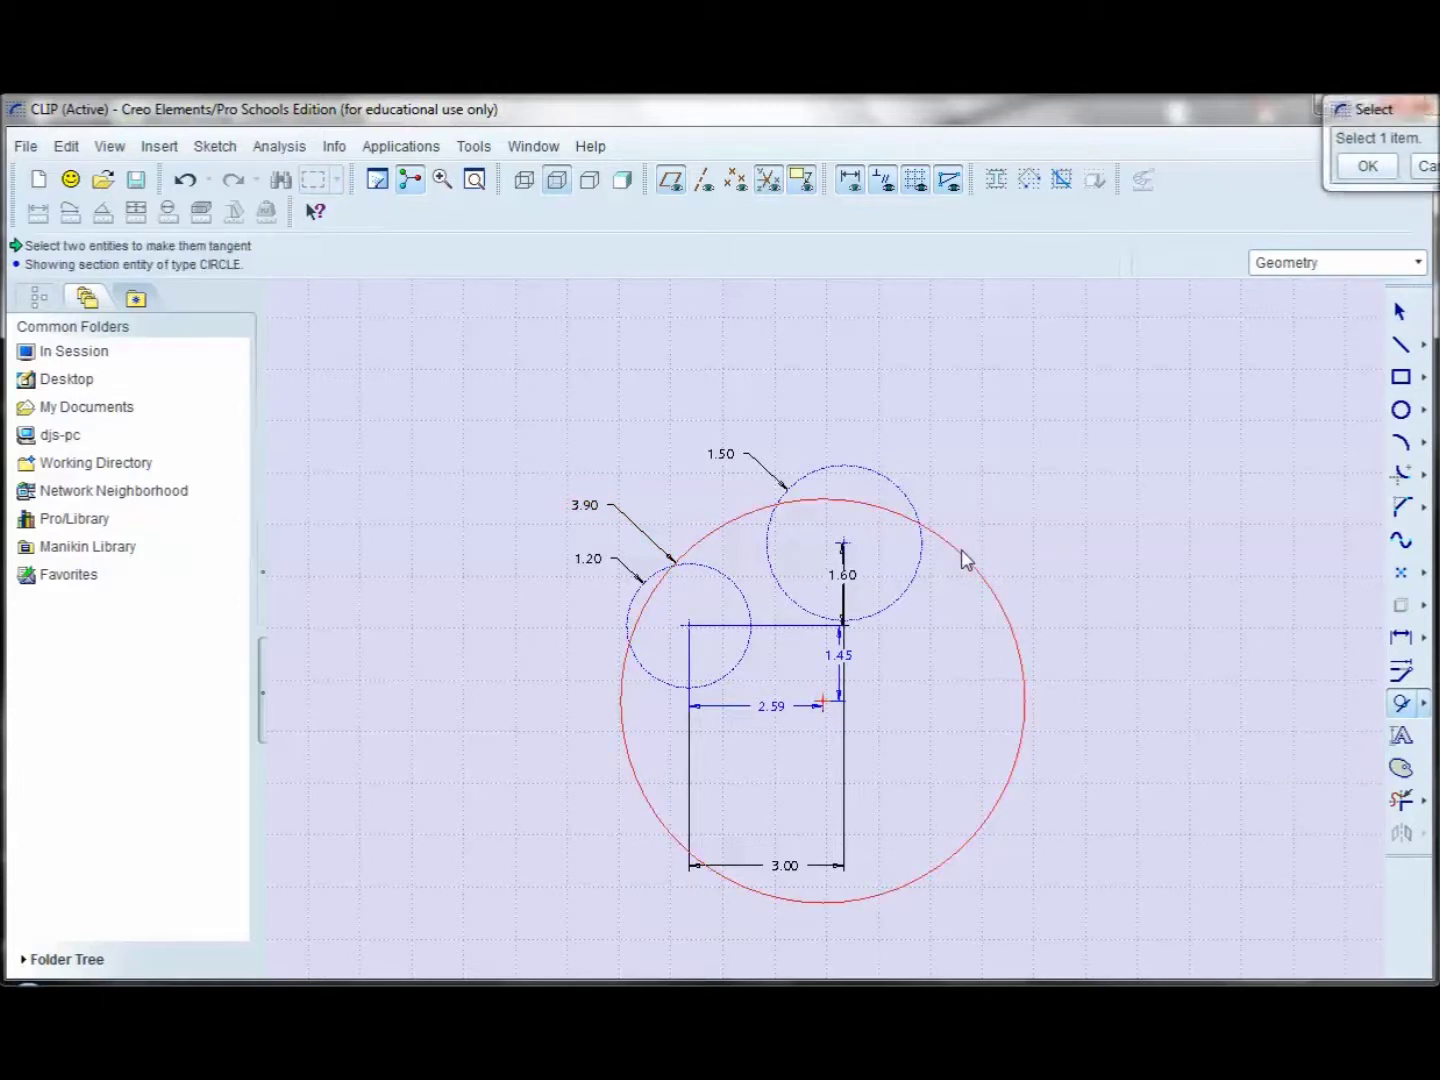
pyautogui.click(868, 473)
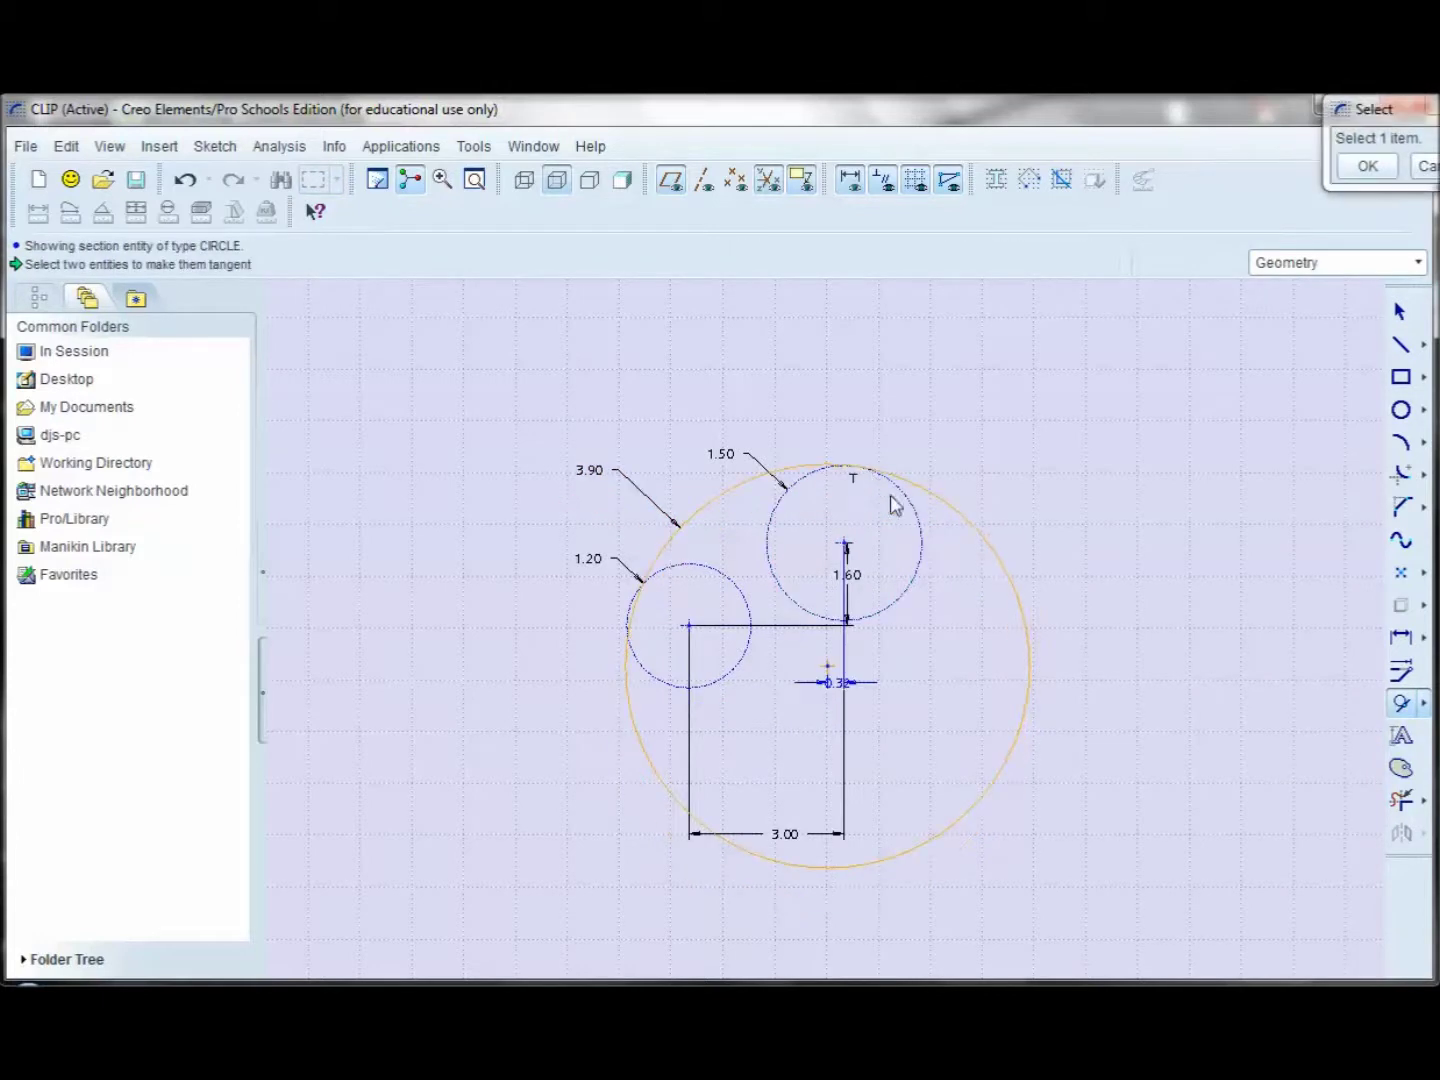
pyautogui.scroll(3, 586, 679)
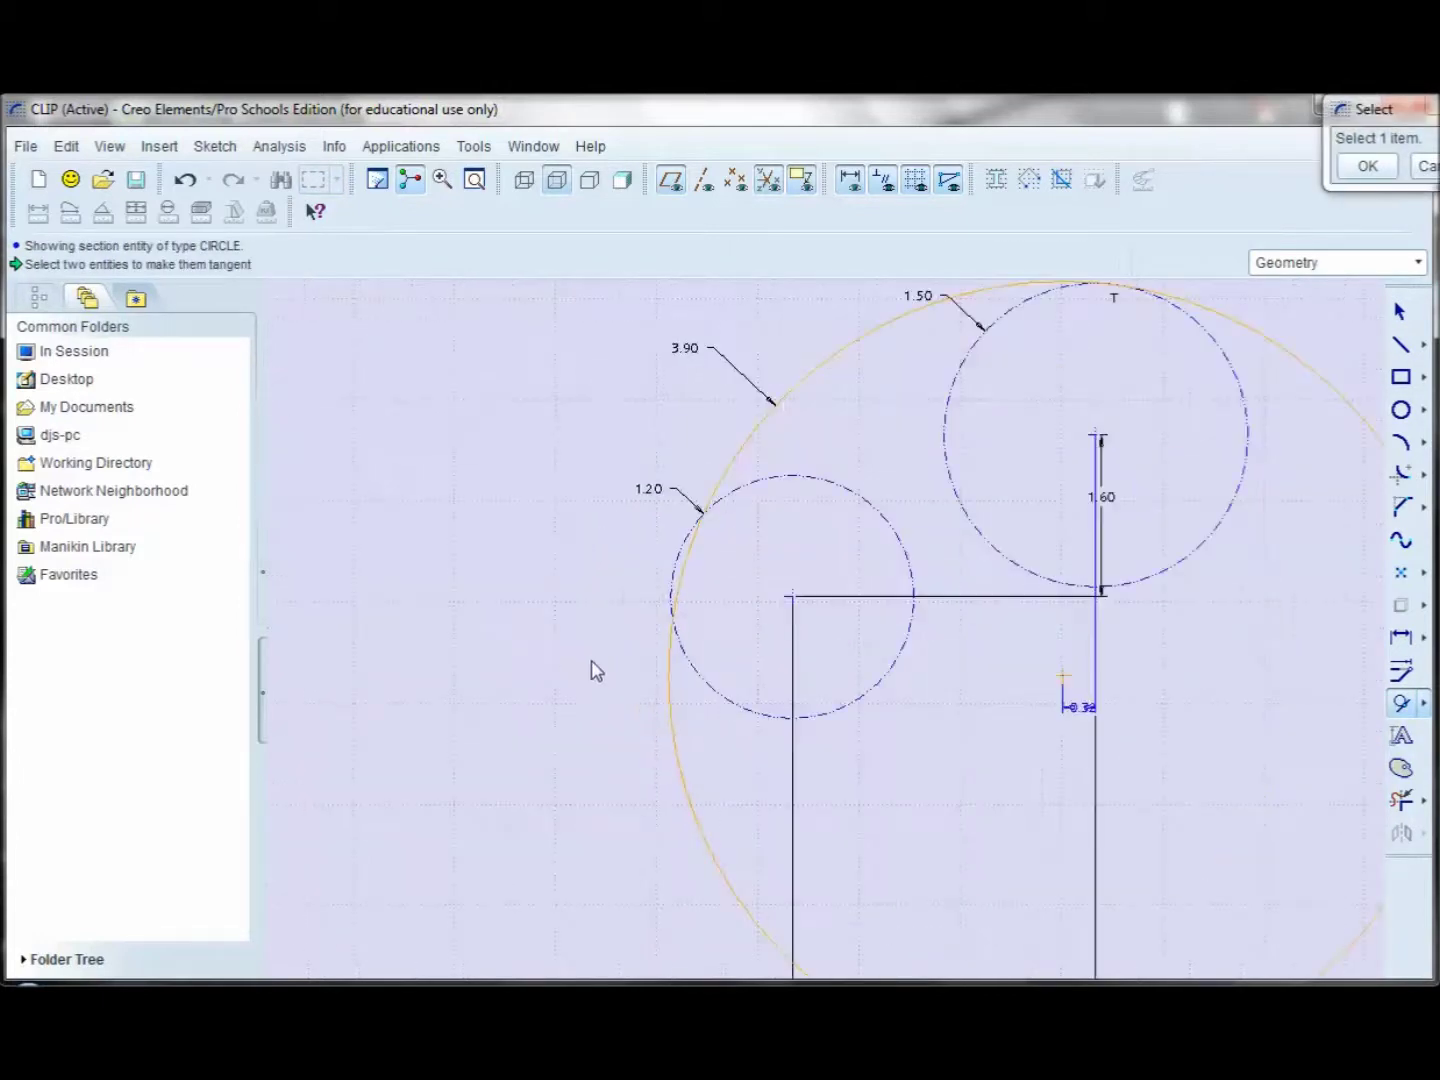
pyautogui.click(670, 645)
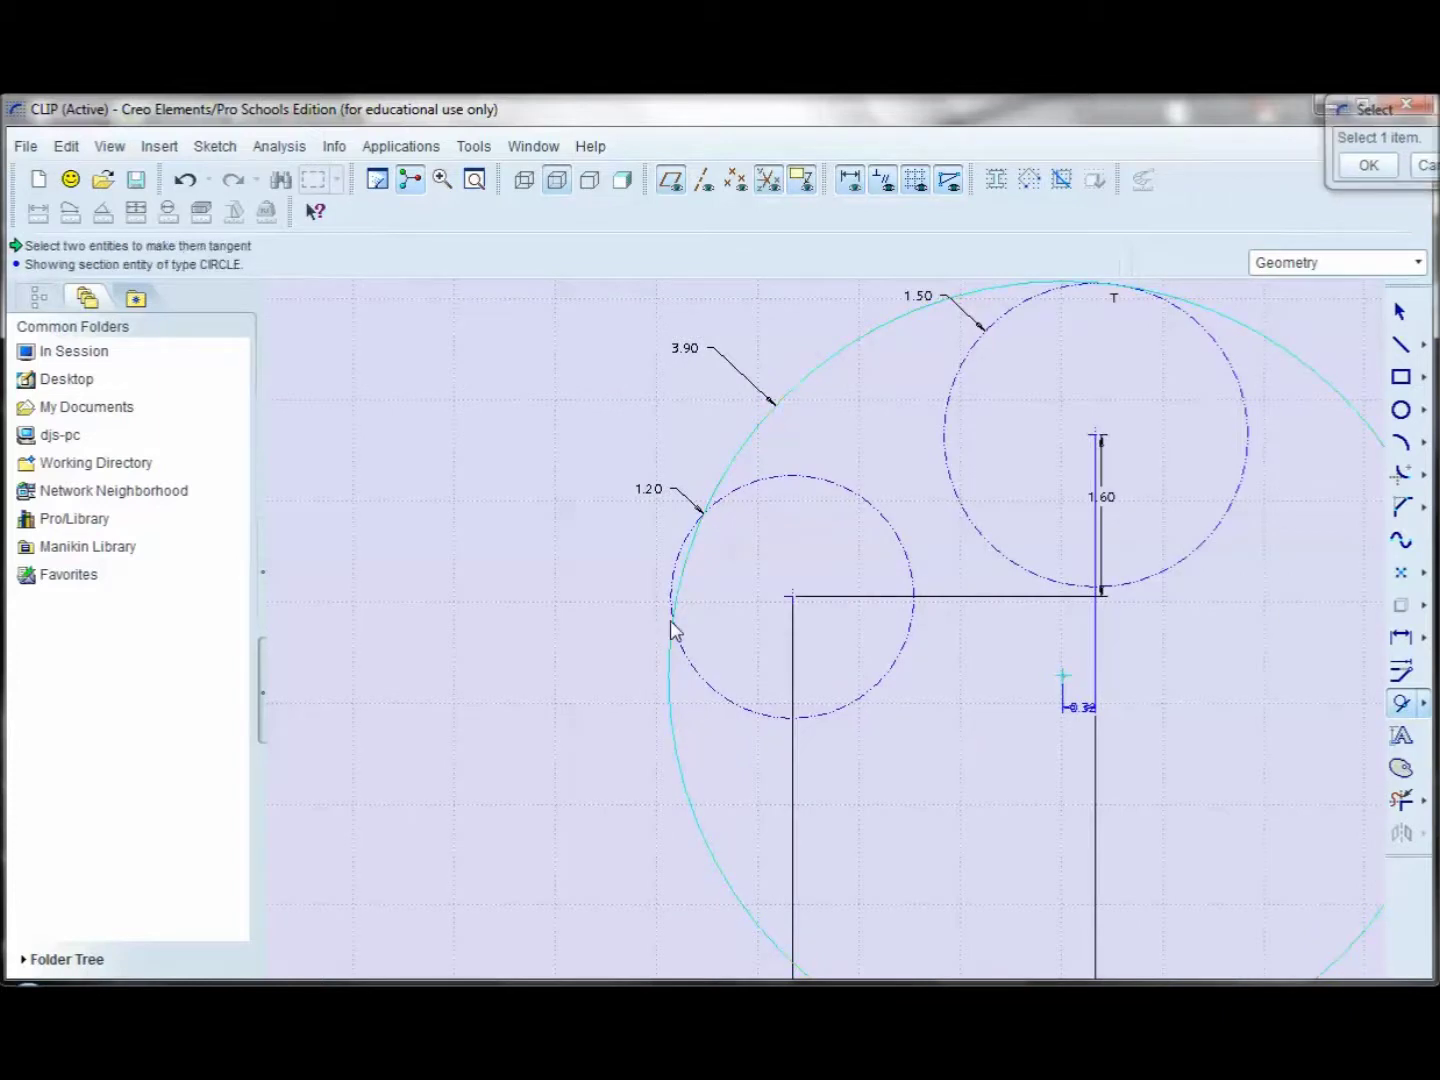
pyautogui.click(742, 712)
pyautogui.scroll(-2, 448, 694)
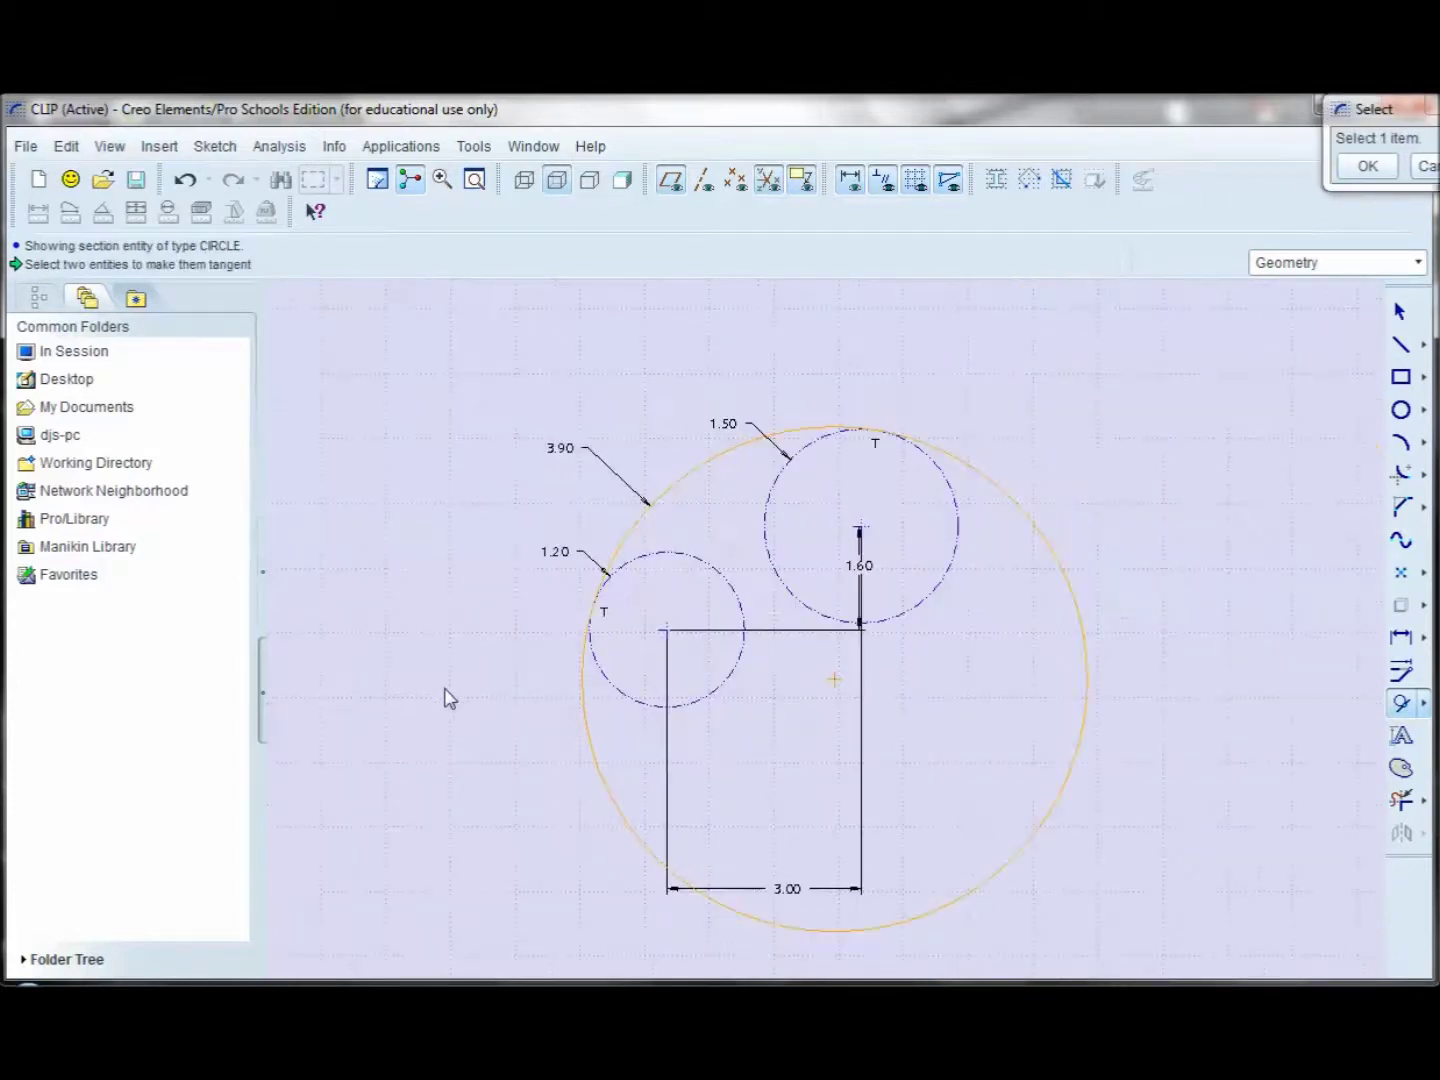
pyautogui.scroll(-1, 448, 698)
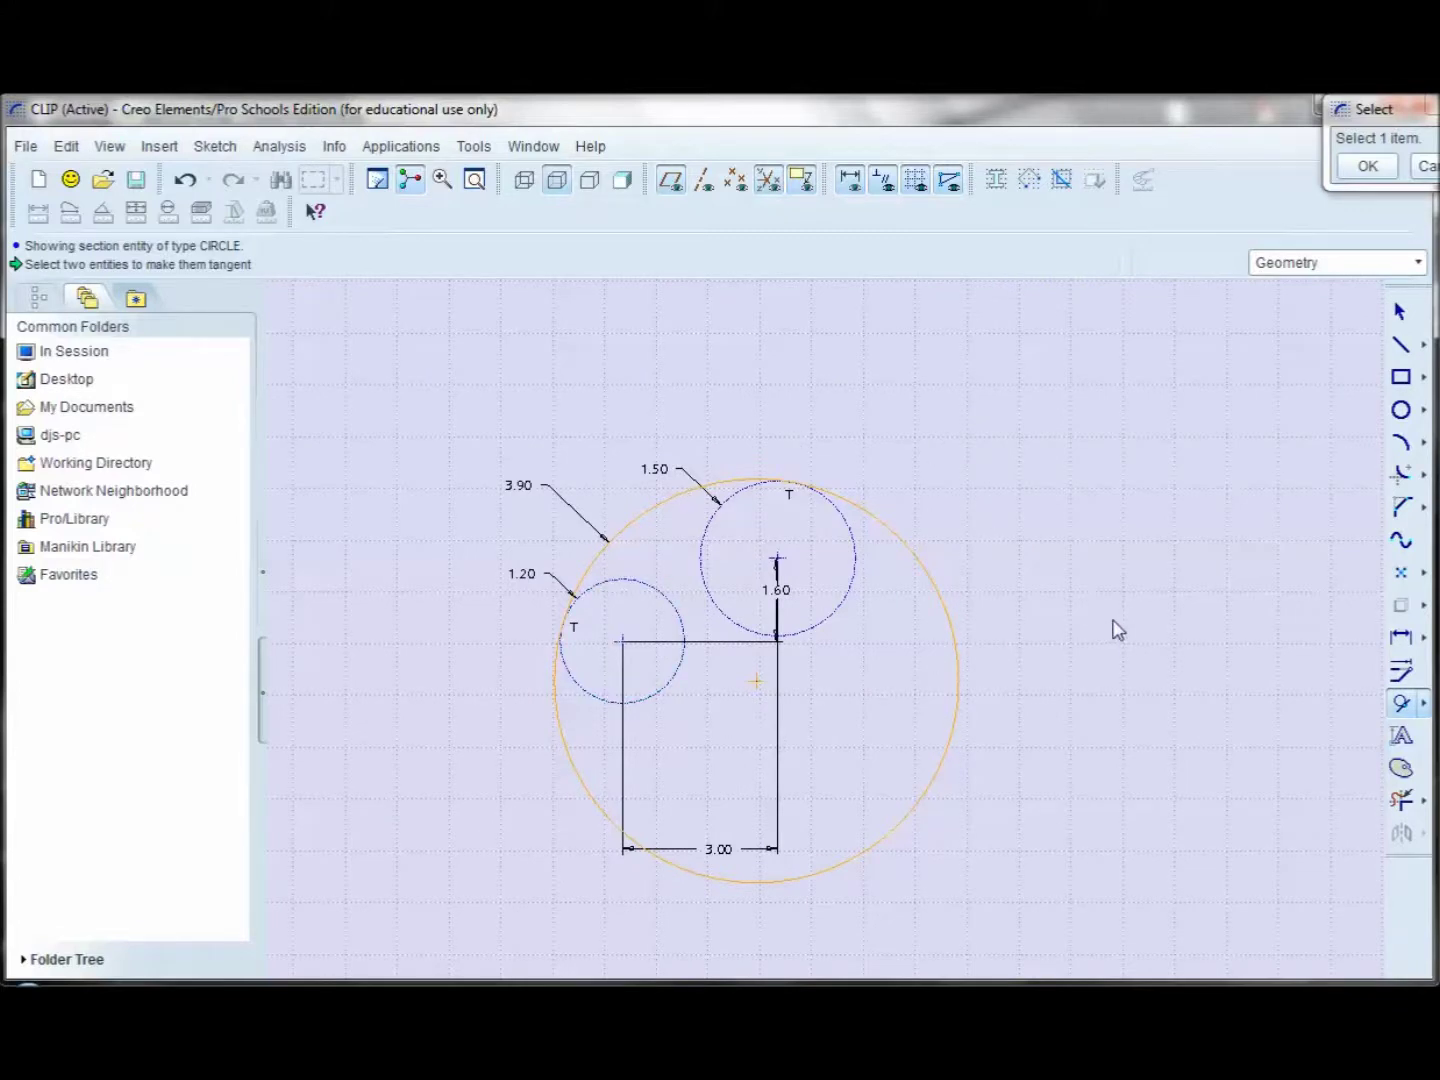
pyautogui.scroll(1, 547, 550)
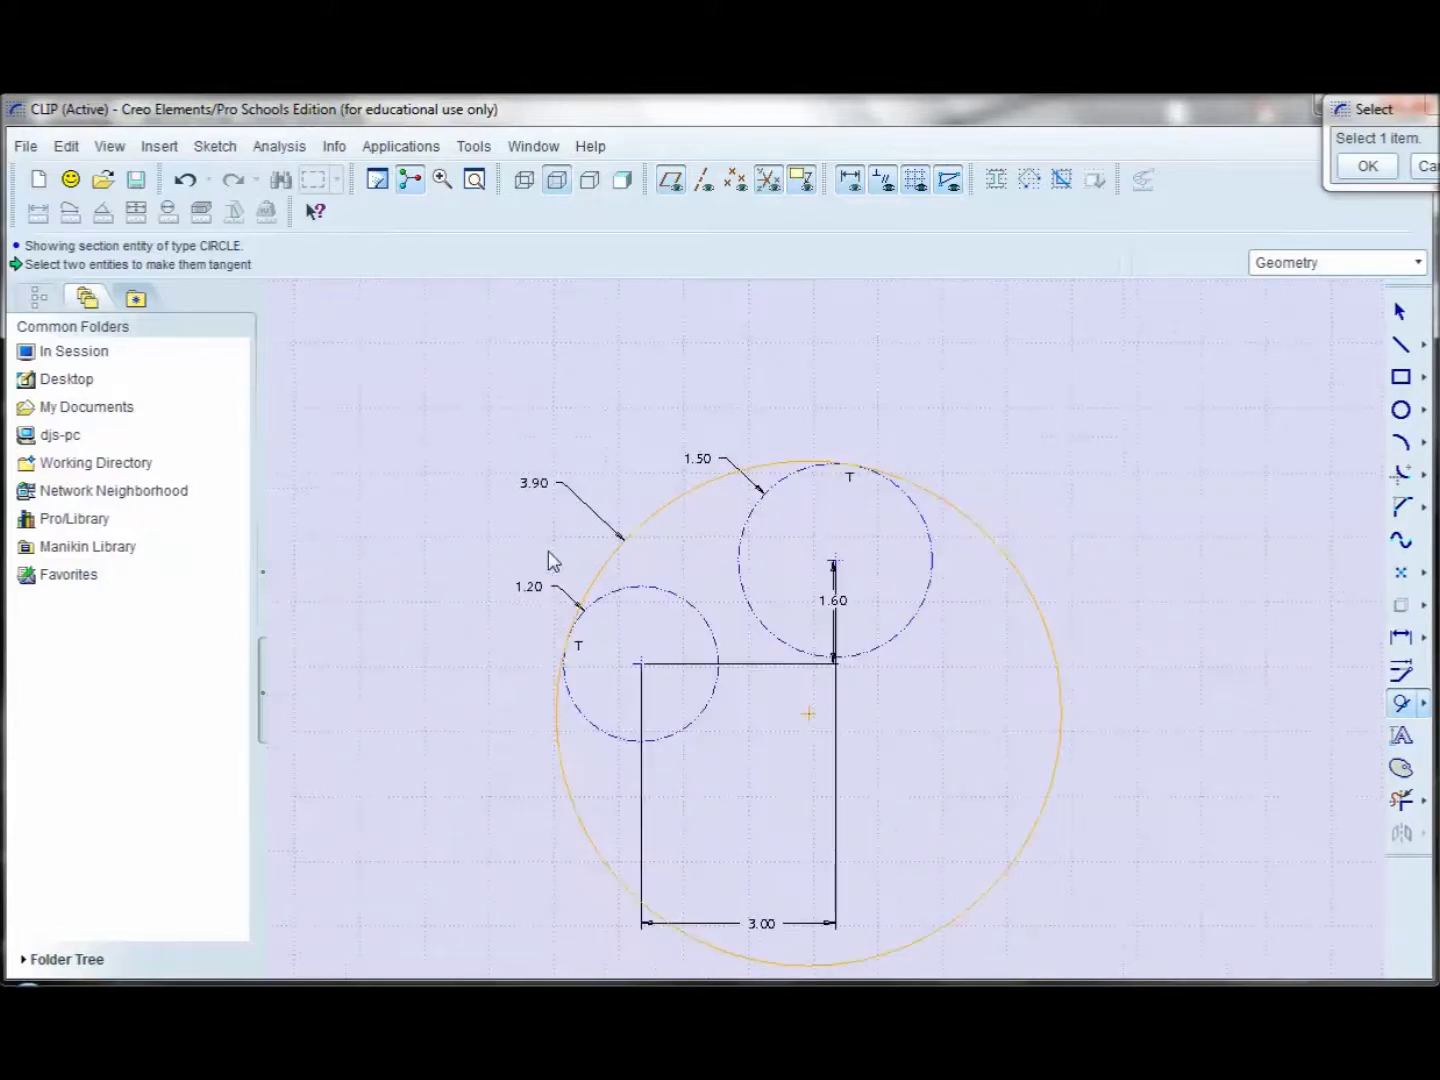
pyautogui.scroll(-1, 548, 550)
pyautogui.scroll(1, 554, 810)
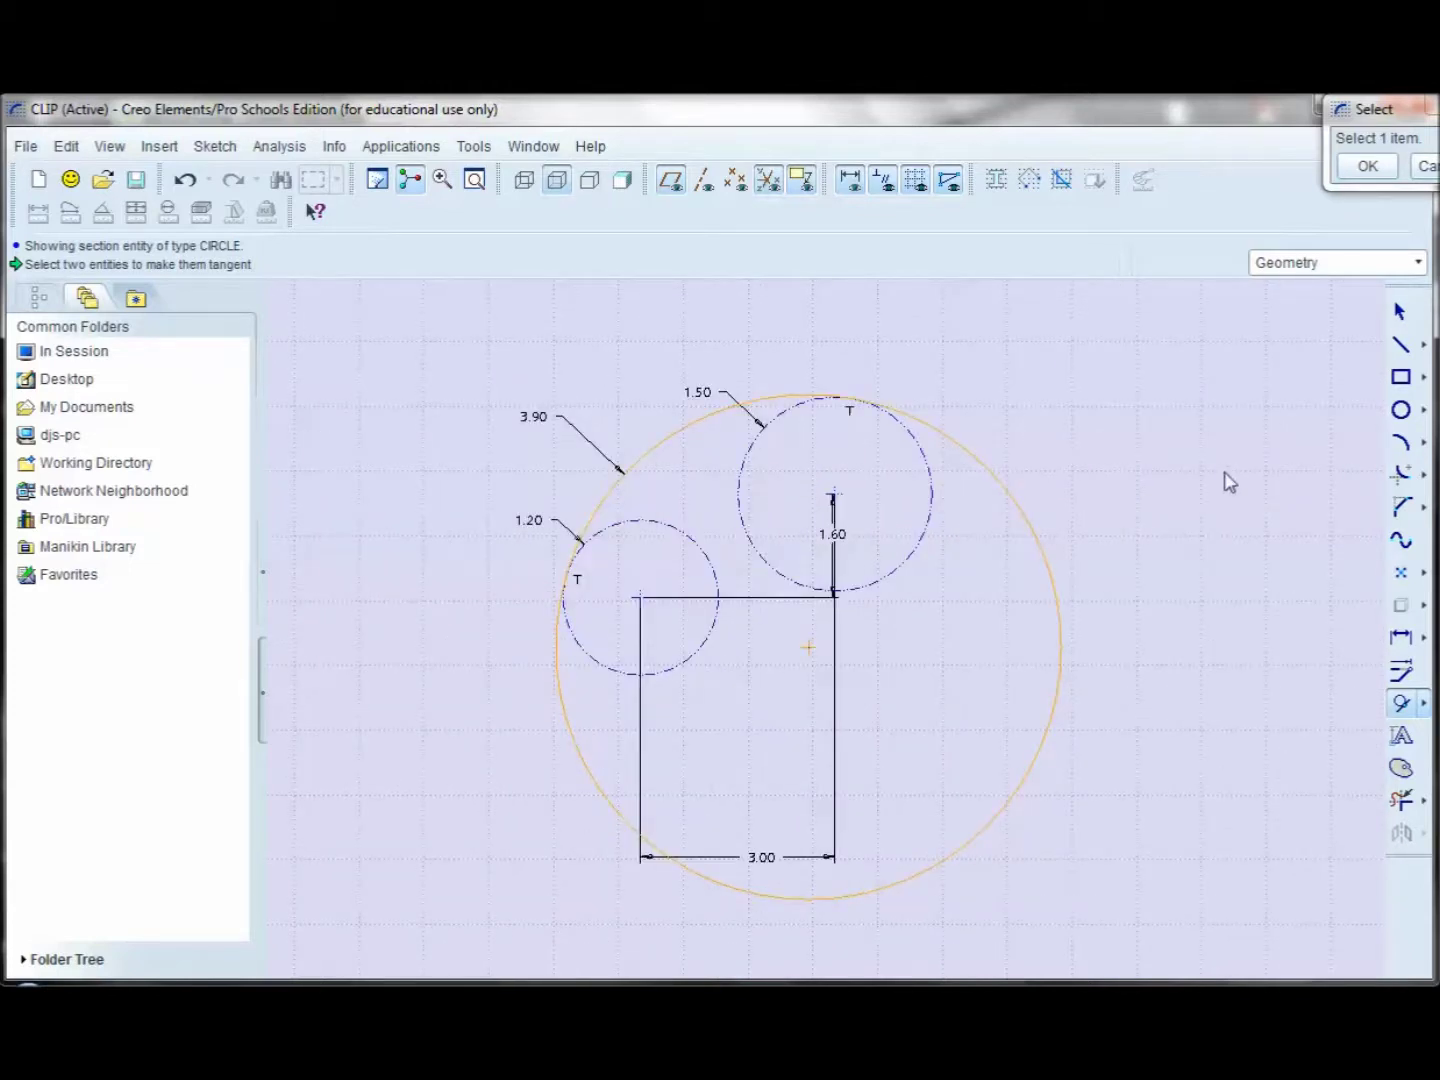
# Finish the tangent constraints and convert the large circle to construction geometry.
pyautogui.click(1367, 167)
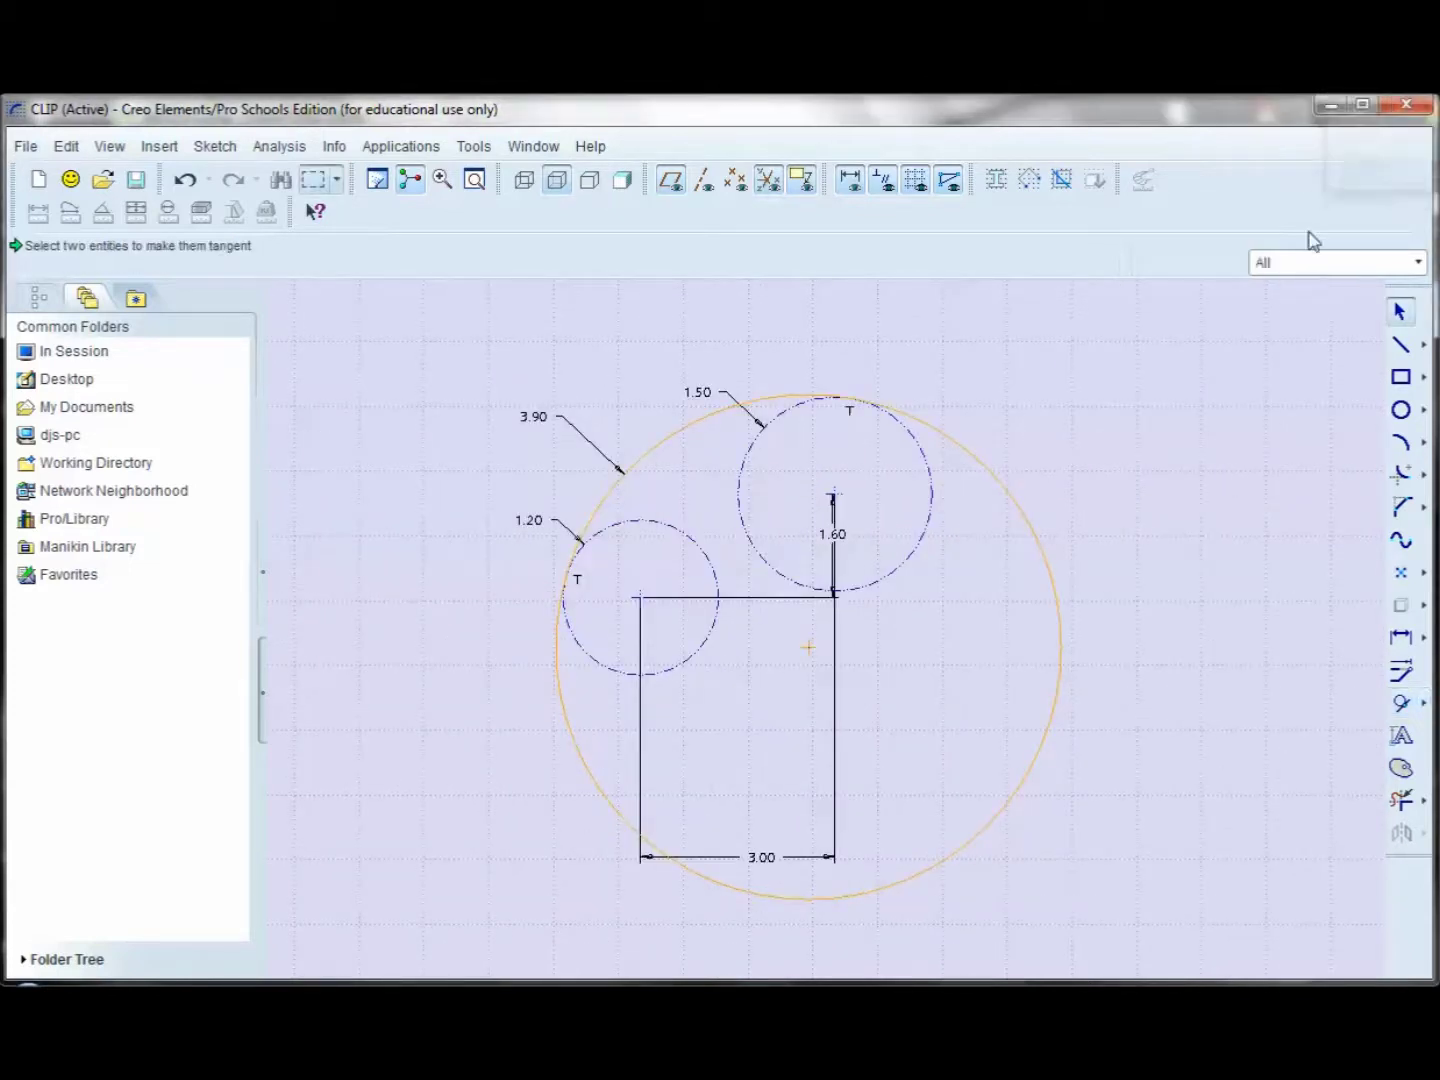
pyautogui.click(1017, 509)
pyautogui.rightClick(1092, 426)
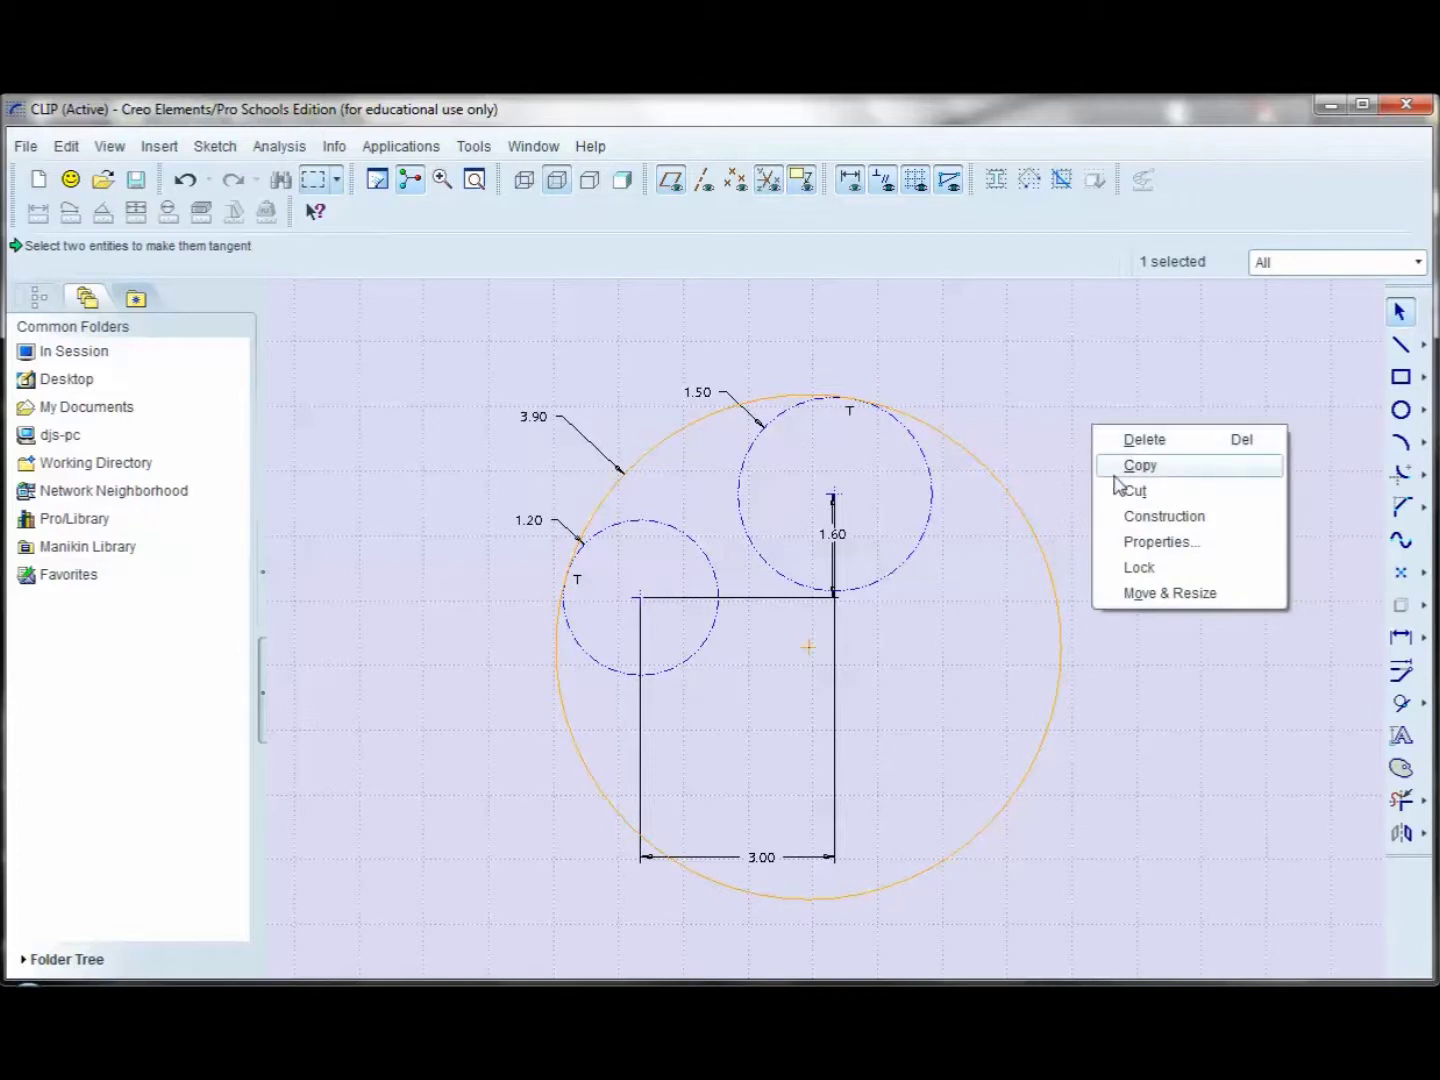
pyautogui.click(1131, 518)
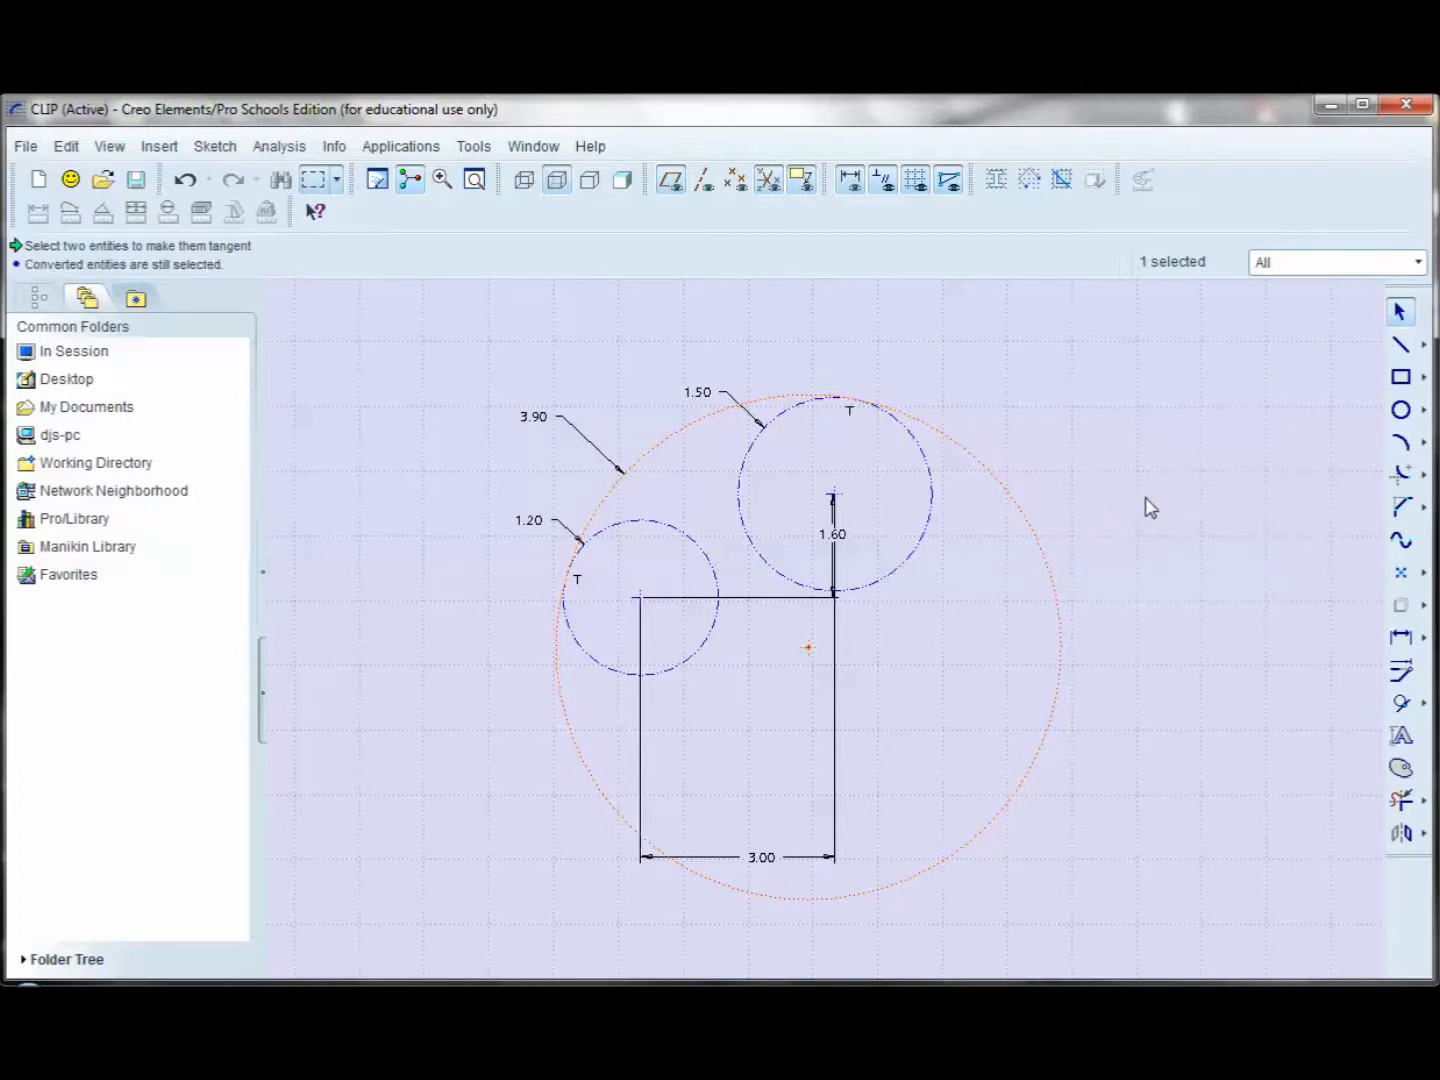
# Give the large circle a blue PHANTOMFONT line style, then view the reference drawing.
pyautogui.rightClick(1083, 476)
pyautogui.click(1115, 582)
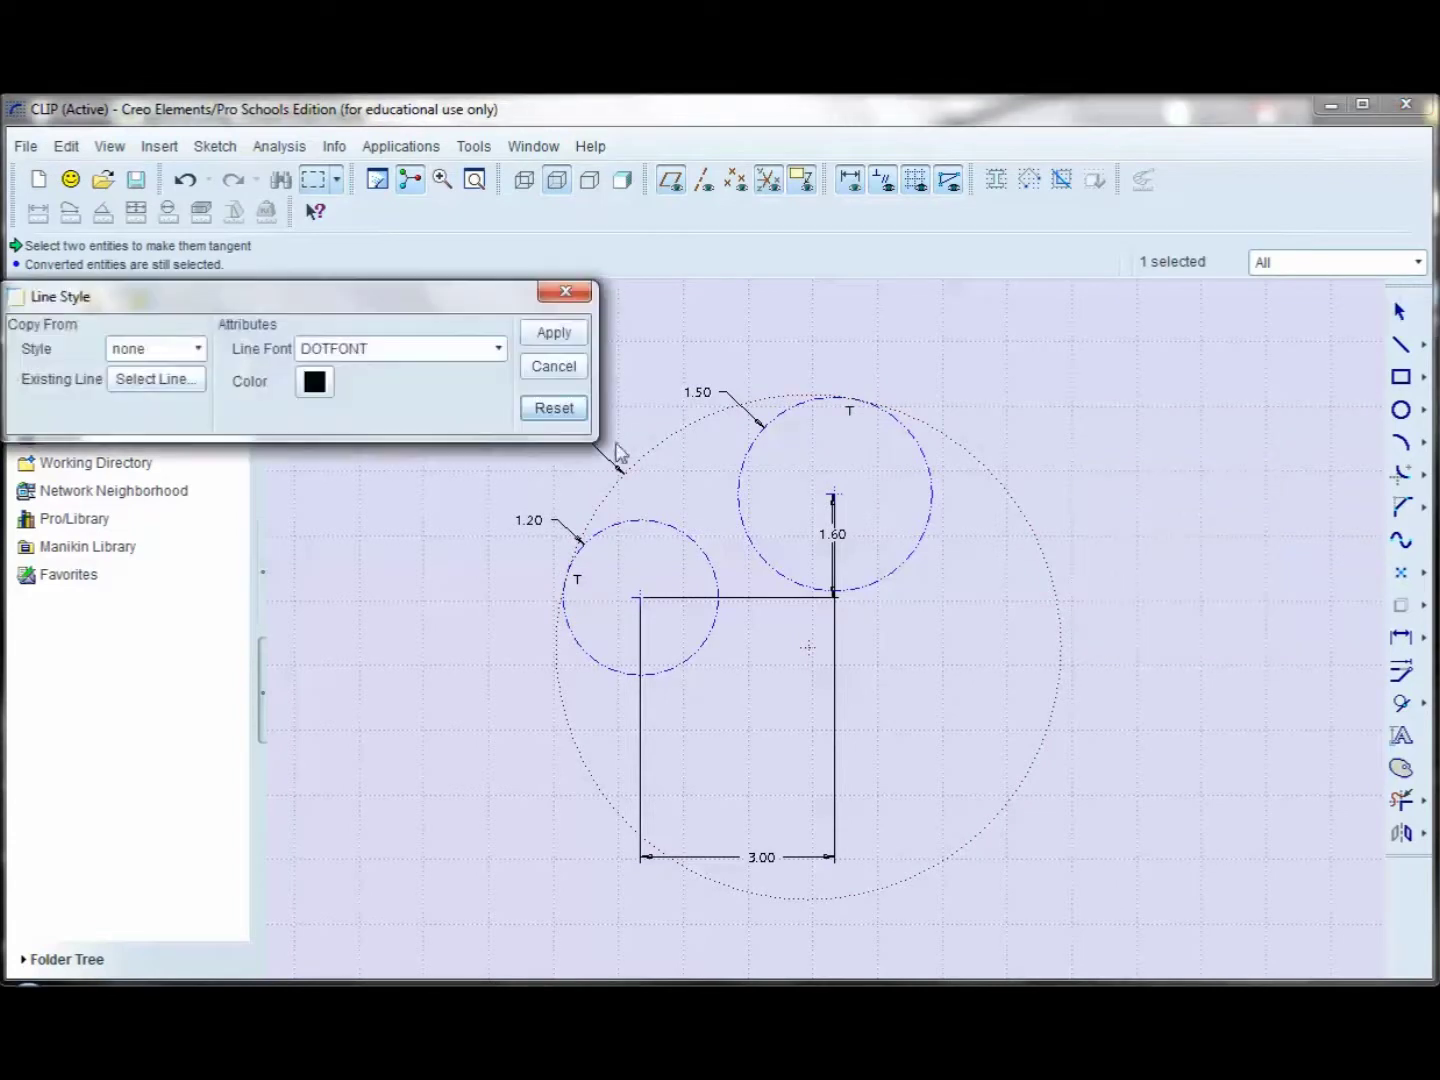
pyautogui.click(368, 347)
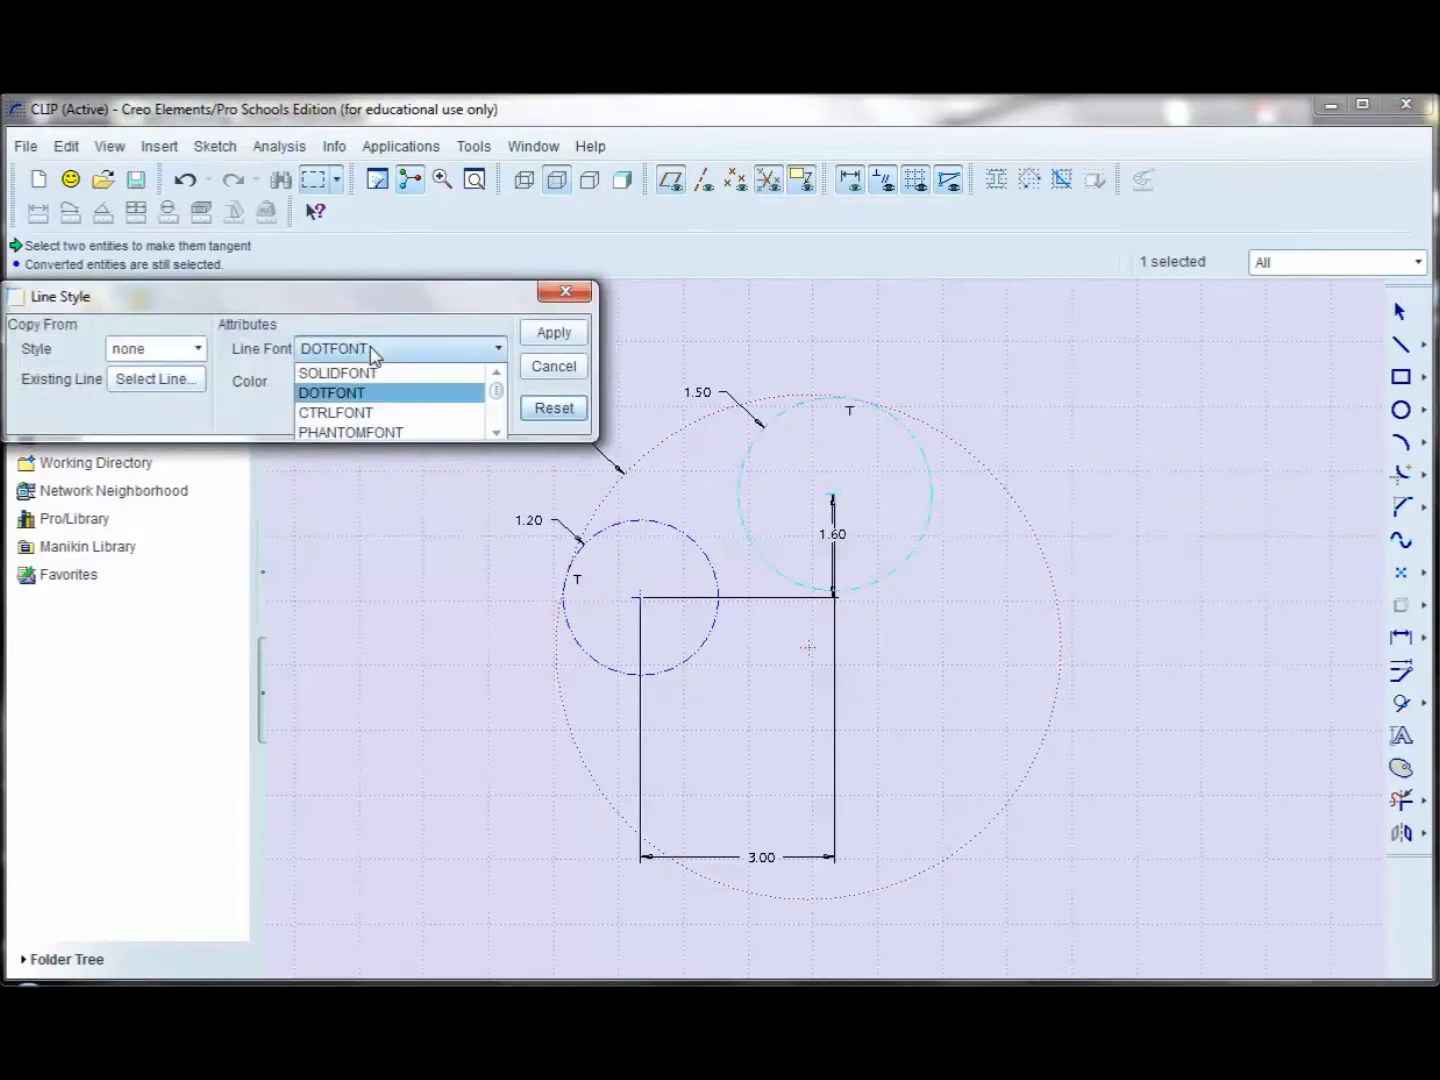
pyautogui.click(369, 432)
pyautogui.click(313, 383)
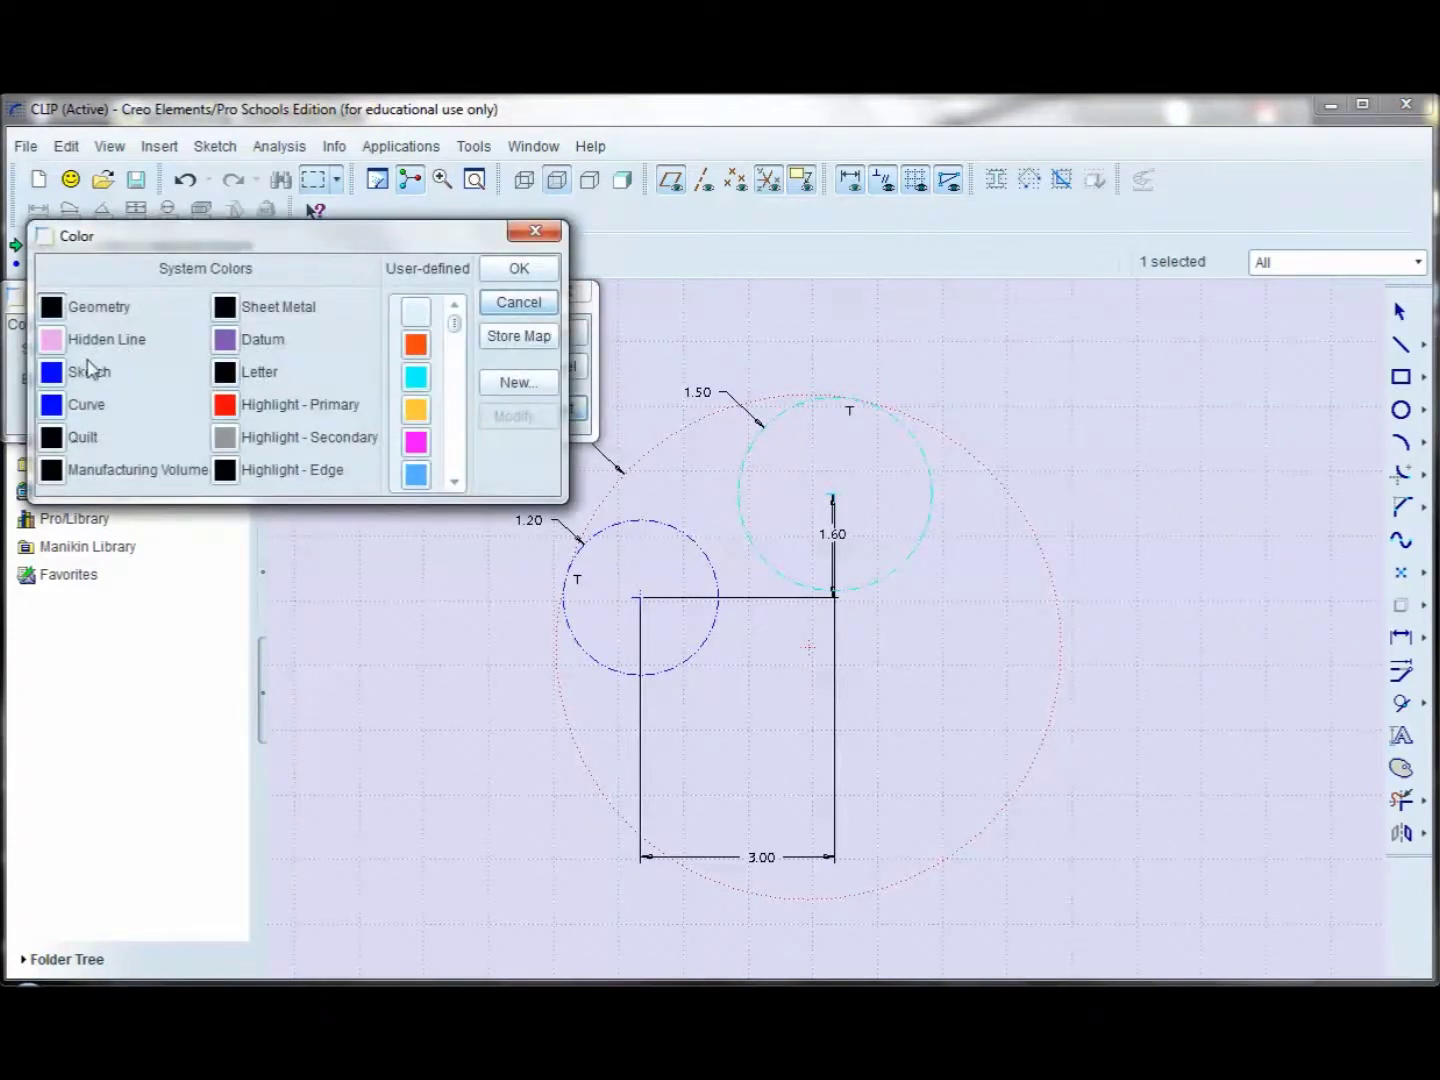
pyautogui.click(519, 267)
pyautogui.click(554, 332)
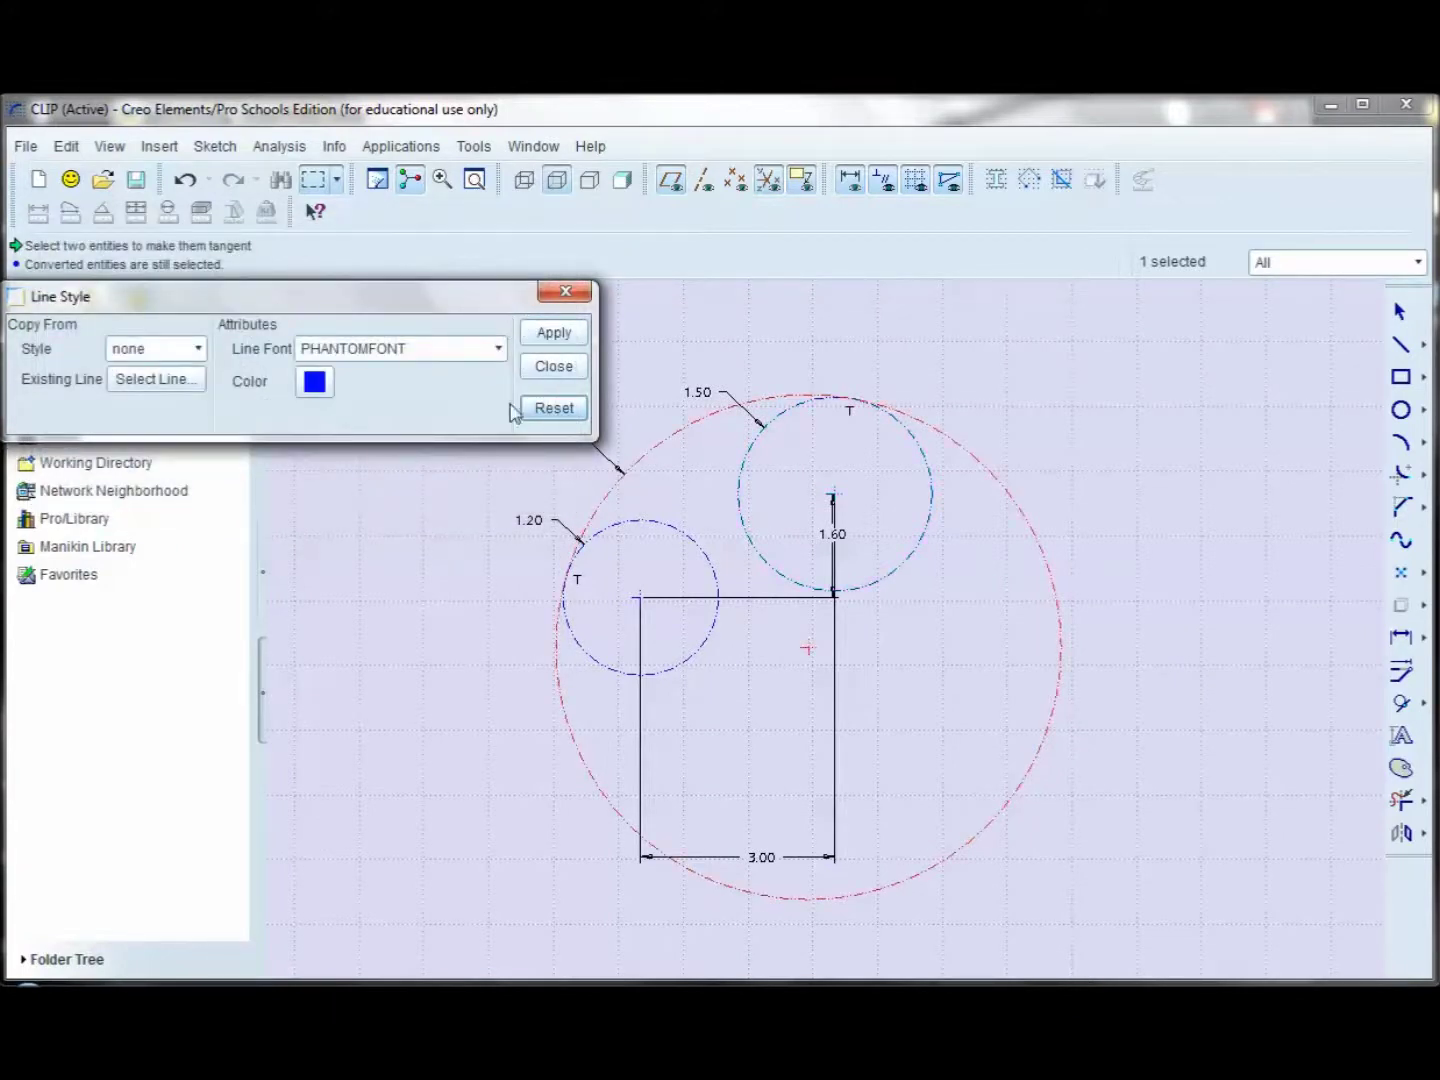
pyautogui.click(553, 365)
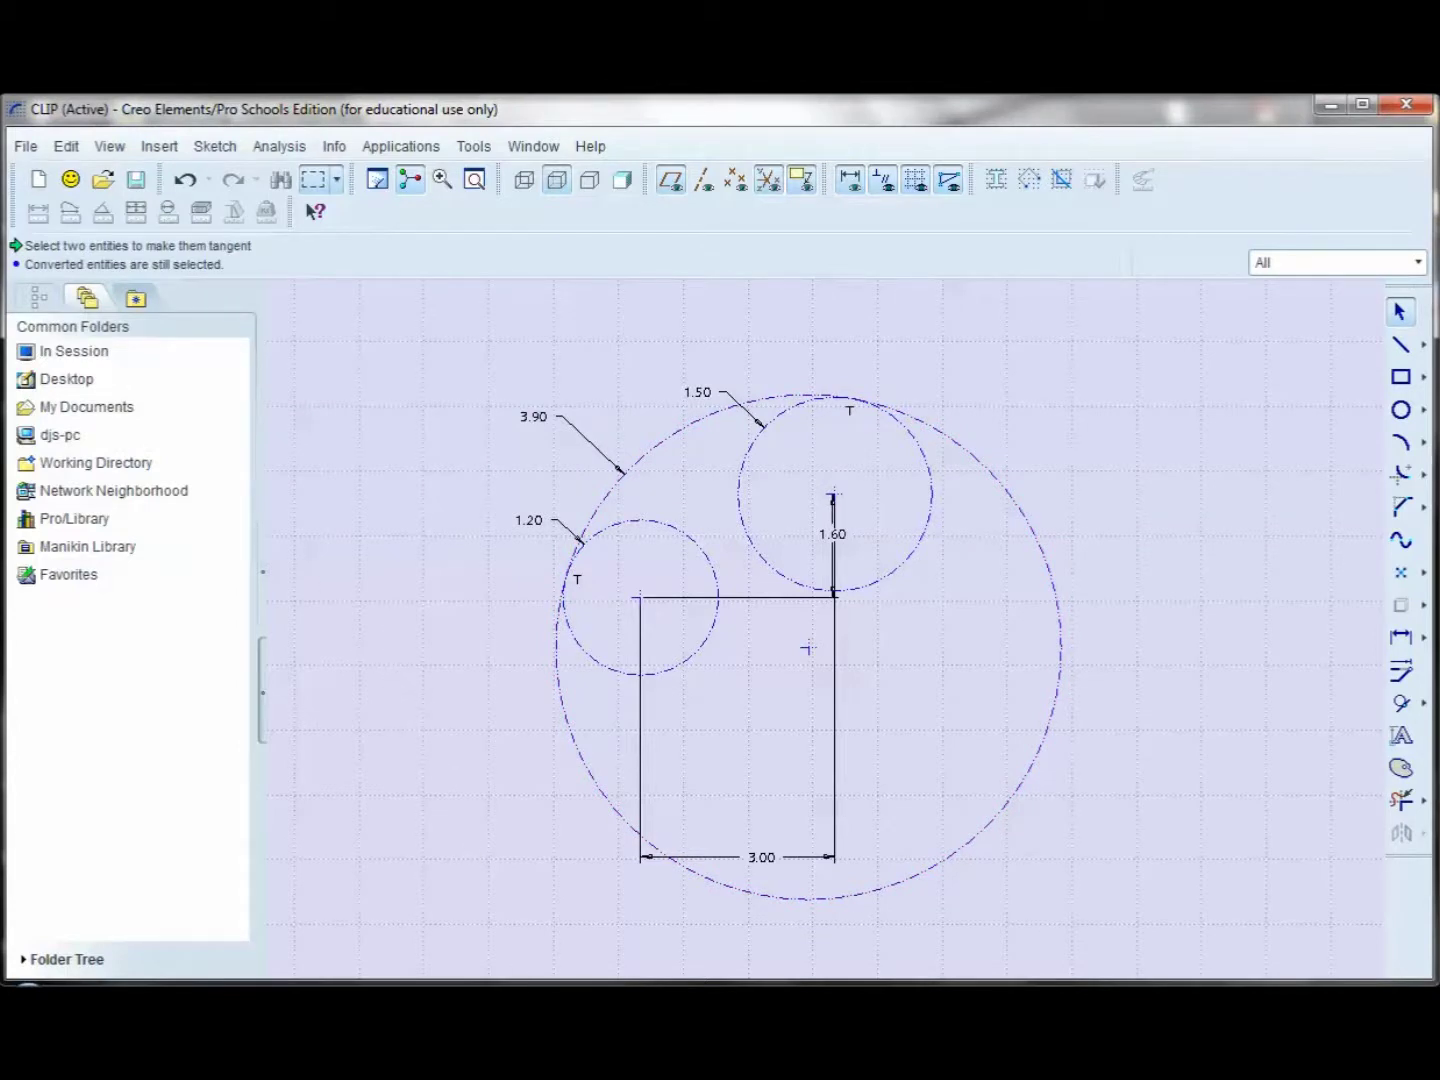
pyautogui.hotkey('alt', 'Tab')
pyautogui.click(1345, 391)
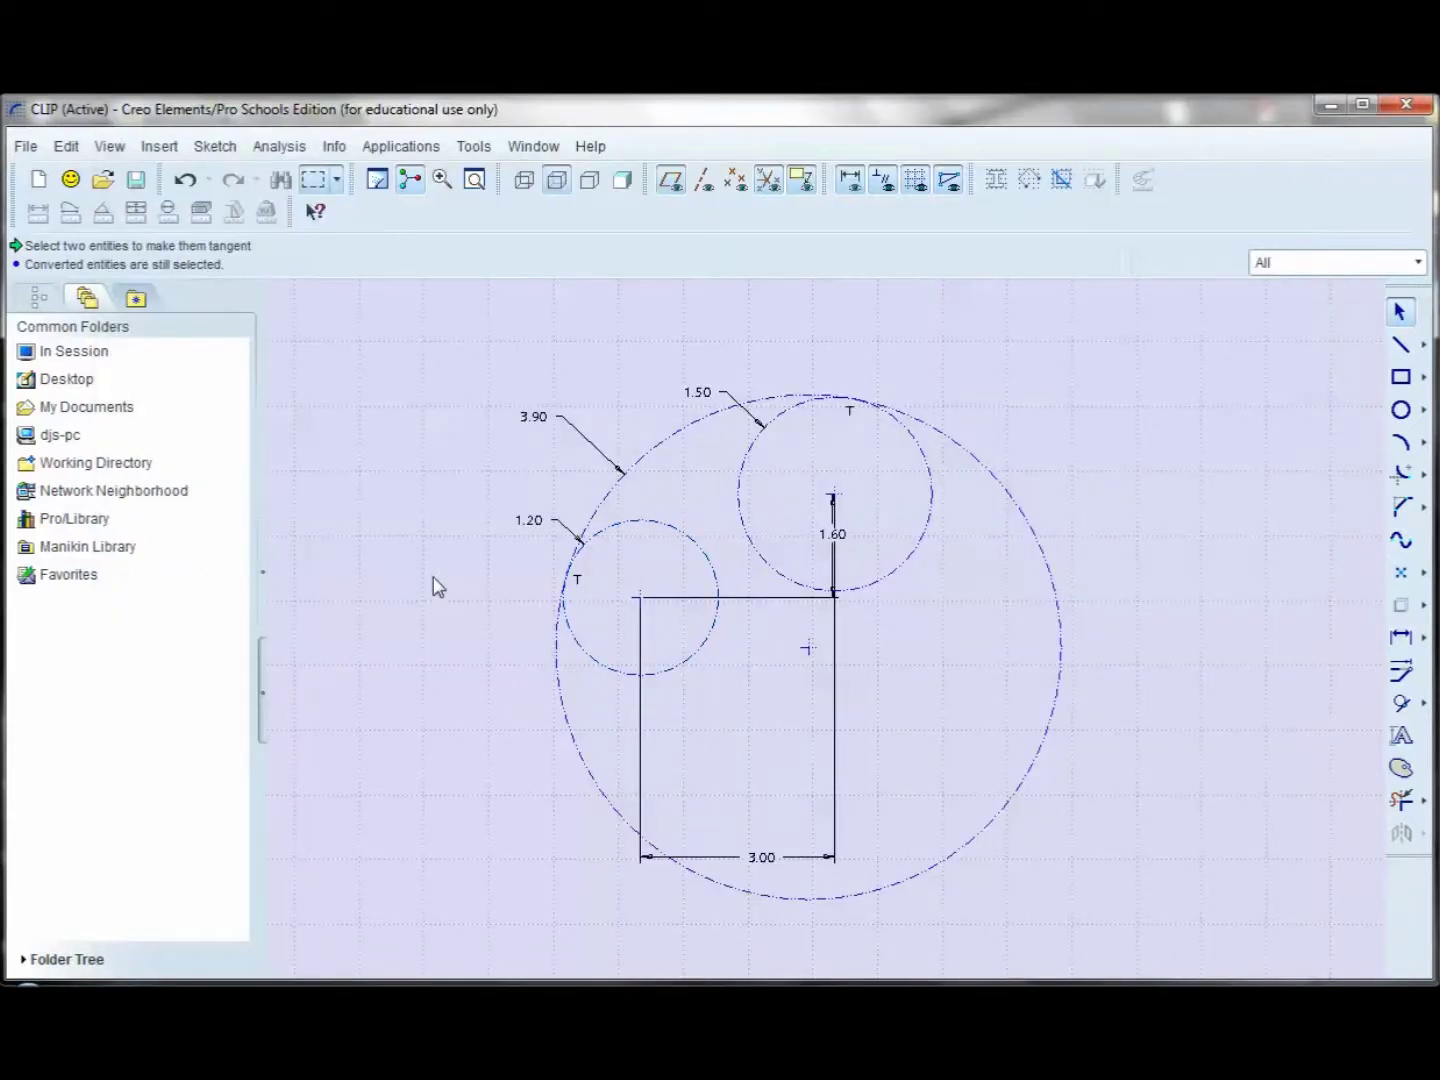
# Draw a bottom line from the small circle's lower edge past the big circle and constrain it horizontal.
pyautogui.click(1401, 345)
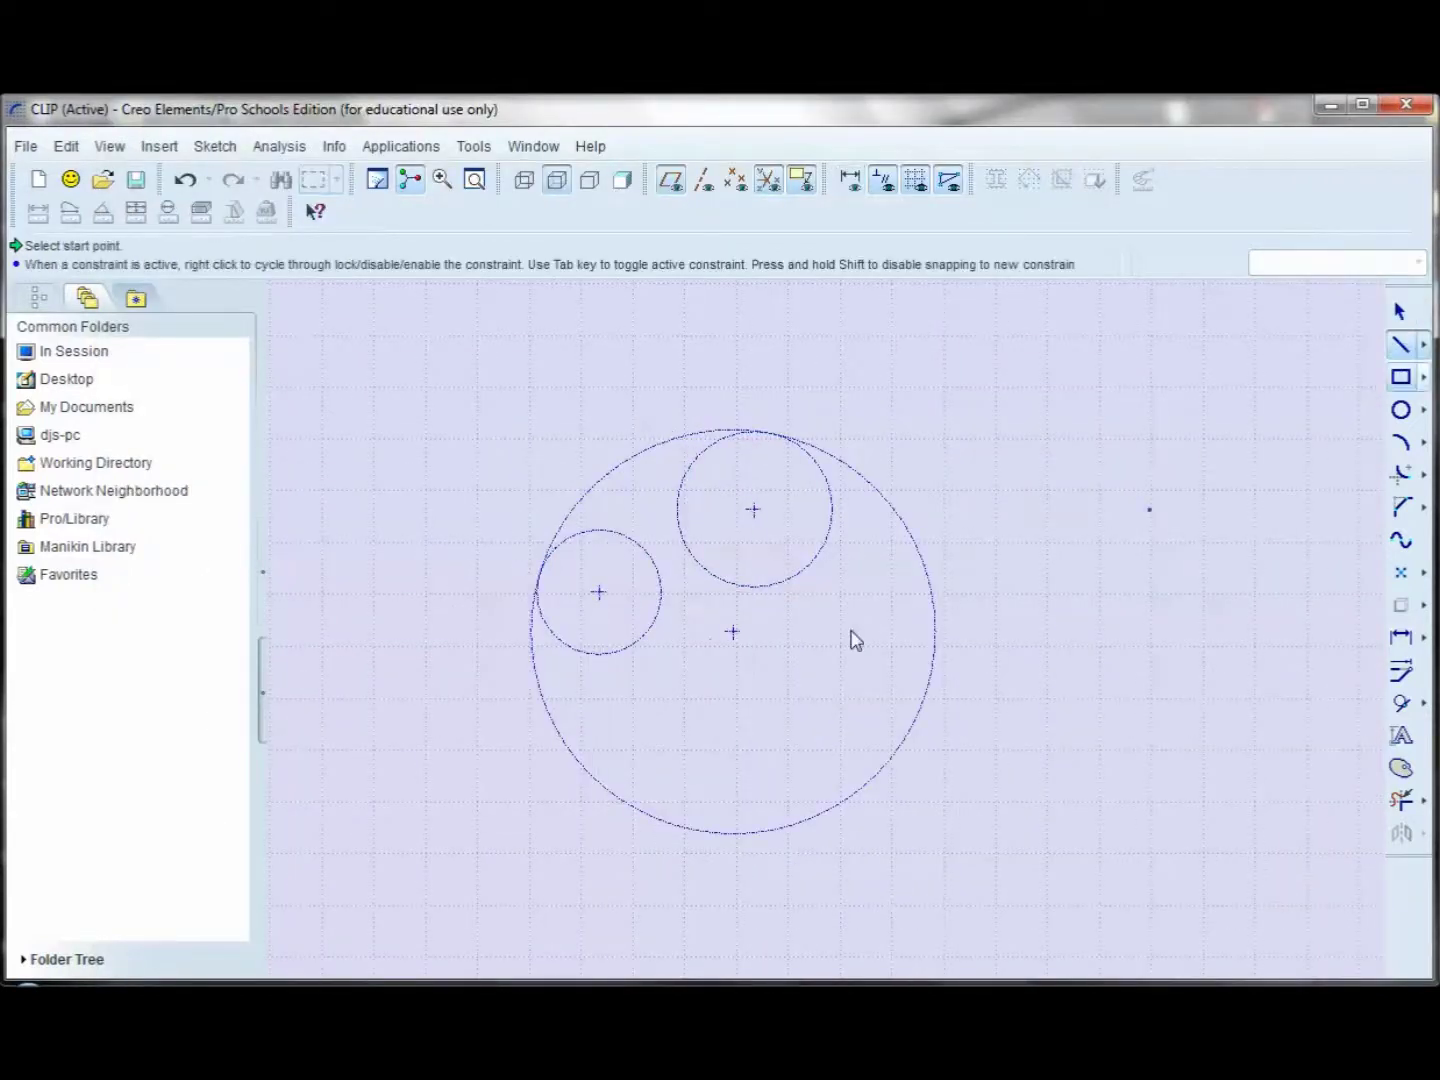
pyautogui.click(597, 656)
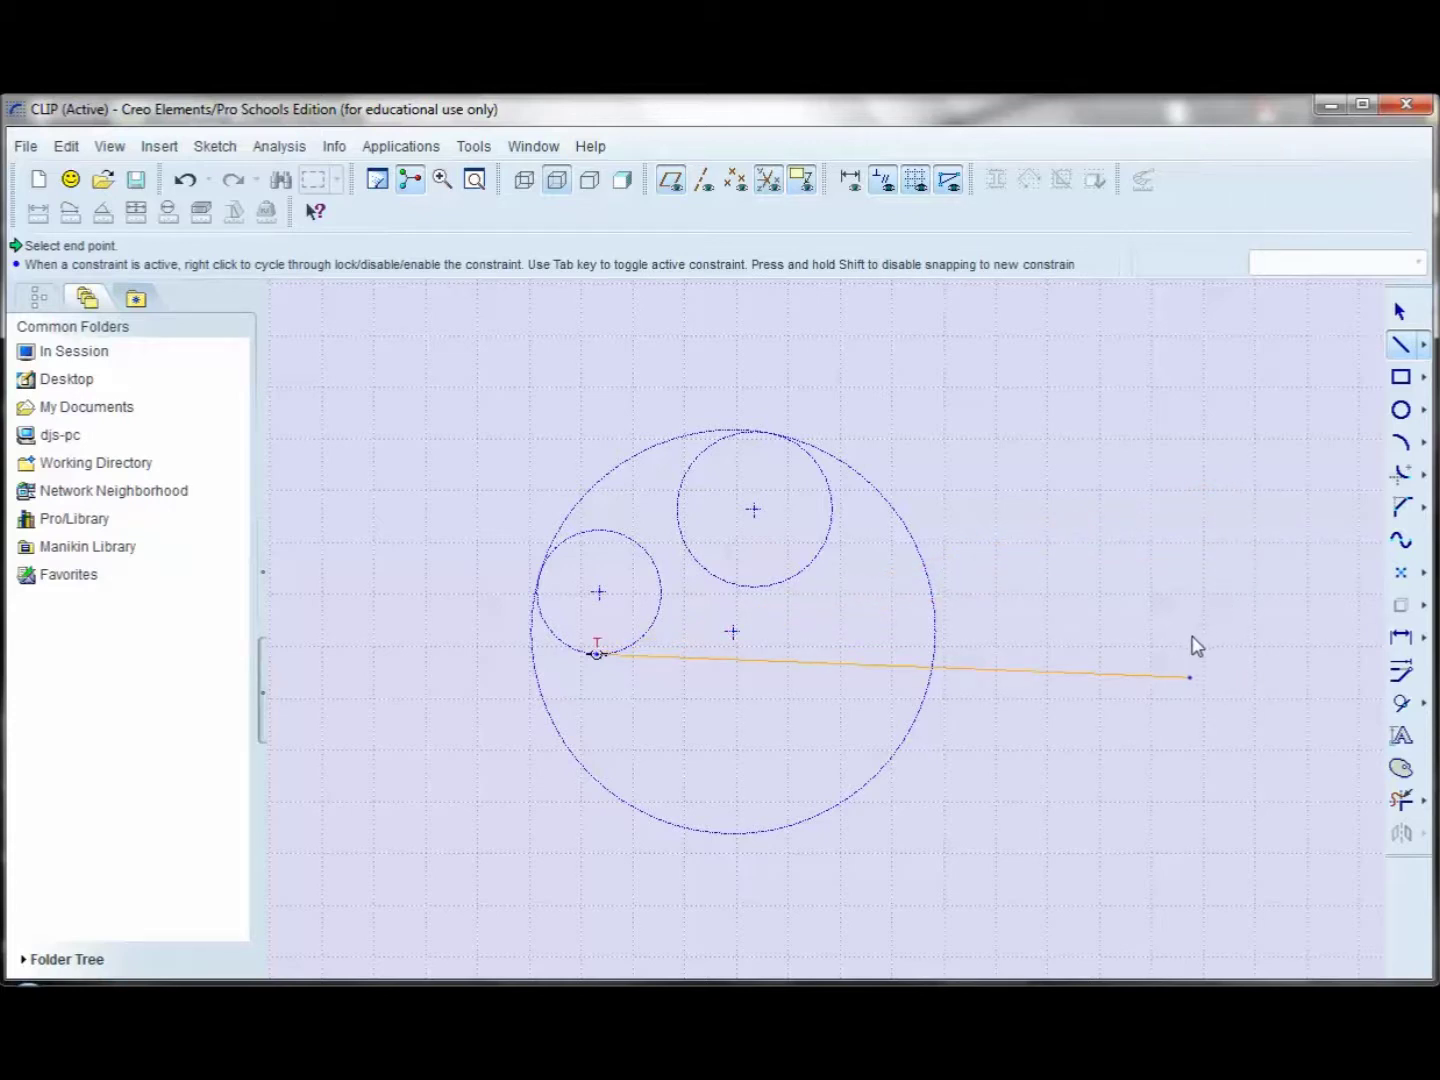
pyautogui.click(1191, 677)
pyautogui.middleClick(1272, 584)
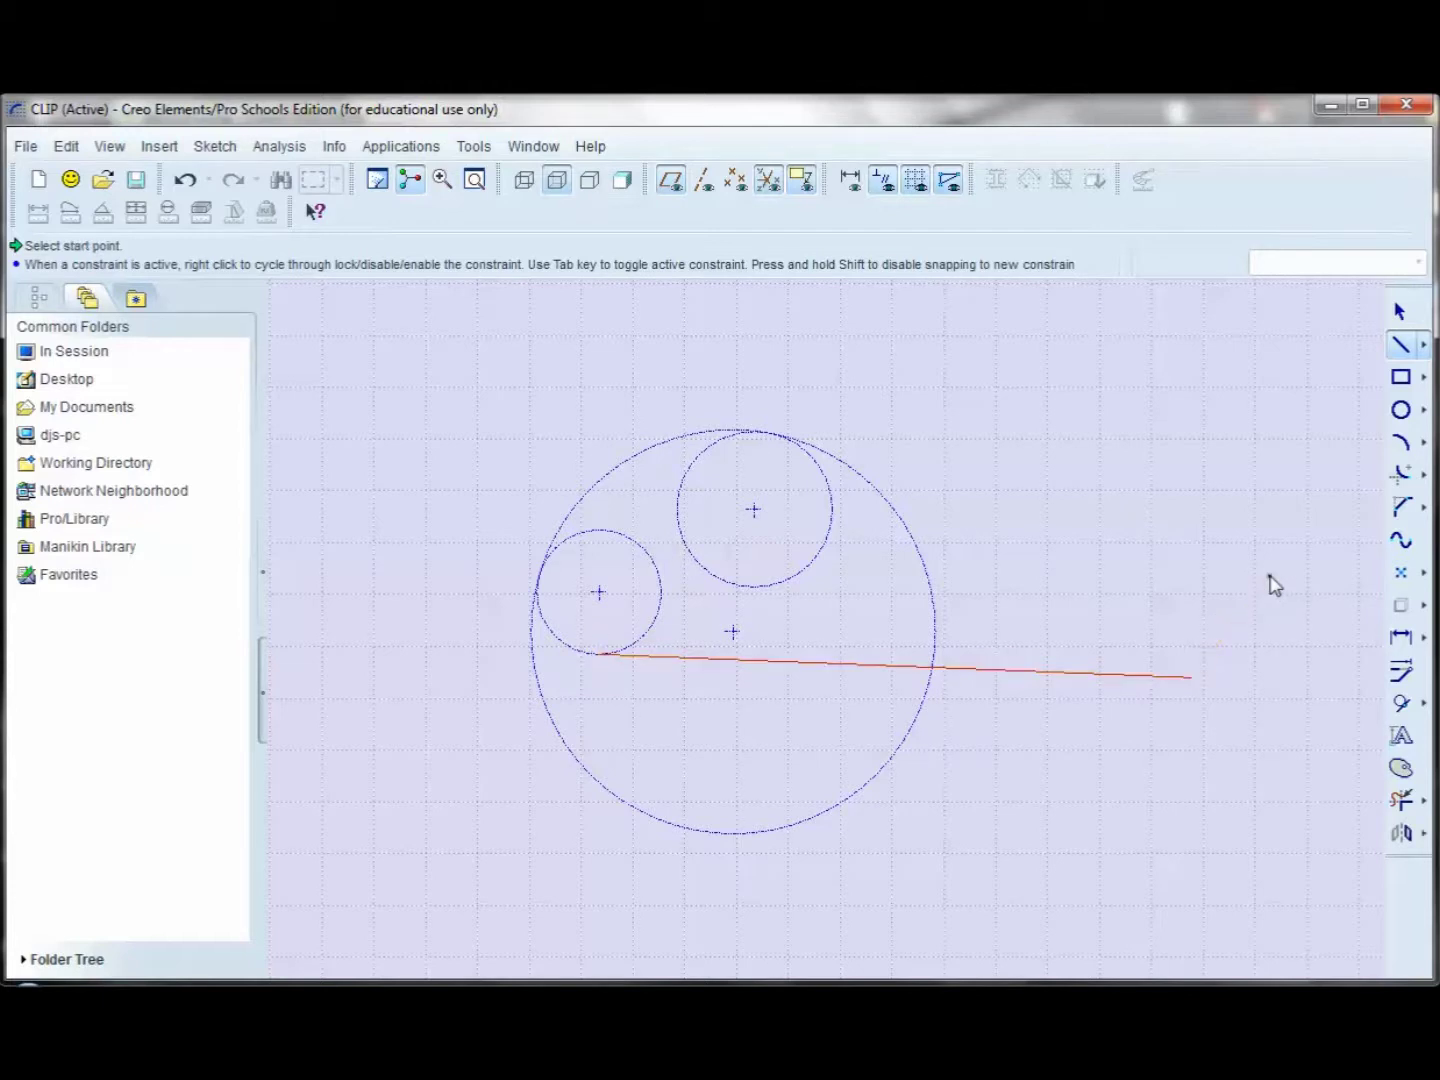
pyautogui.click(1423, 707)
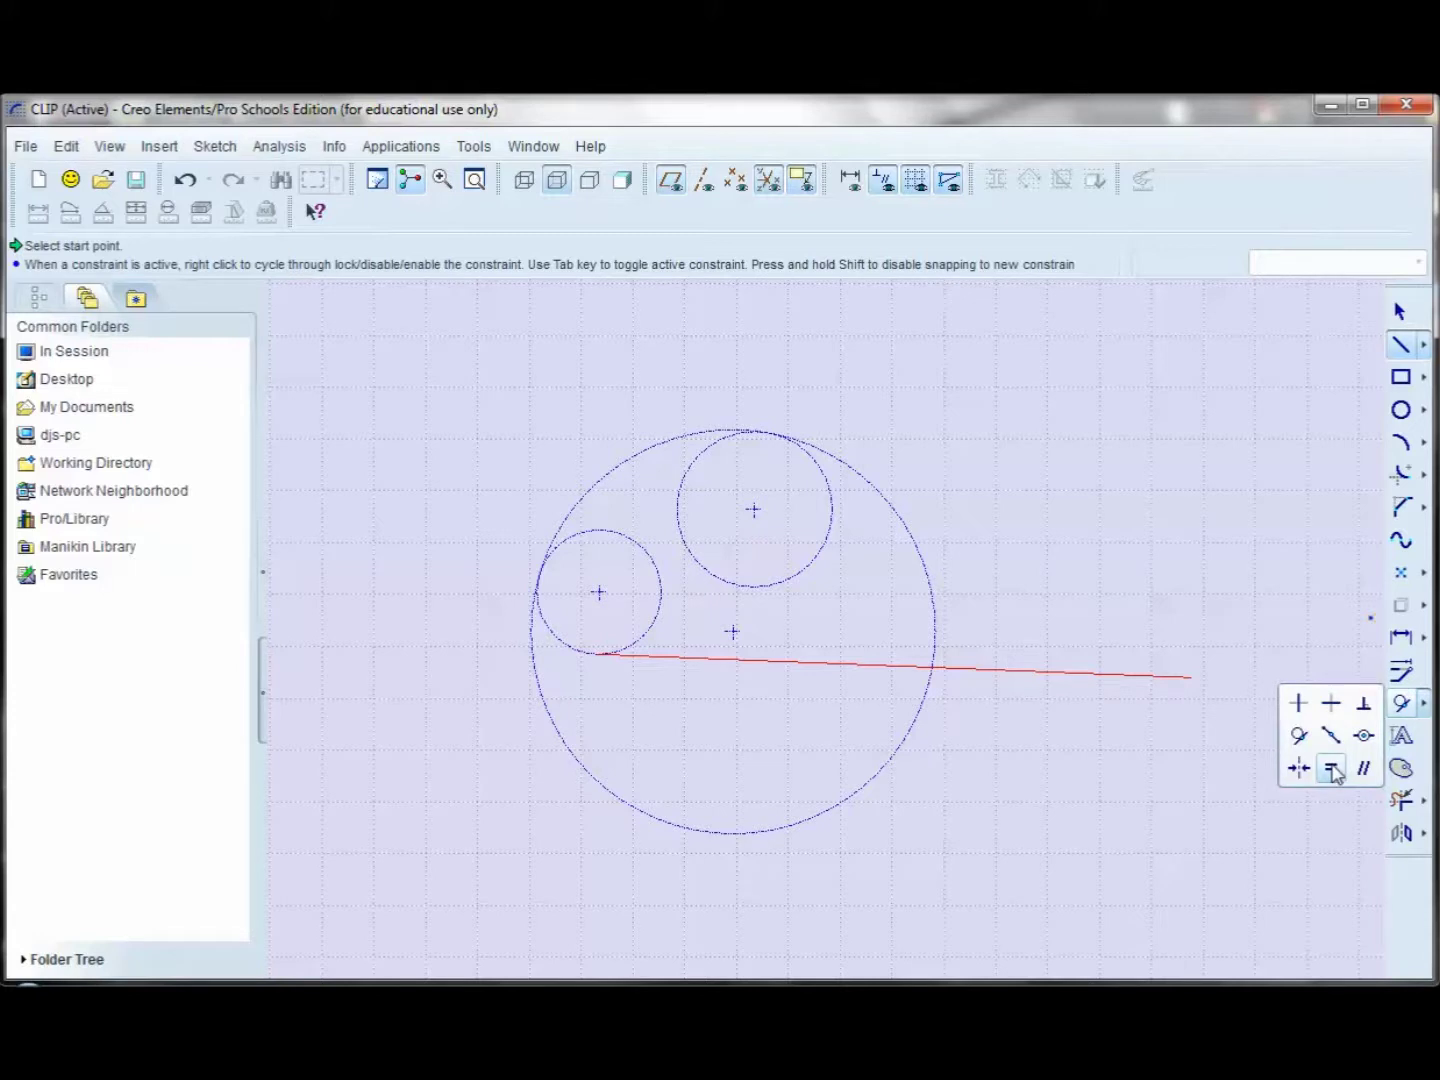
pyautogui.click(1337, 707)
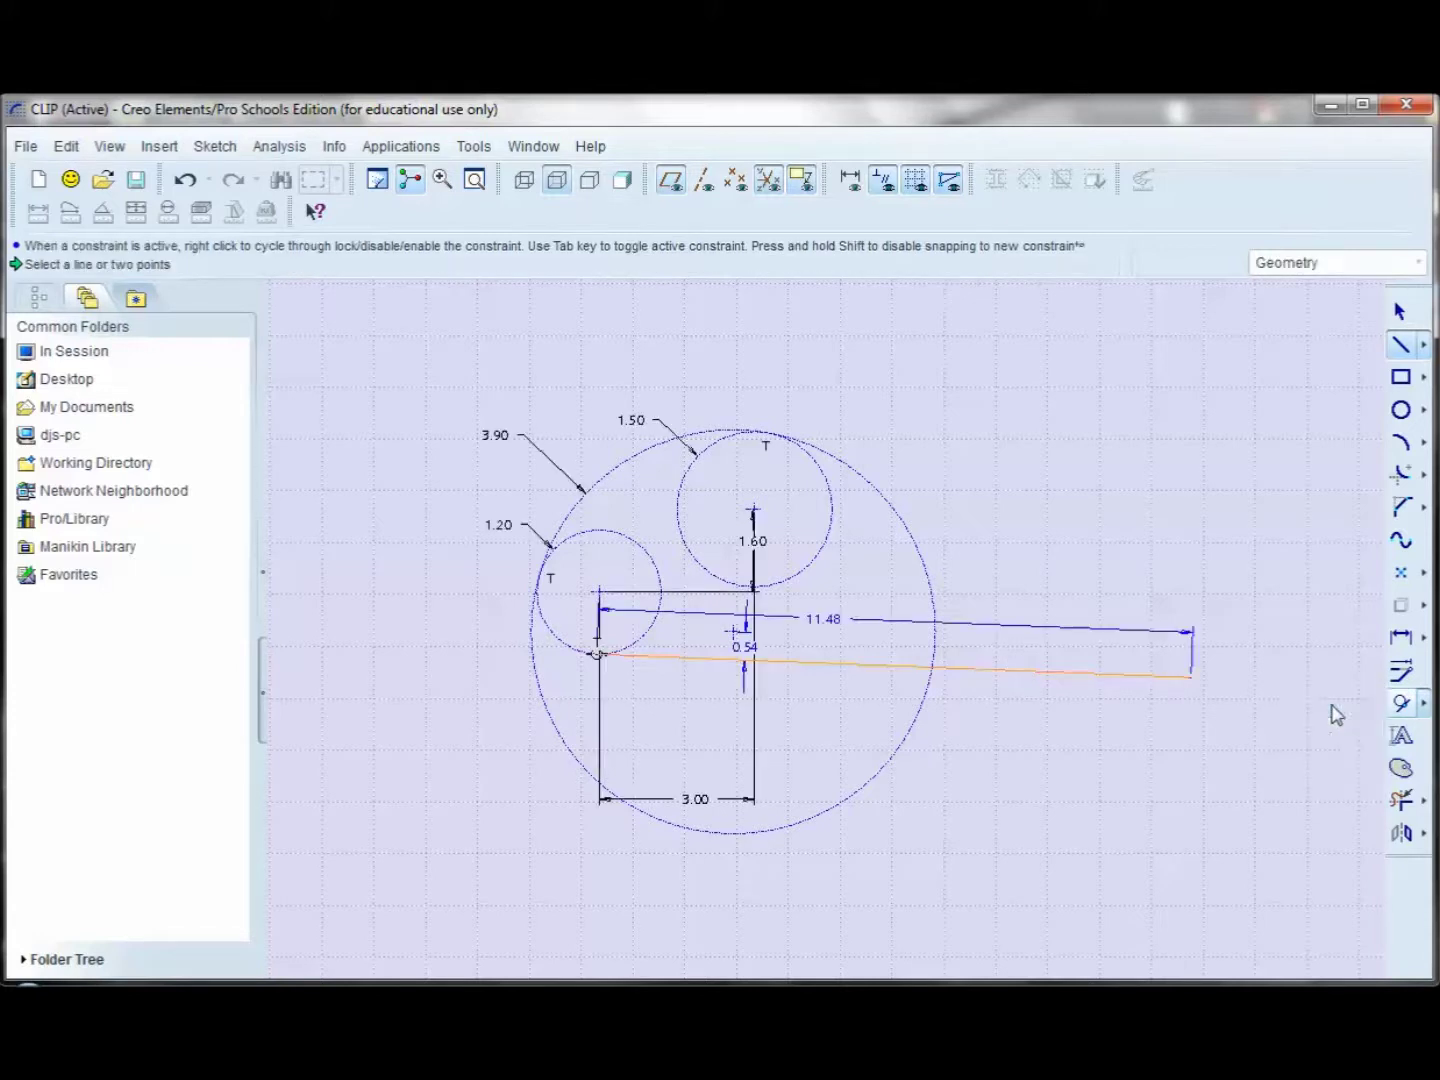
pyautogui.click(1130, 688)
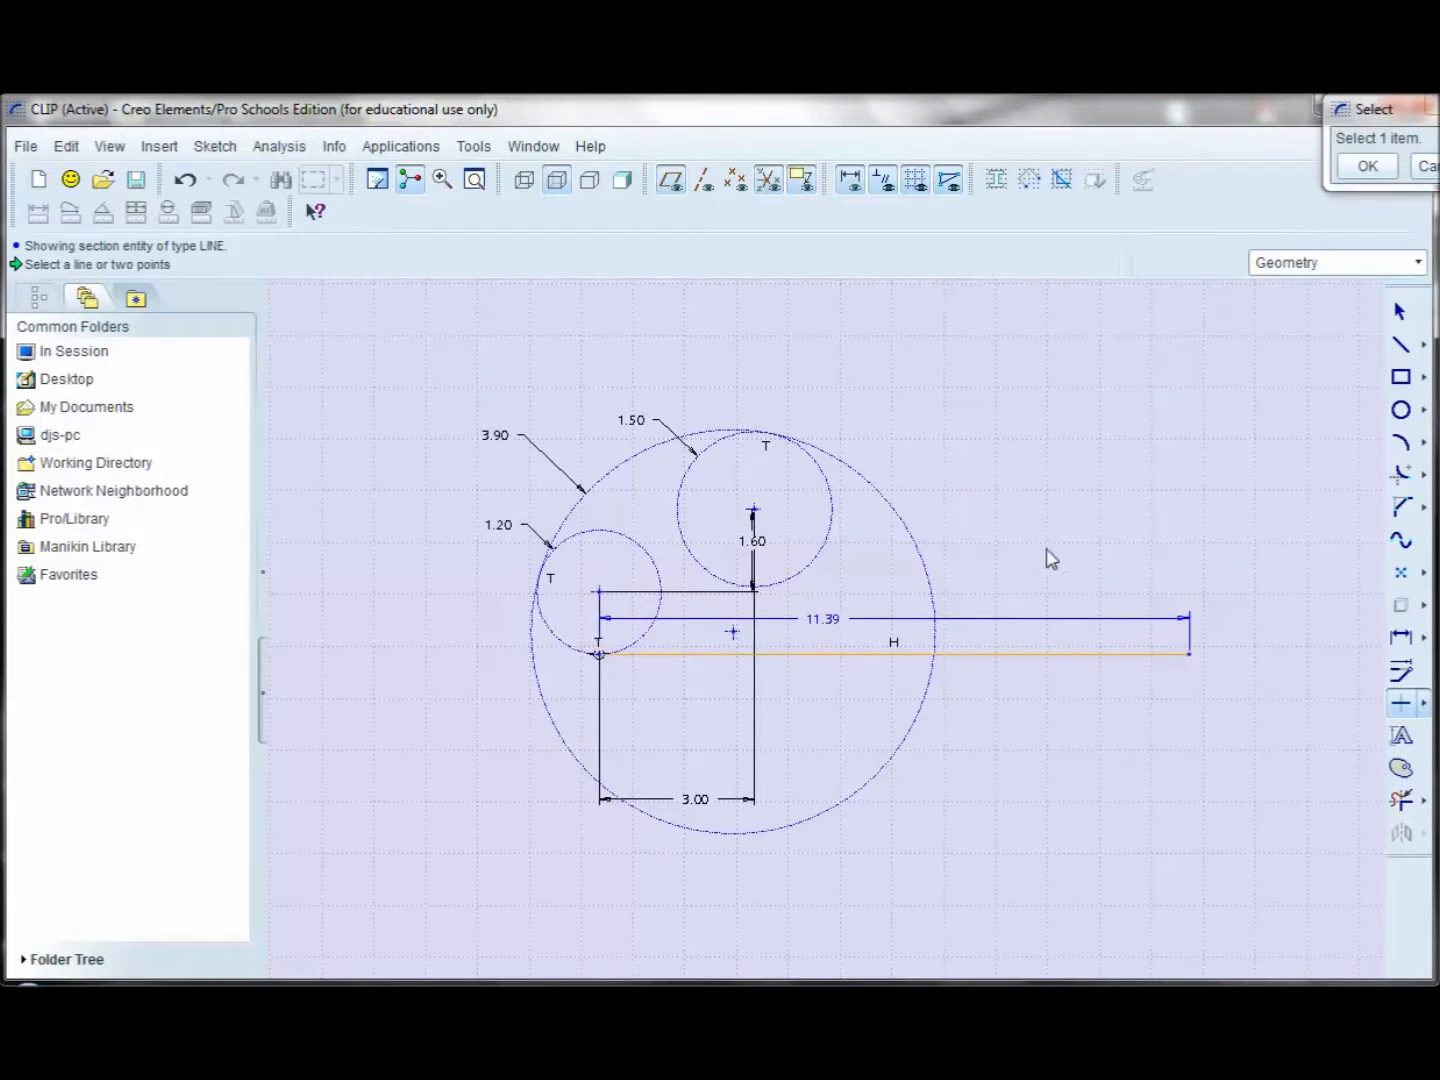
pyautogui.click(1403, 314)
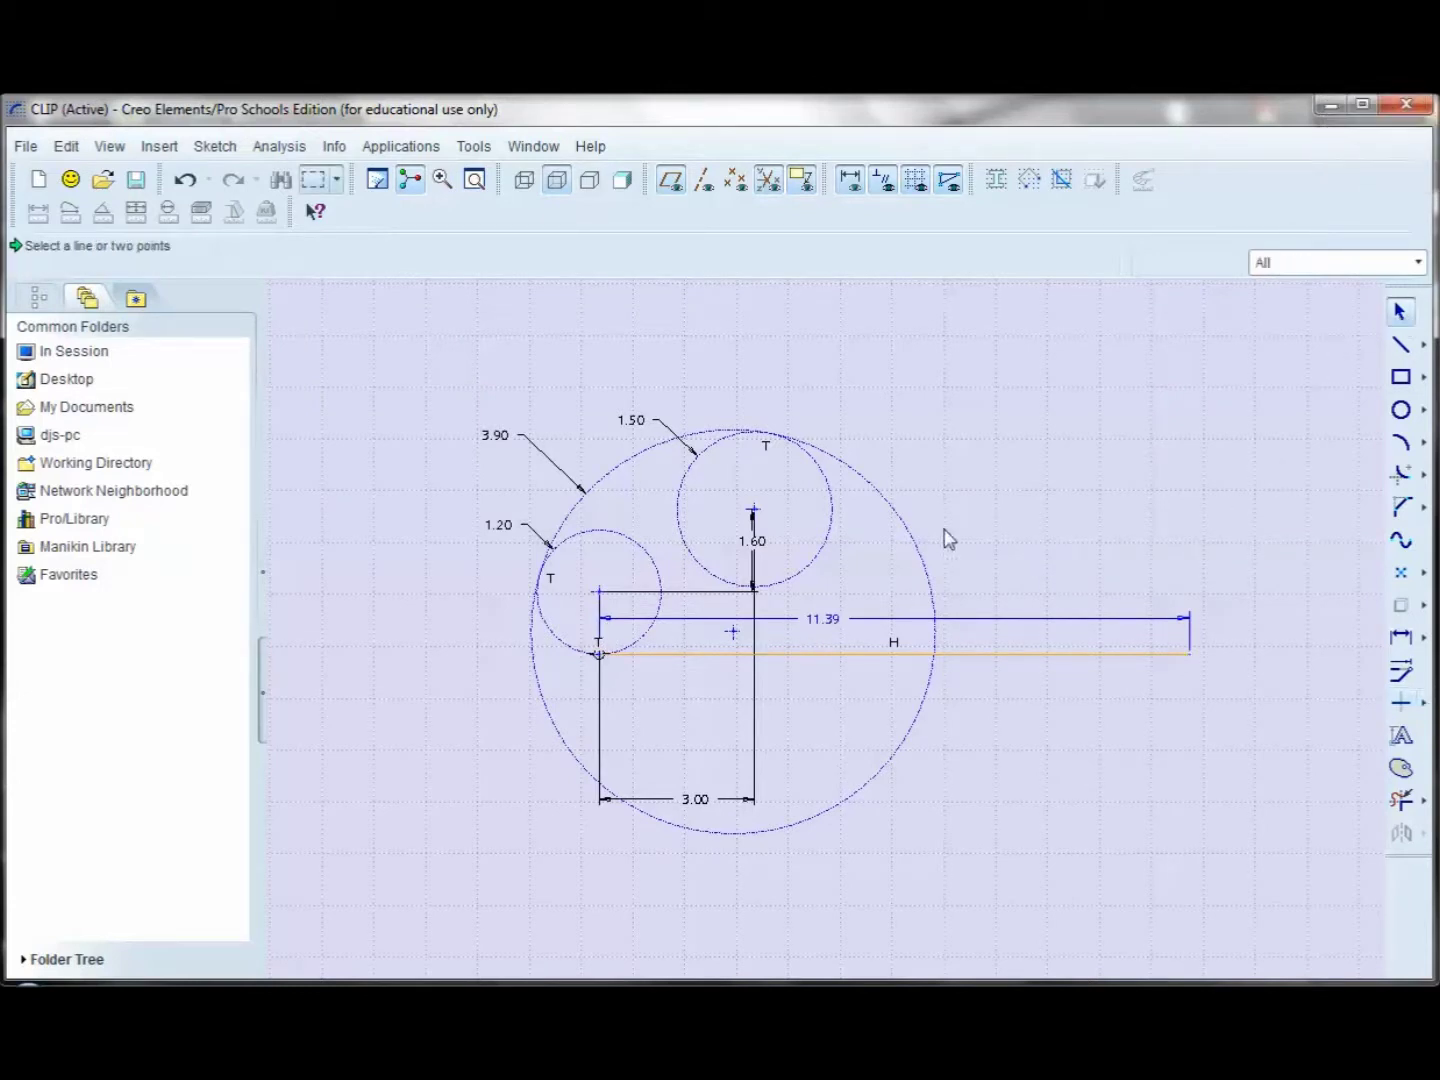
# Change the bottom line's 11.39 length dimension to 11.00 and compare with the reference drawing.
pyautogui.doubleClick(820, 618)
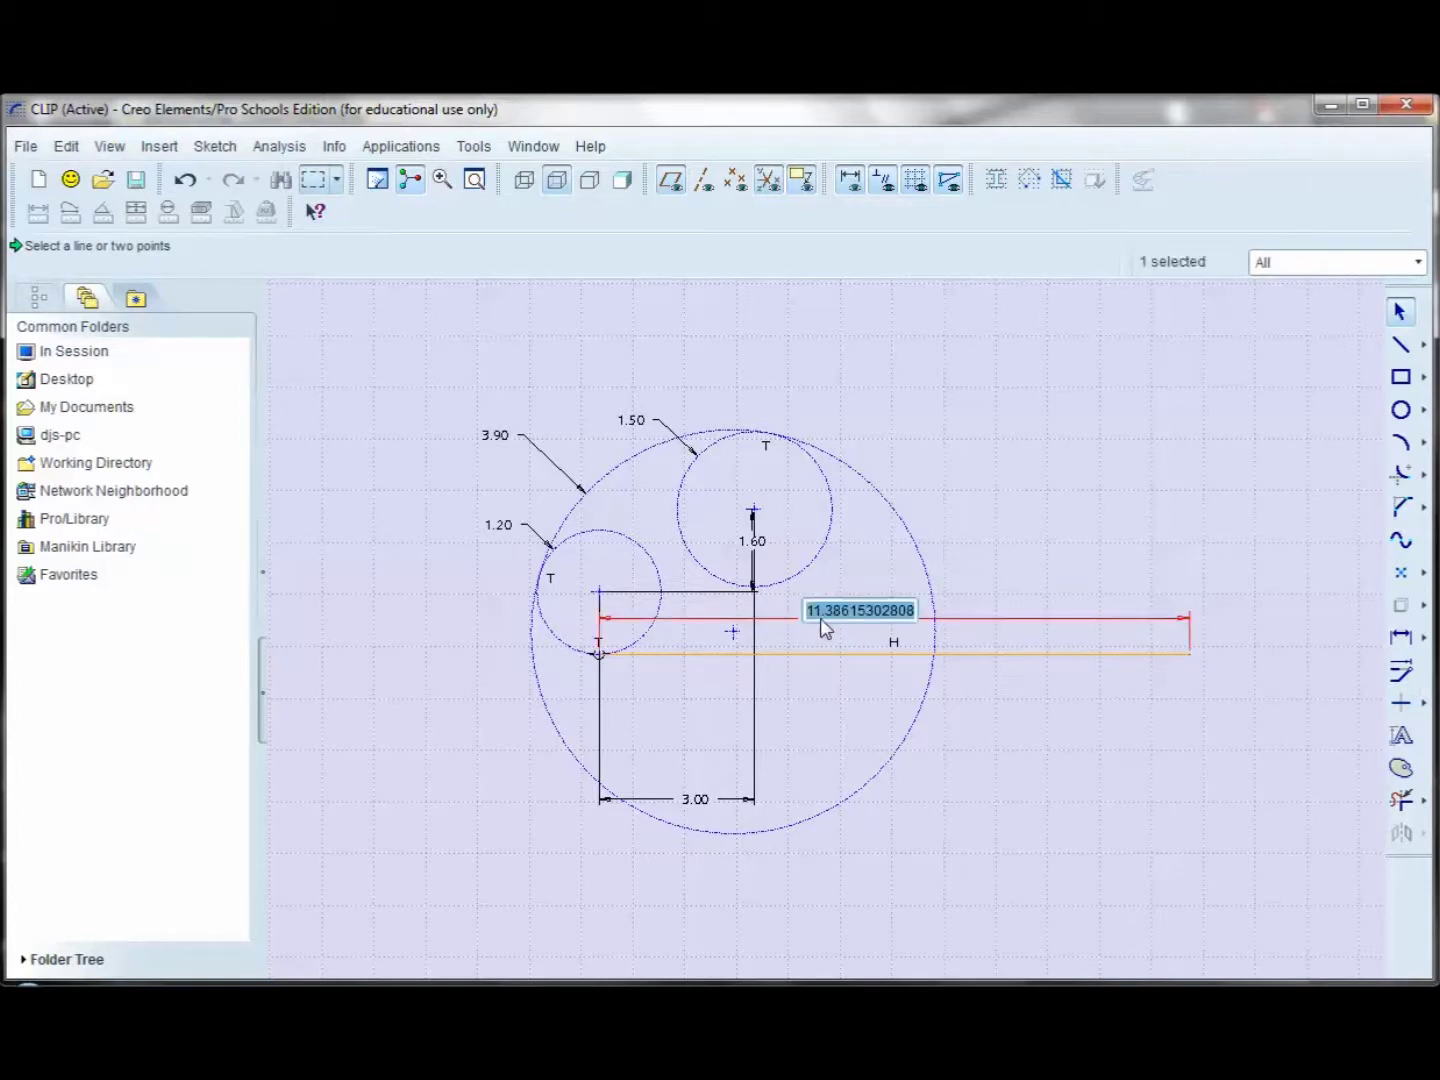
pyautogui.write('11')
pyautogui.press('Return')
pyautogui.click(1036, 812)
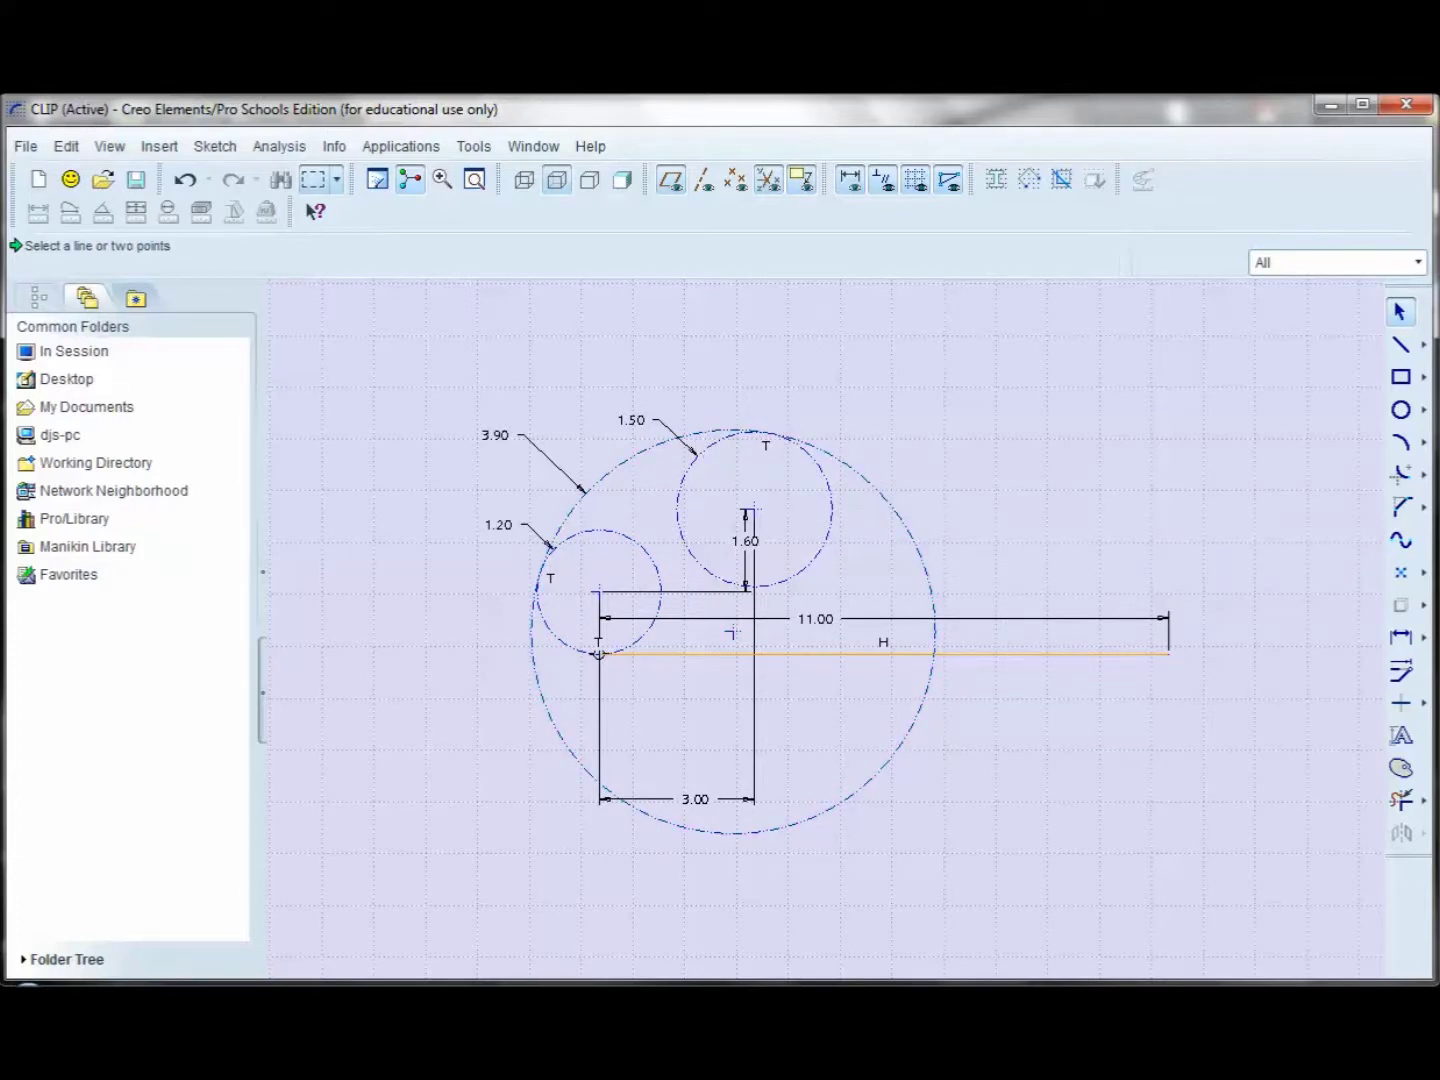
pyautogui.hotkey('alt', 'Tab')
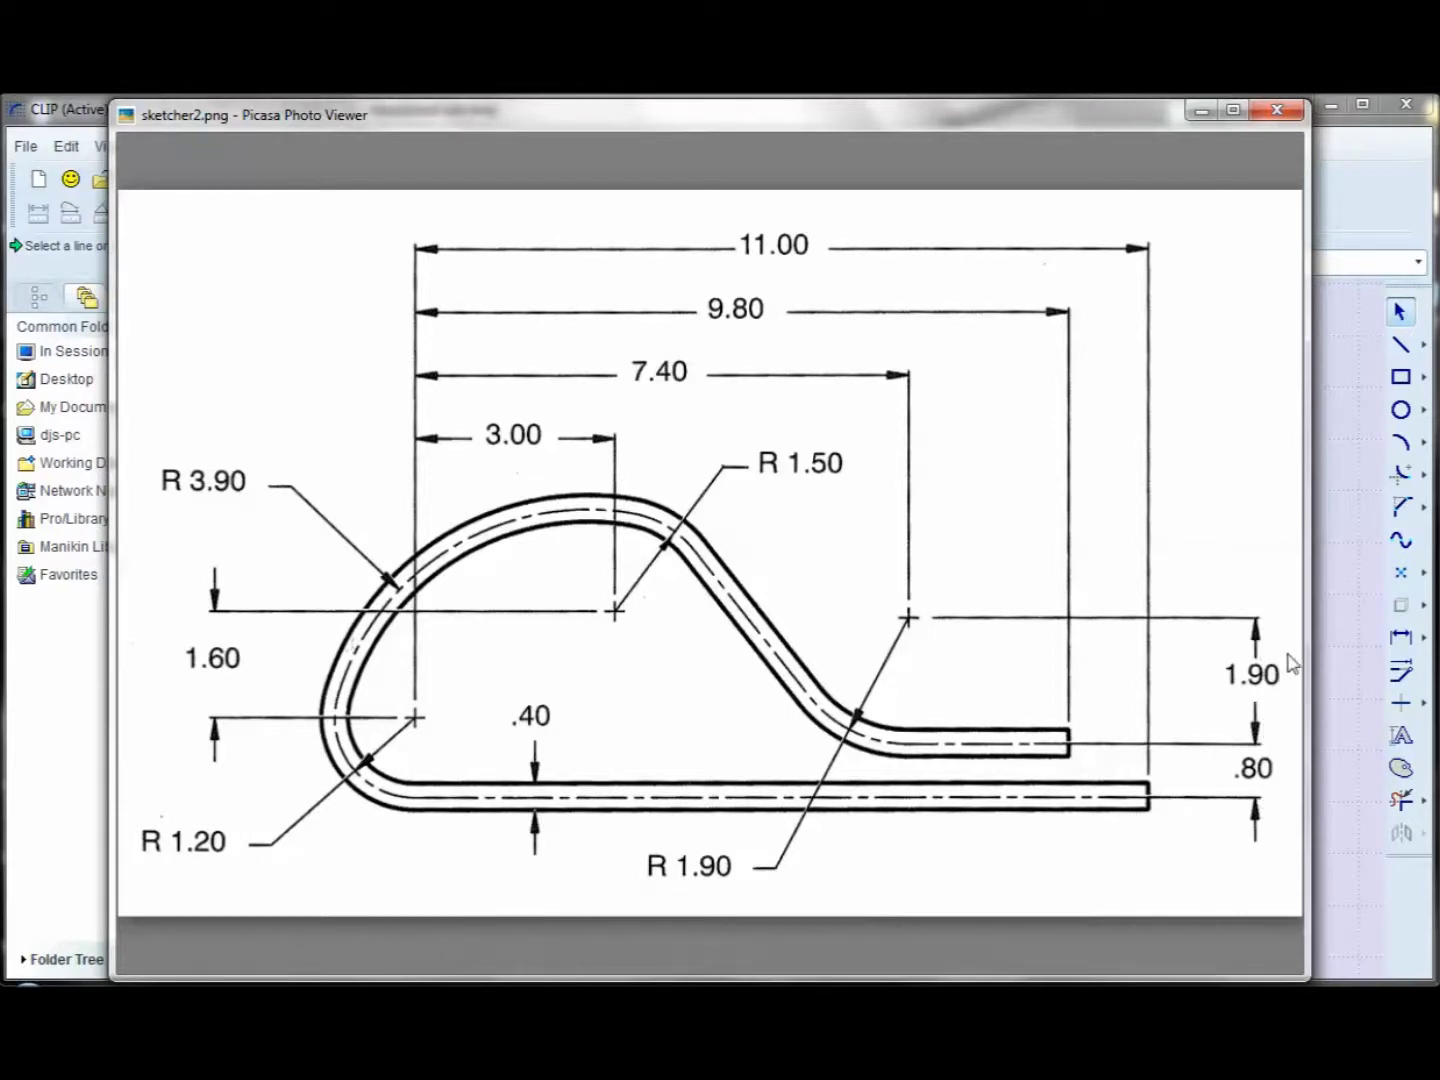
pyautogui.click(1332, 651)
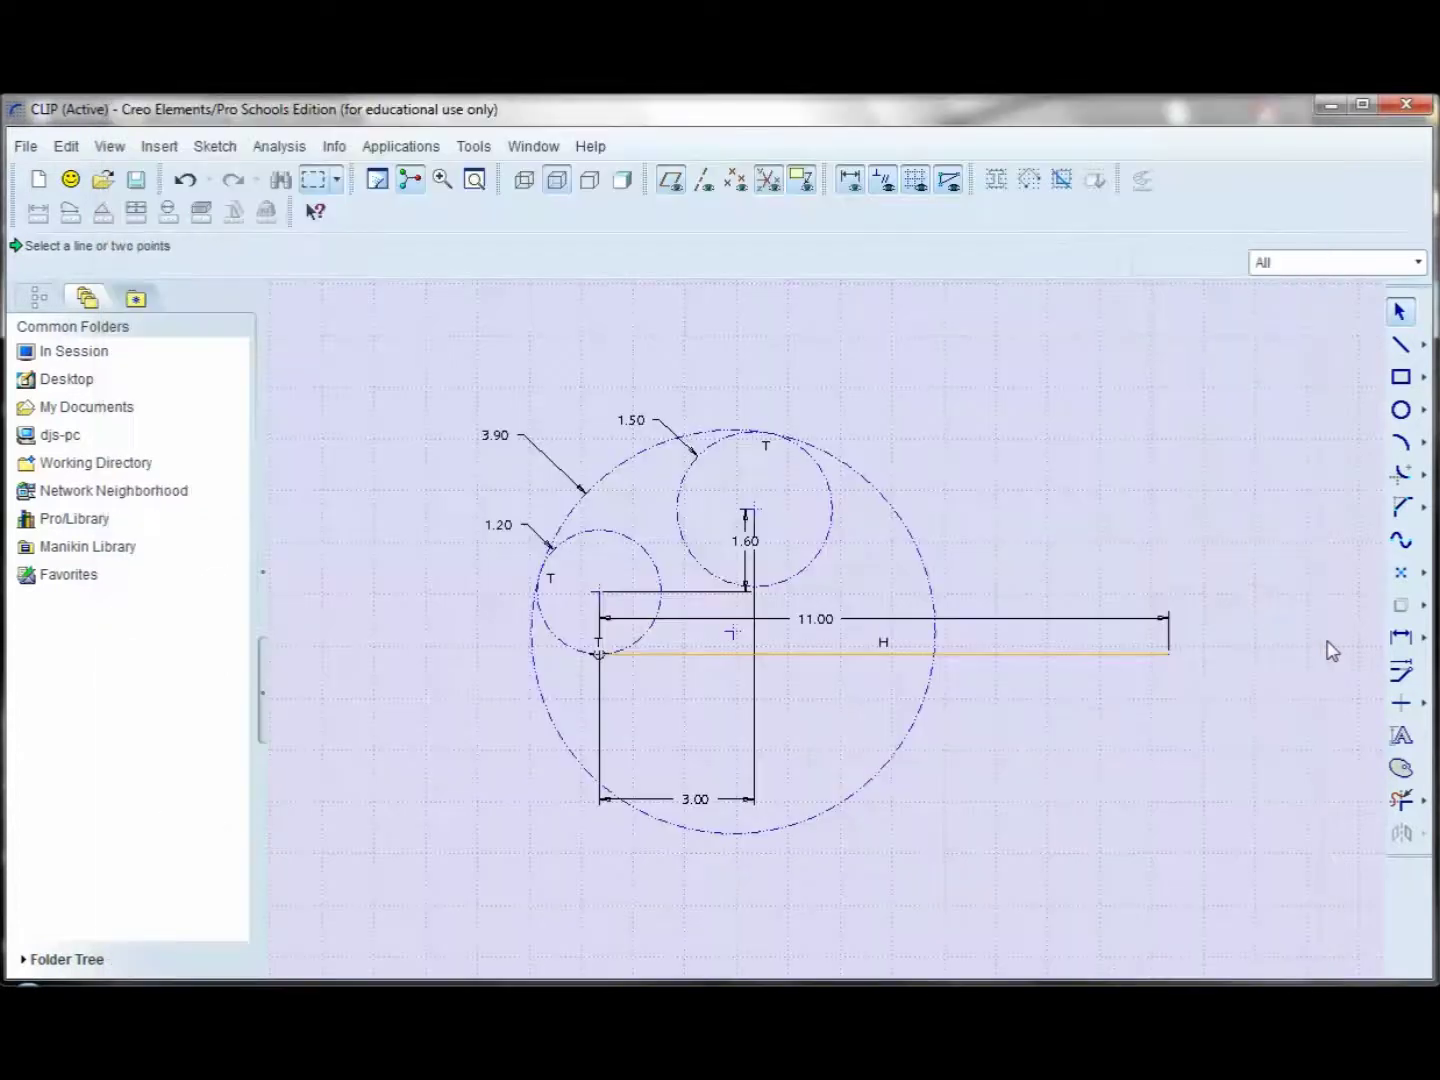
# Draw a new circle to the right of the large circle.
pyautogui.click(1401, 412)
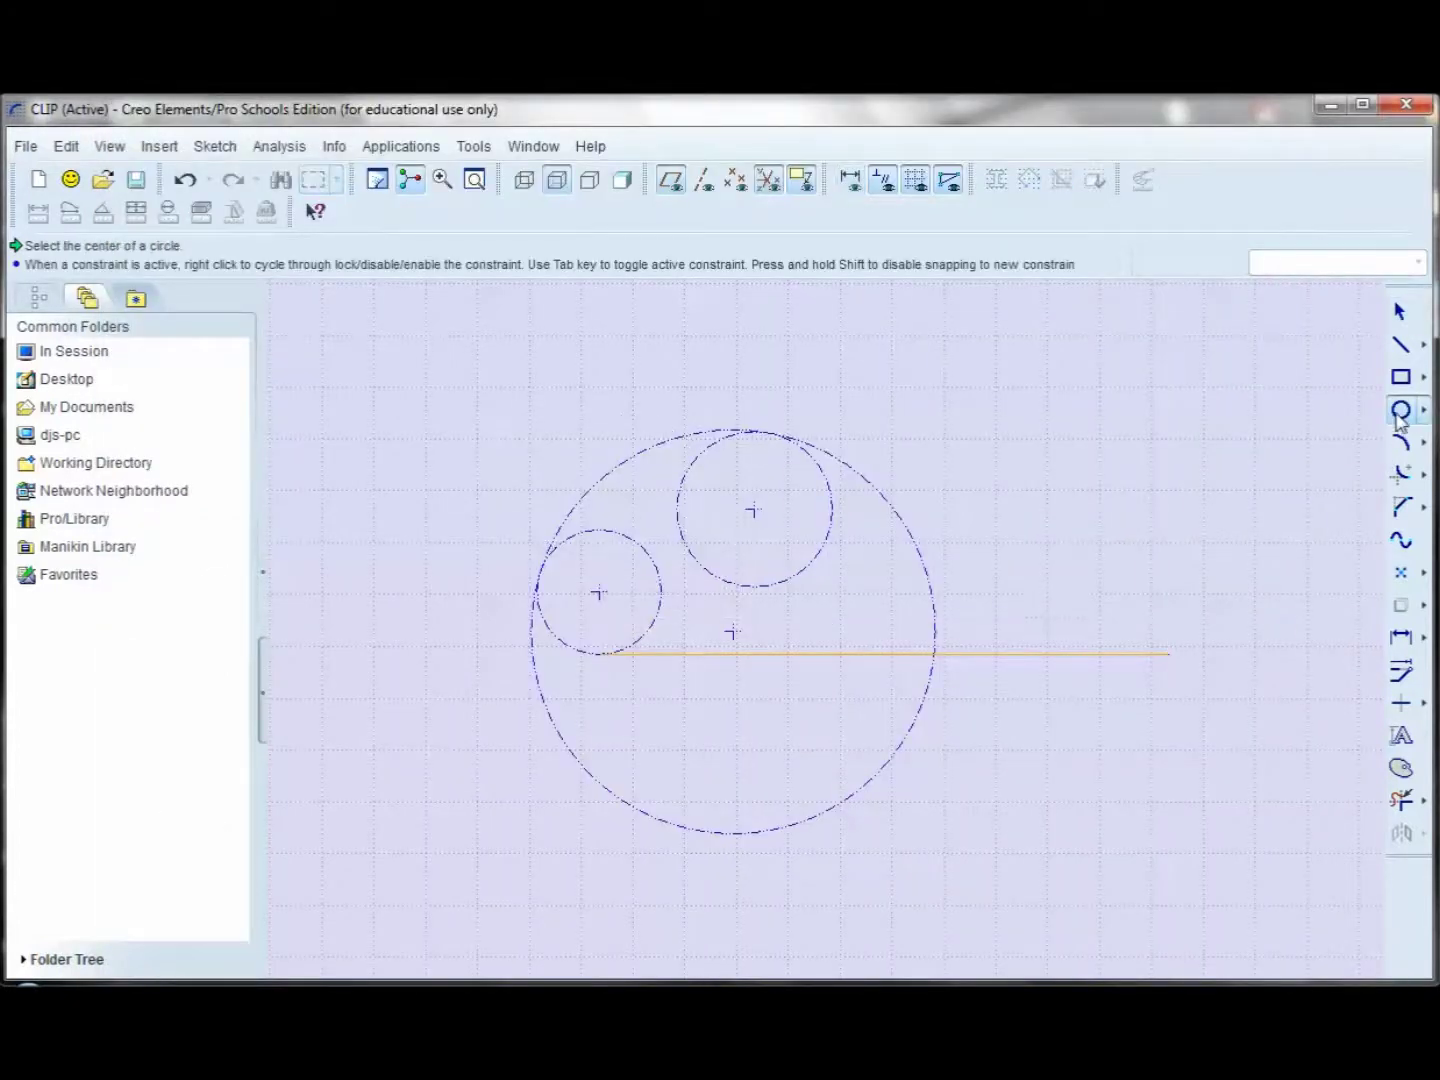
pyautogui.click(1012, 574)
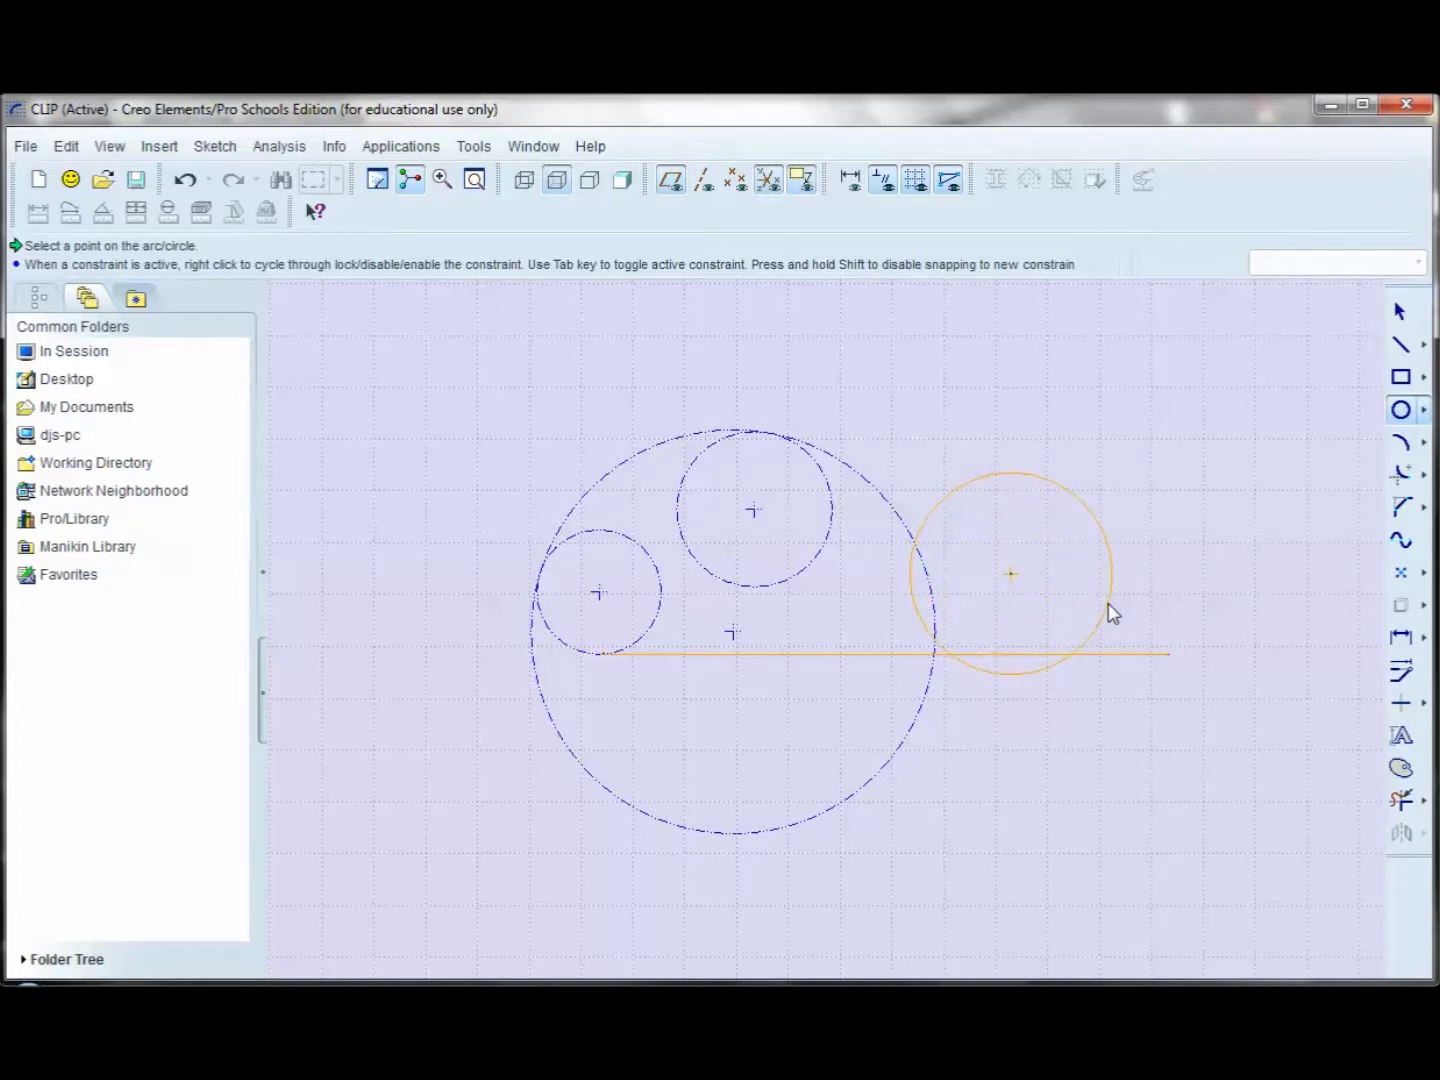
pyautogui.click(1111, 602)
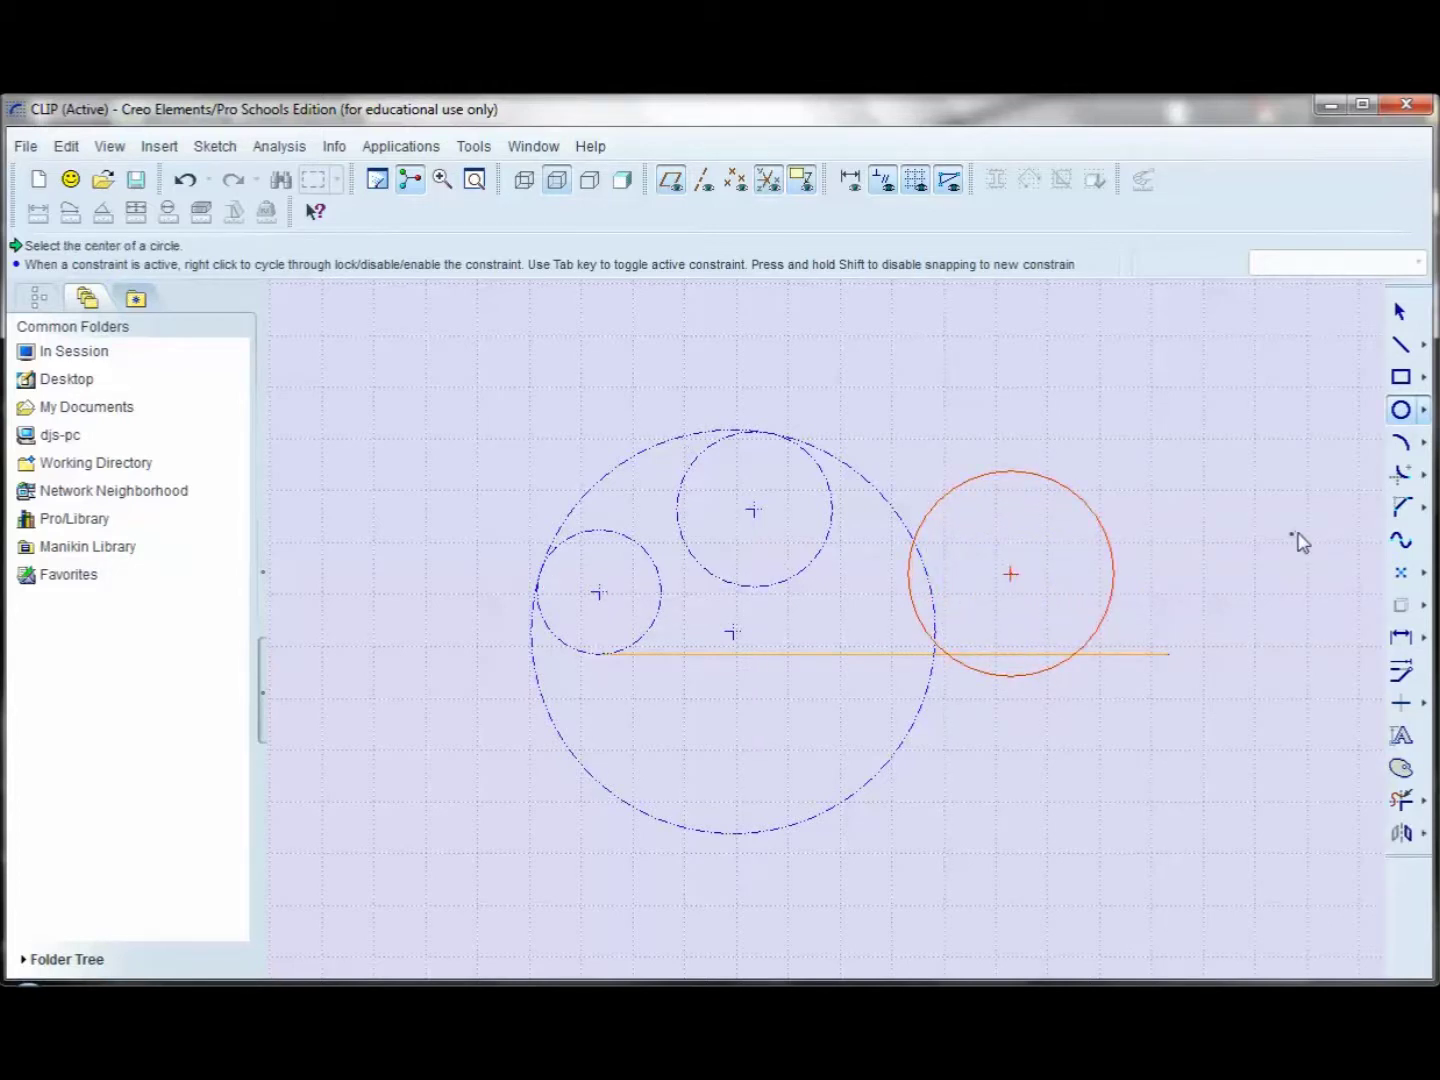
pyautogui.click(1399, 312)
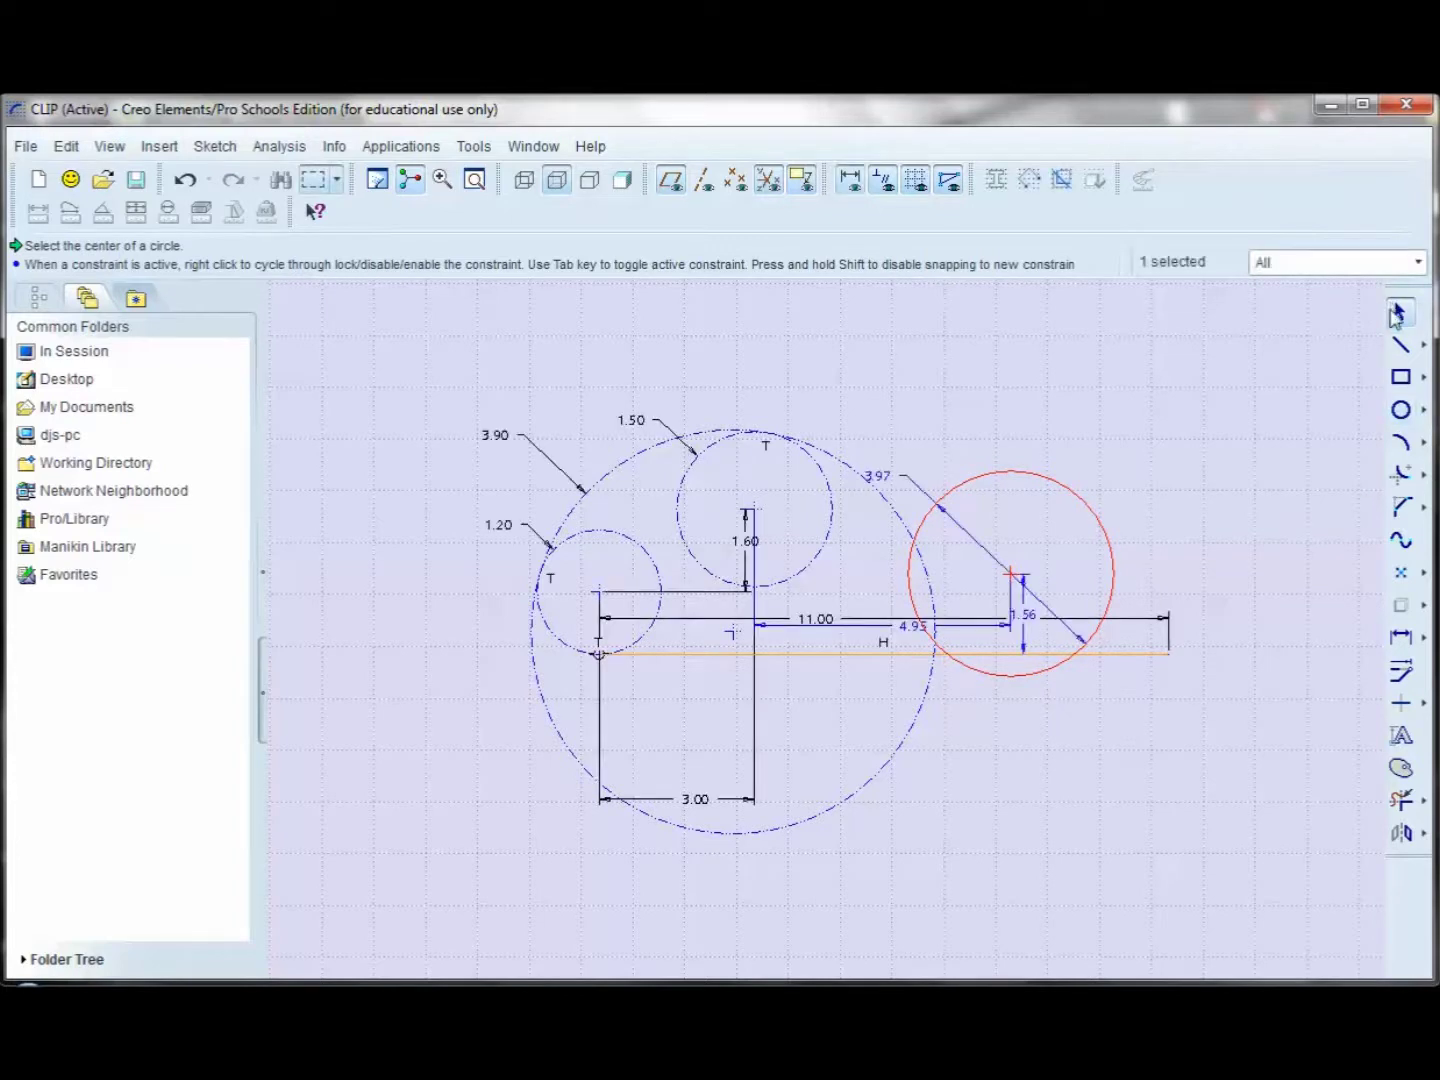
# Set the new circle's centre 2.70 above the bottom line, correcting a mistyped entry.
pyautogui.doubleClick(1025, 617)
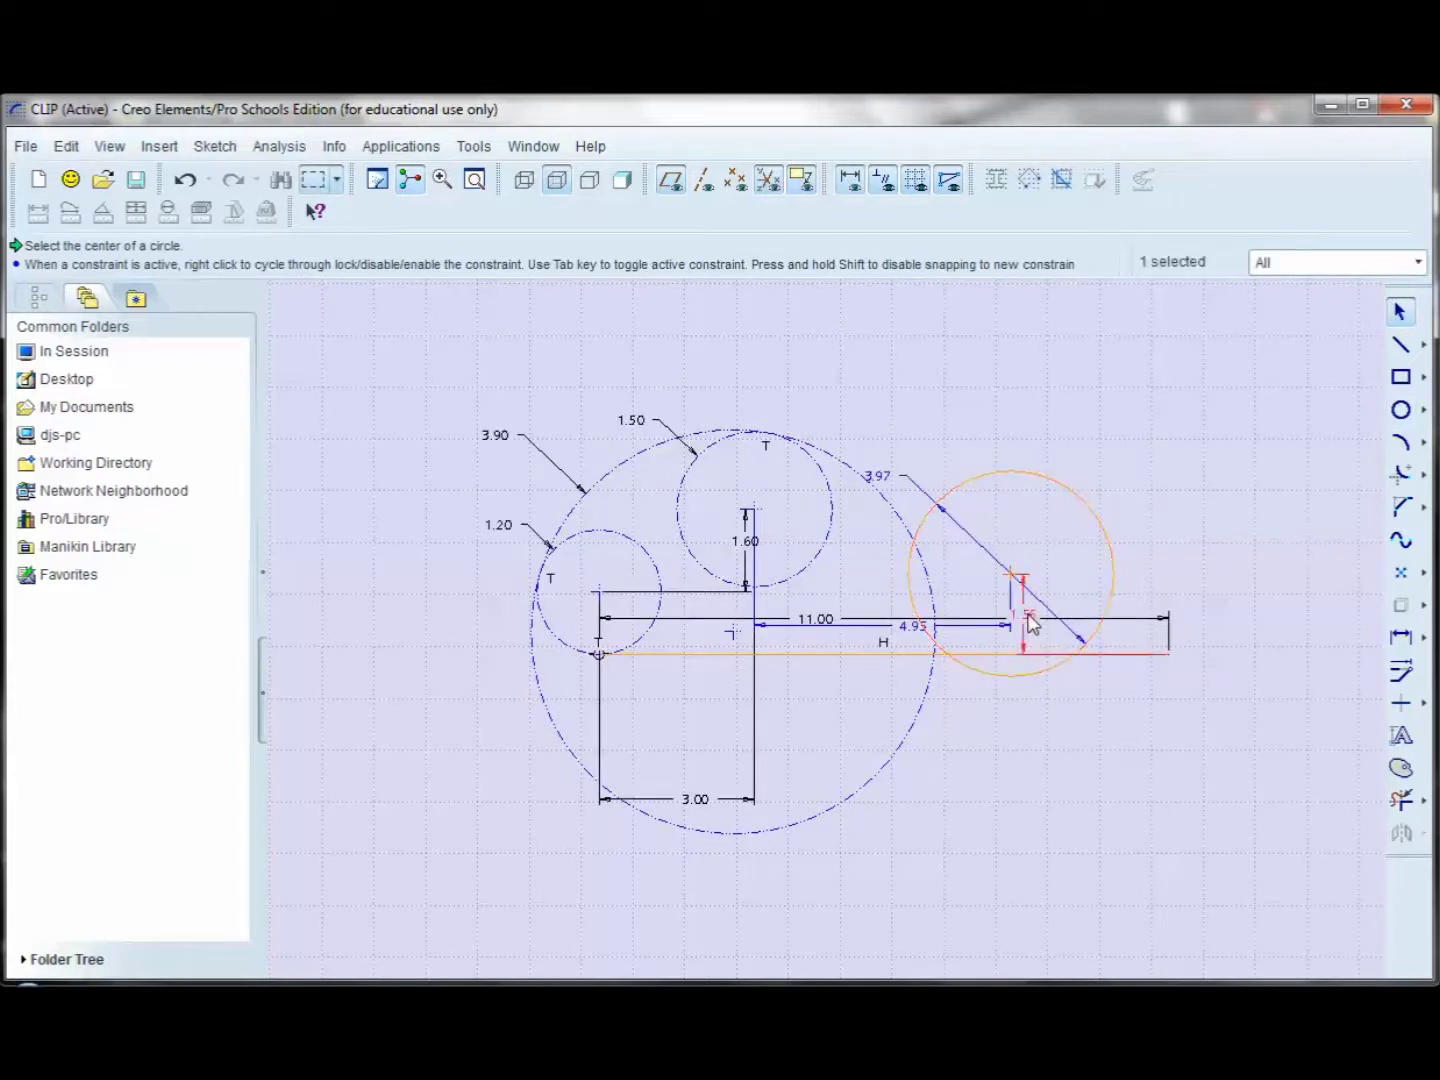
pyautogui.write('2')
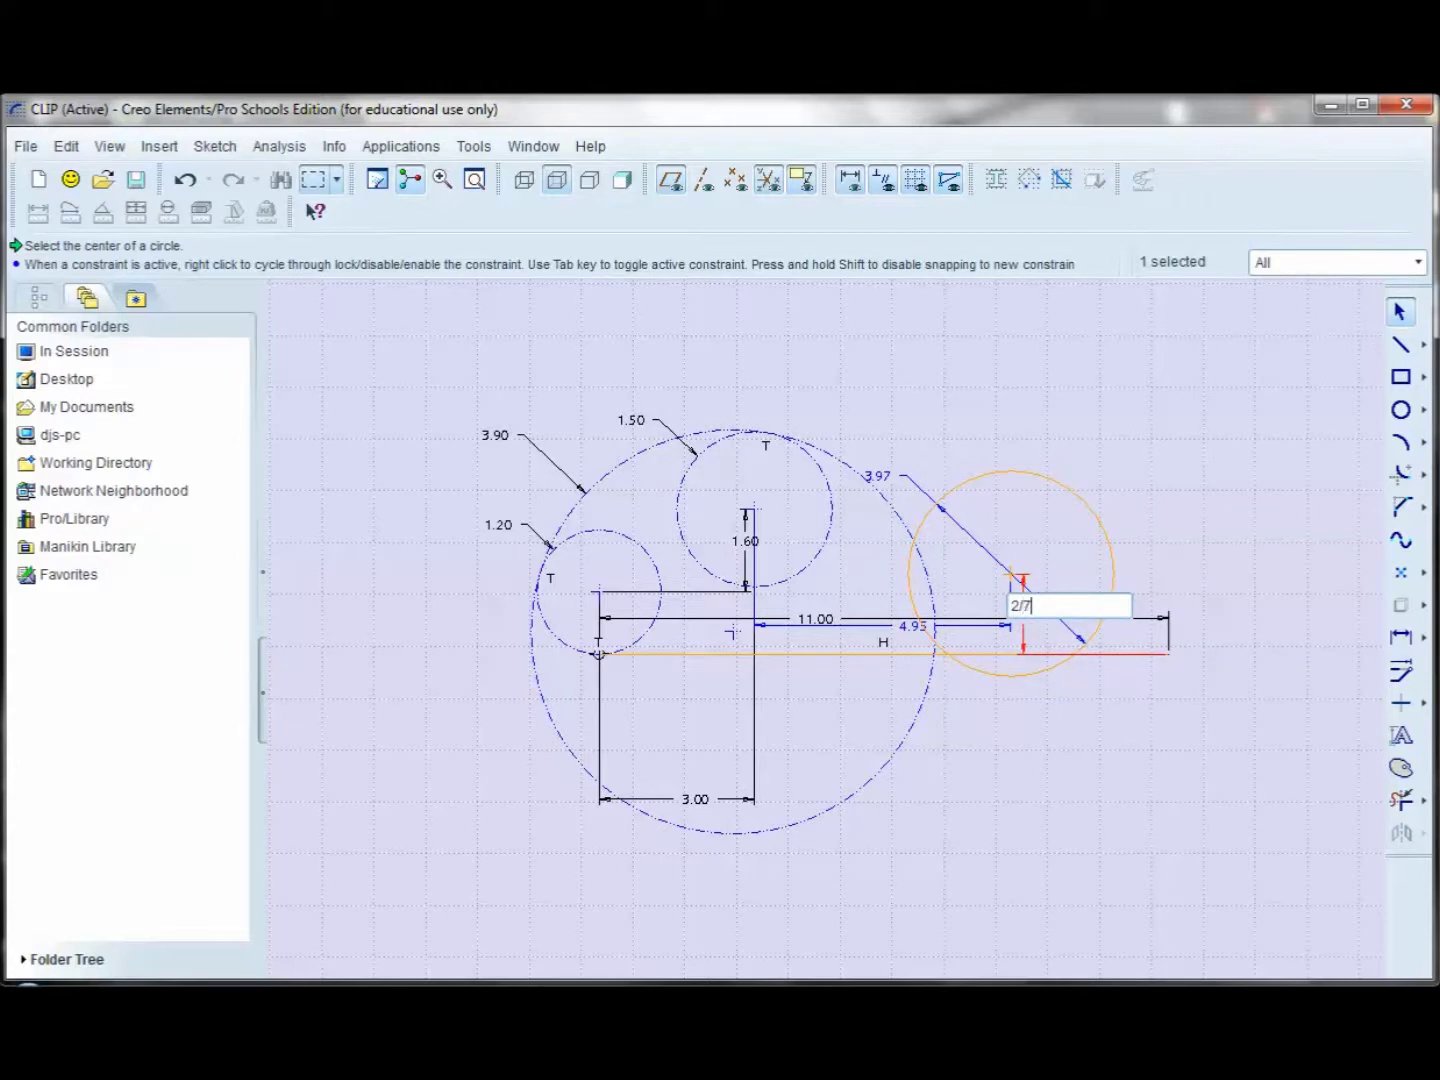
pyautogui.write('/7')
pyautogui.press('Return')
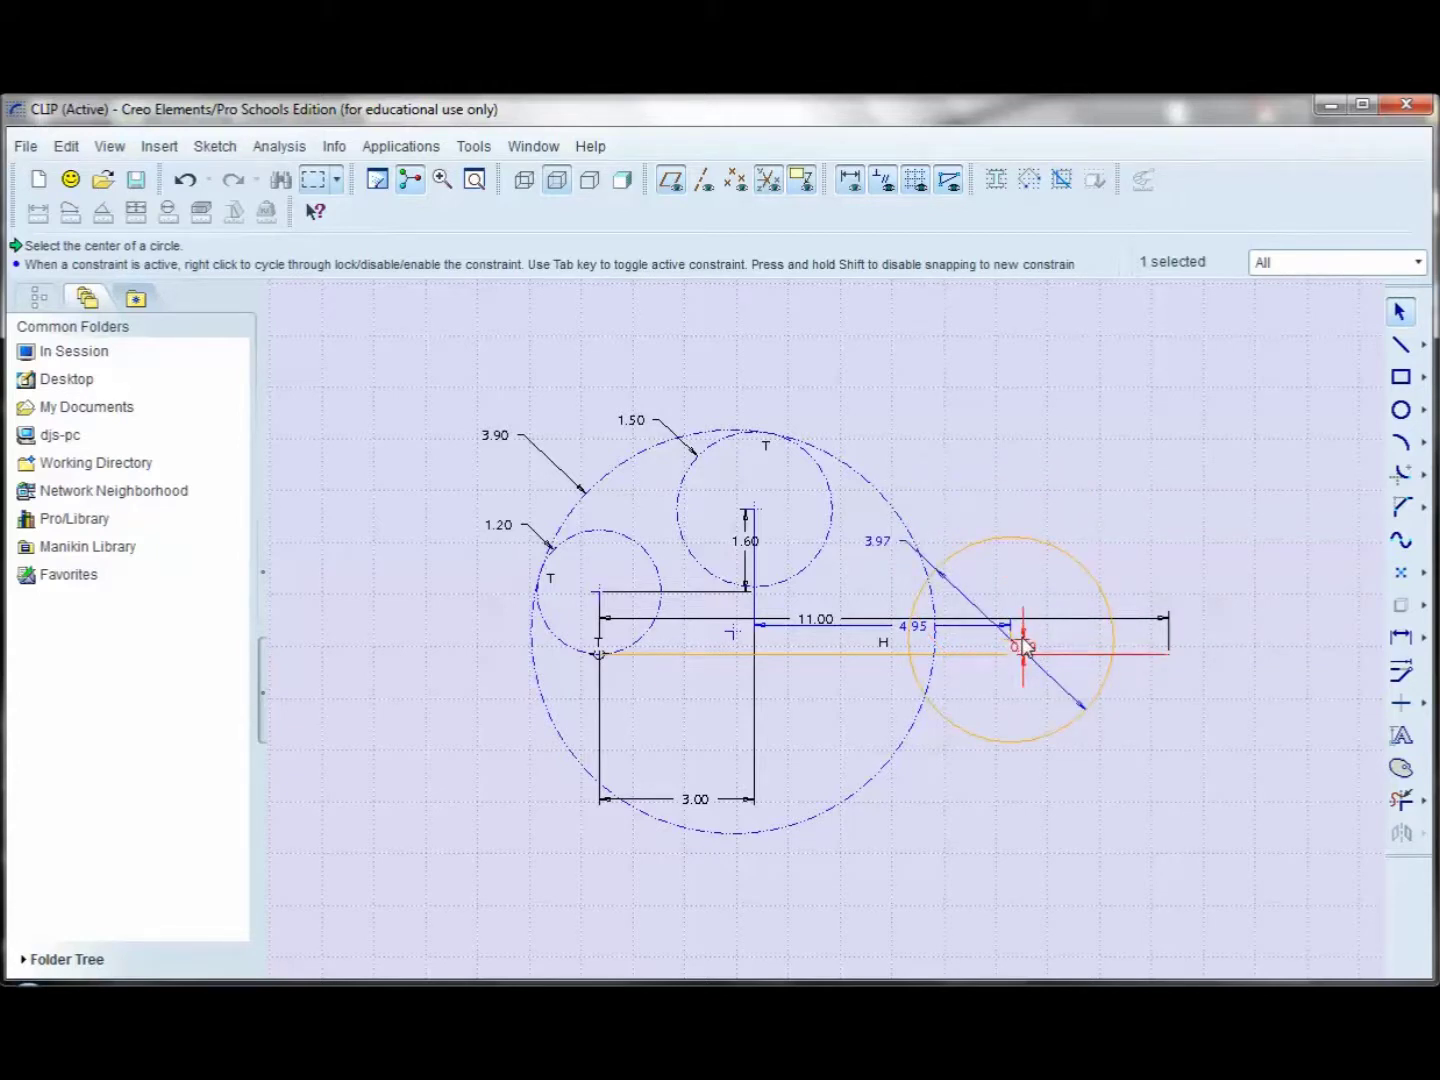
pyautogui.doubleClick(1025, 647)
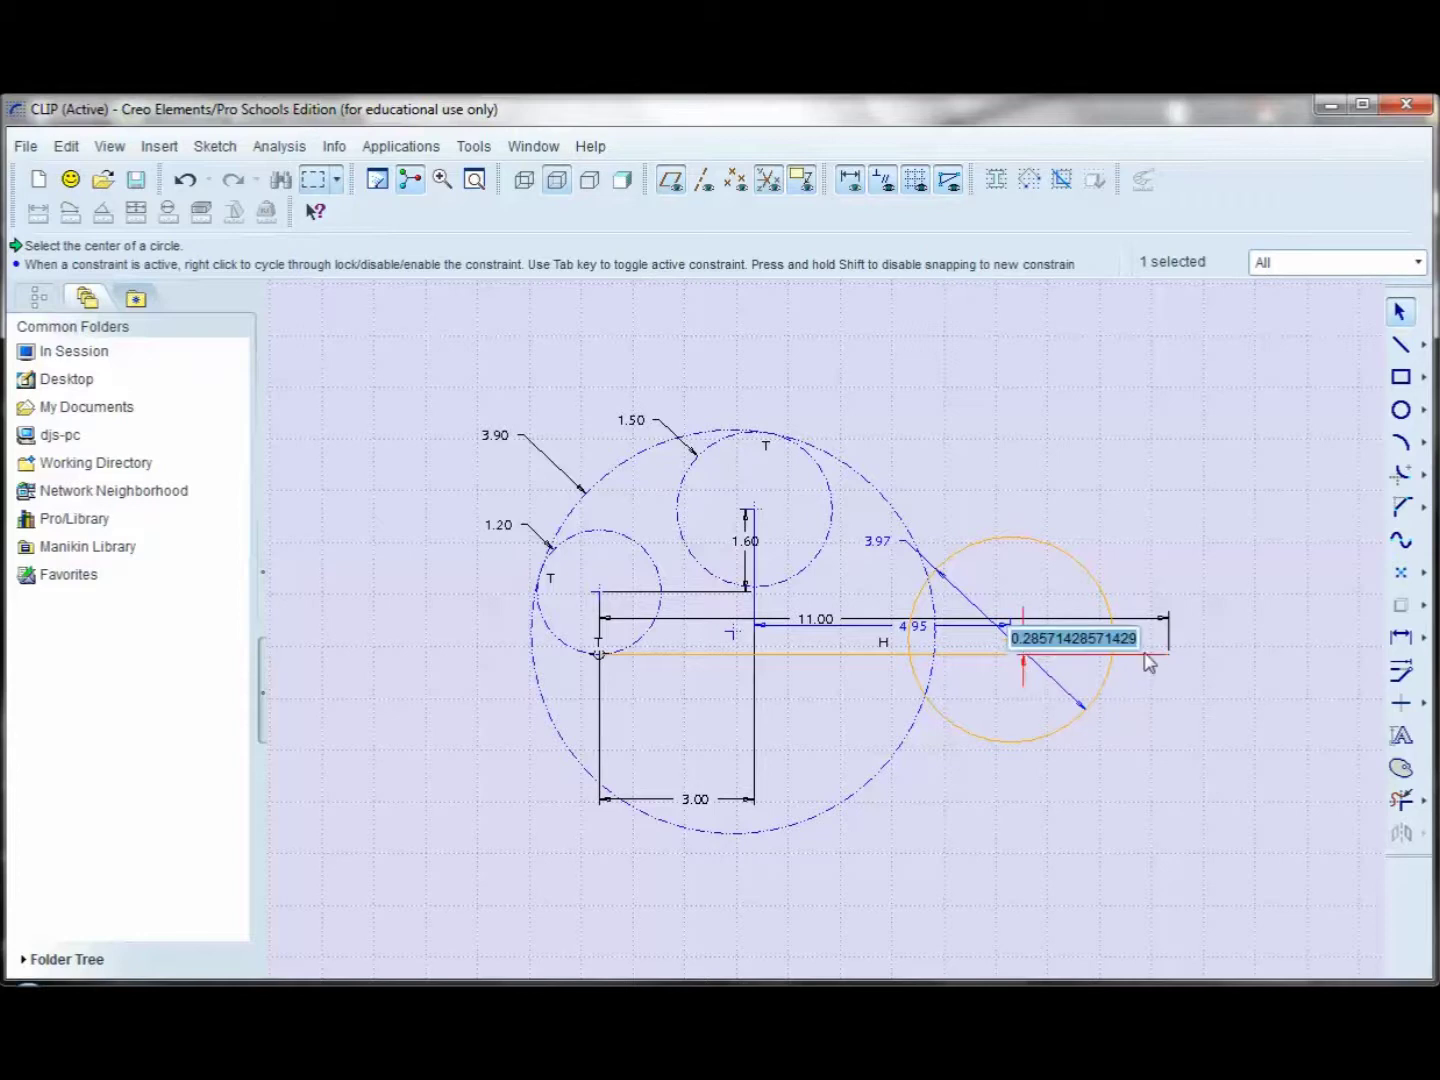
pyautogui.write('2')
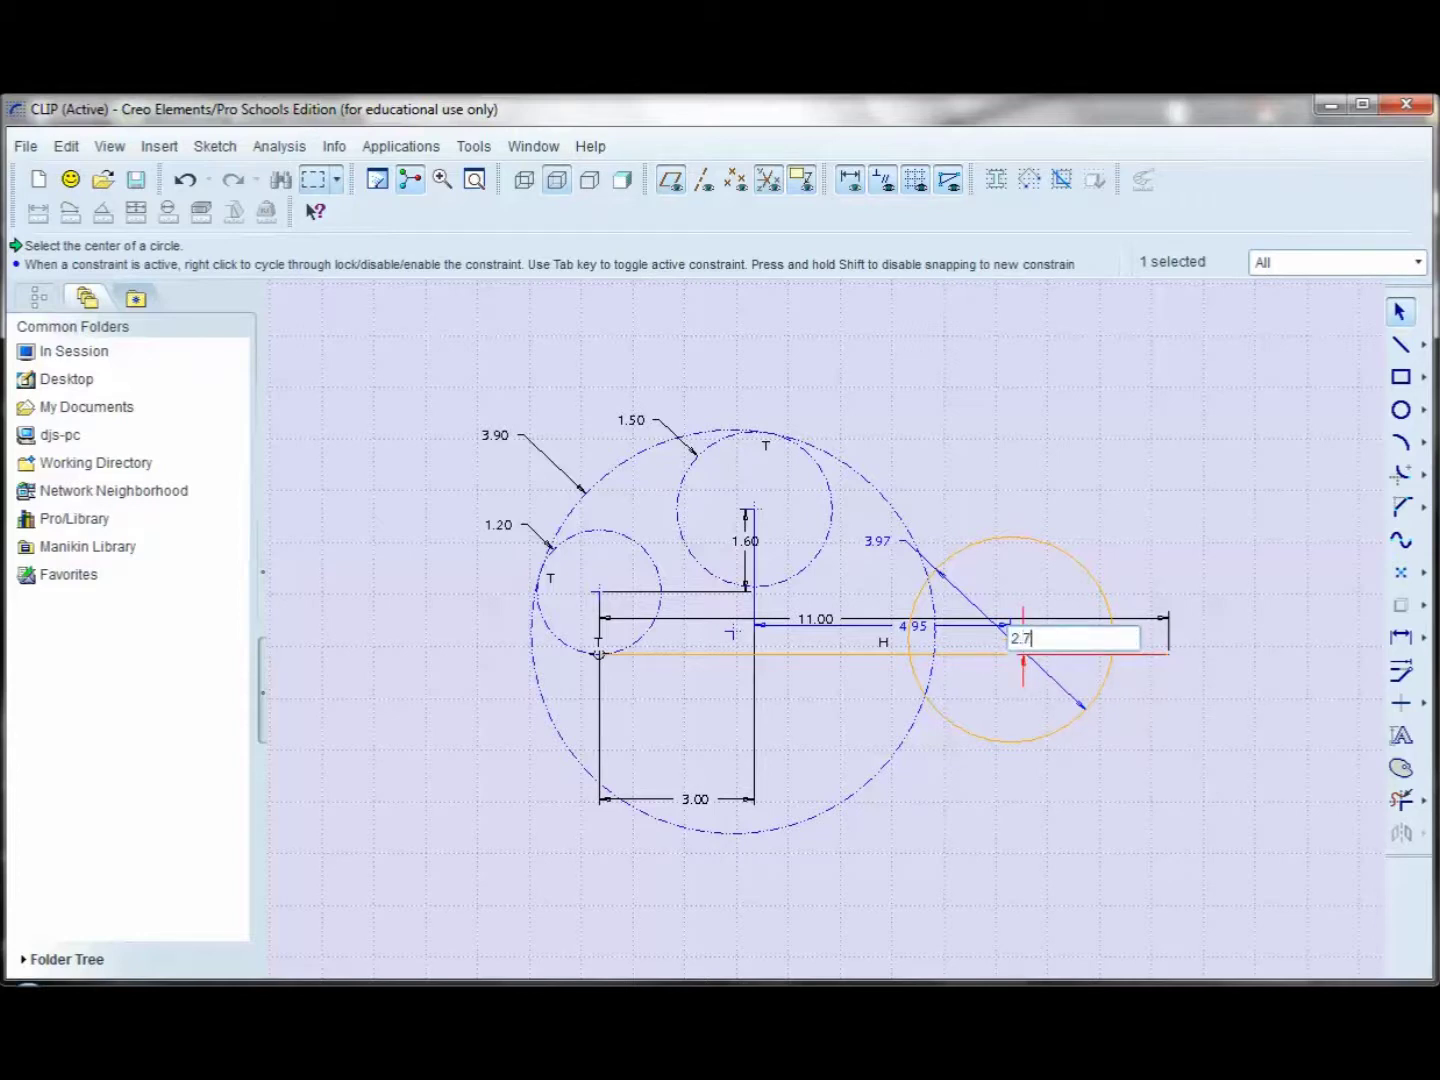
pyautogui.write('.7')
pyautogui.press('Return')
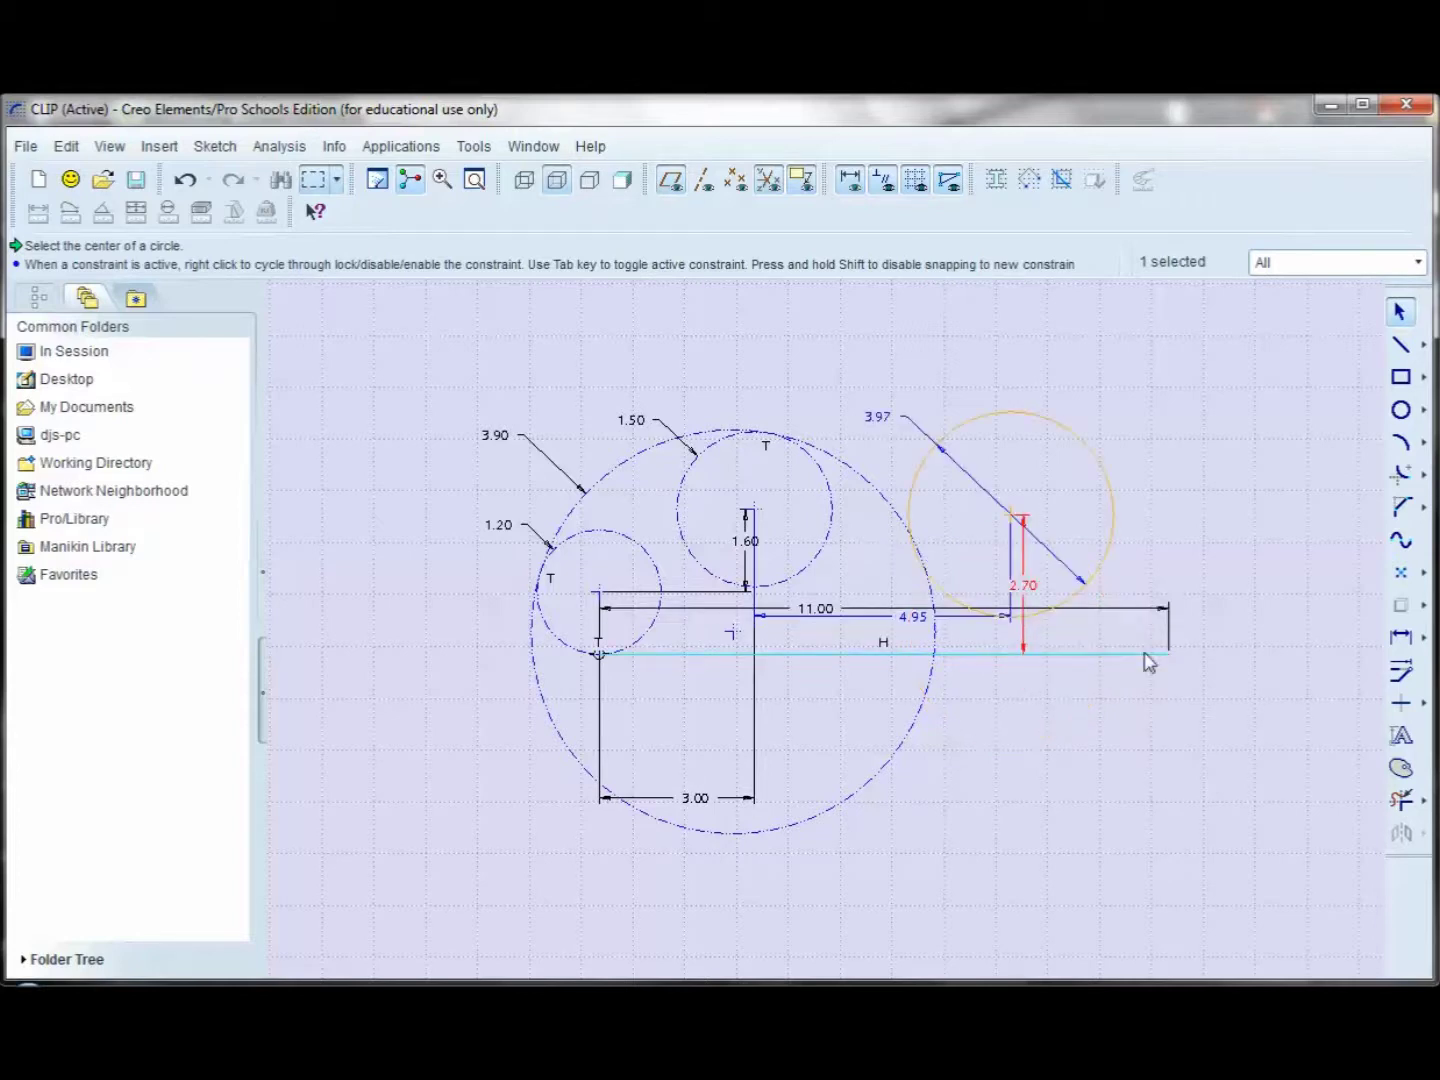
pyautogui.click(1266, 581)
# Move the 4.95 and 2.70 dimensions aside and add a horizontal dimension between the two circle centres.
pyautogui.moveTo(926, 628); pyautogui.dragTo(948, 366)
pyautogui.moveTo(1028, 593); pyautogui.dragTo(1247, 575)
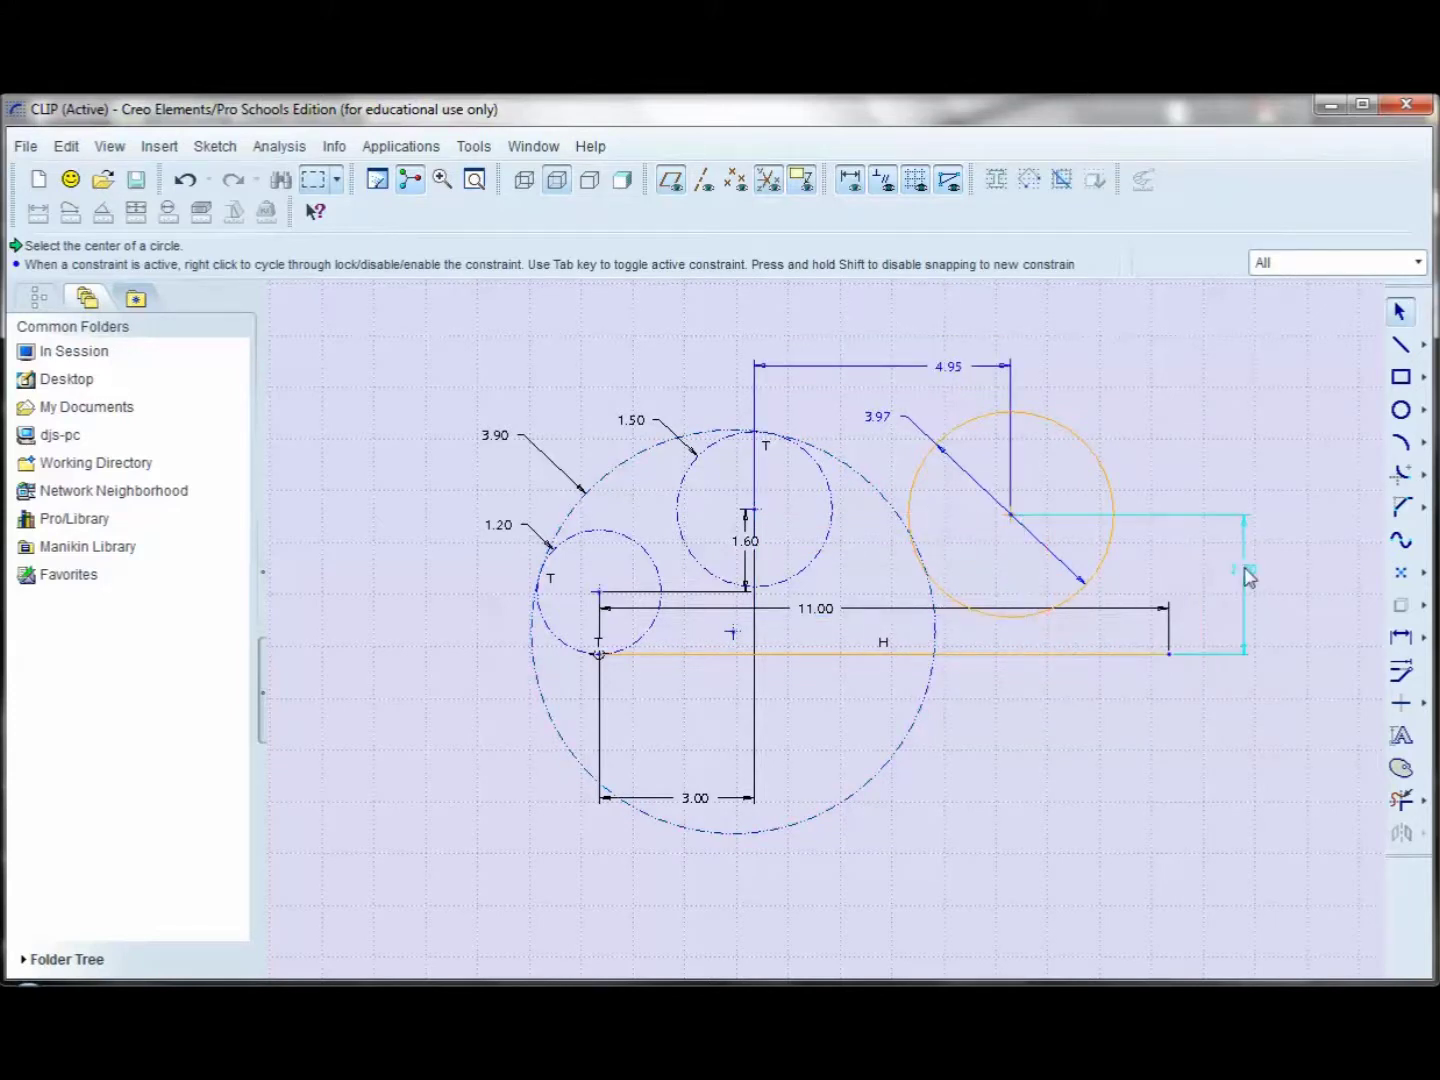
pyautogui.click(1405, 638)
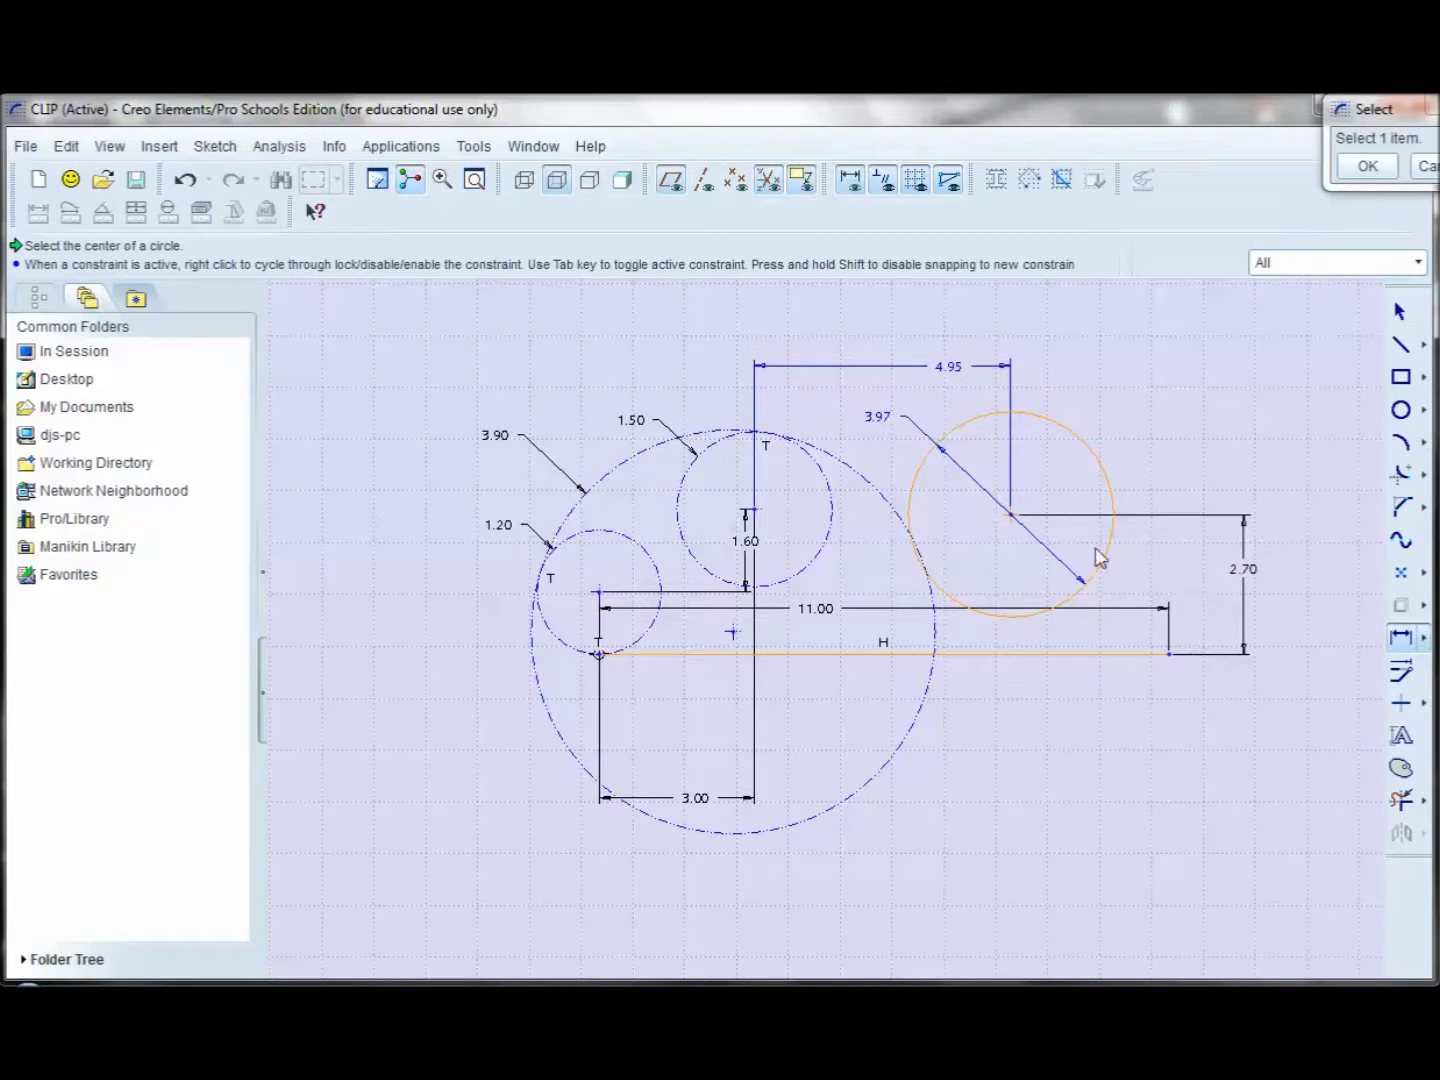
pyautogui.click(1011, 518)
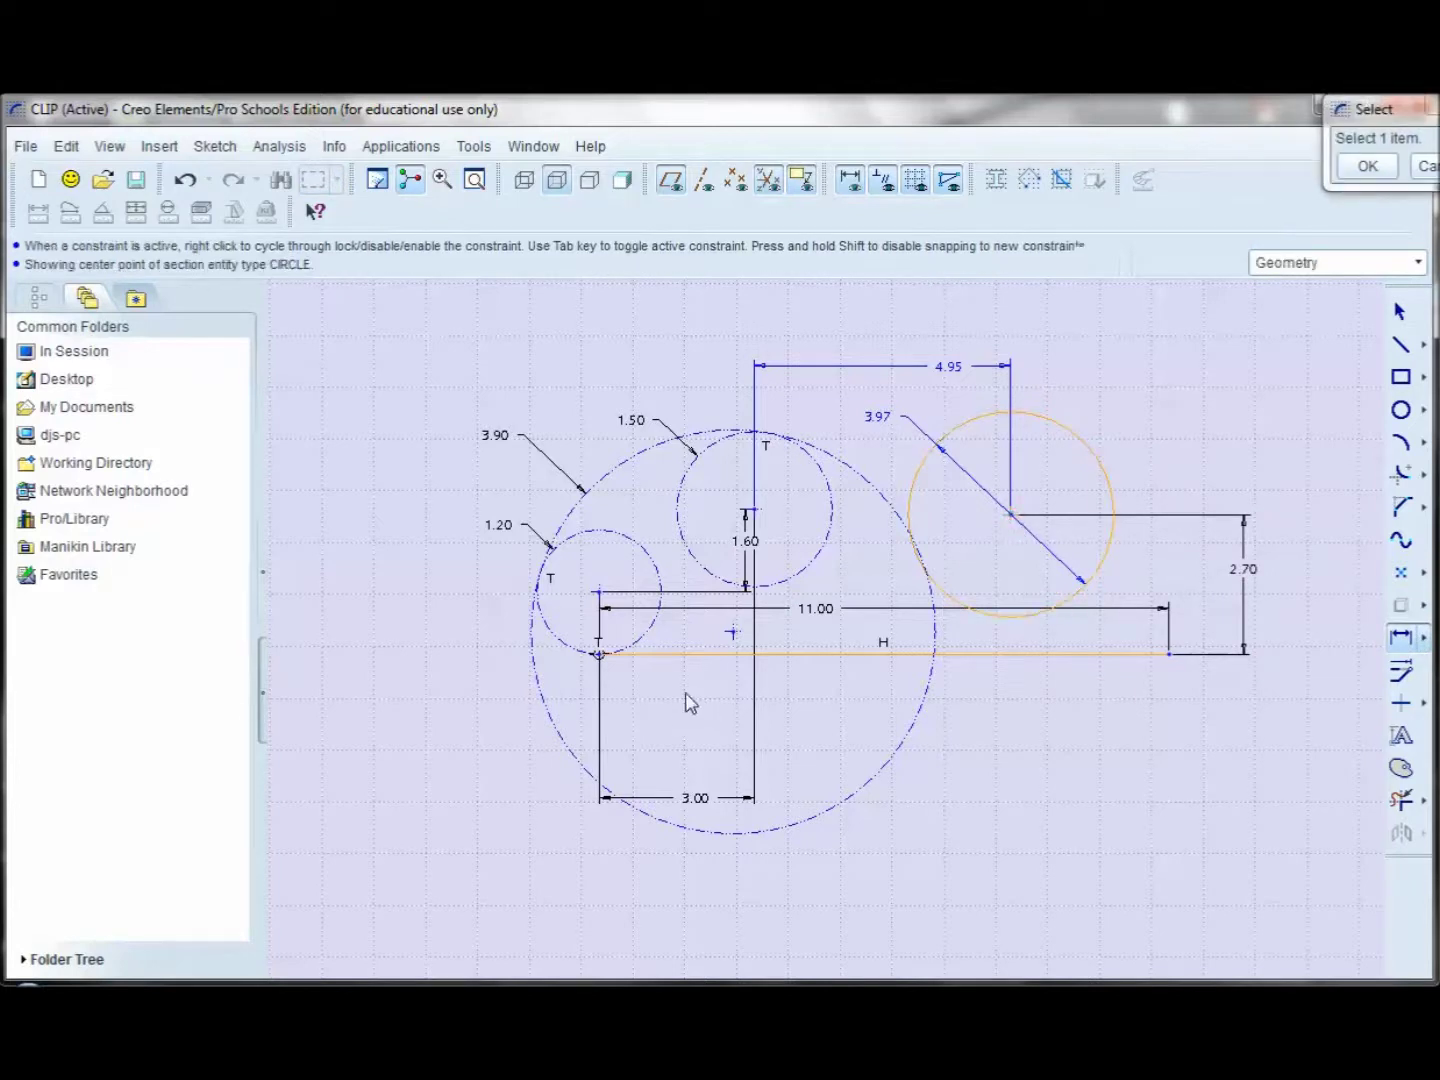
pyautogui.click(599, 597)
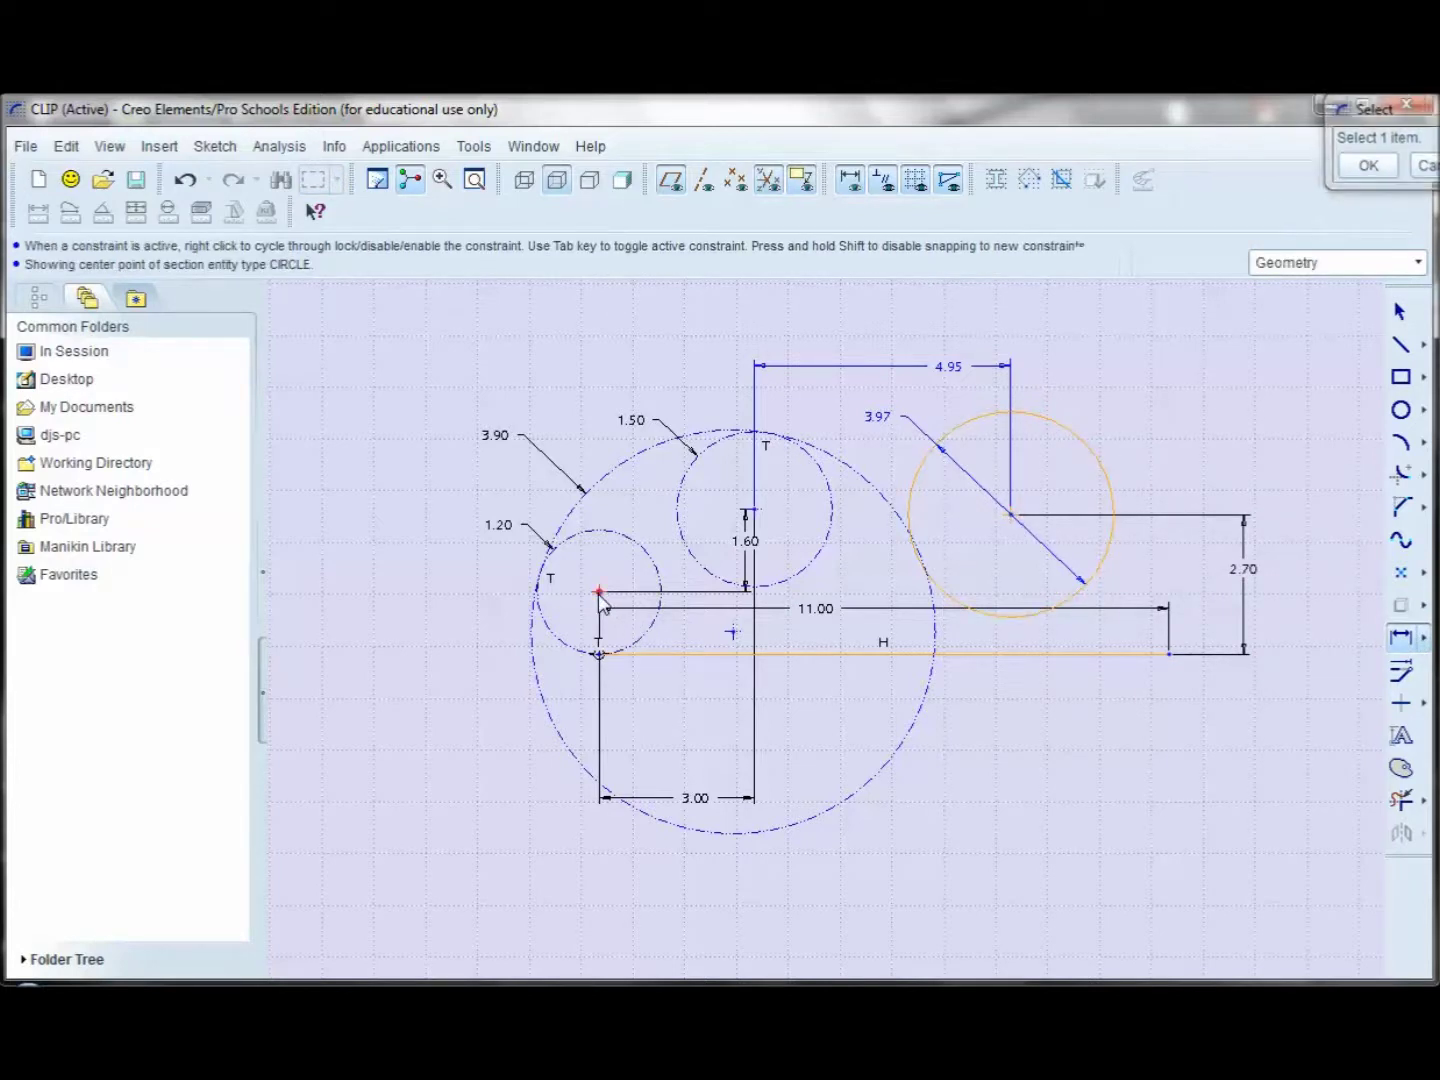
pyautogui.middleClick(919, 320)
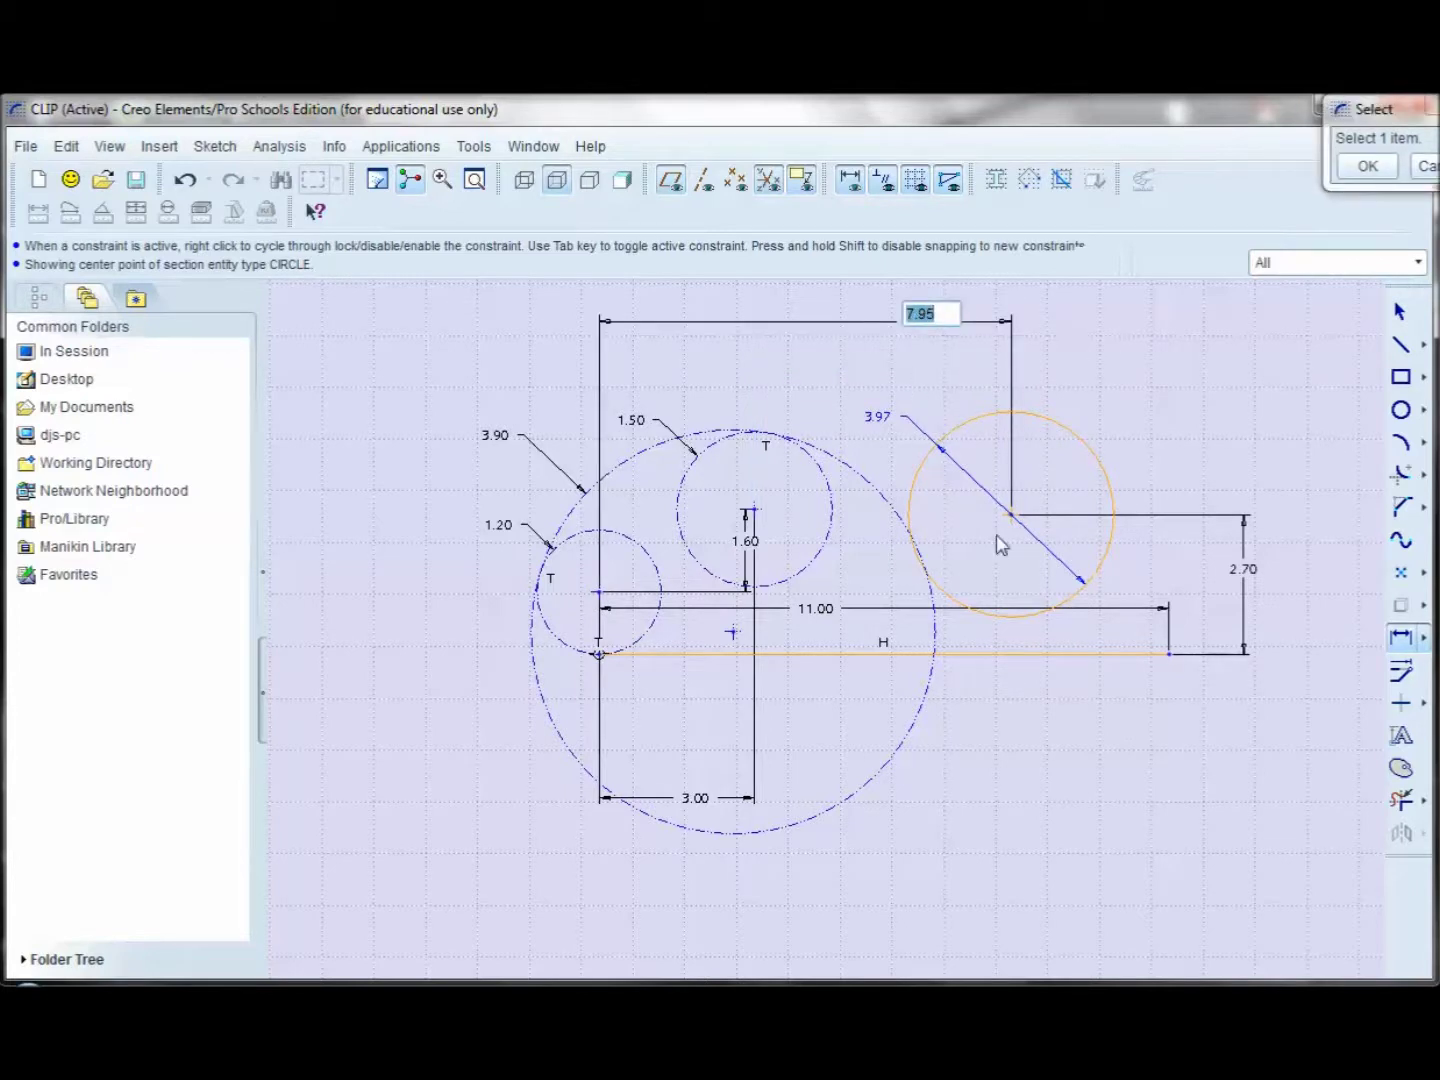
# Change the centre spacing dimension from 7.95 to 7.40.
pyautogui.hotkey('alt', 'Tab')
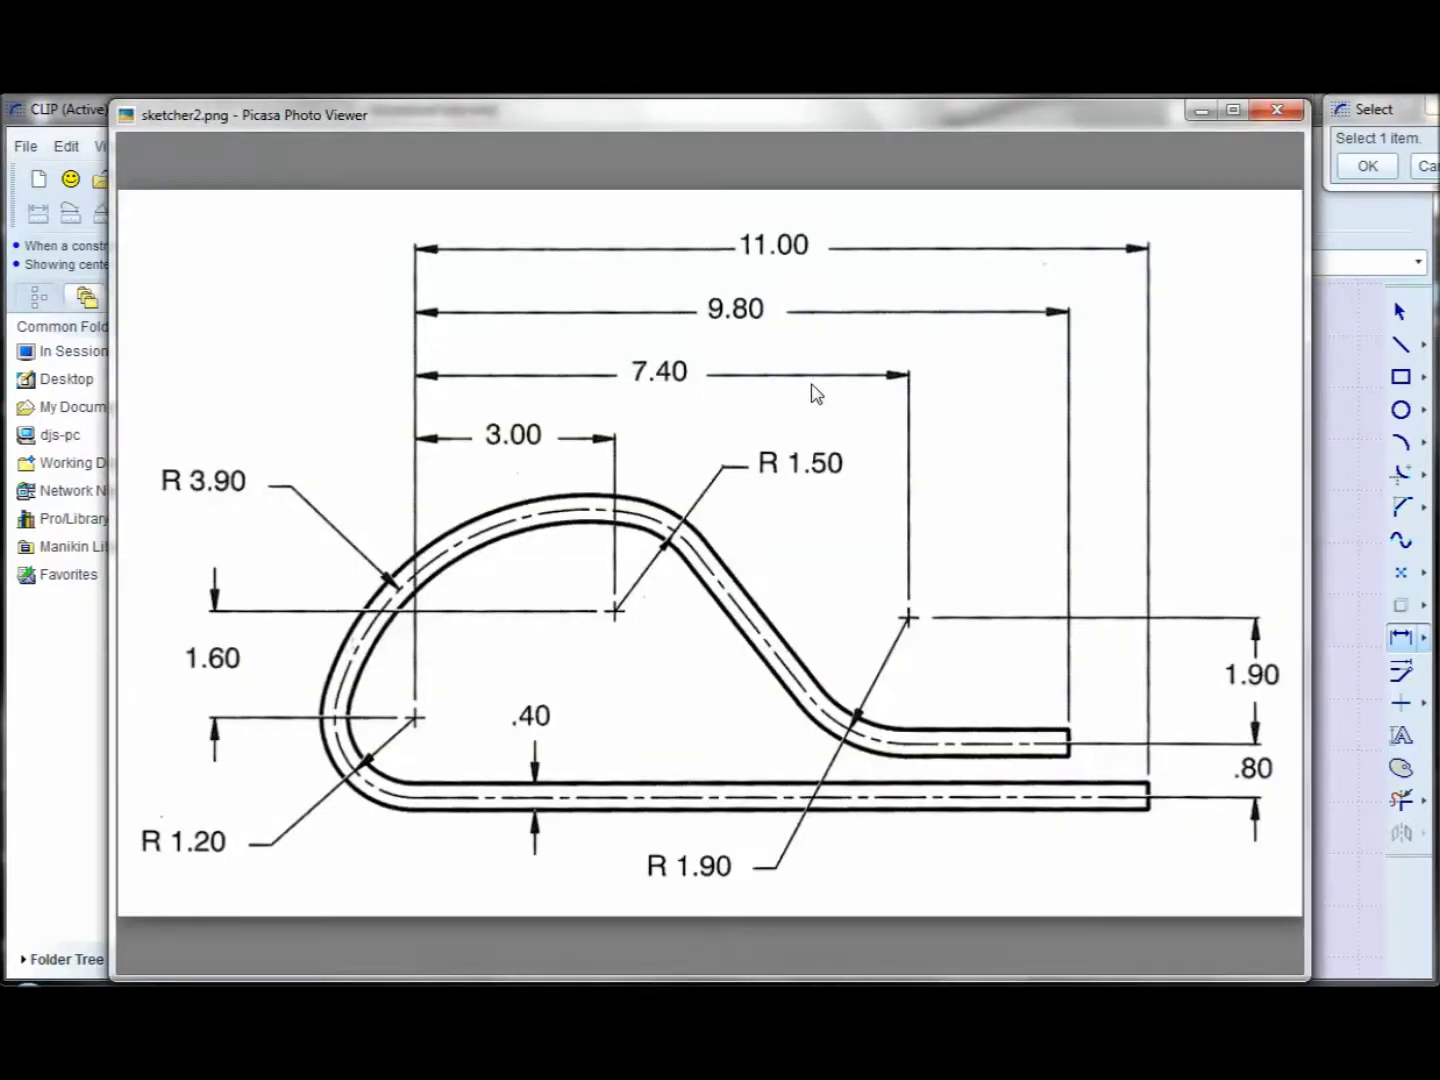
pyautogui.click(1348, 429)
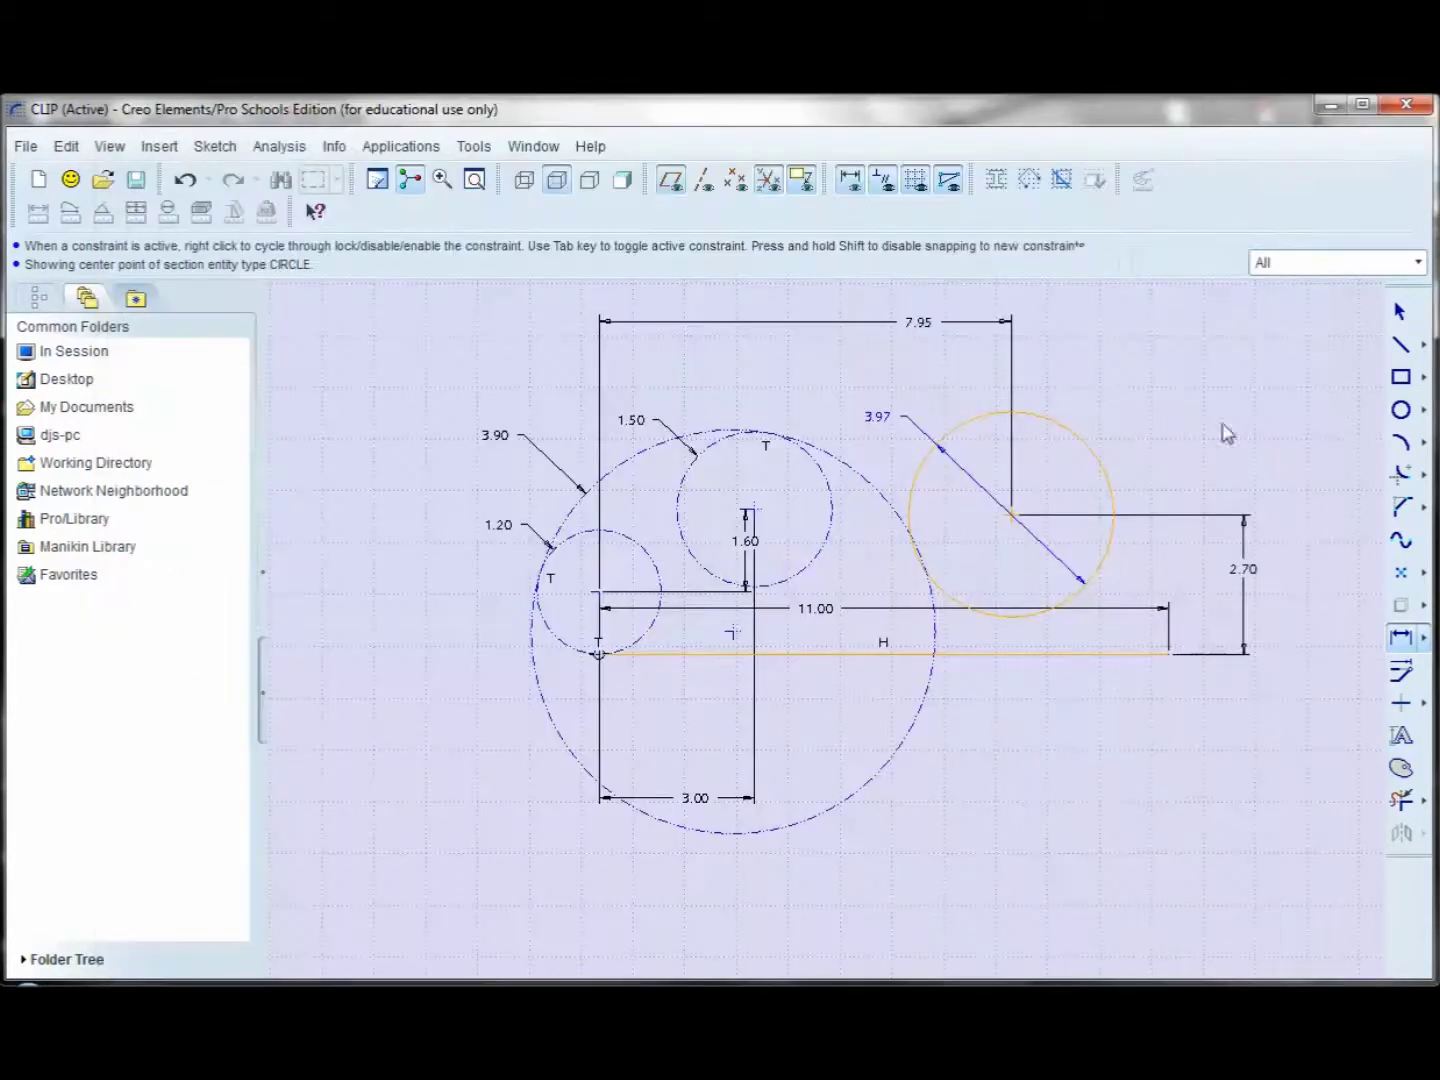
pyautogui.click(922, 329)
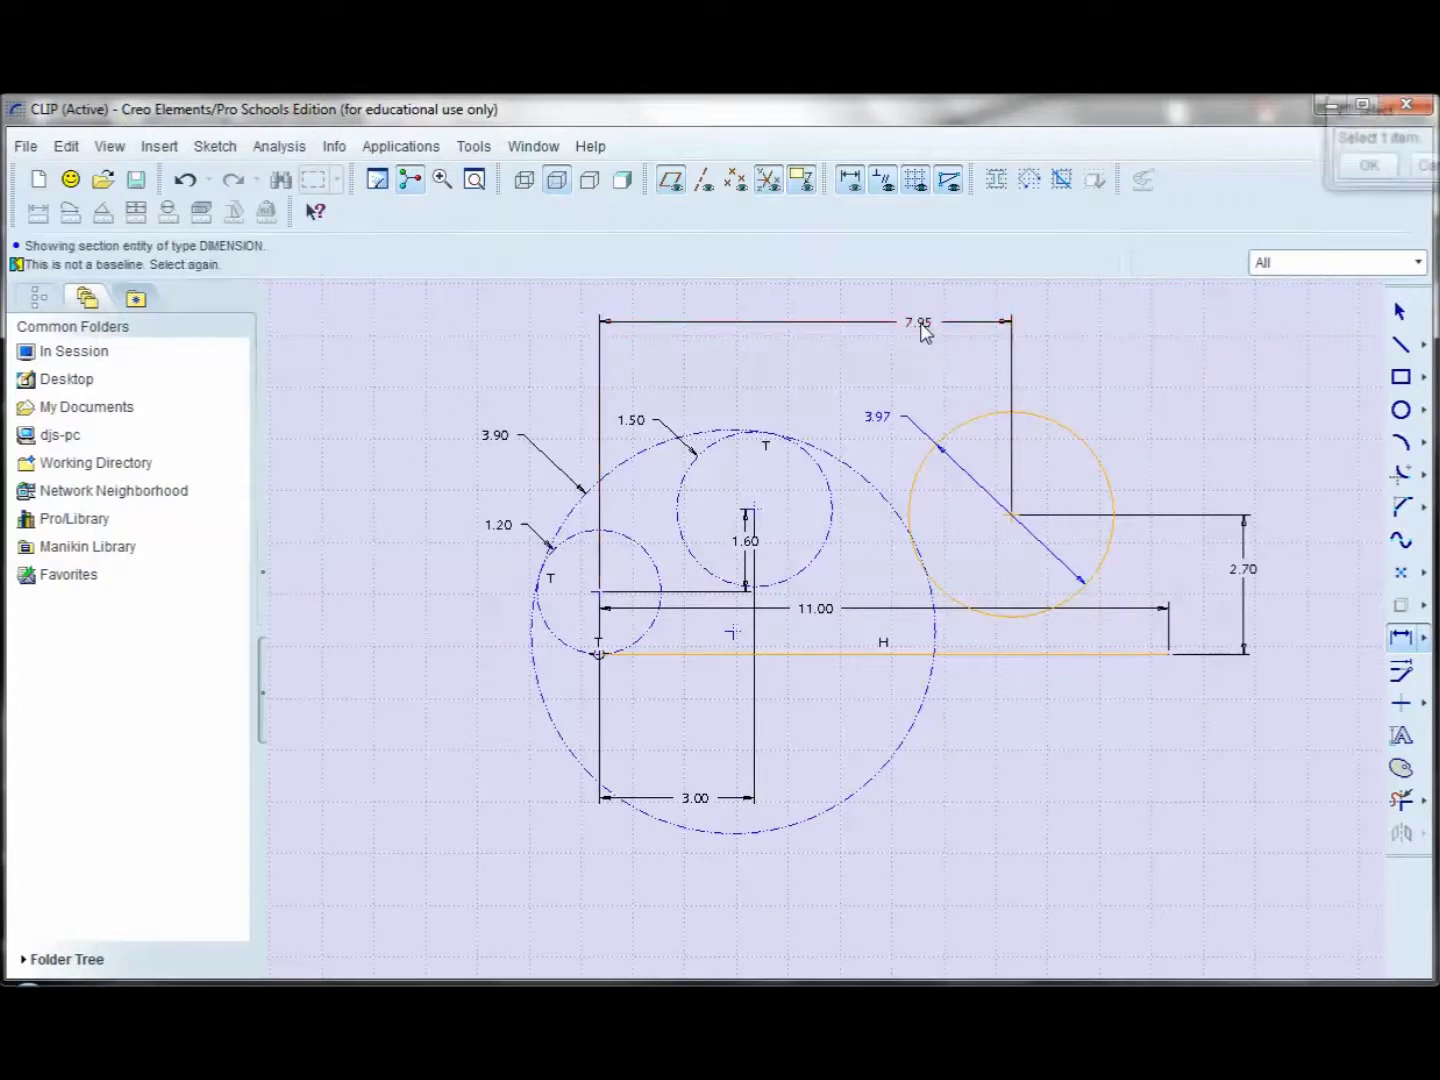
pyautogui.click(1370, 165)
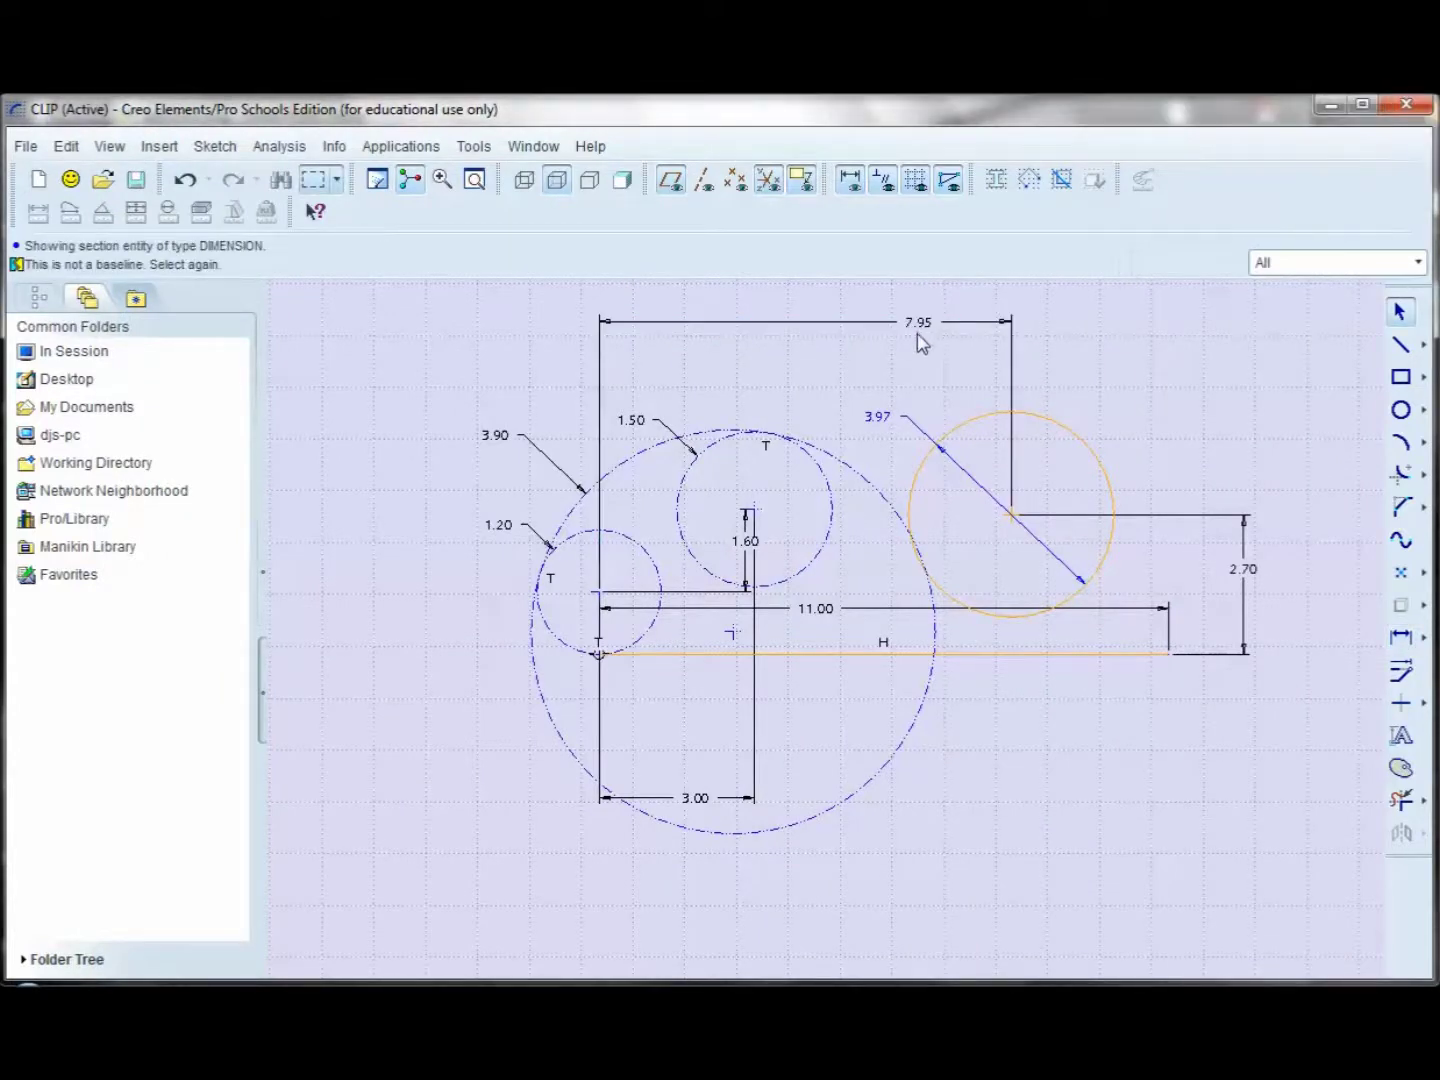
pyautogui.doubleClick(924, 324)
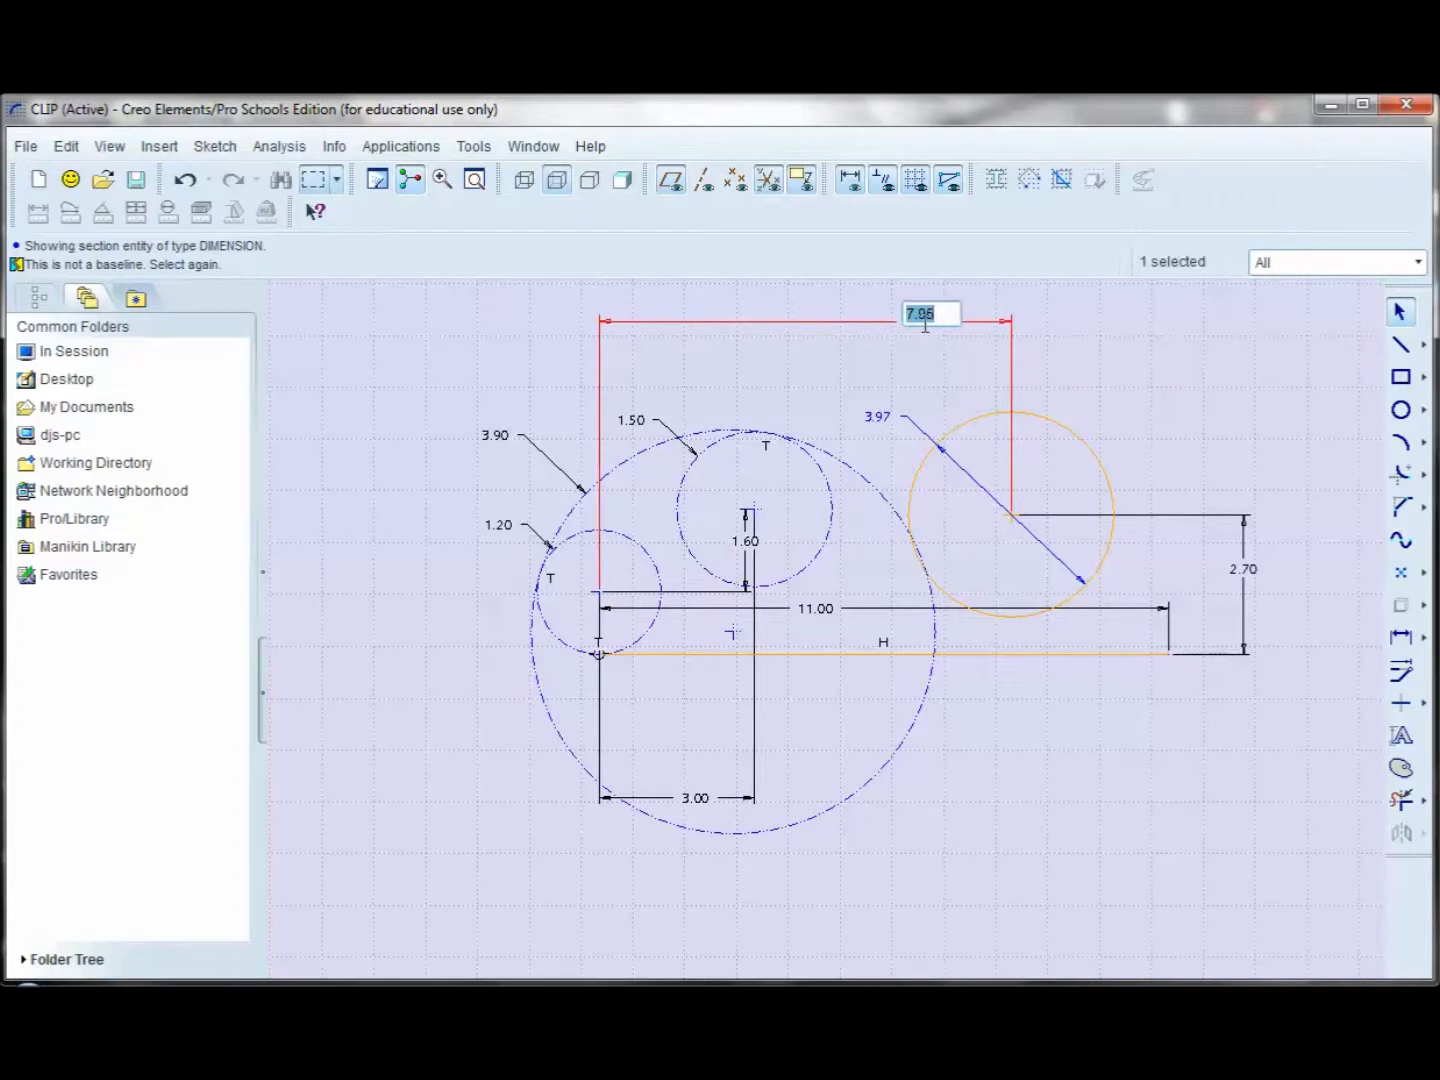
pyautogui.write('7.4')
pyautogui.press('Return')
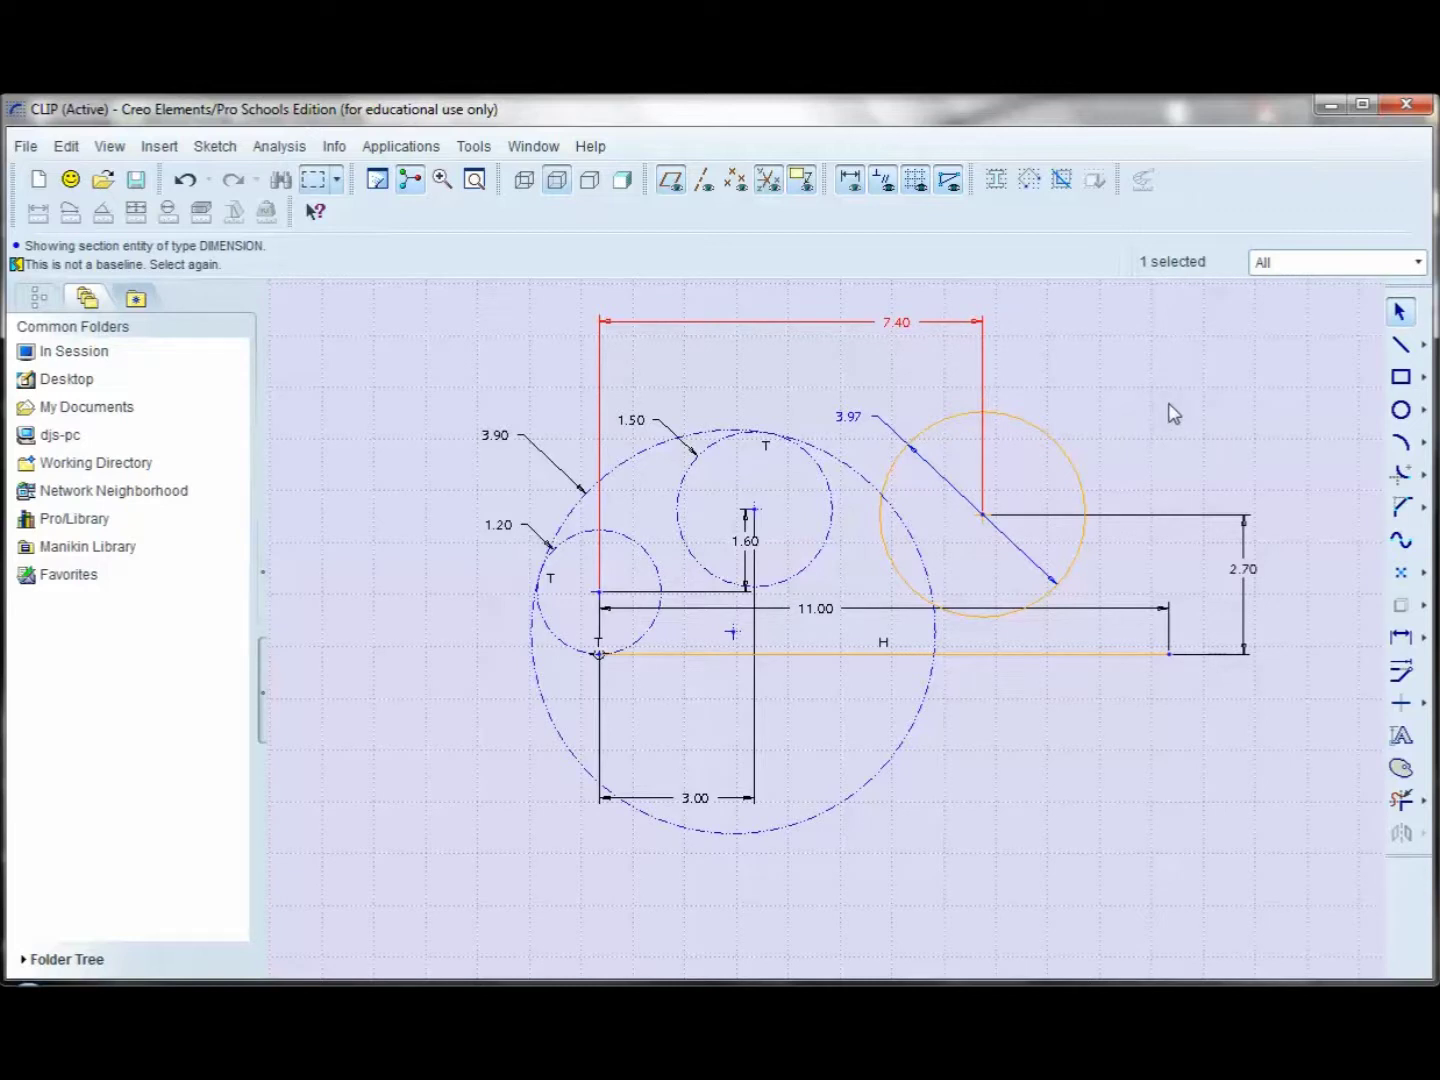
pyautogui.click(350, 530)
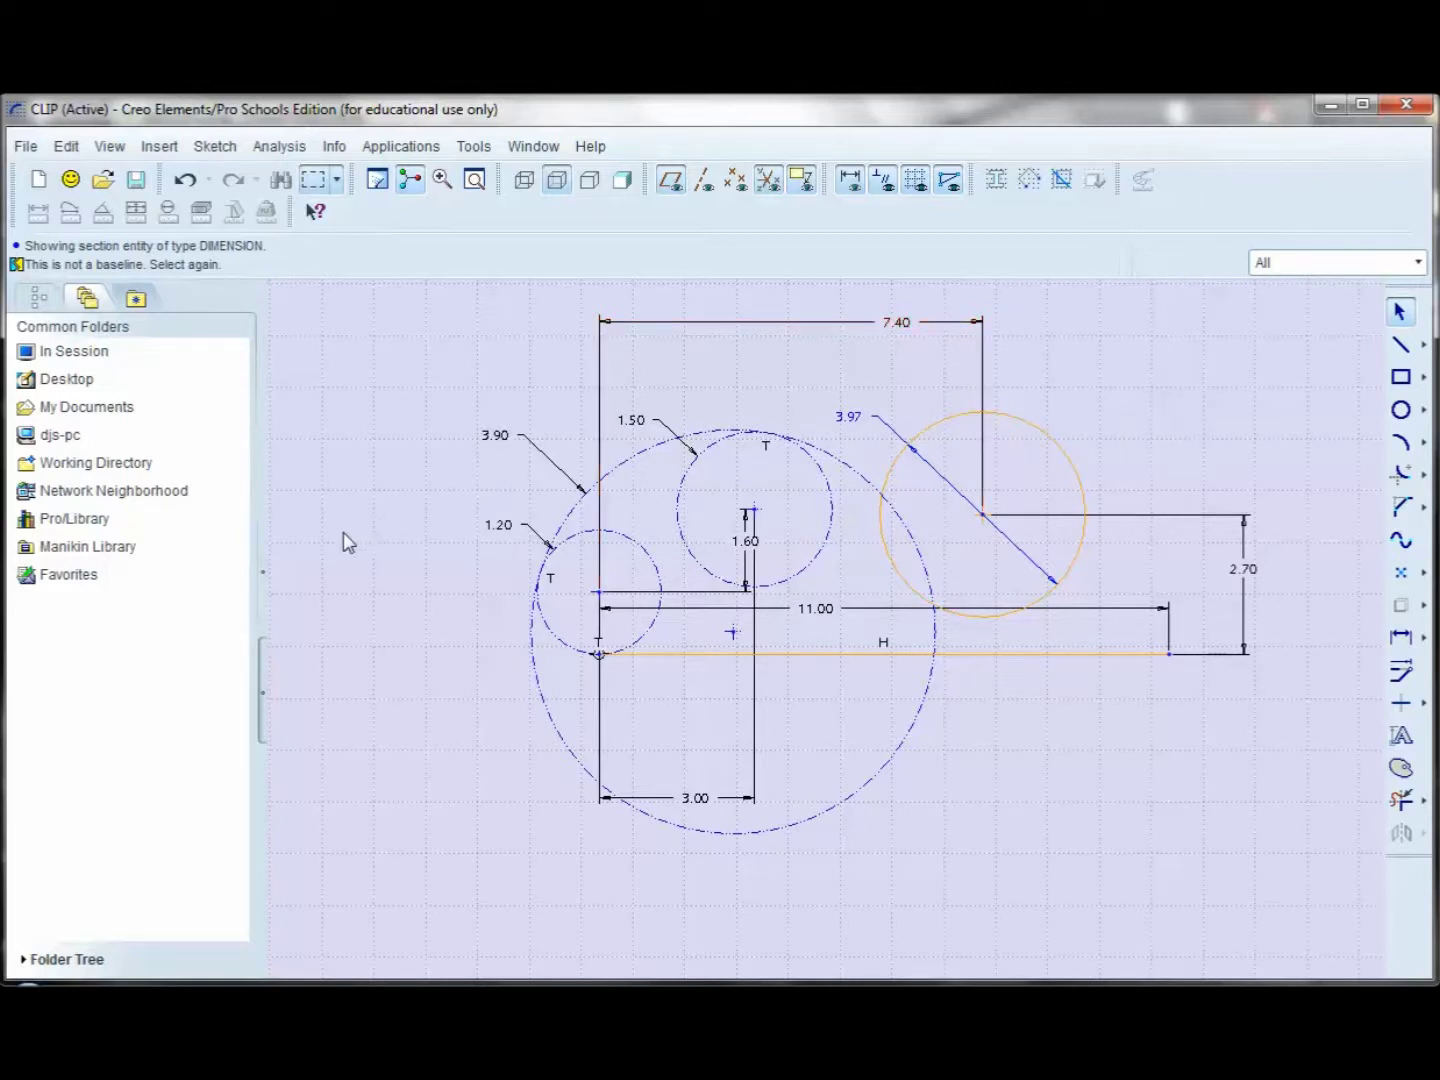
pyautogui.scroll(1, 410, 527)
# Convert the right-hand 3.97 circle to construction geometry.
pyautogui.scroll(-1, 949, 430)
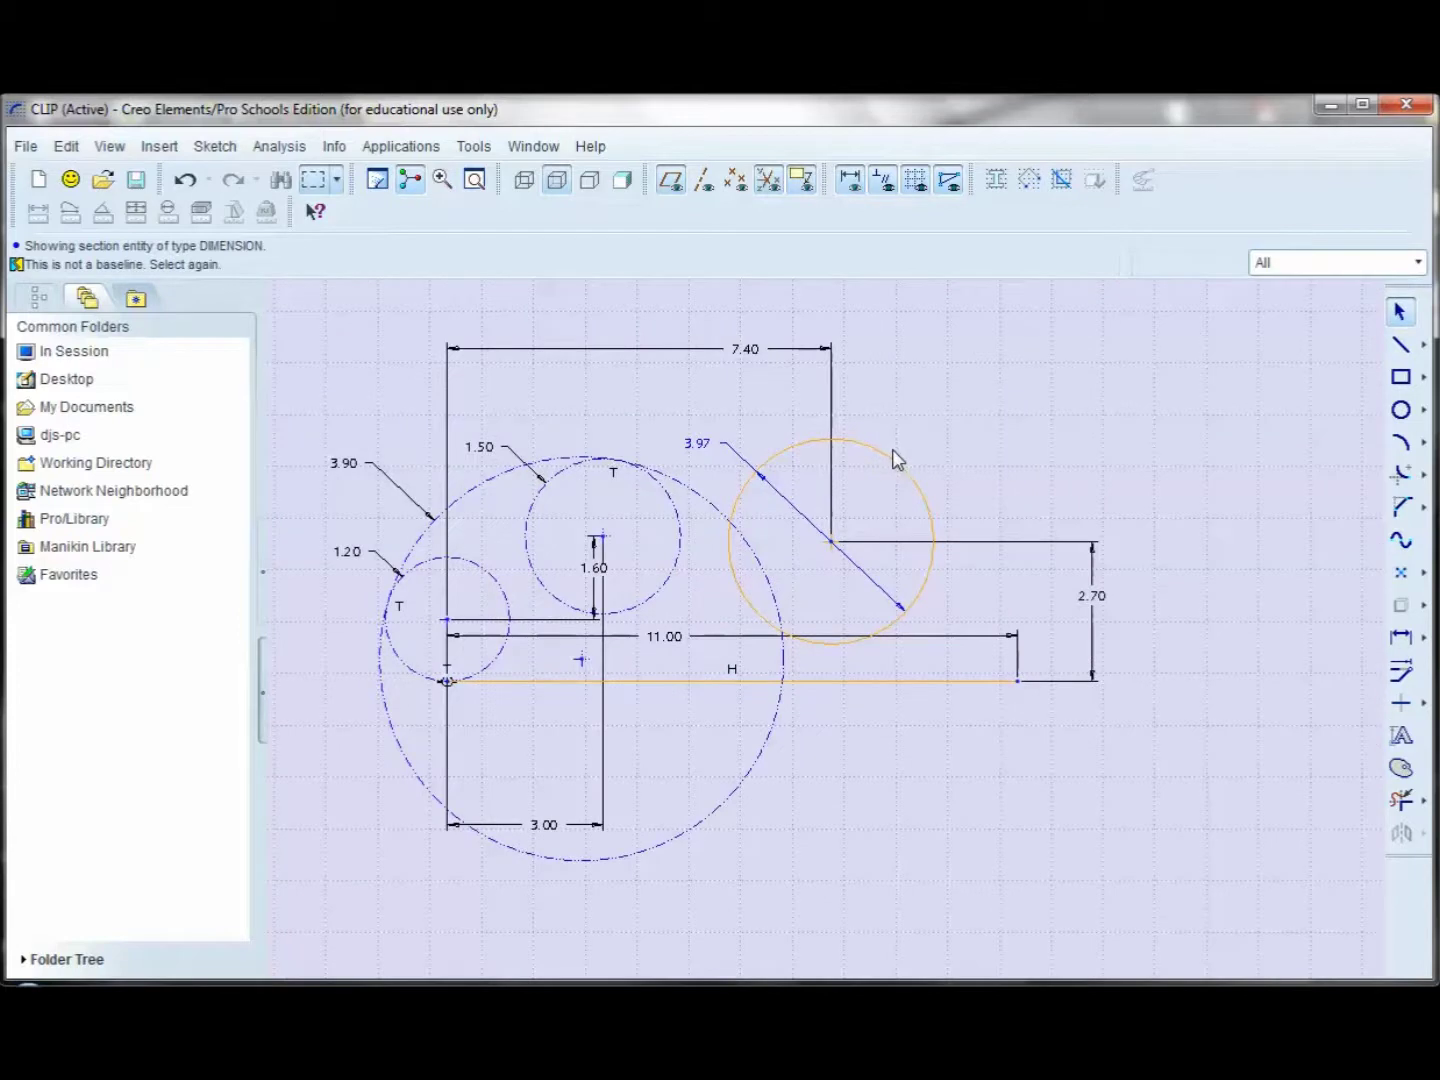
pyautogui.click(897, 465)
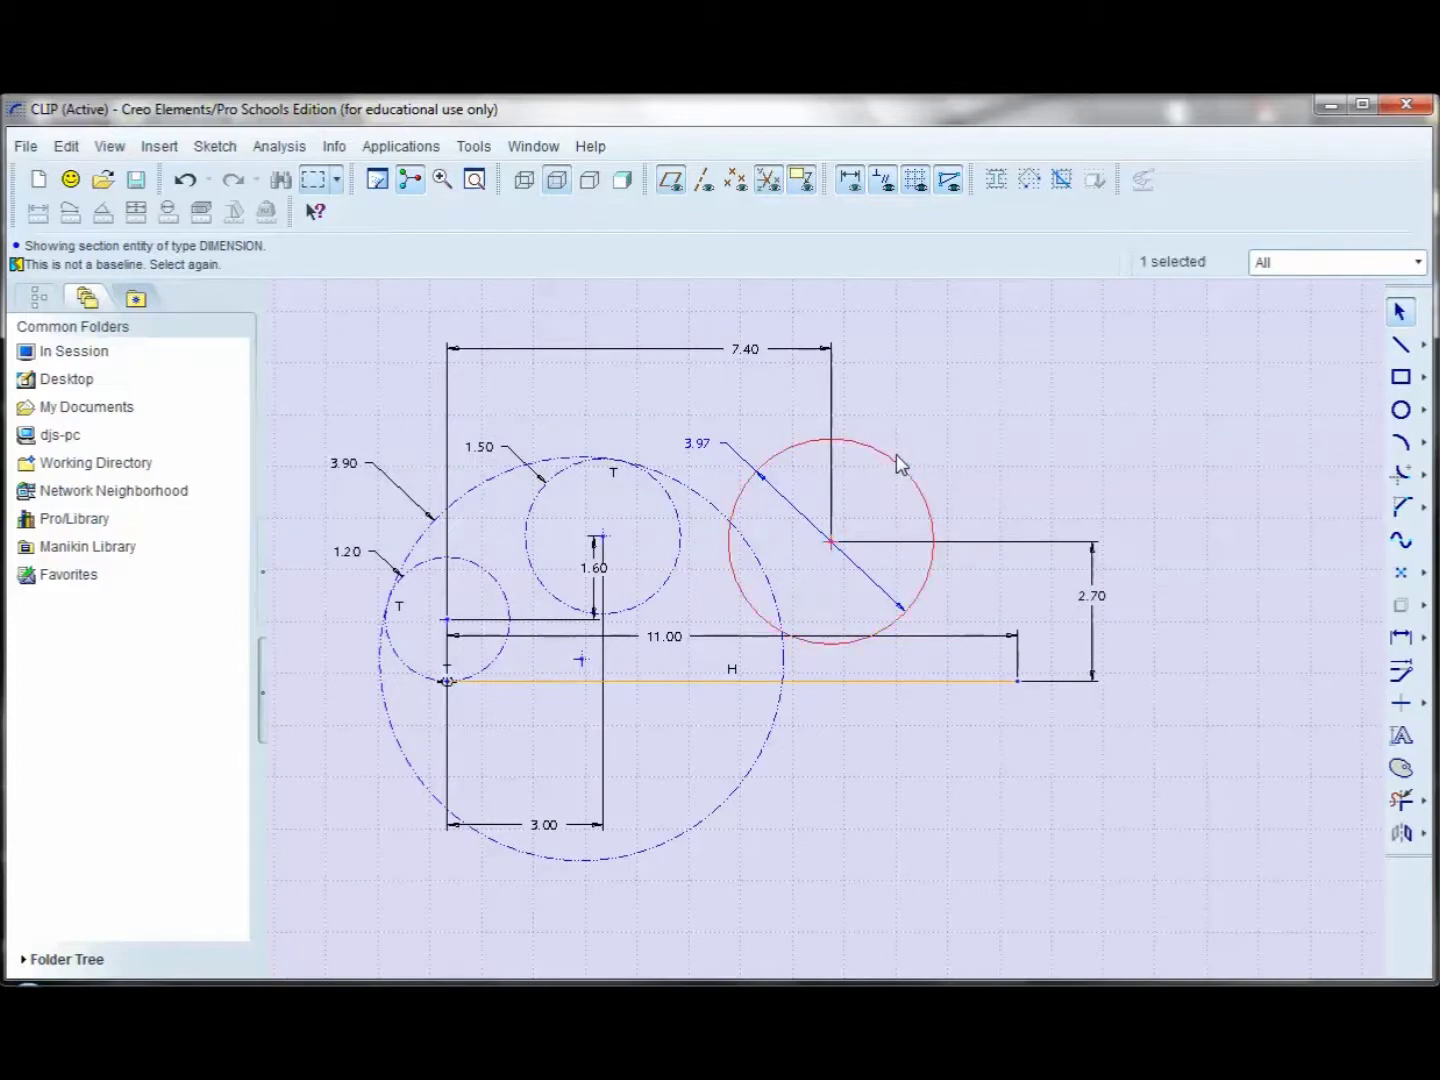
pyautogui.rightClick(993, 440)
pyautogui.click(1035, 527)
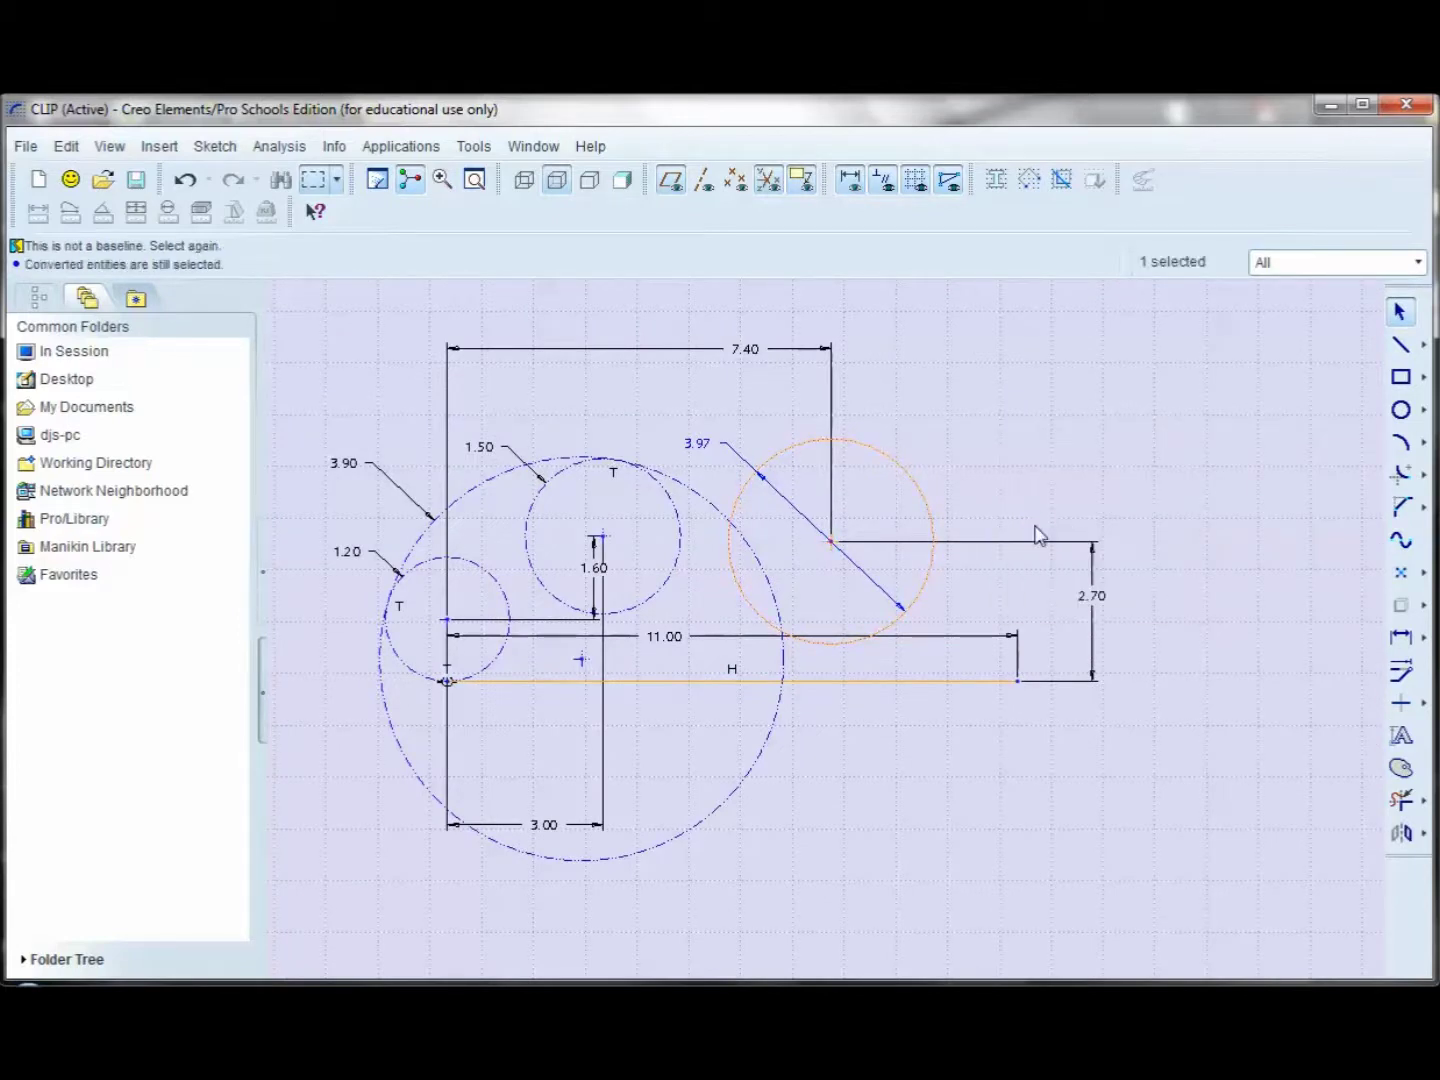
# Give the right circle a PHANTOMFONT line style in Sketch blue.
pyautogui.click(895, 460)
pyautogui.rightClick(1009, 430)
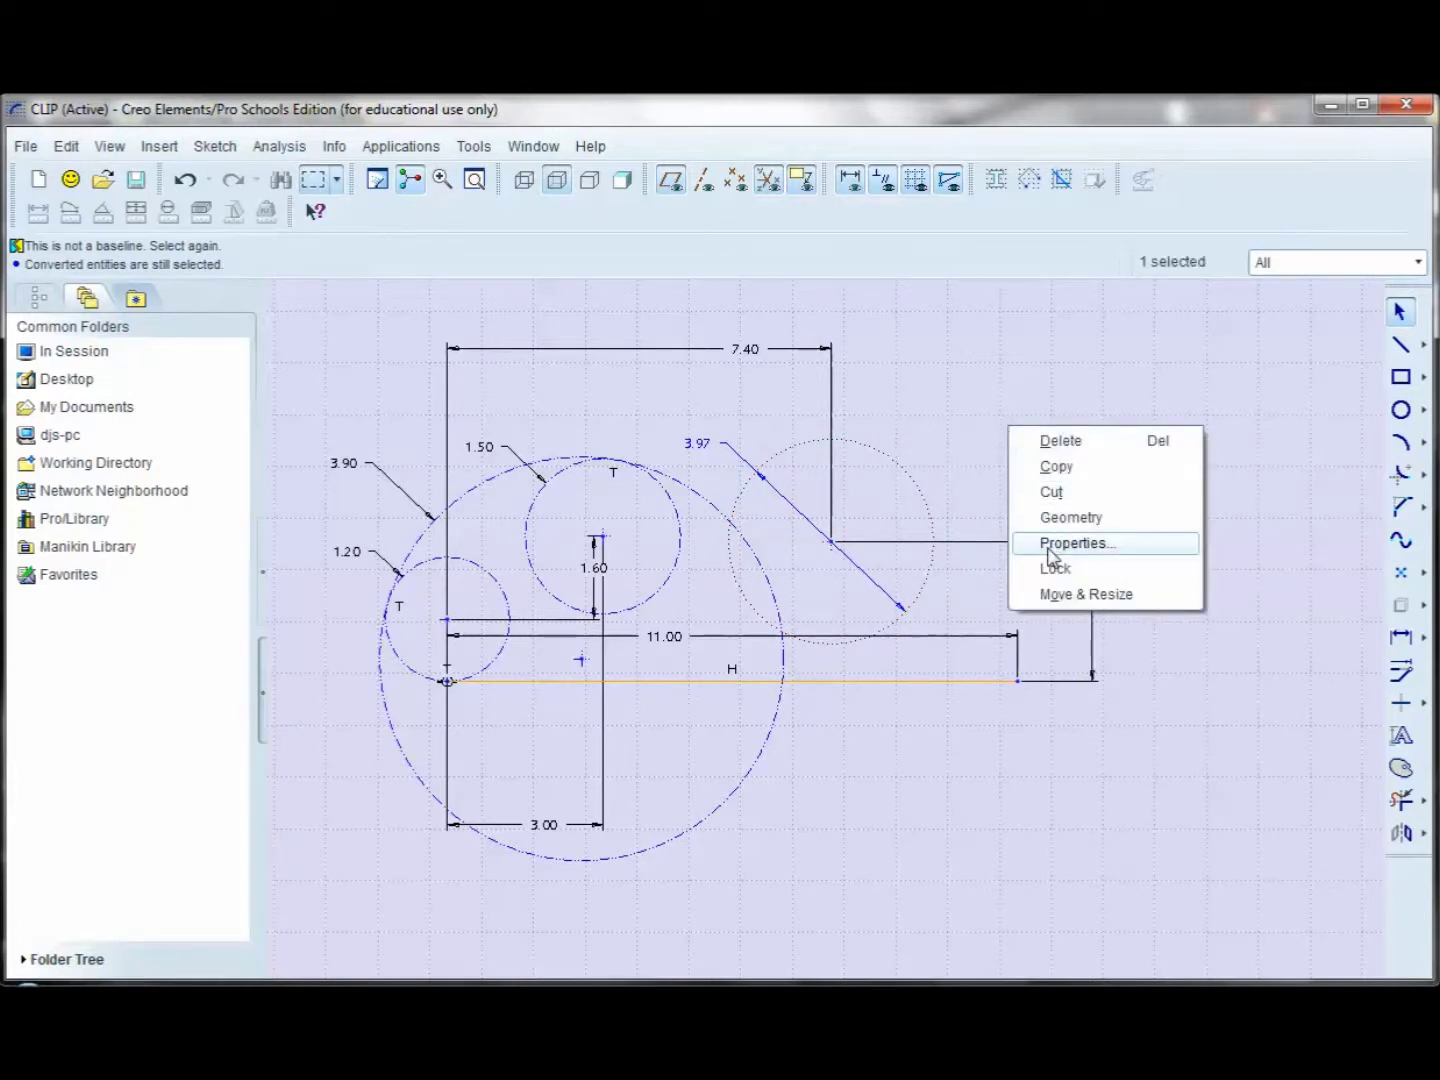
pyautogui.click(1051, 543)
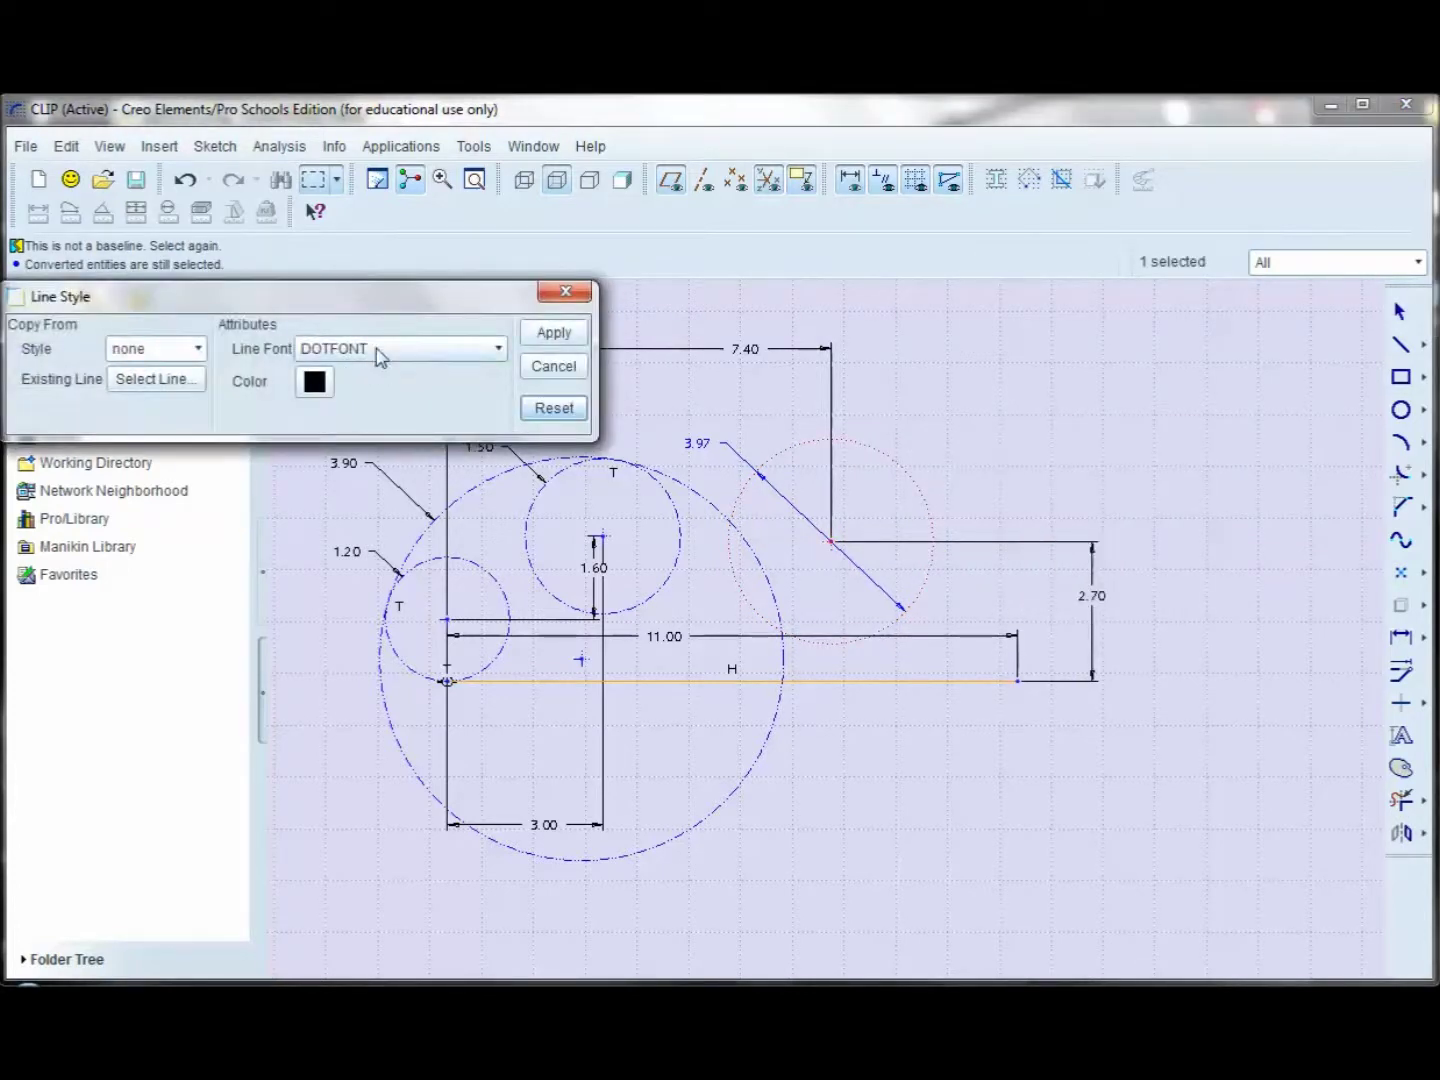
pyautogui.click(376, 352)
pyautogui.click(357, 431)
pyautogui.click(314, 382)
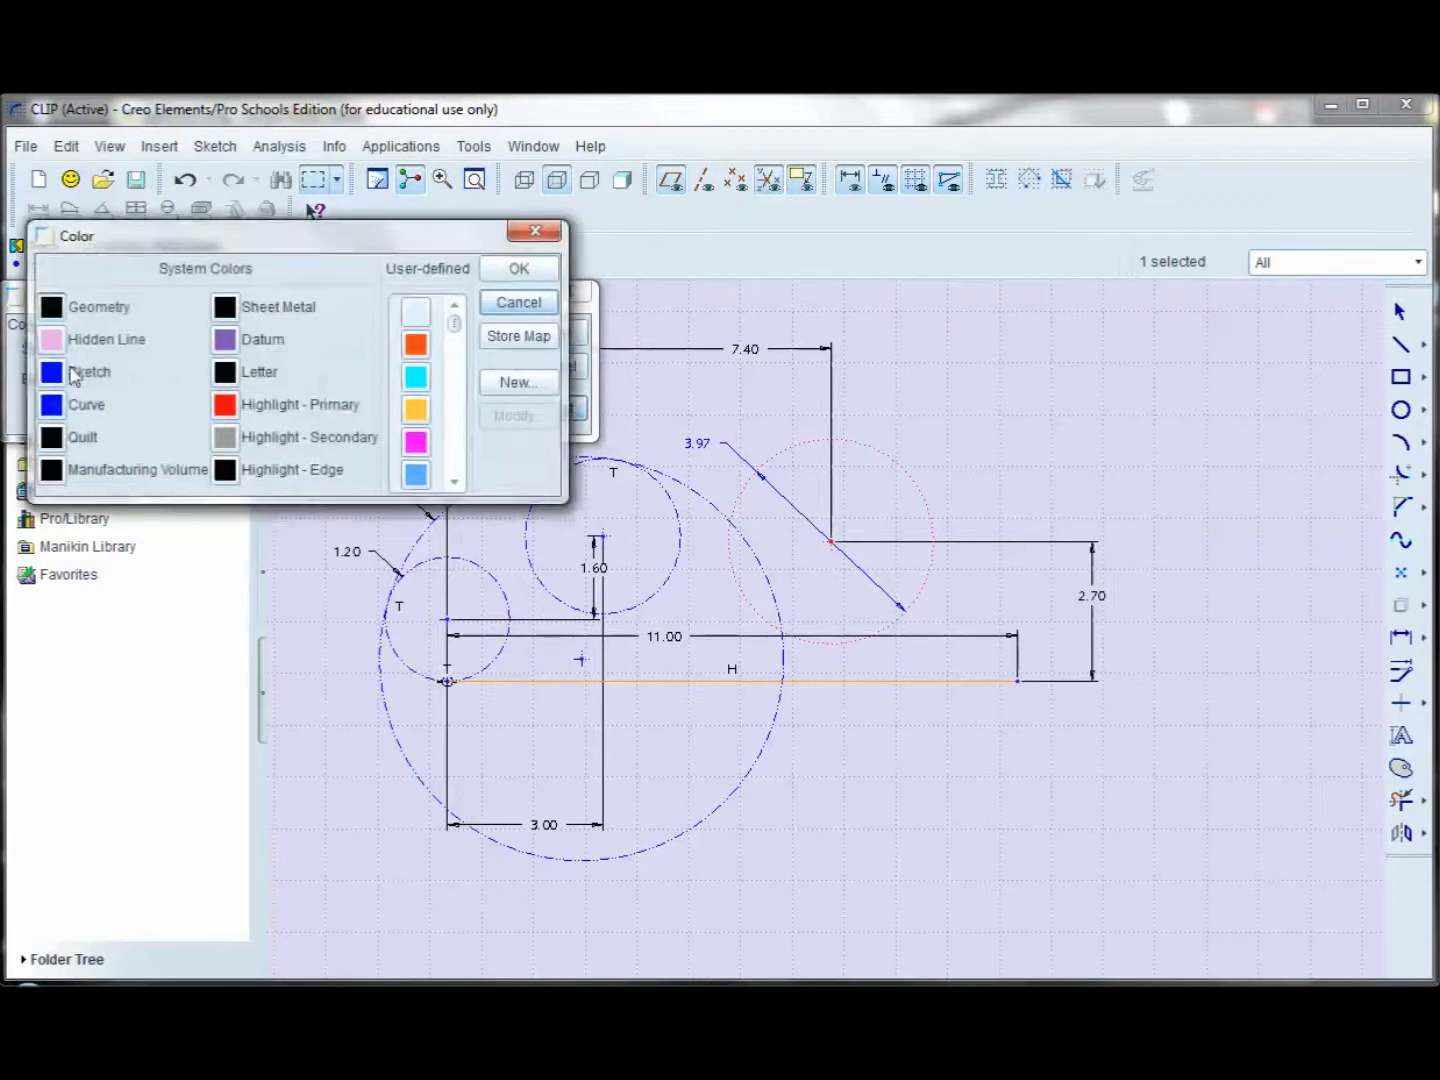
pyautogui.click(52, 371)
pyautogui.click(519, 268)
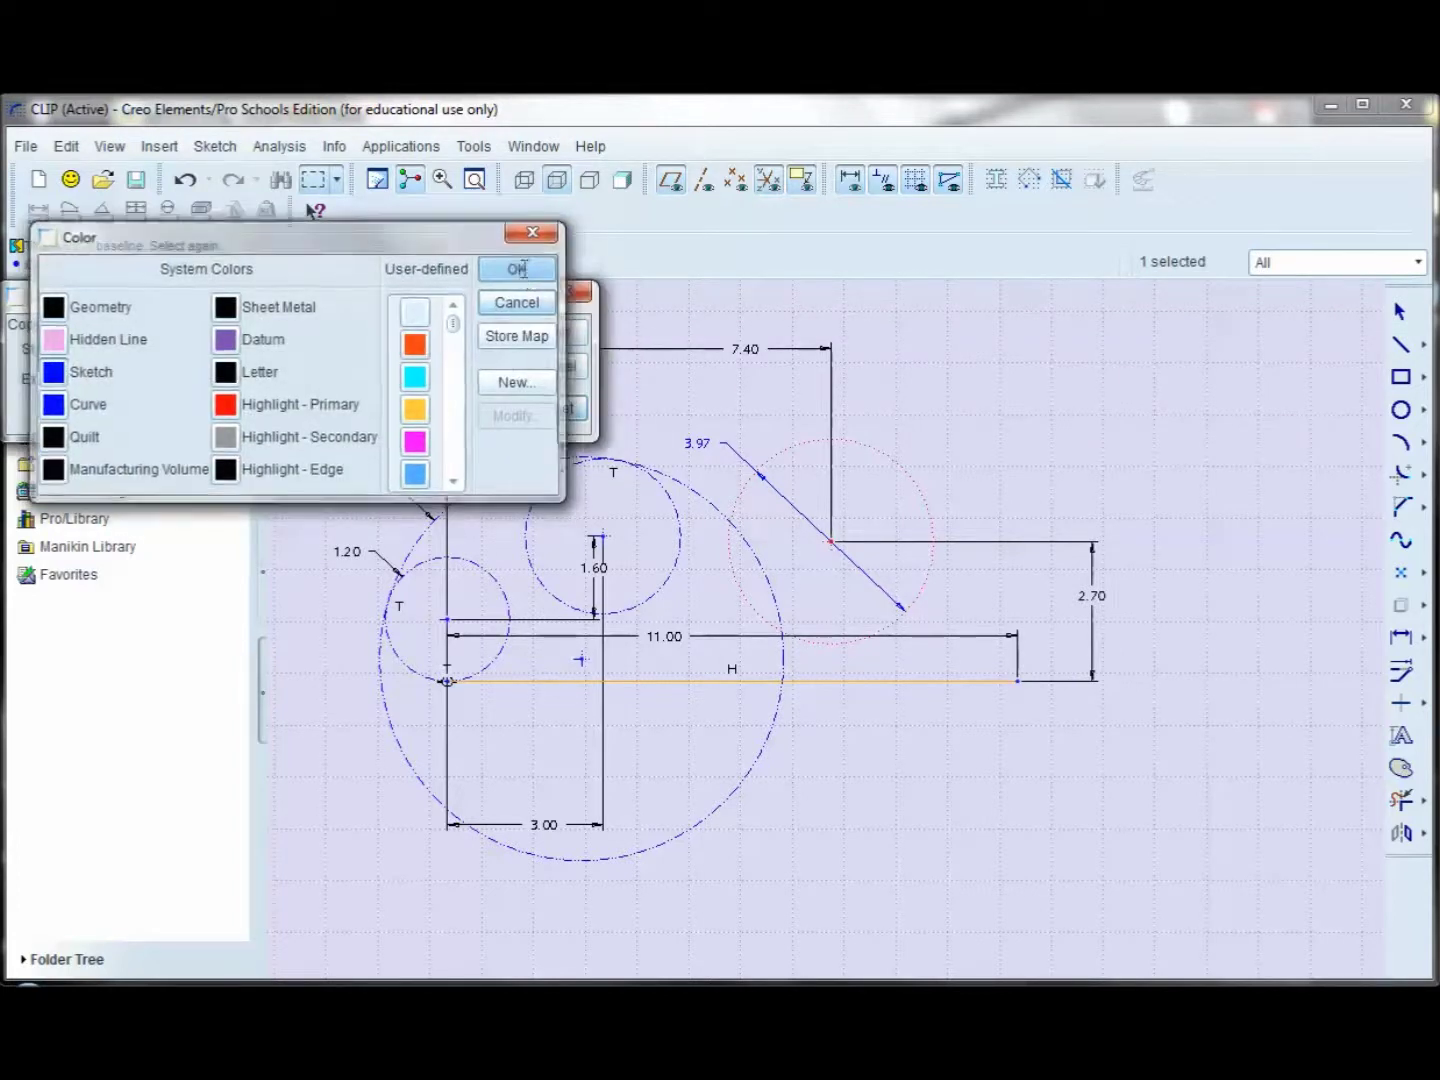
pyautogui.click(553, 334)
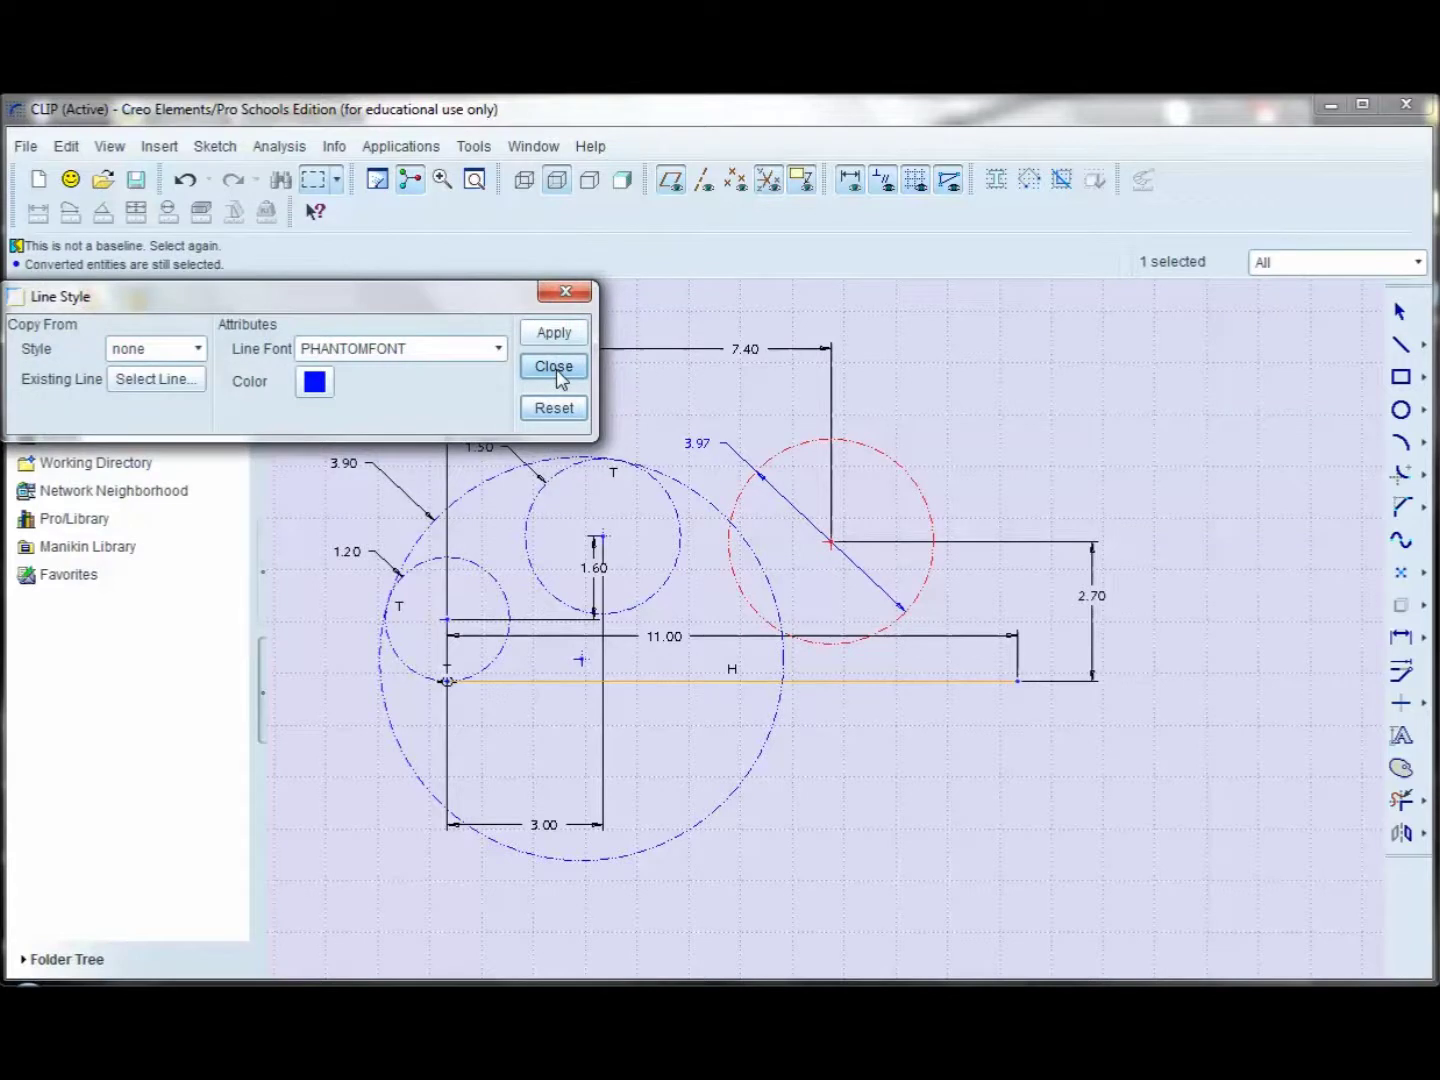
pyautogui.click(555, 369)
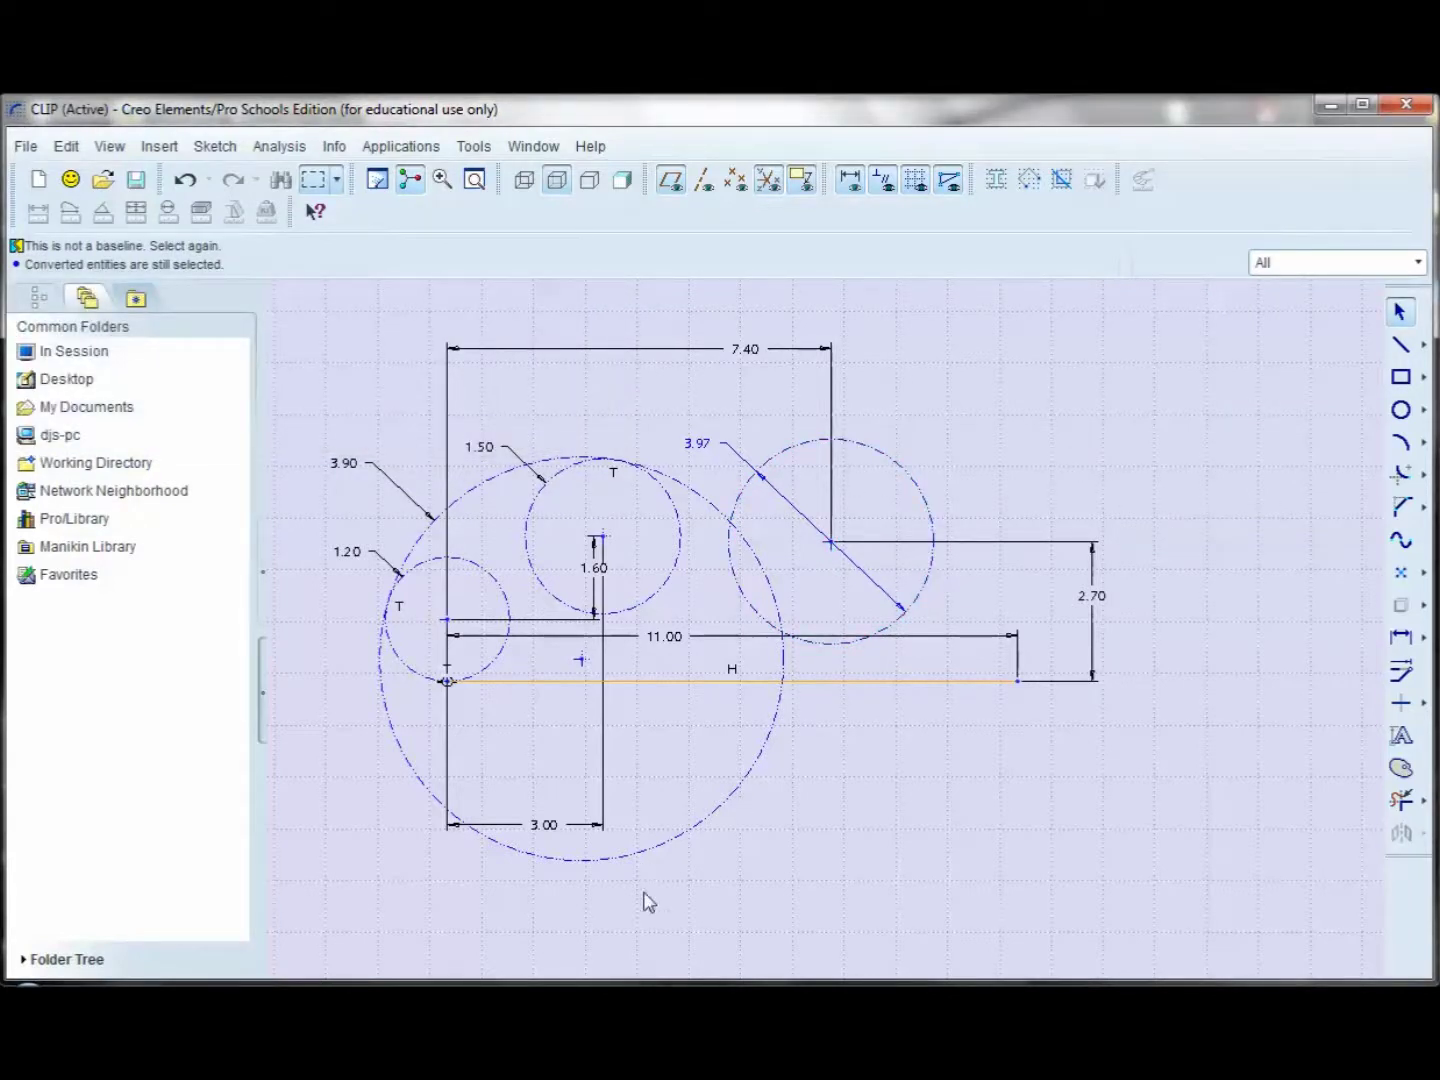
# After checking the reference, draw a short line from the right circle's bottom extending right.
pyautogui.hotkey('alt', 'Tab')
pyautogui.click(1330, 383)
pyautogui.click(1401, 345)
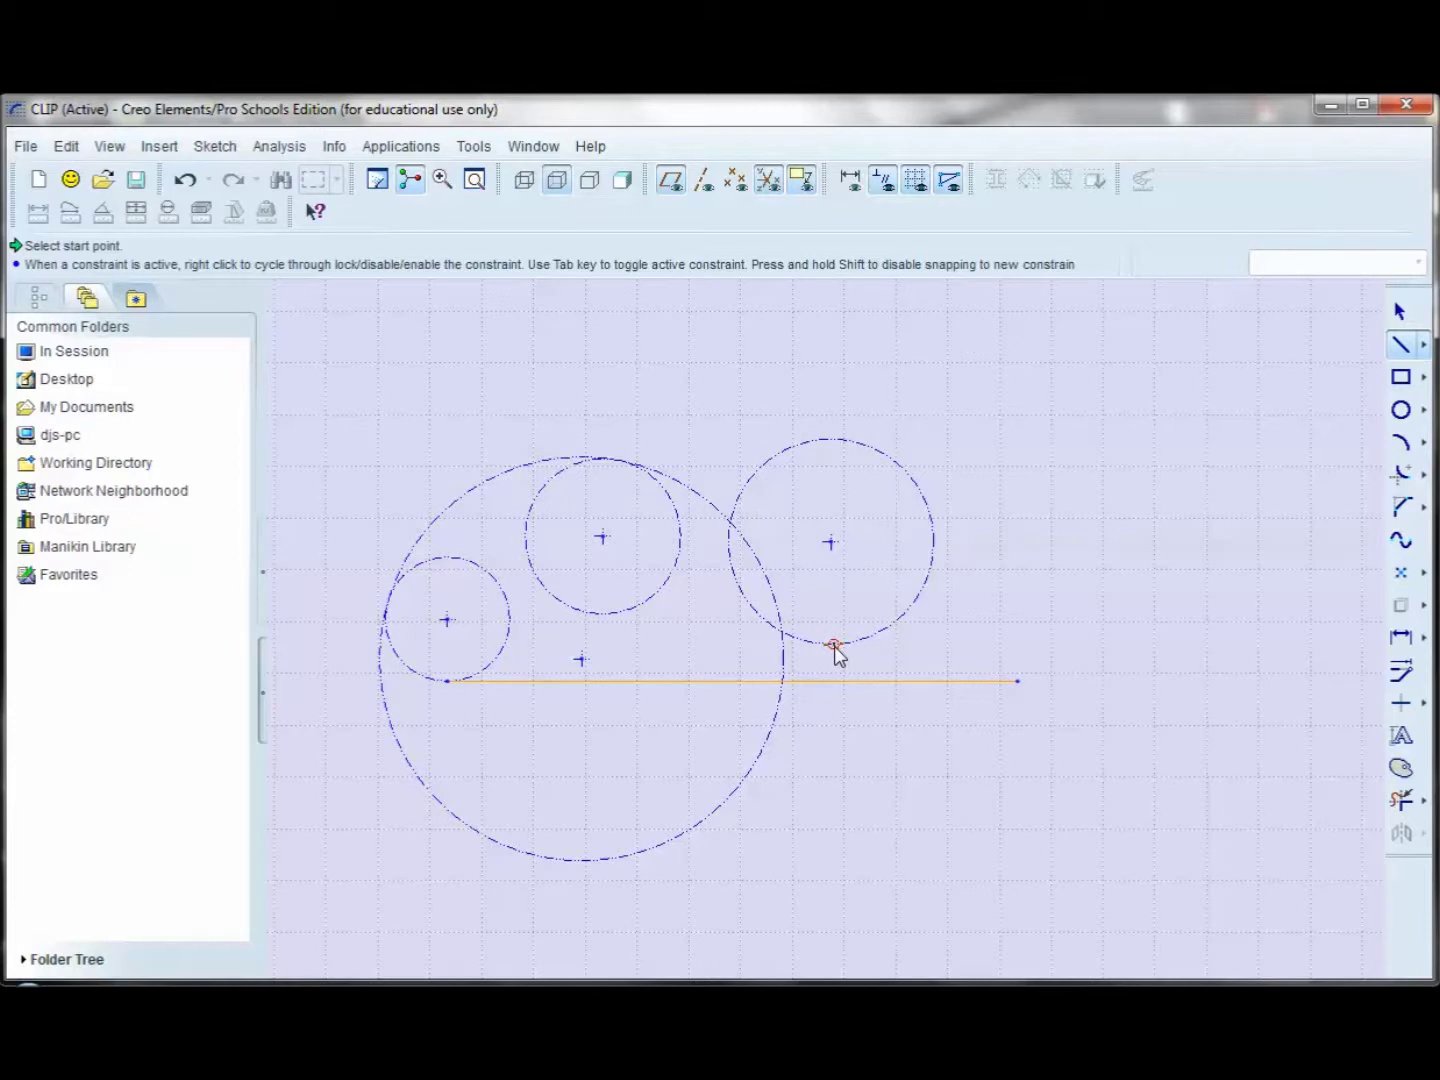
pyautogui.click(835, 645)
pyautogui.click(967, 640)
pyautogui.middleClick(1077, 553)
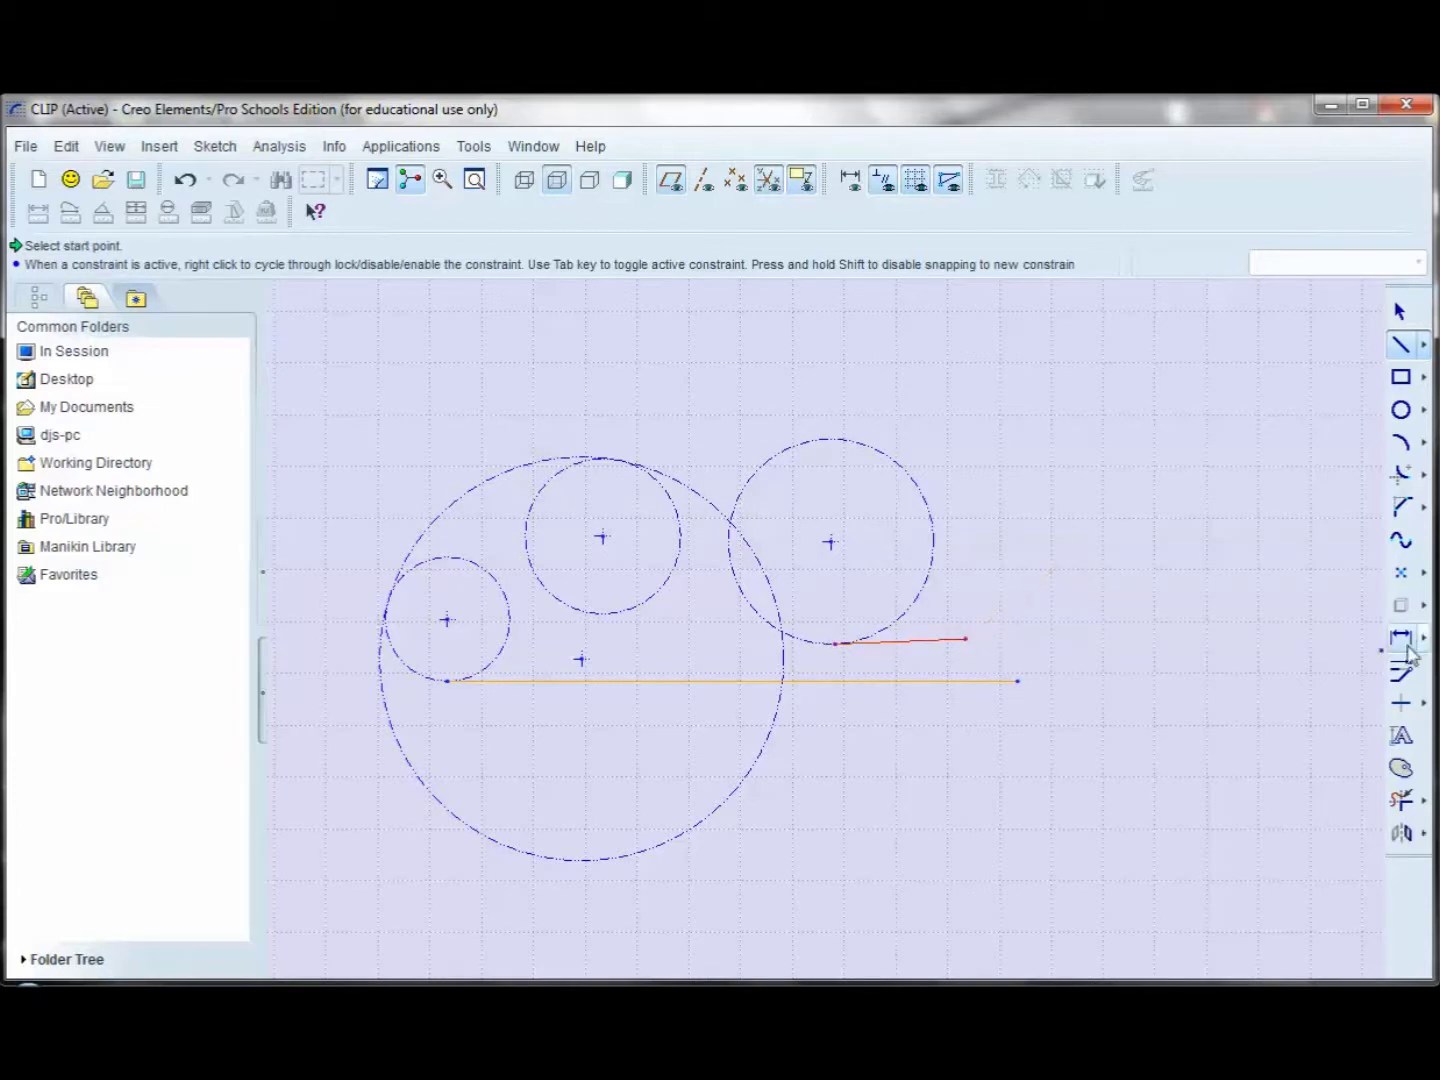
# Constrain the short line horizontal and begin dimensioning its right end.
pyautogui.click(1400, 706)
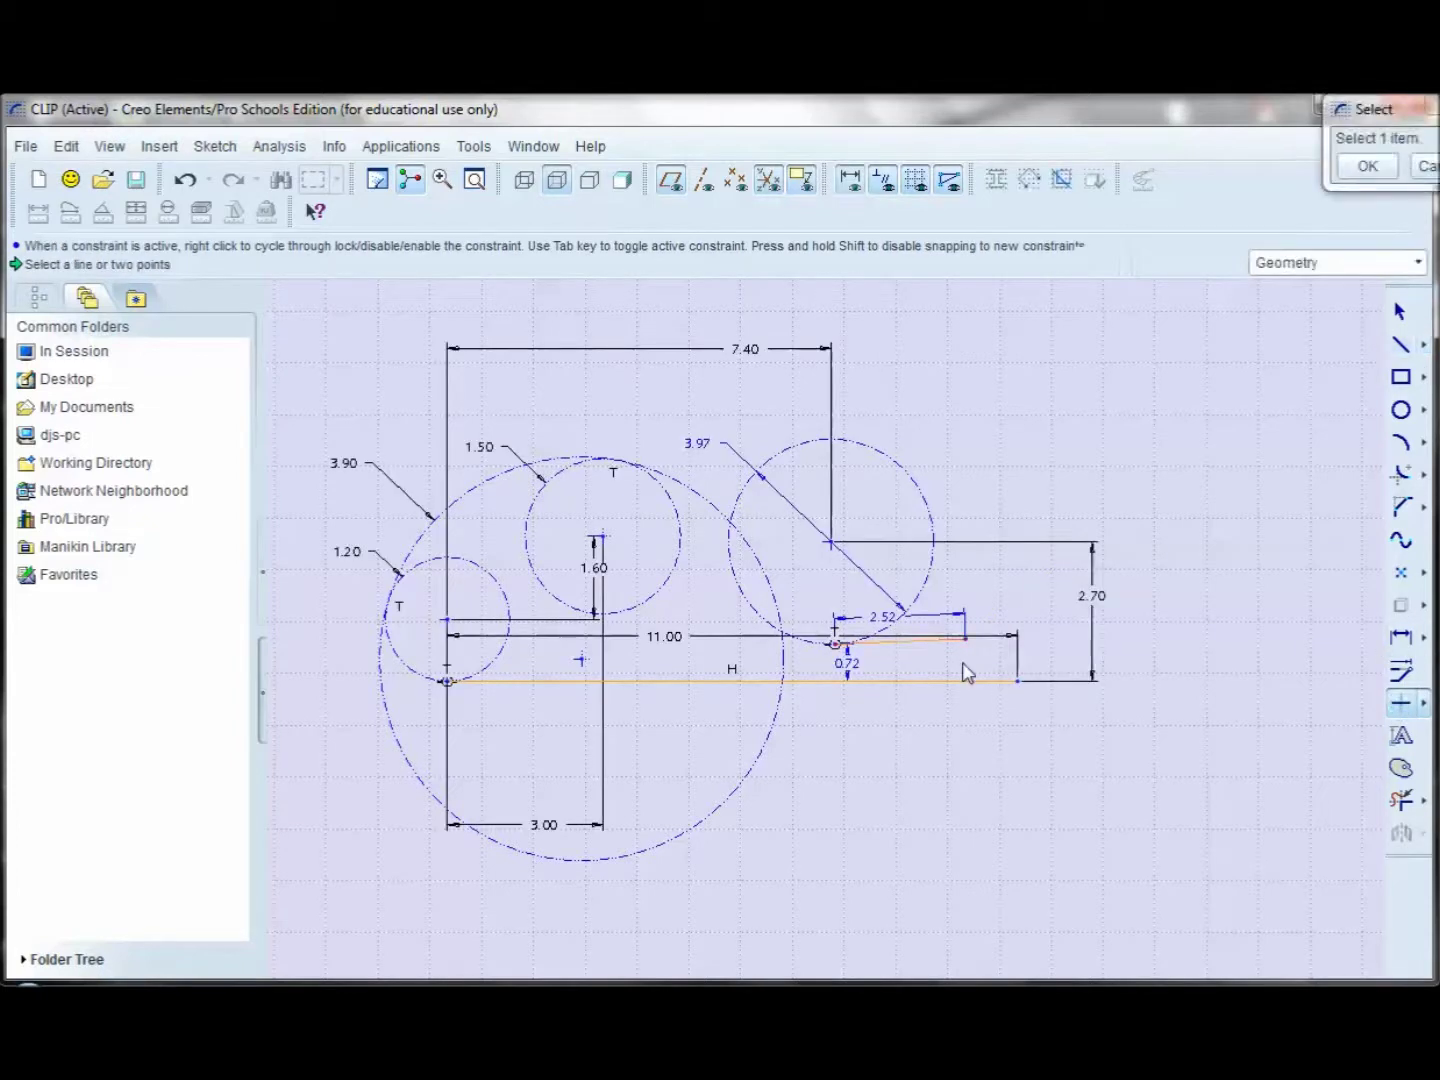
pyautogui.click(932, 641)
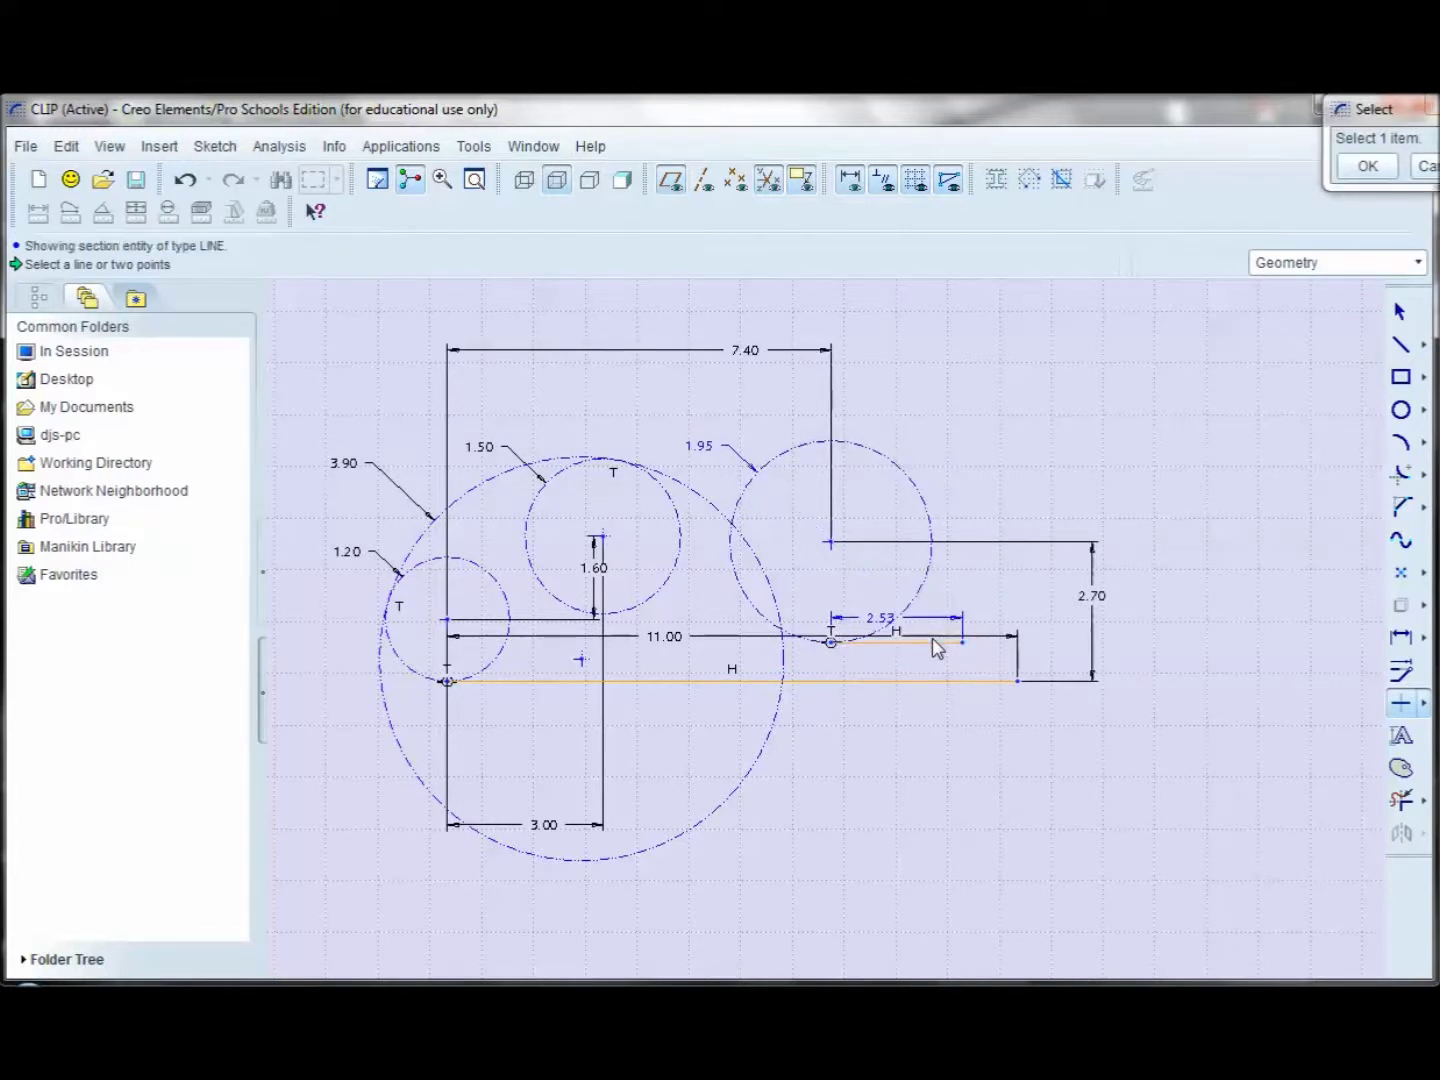
pyautogui.click(934, 680)
pyautogui.click(1402, 638)
pyautogui.click(962, 645)
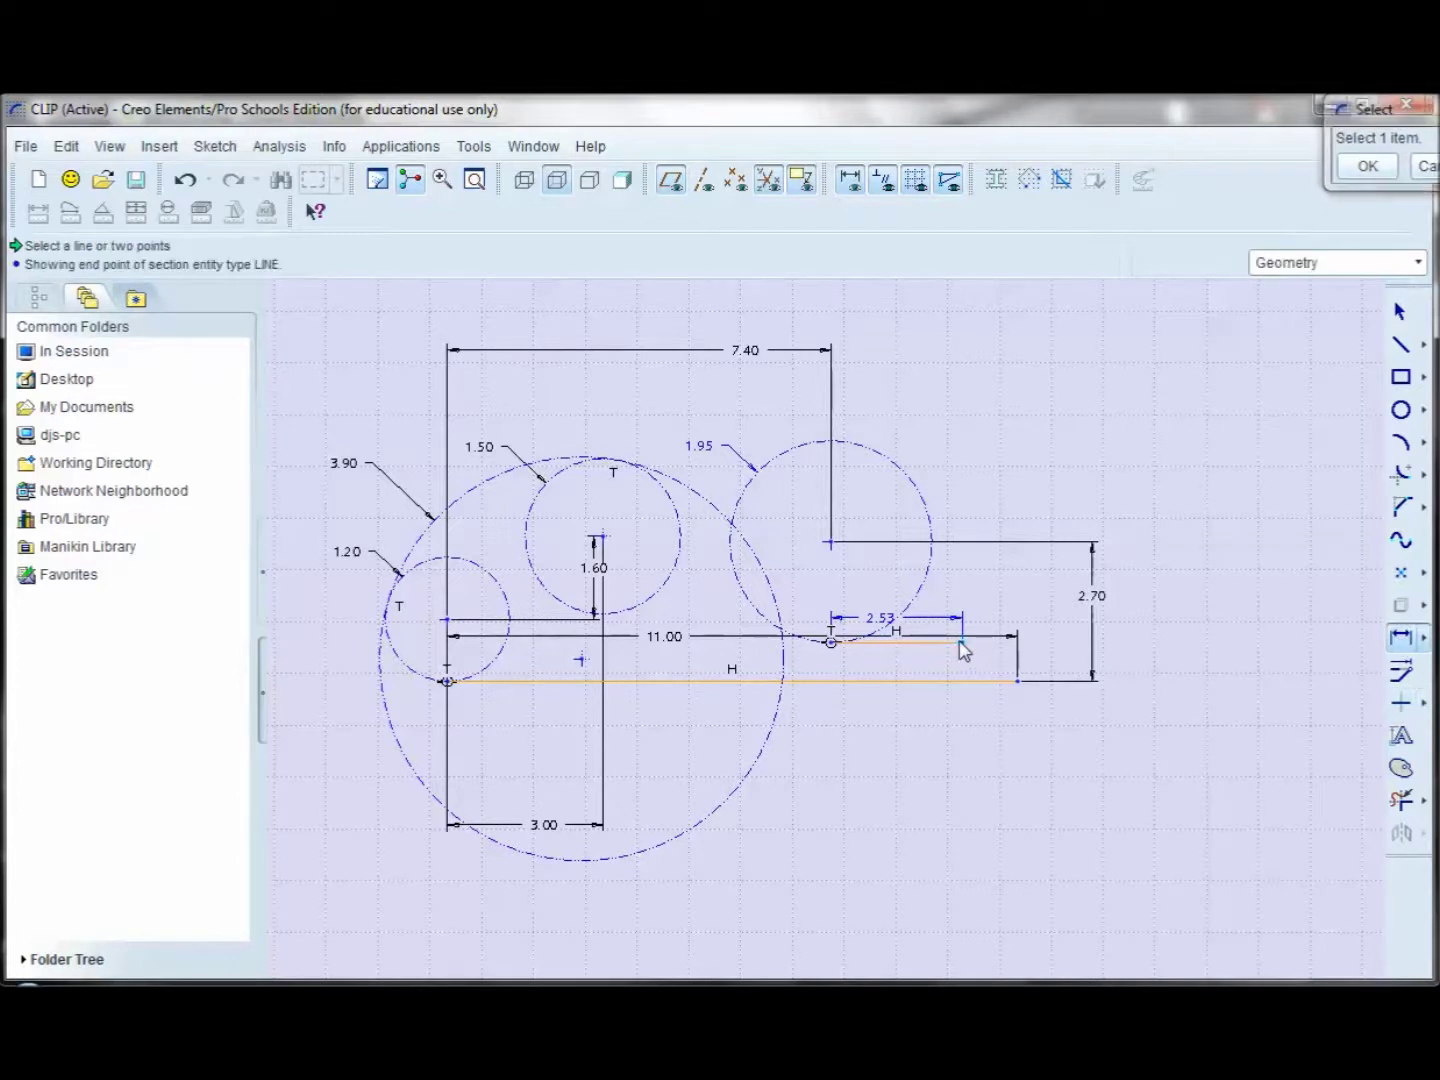
# Place a 9.80 horizontal dimension from the small circle's centre to the short line's end.
pyautogui.middleClick(805, 311)
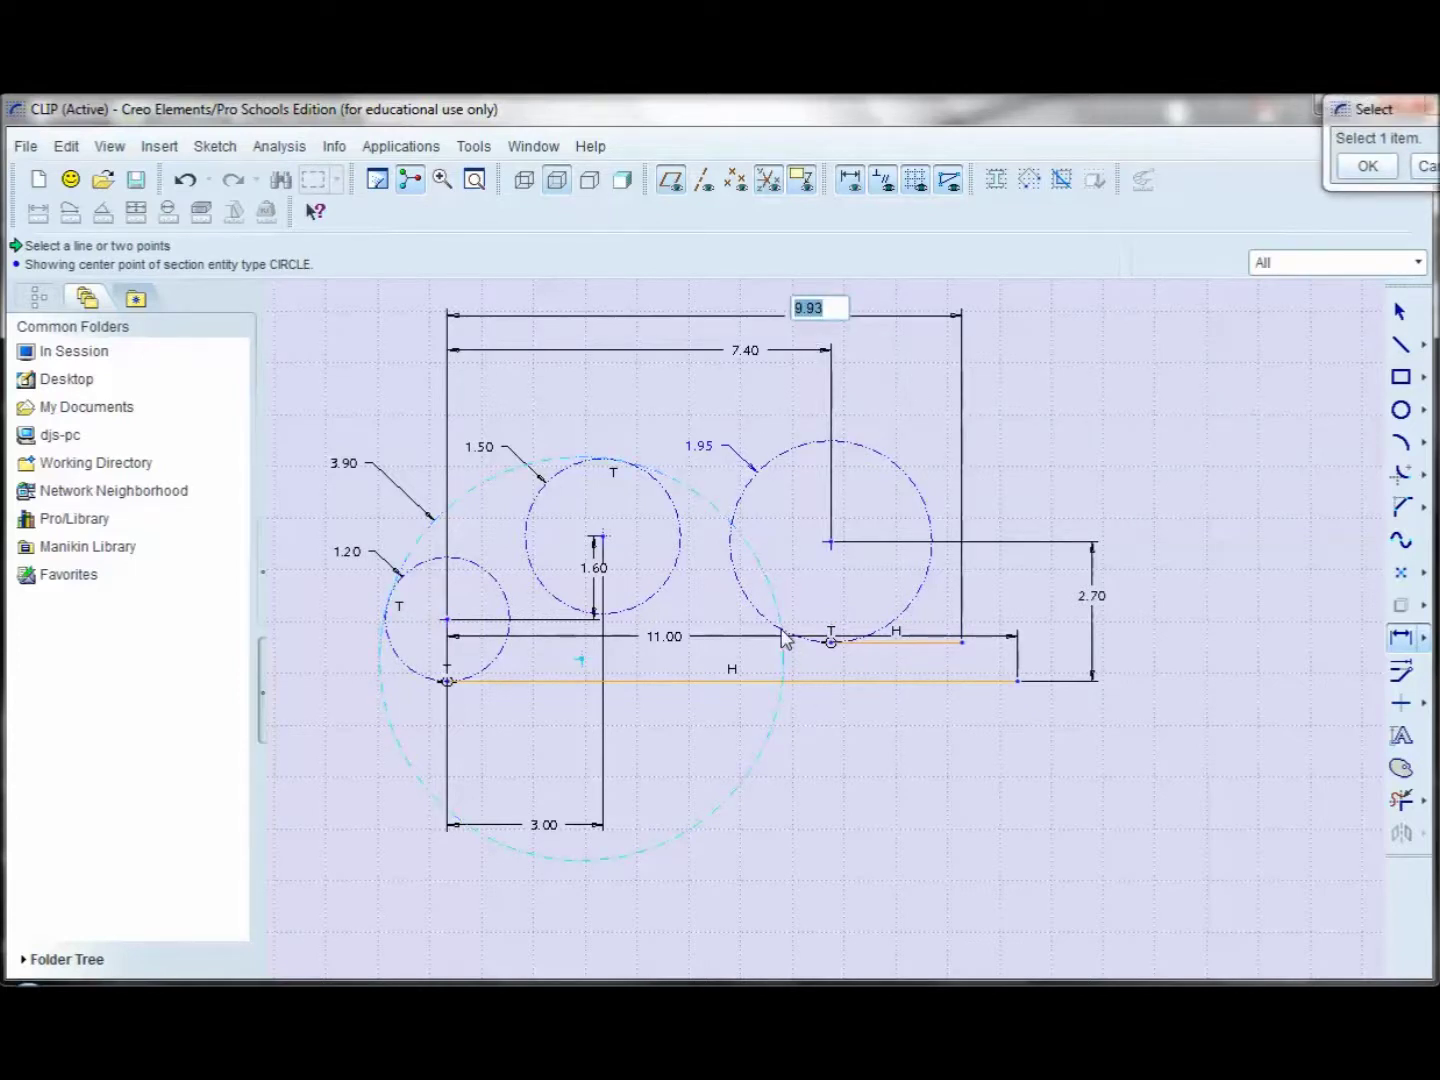
pyautogui.write('9')
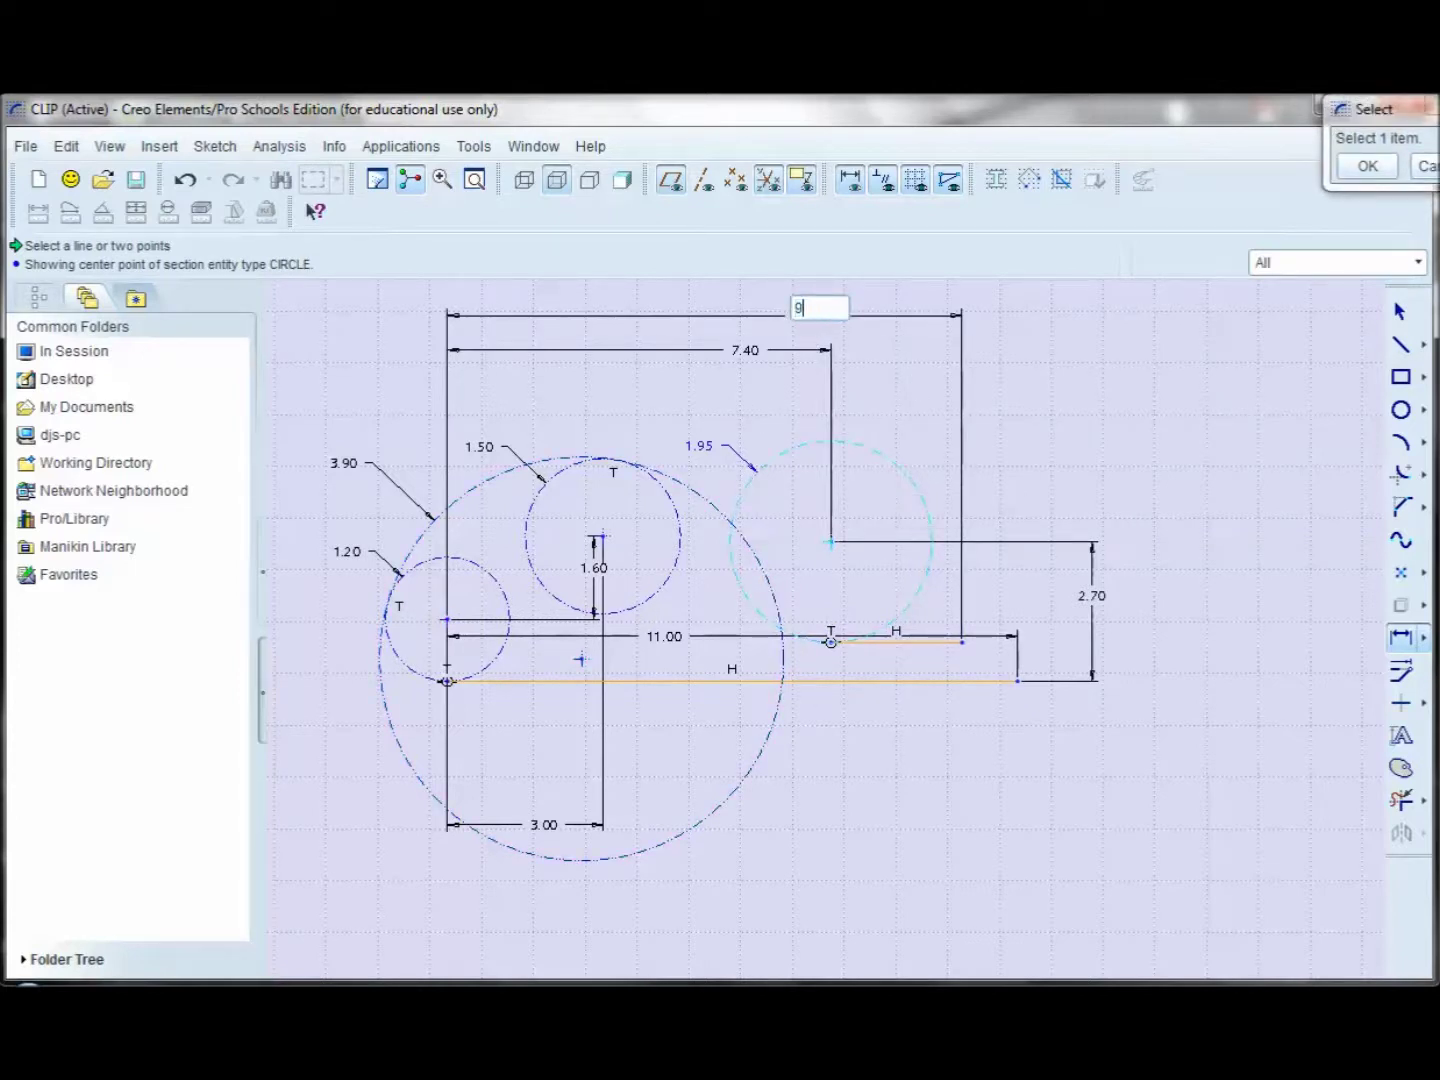
pyautogui.write('.80')
pyautogui.press('Return')
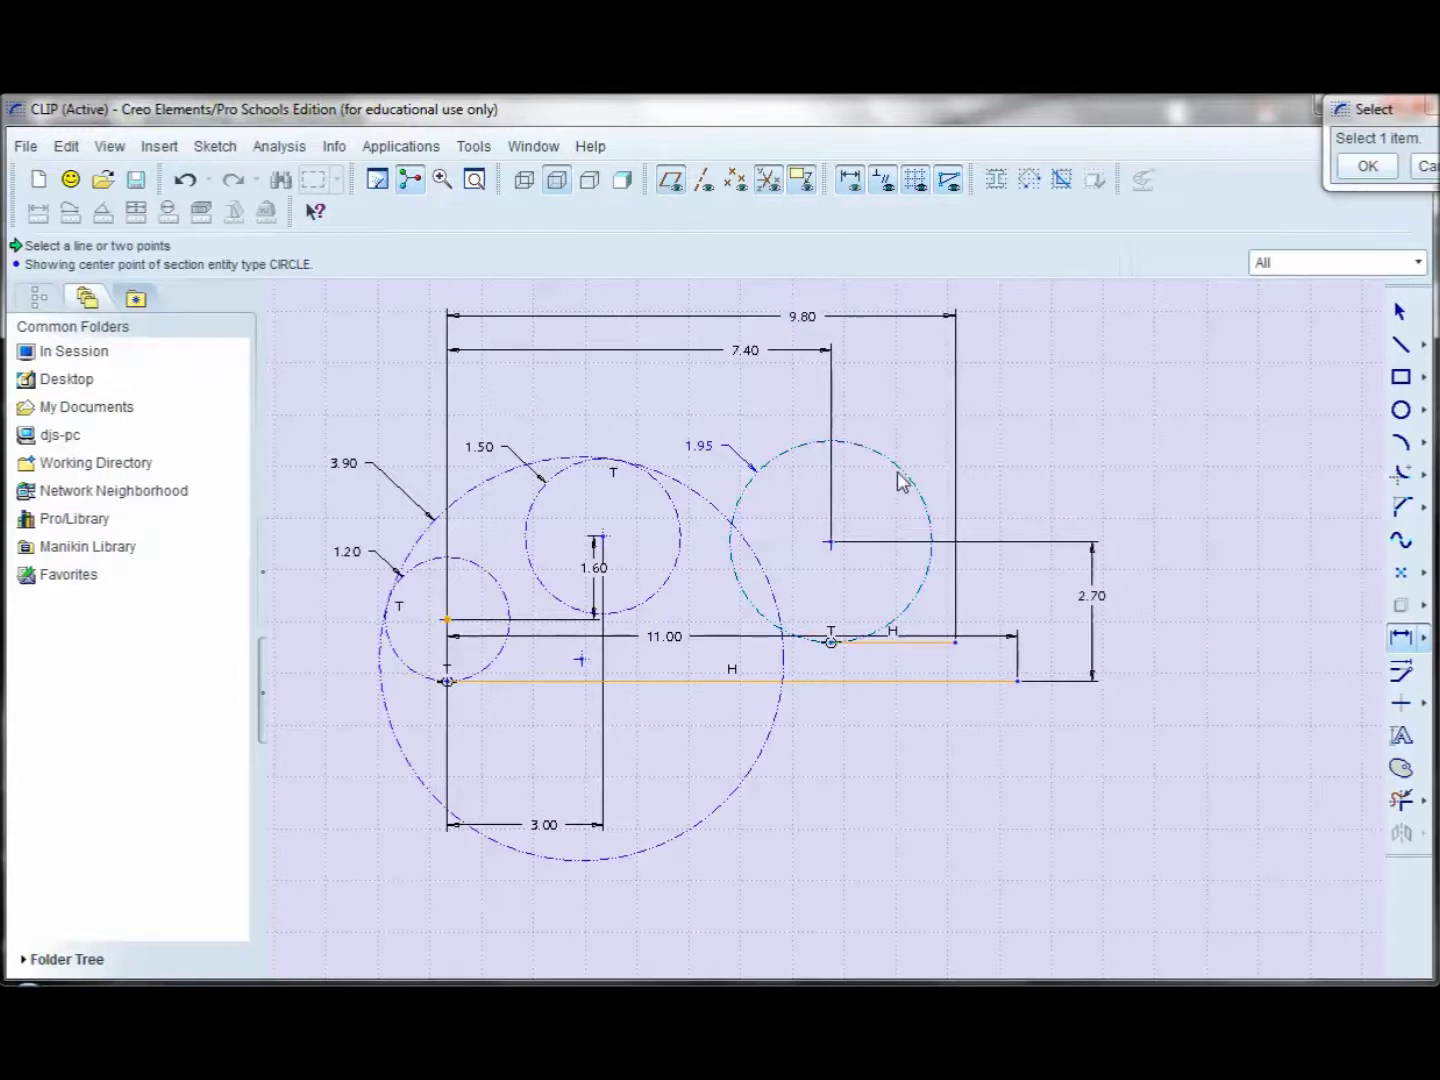
pyautogui.hotkey('alt', 'Tab')
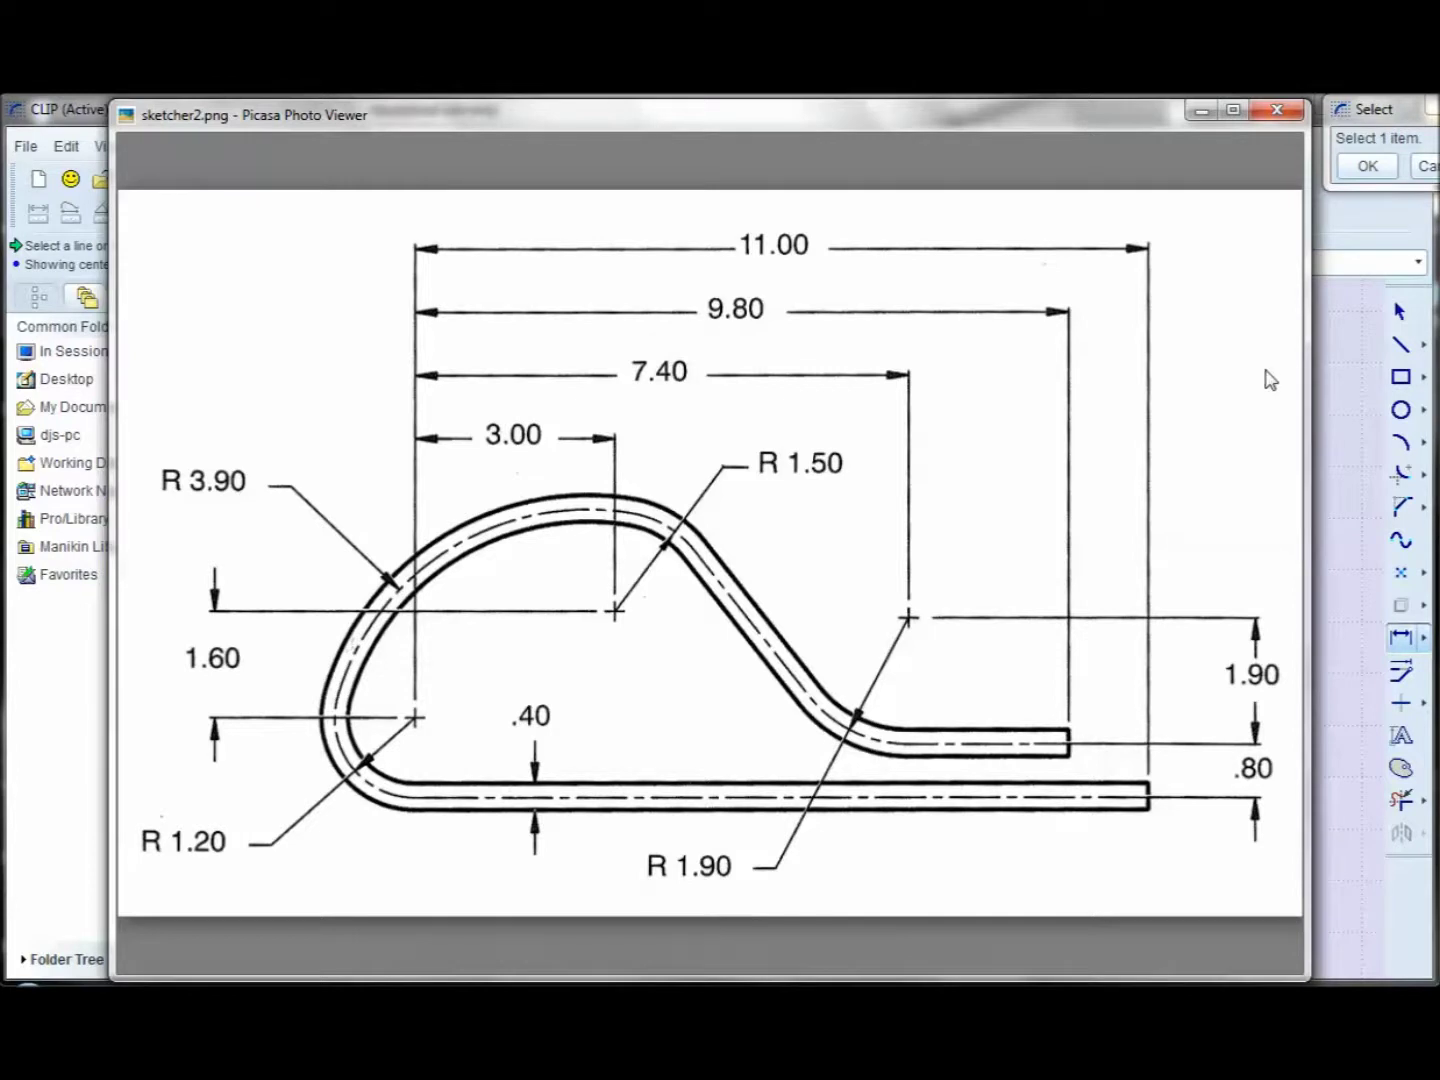
# Return to the Creo sketch and select the 11.00 dimension.
pyautogui.click(1350, 370)
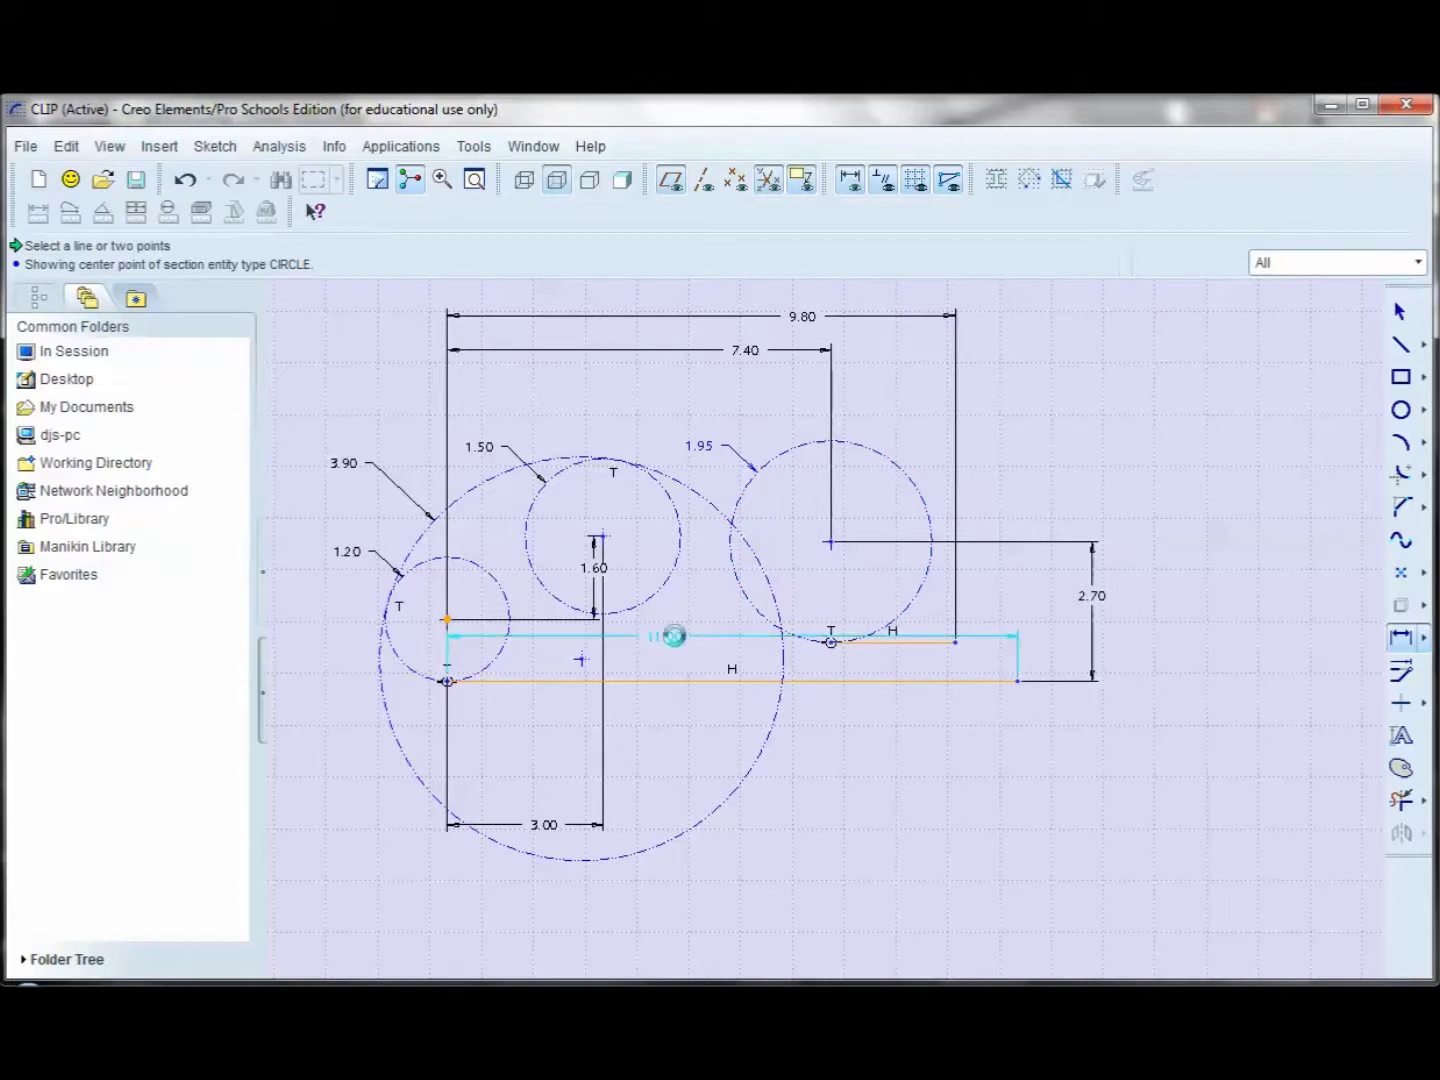
pyautogui.click(669, 634)
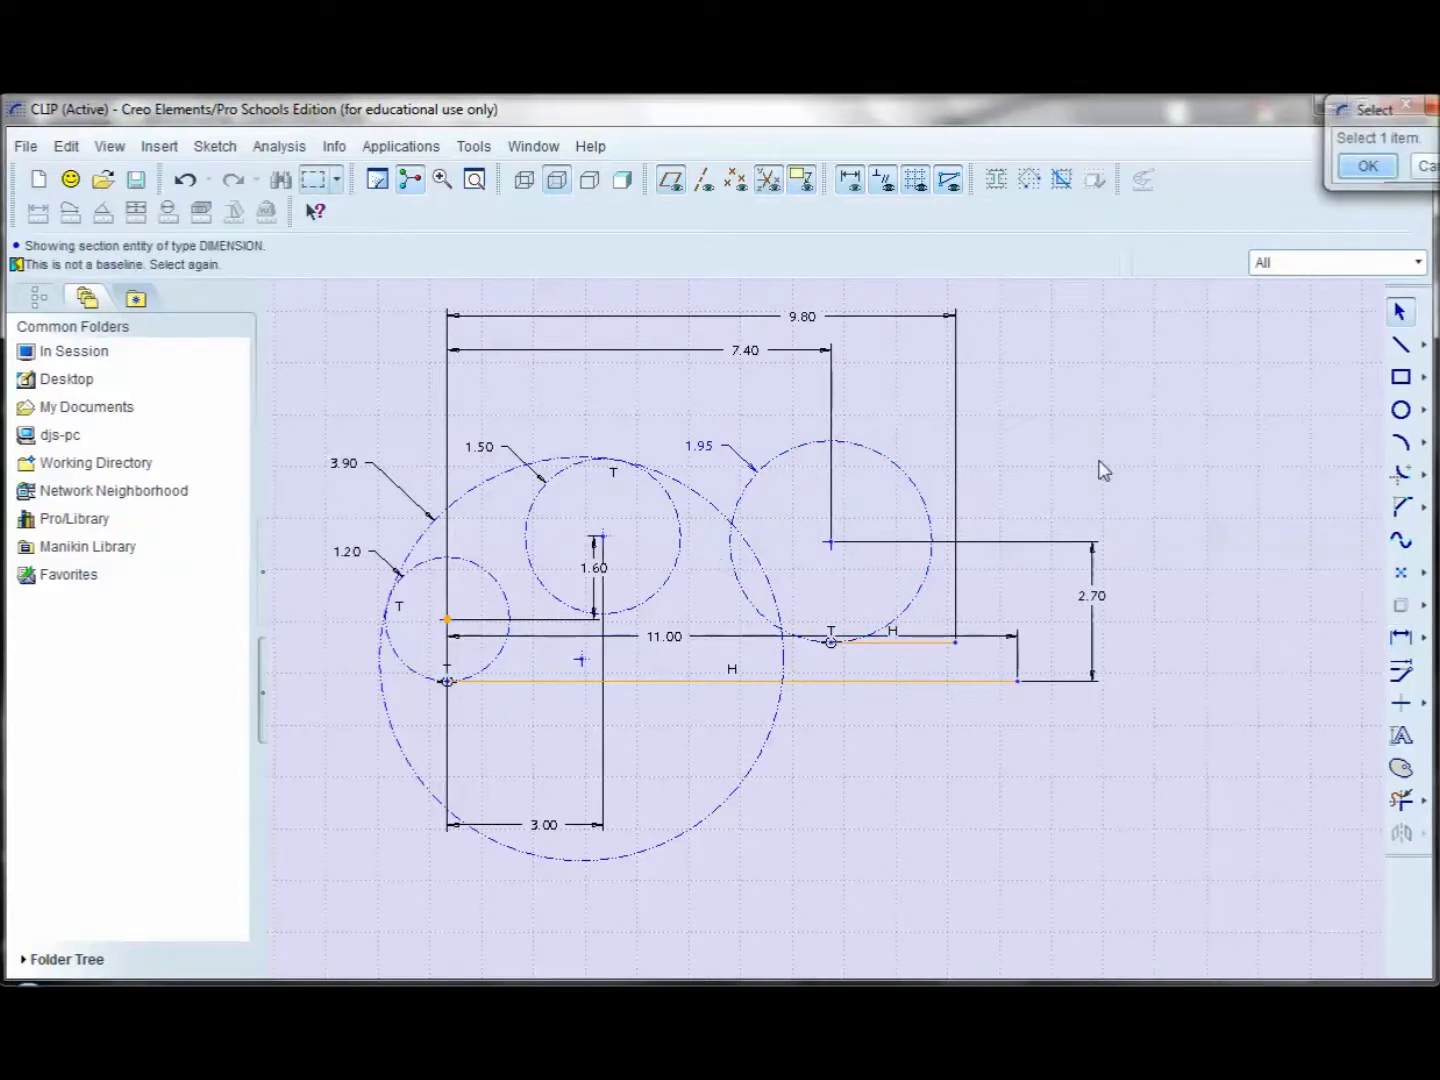
# Reposition dimensions: 11.00 above 9.80, 1.60 left of the sketch, 3.00 lower down.
pyautogui.middleClick(1044, 600)
pyautogui.scroll(-1, 1044, 601)
pyautogui.scroll(1, 932, 321)
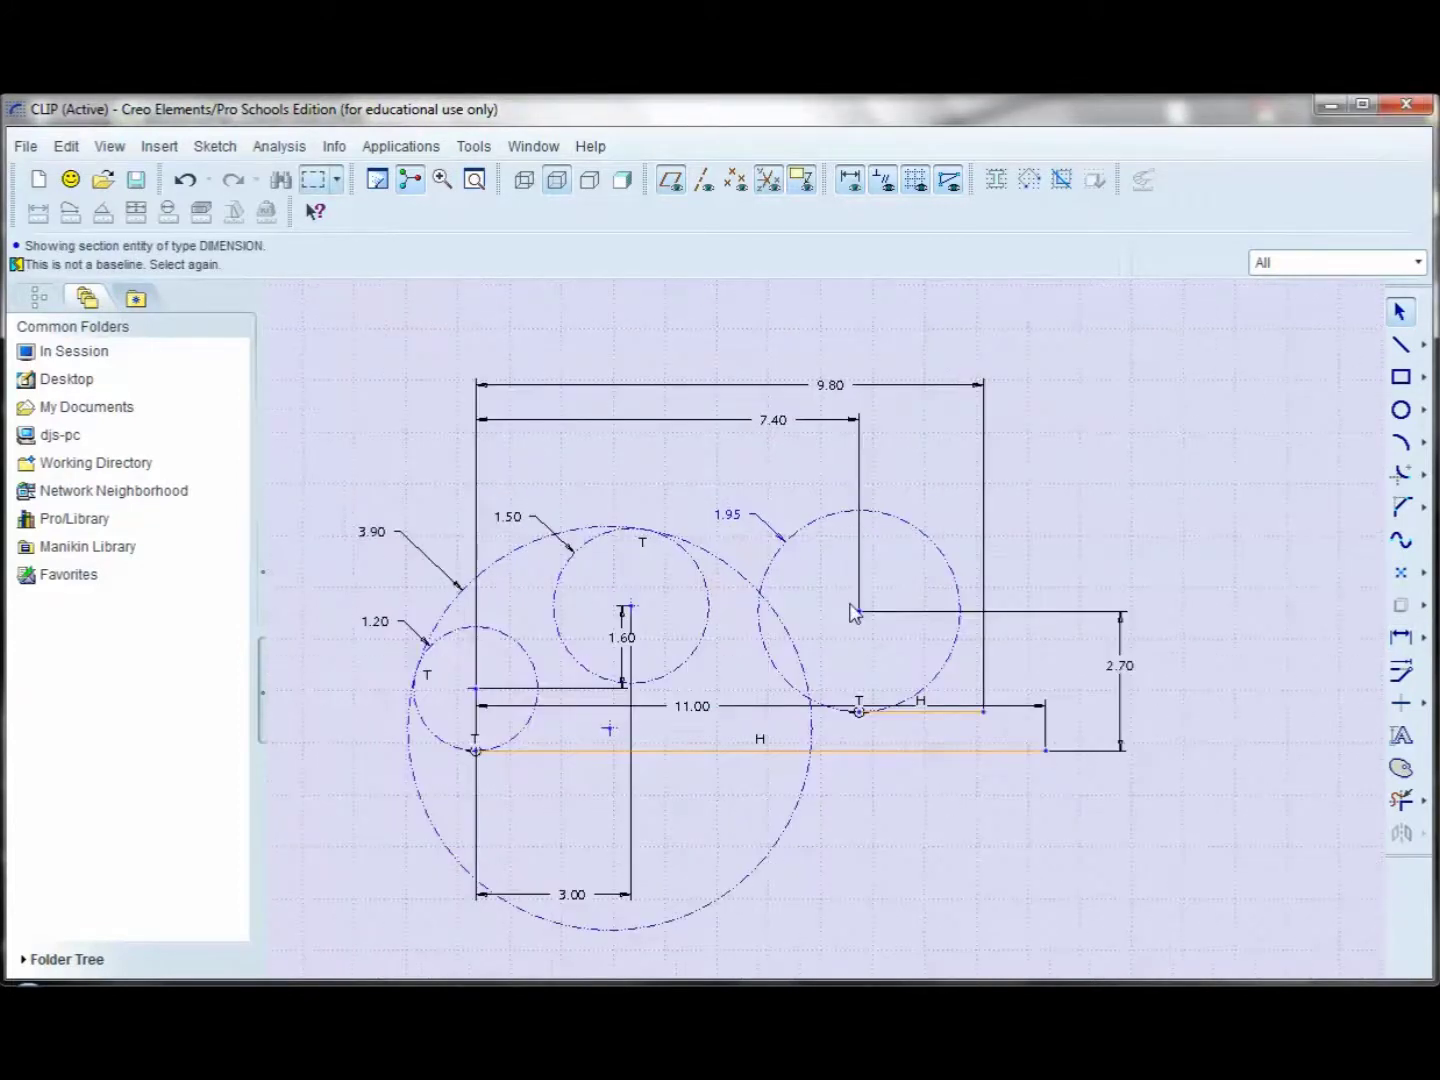
pyautogui.click(695, 708)
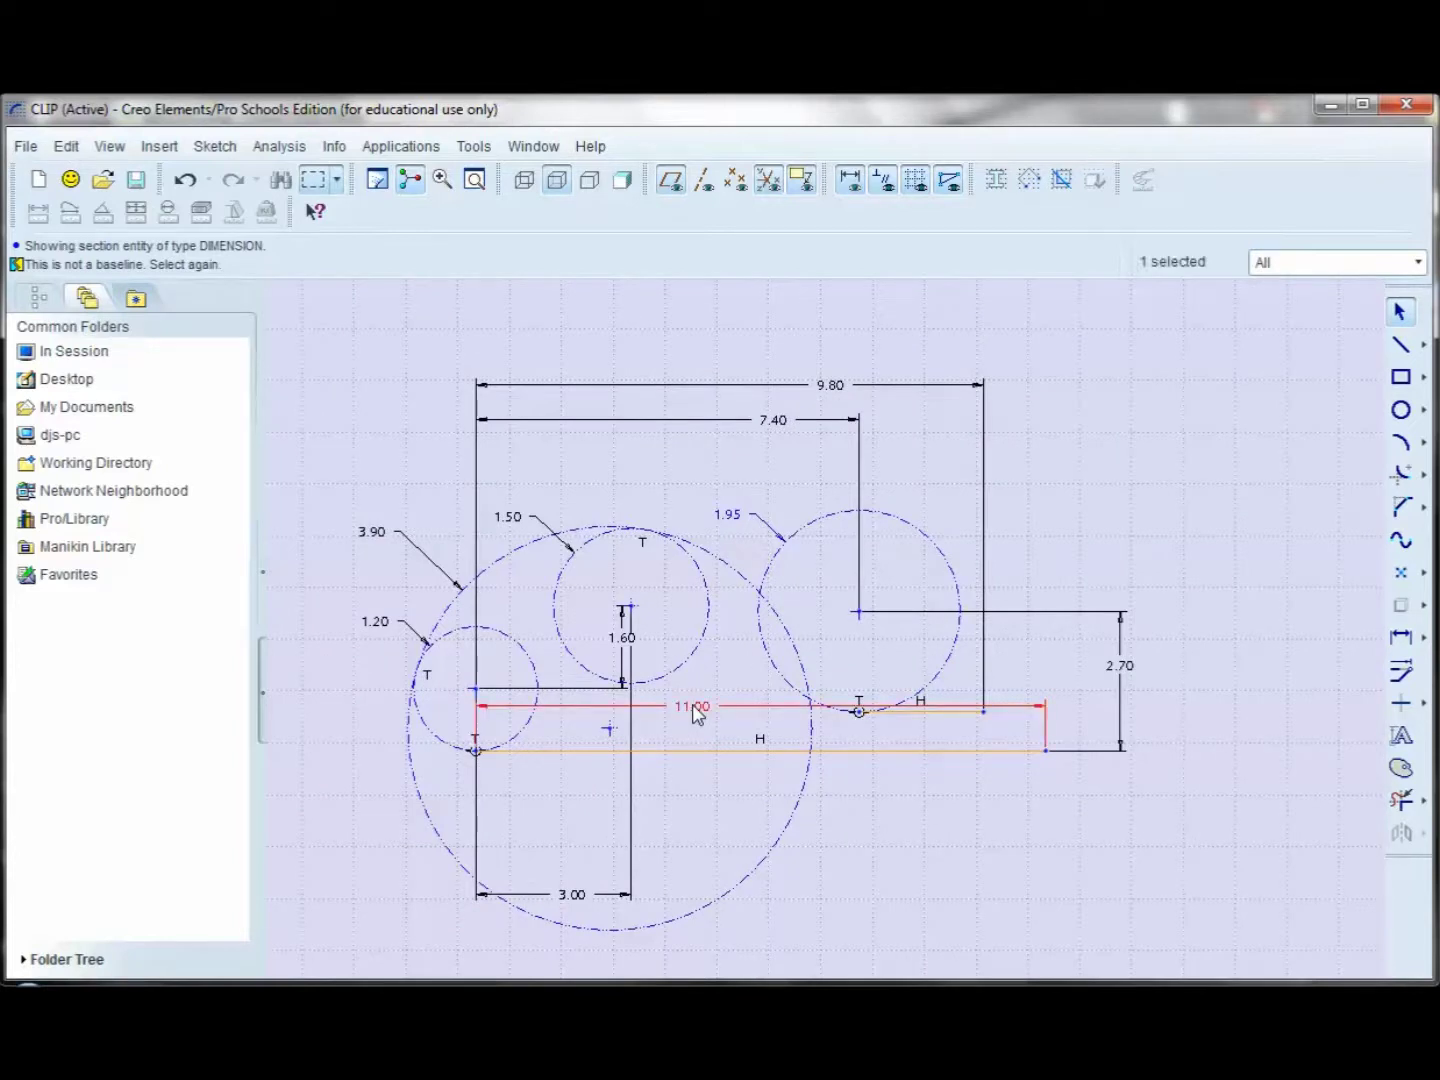
pyautogui.moveTo(691, 705); pyautogui.dragTo(769, 326)
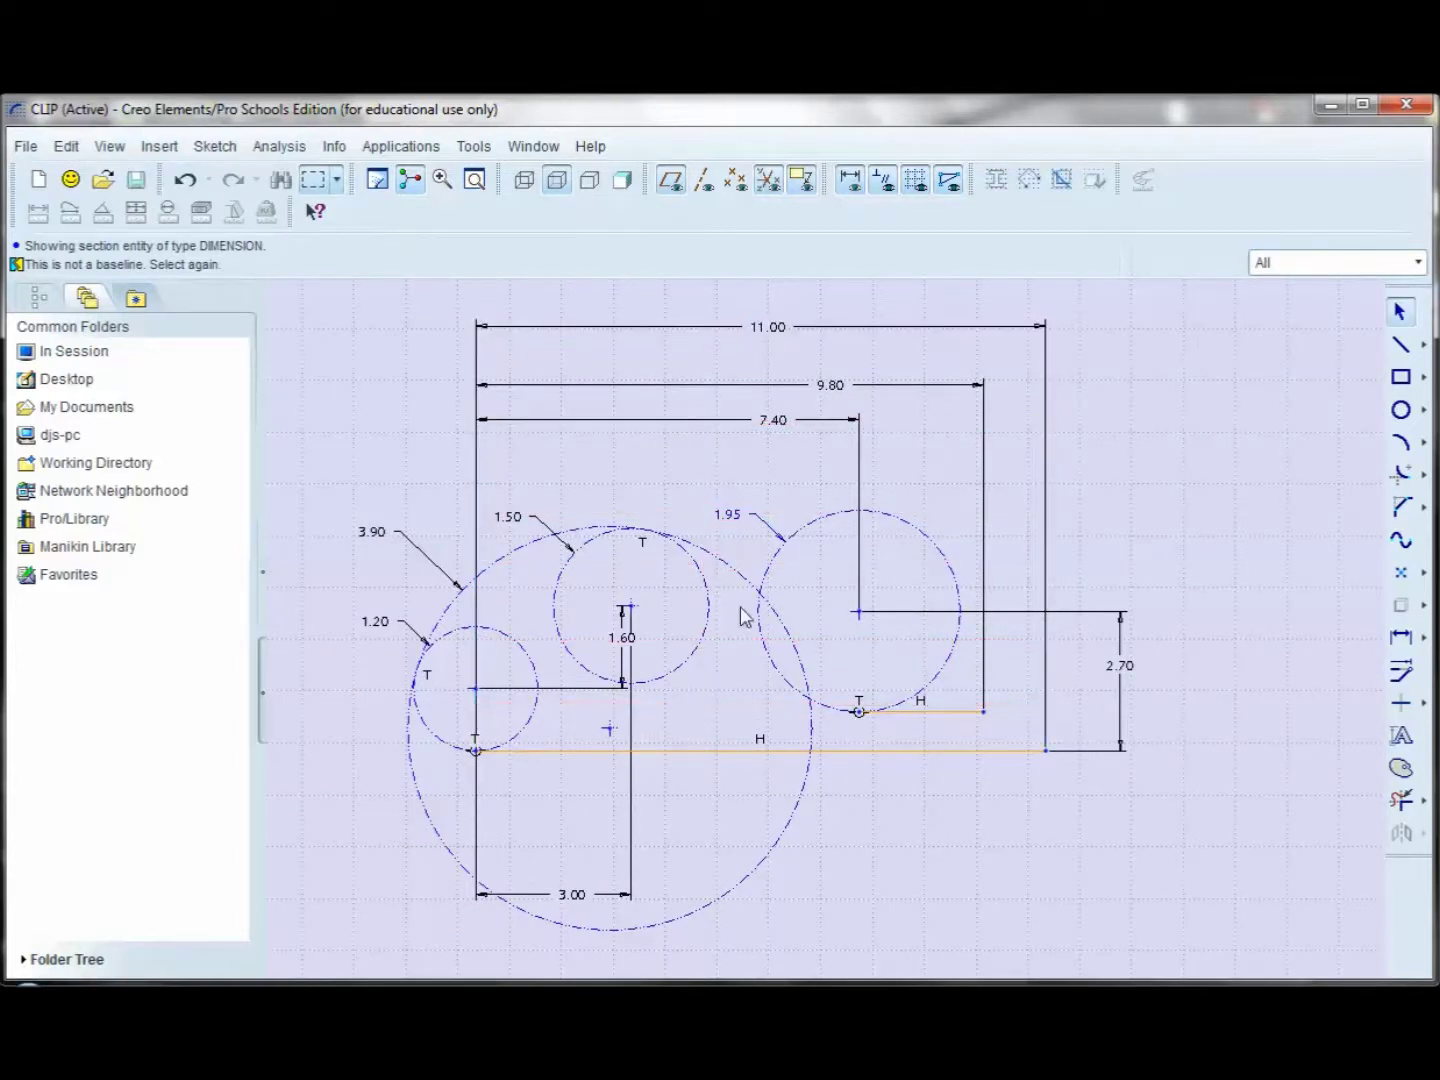
pyautogui.moveTo(620, 643)
pyautogui.mouseDown()
pyautogui.moveTo(341, 653)
pyautogui.moveTo(327, 640)
pyautogui.mouseUp()
pyautogui.moveTo(575, 904); pyautogui.dragTo(595, 938)
pyautogui.scroll(-3, 939, 860)
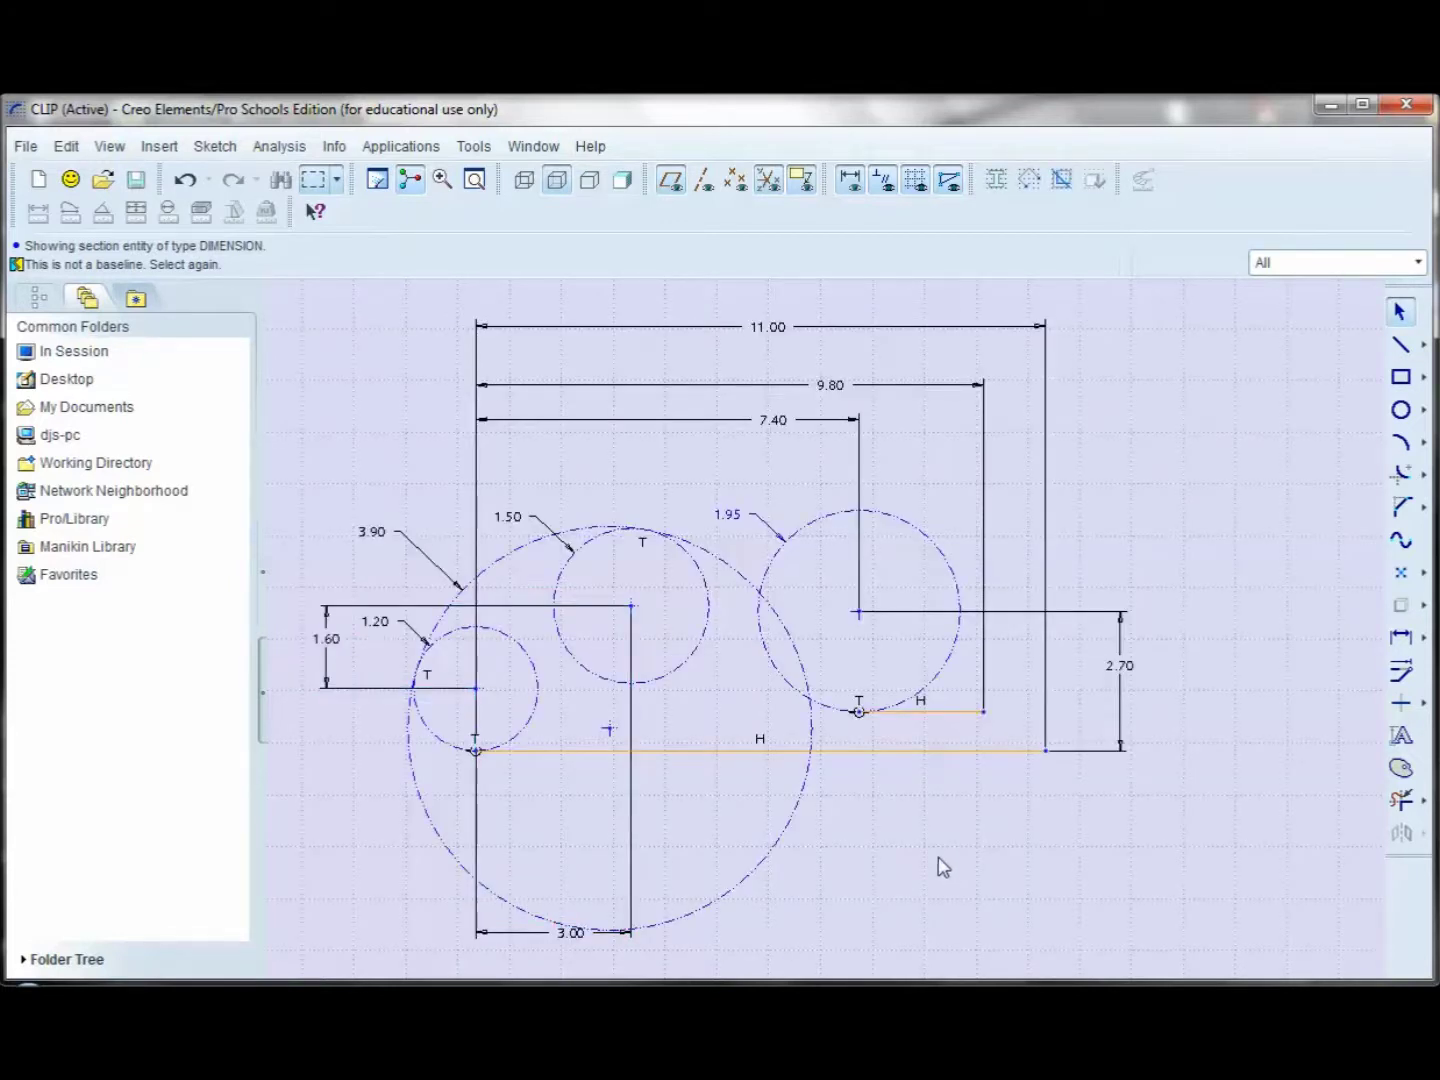
pyautogui.scroll(3, 841, 945)
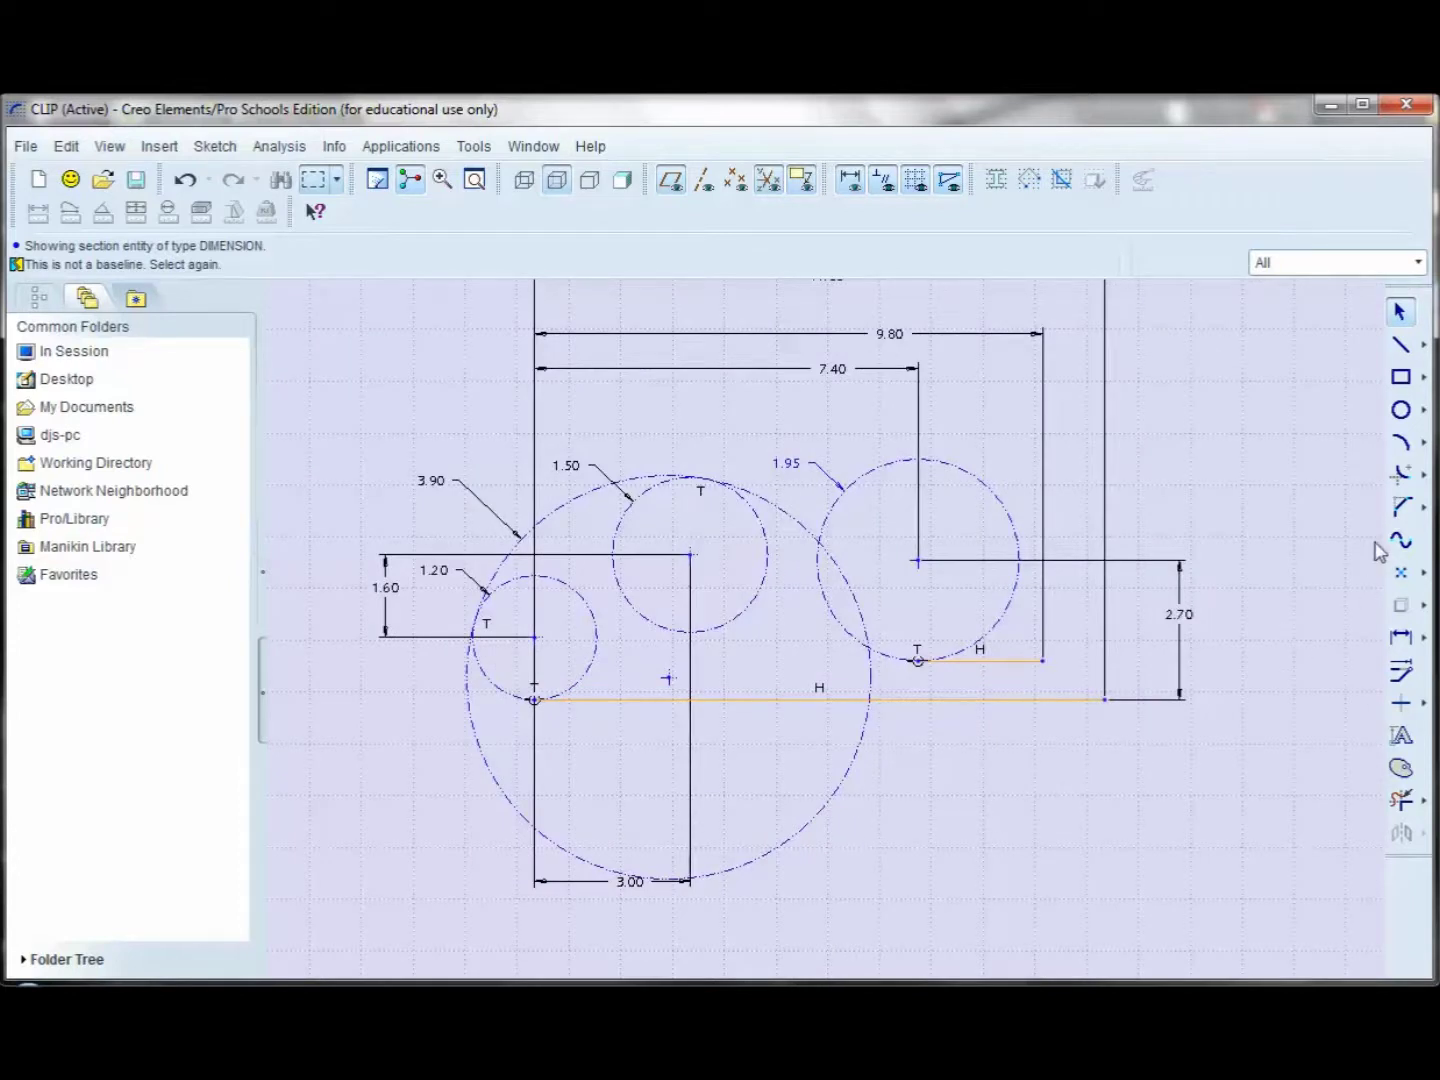
pyautogui.click(1423, 443)
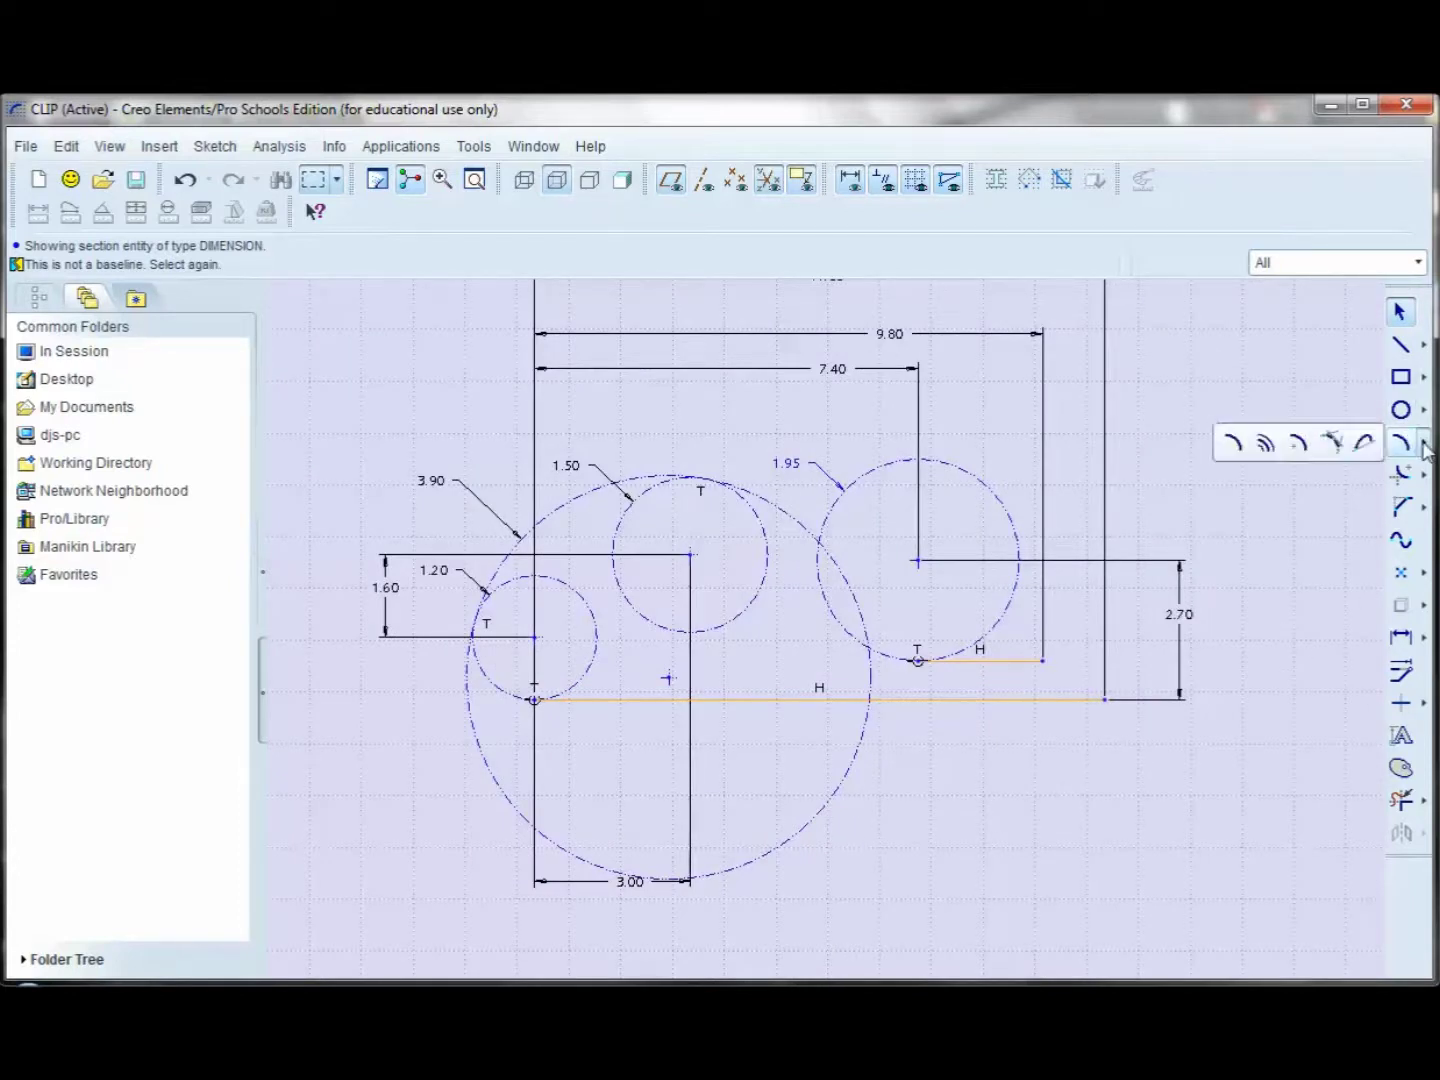
# Draw a centre-point arc on the small circle from its bottom to its left side.
pyautogui.click(1299, 446)
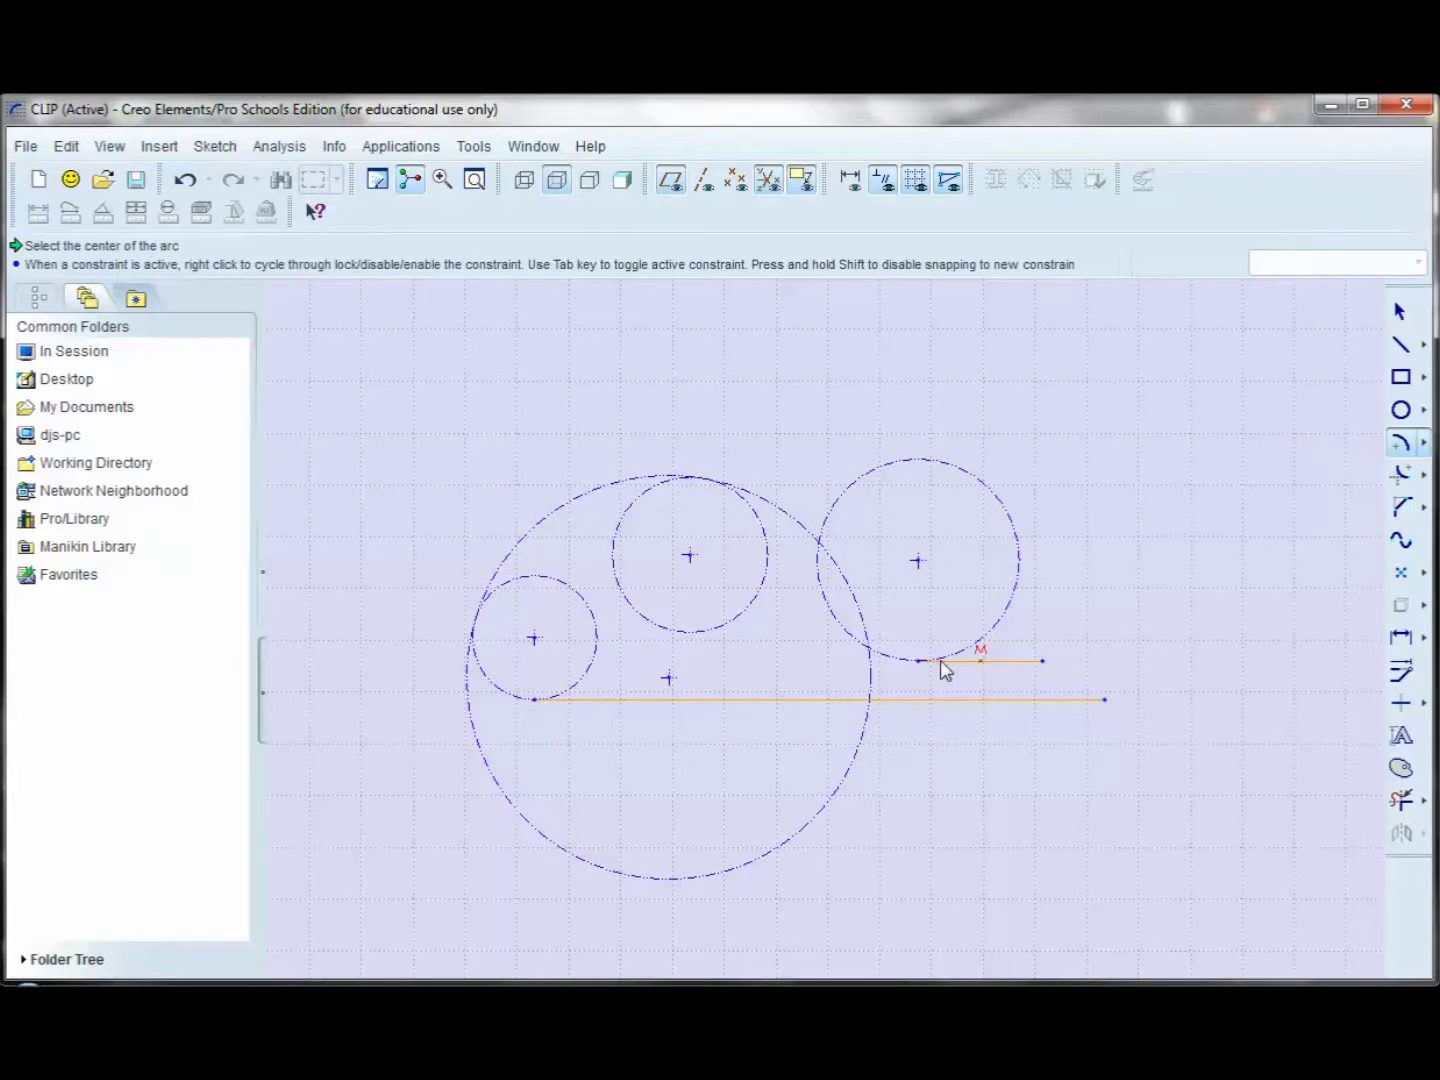
pyautogui.scroll(-3, 541, 664)
pyautogui.scroll(-2, 541, 664)
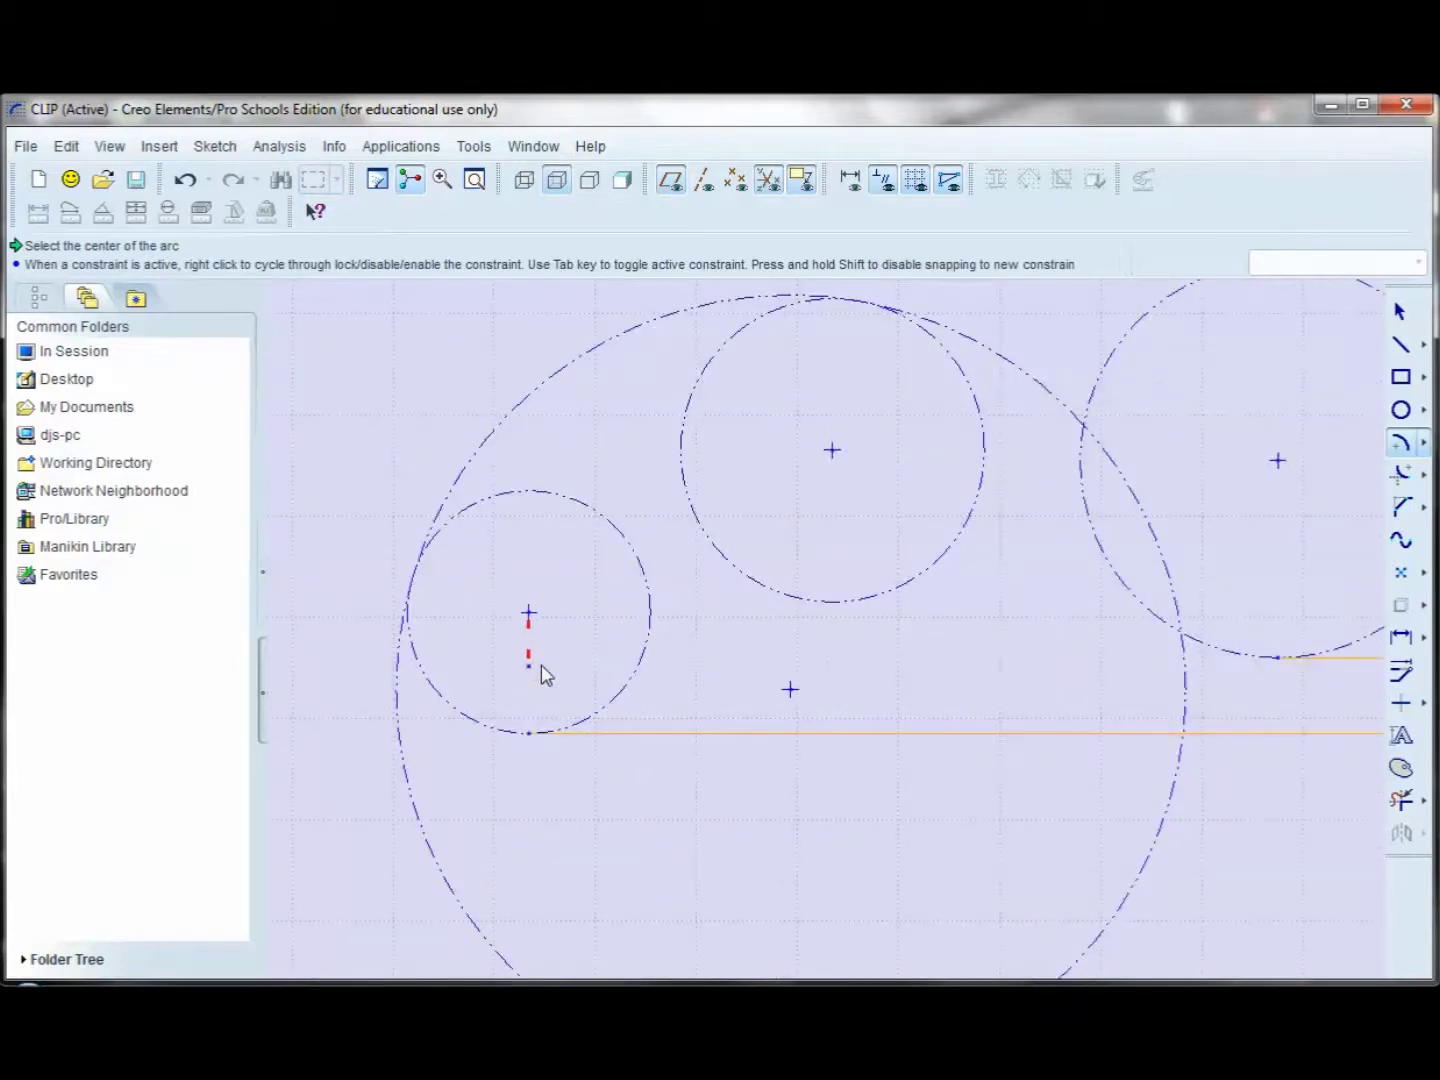
pyautogui.click(529, 612)
pyautogui.click(526, 731)
pyautogui.click(414, 580)
# Draw a large arc centred on the big circle from the small left circle to the middle circle's top.
pyautogui.click(790, 688)
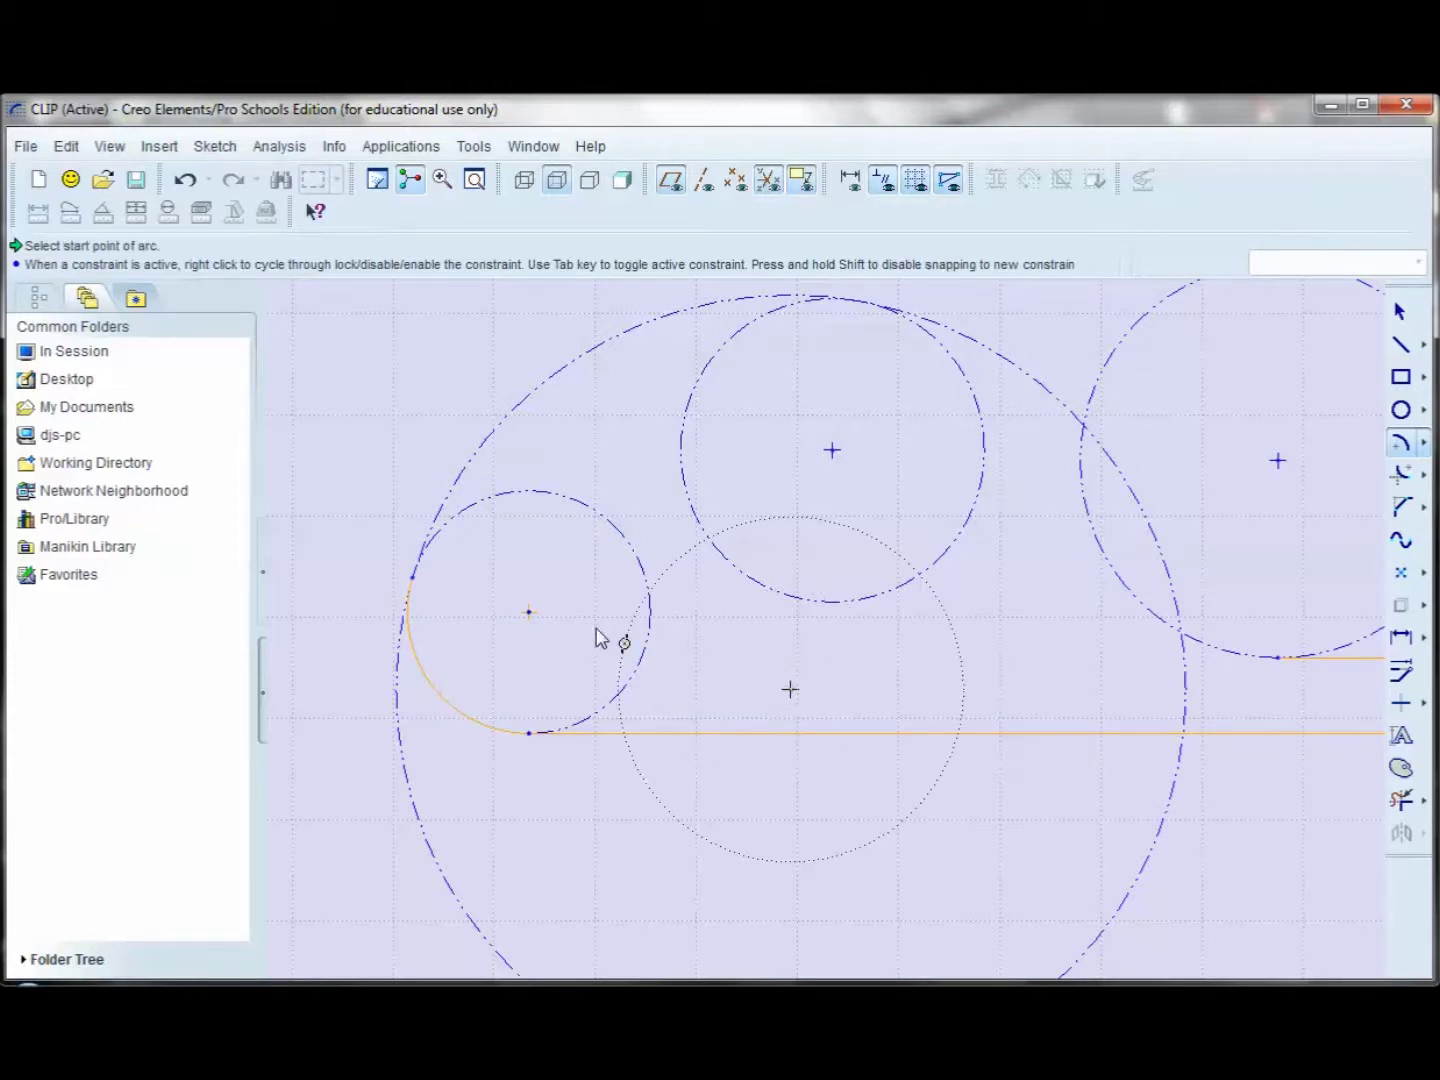
pyautogui.click(412, 577)
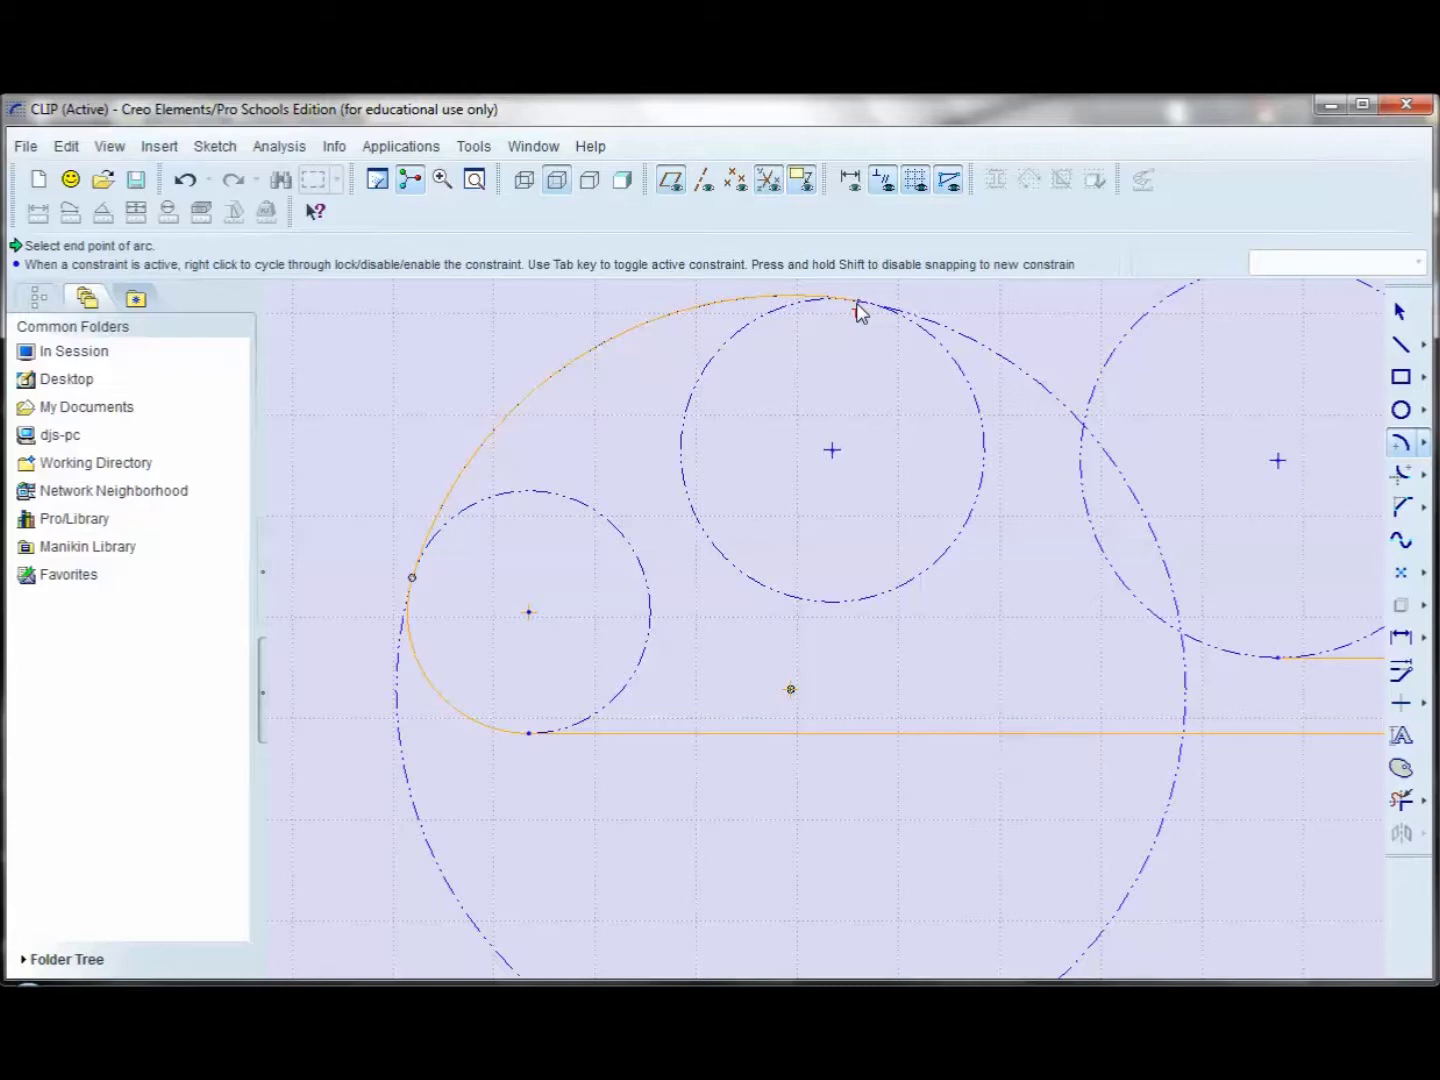
pyautogui.click(859, 312)
pyautogui.scroll(2, 770, 554)
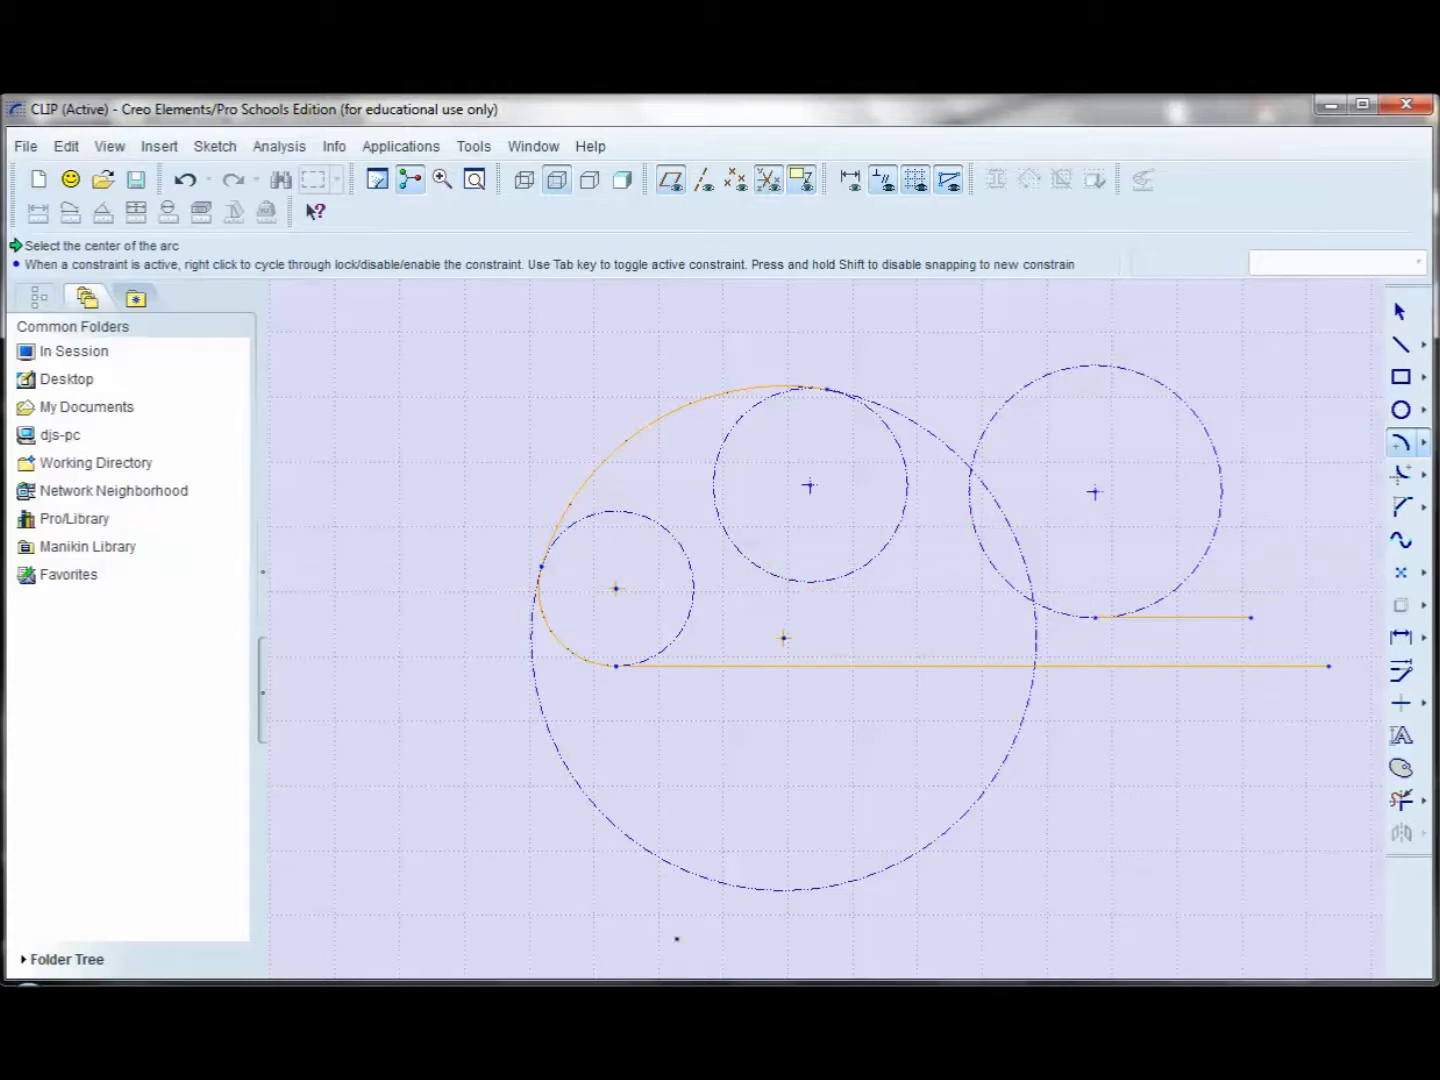
pyautogui.hotkey('alt', 'Tab')
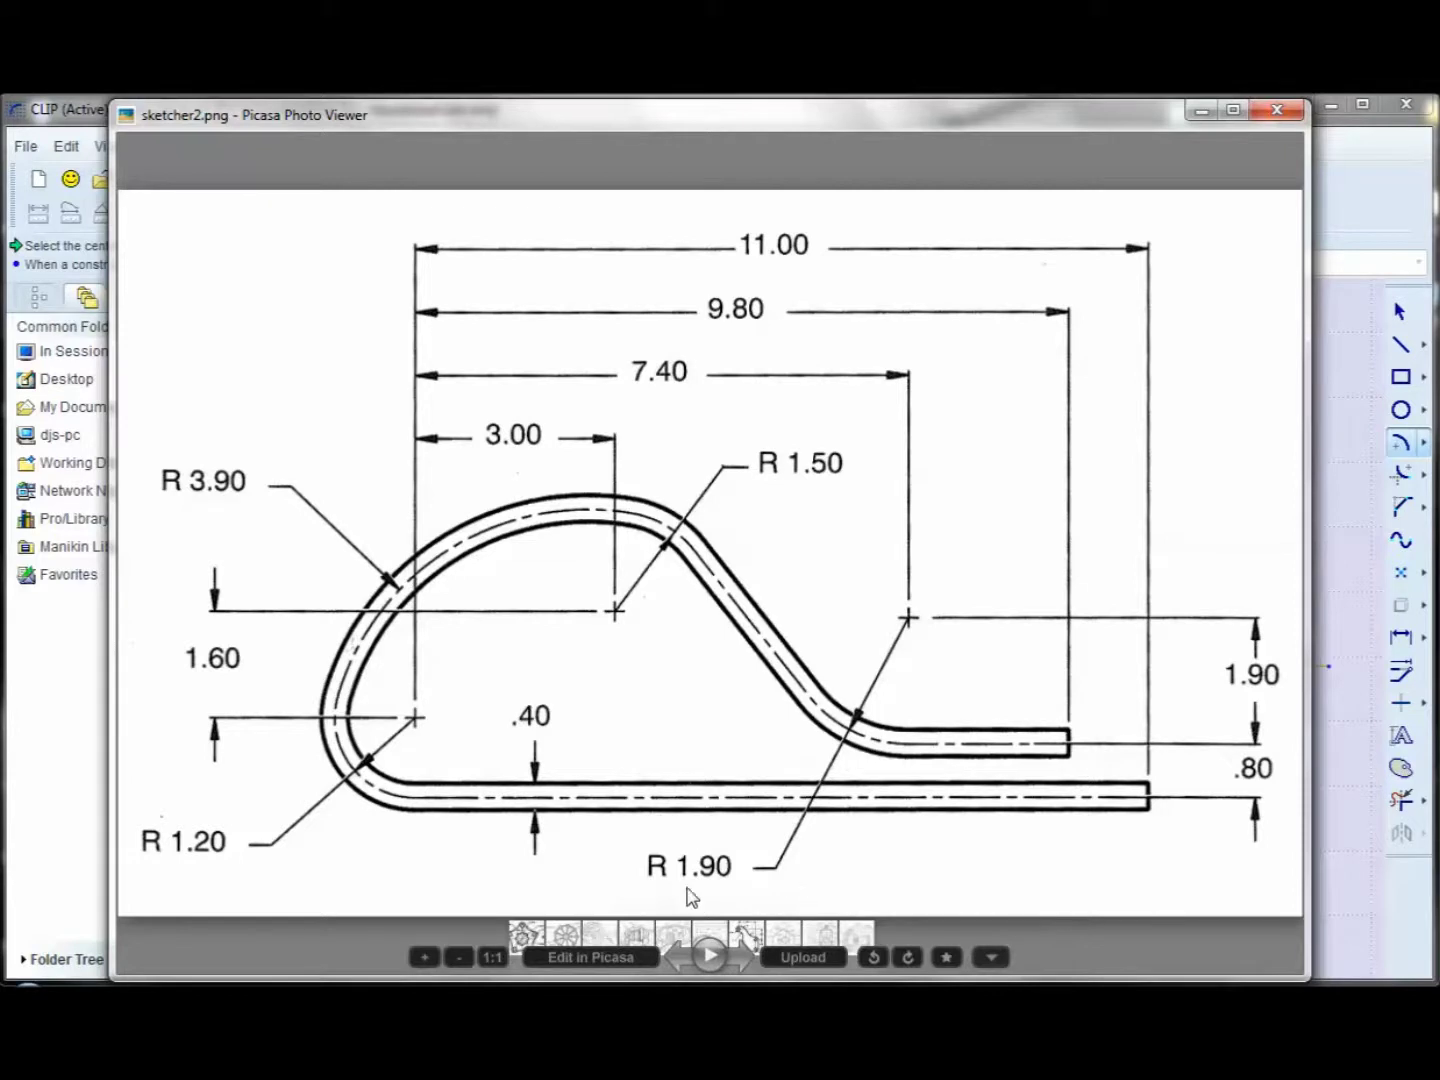
# Back in the sketch, end the arc tool and show the dimensions.
pyautogui.click(1342, 561)
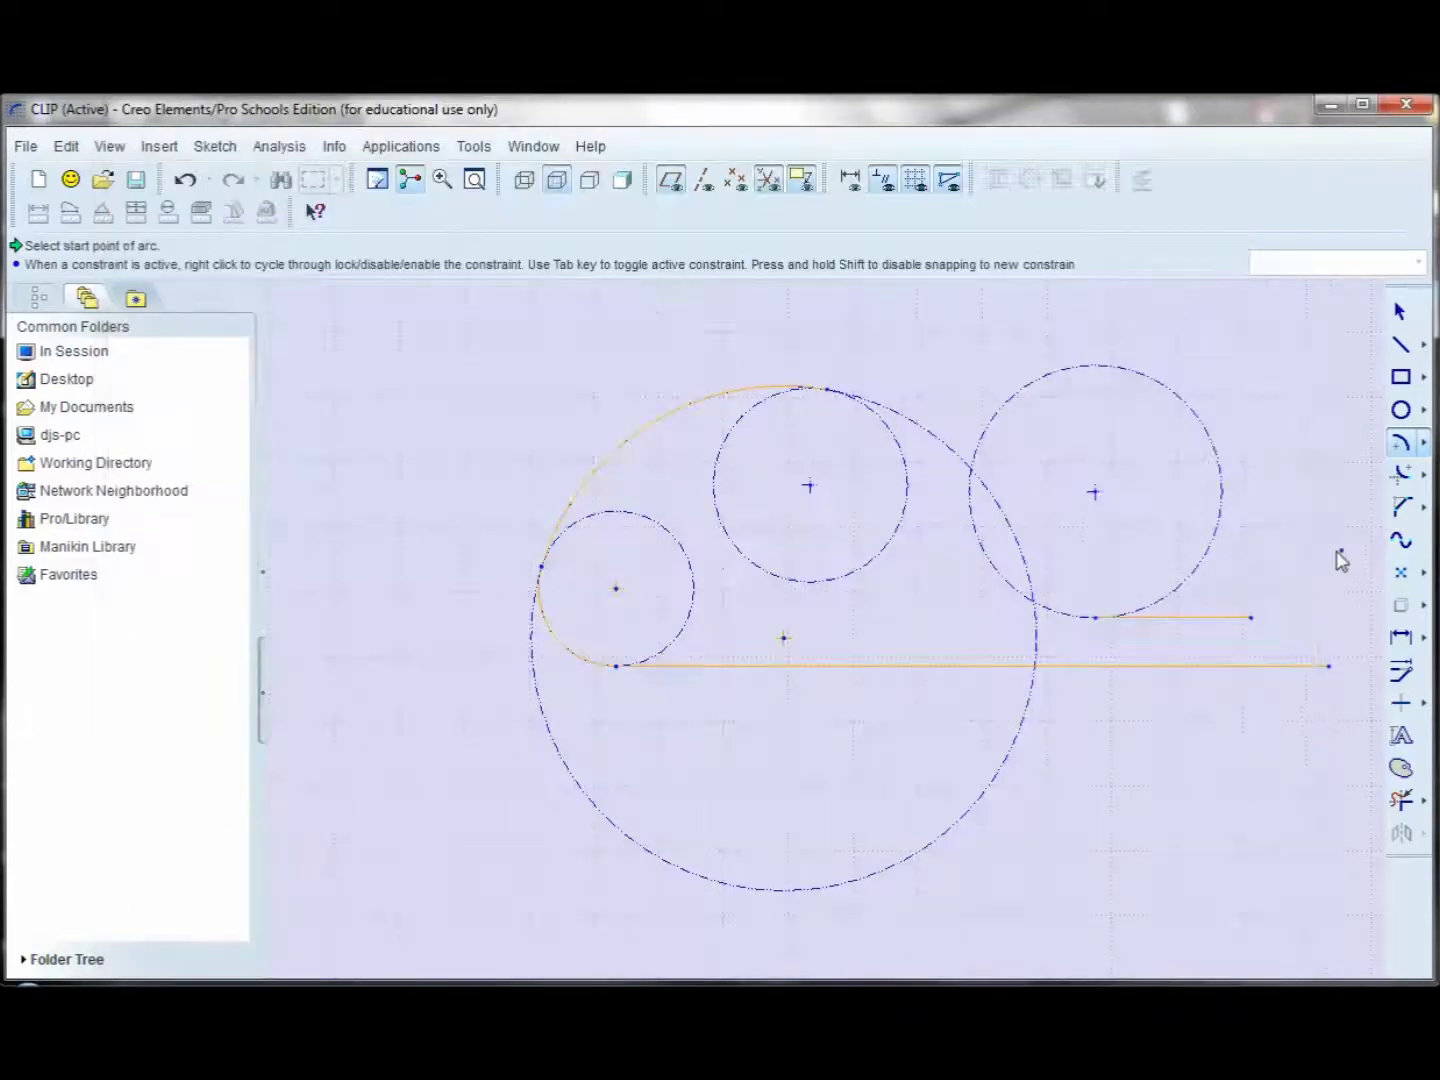
pyautogui.click(1341, 550)
pyautogui.click(1400, 310)
pyautogui.scroll(1, 945, 358)
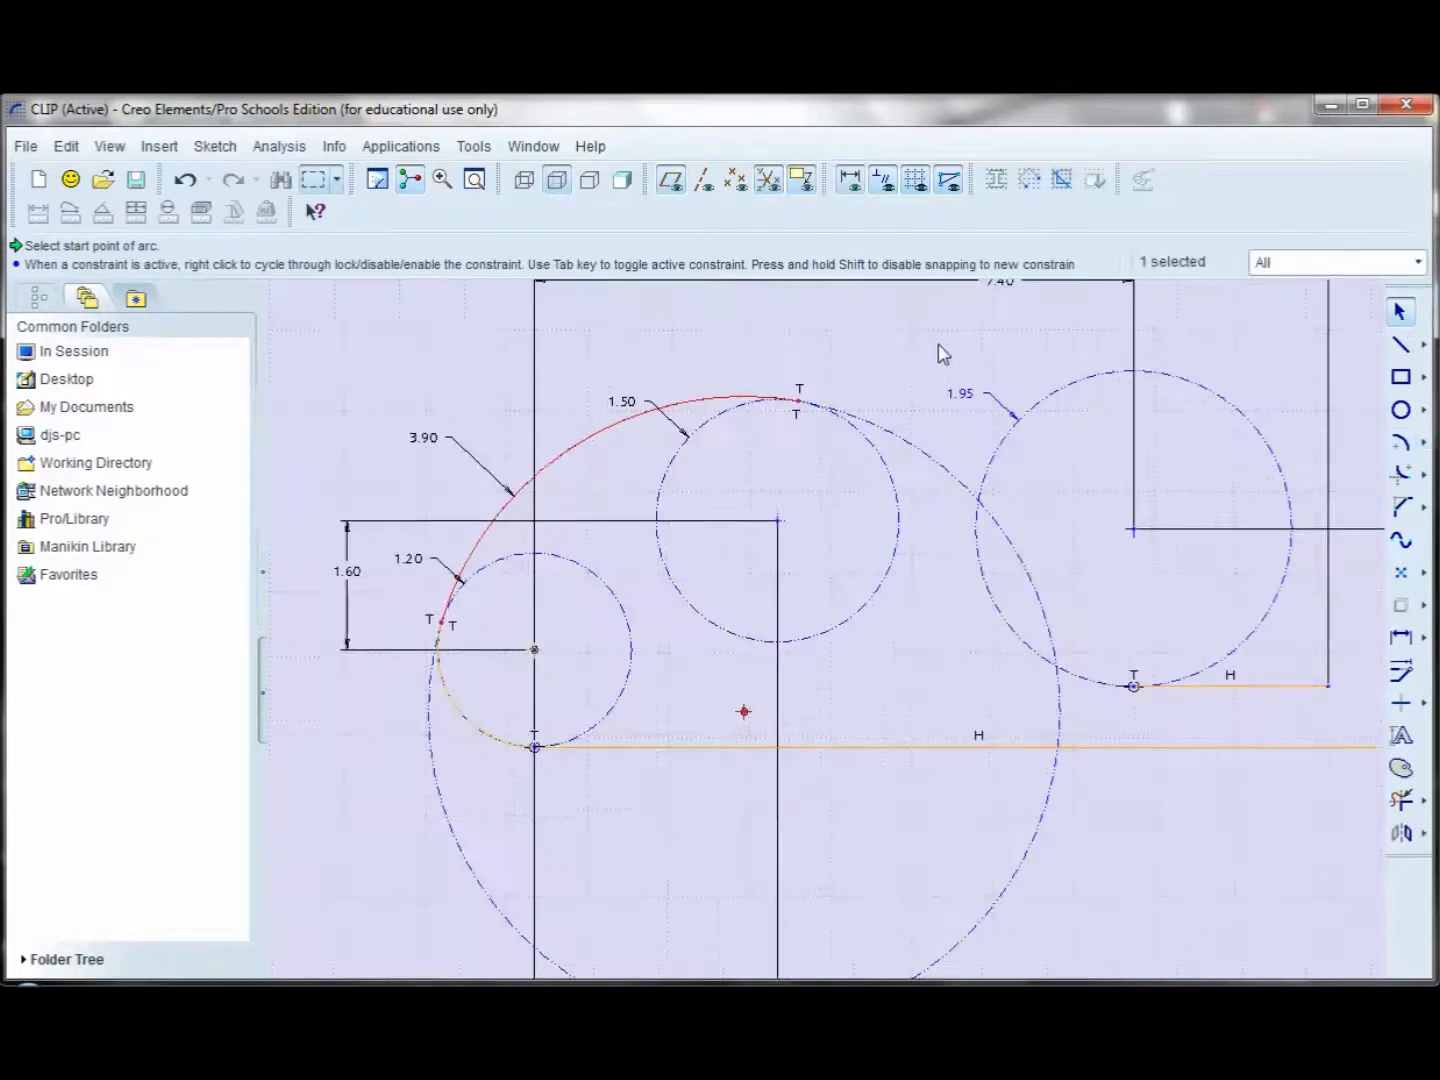
pyautogui.scroll(1, 940, 354)
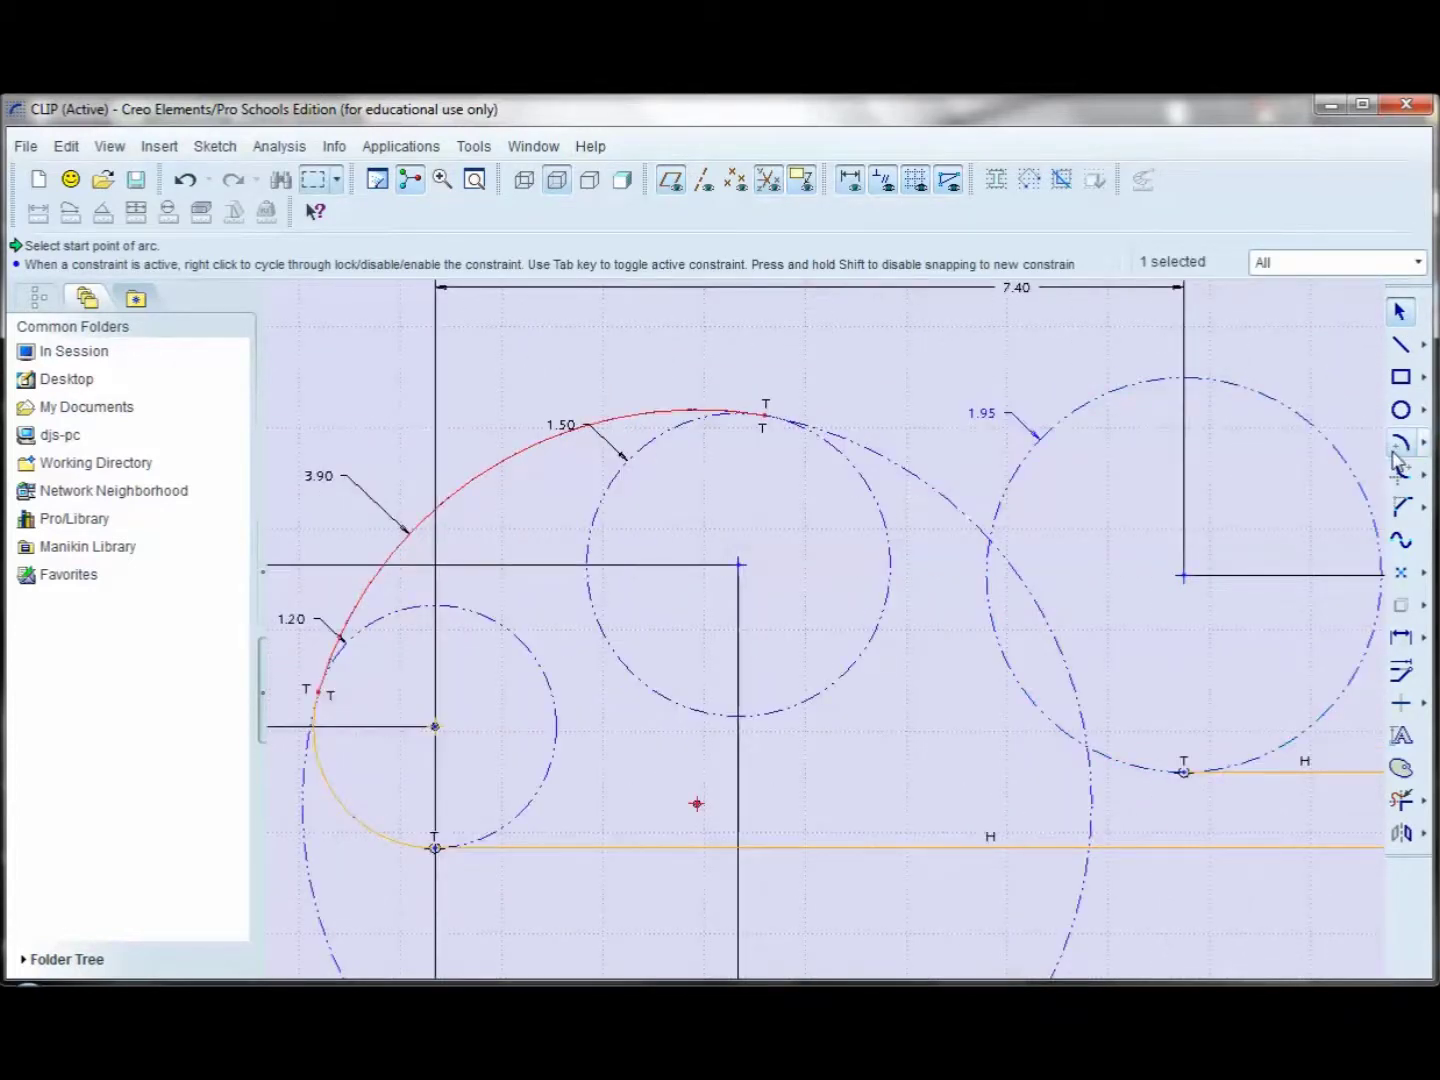
# Draw a slanted straight line from the middle circle down to the right circle.
pyautogui.click(1399, 345)
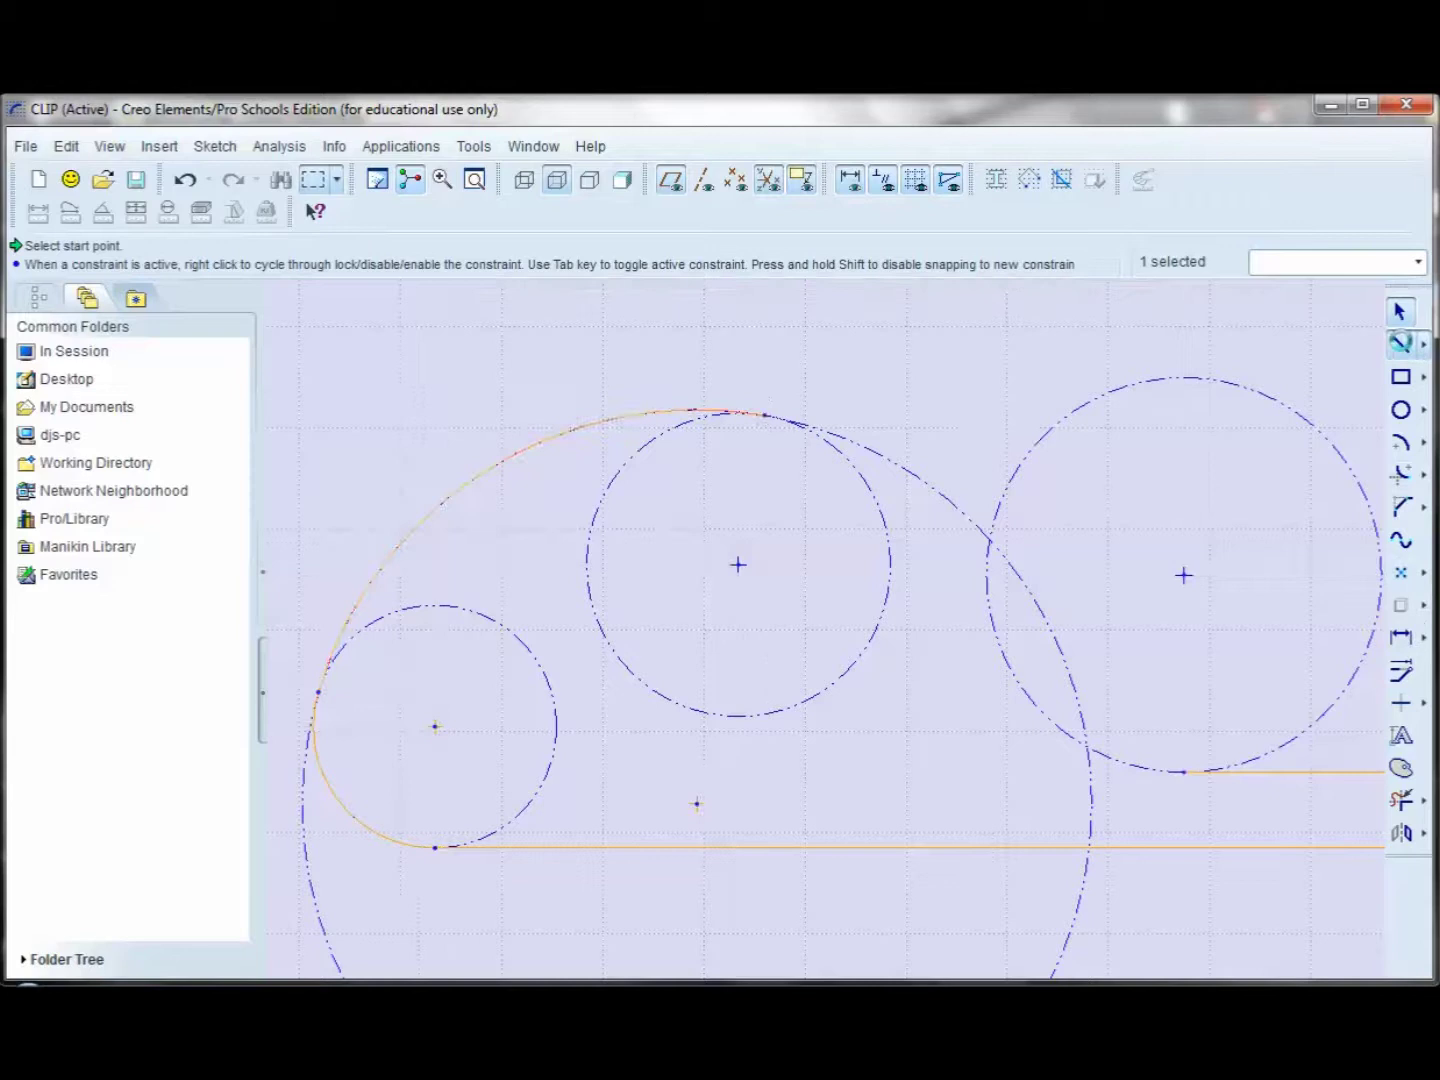
pyautogui.click(861, 475)
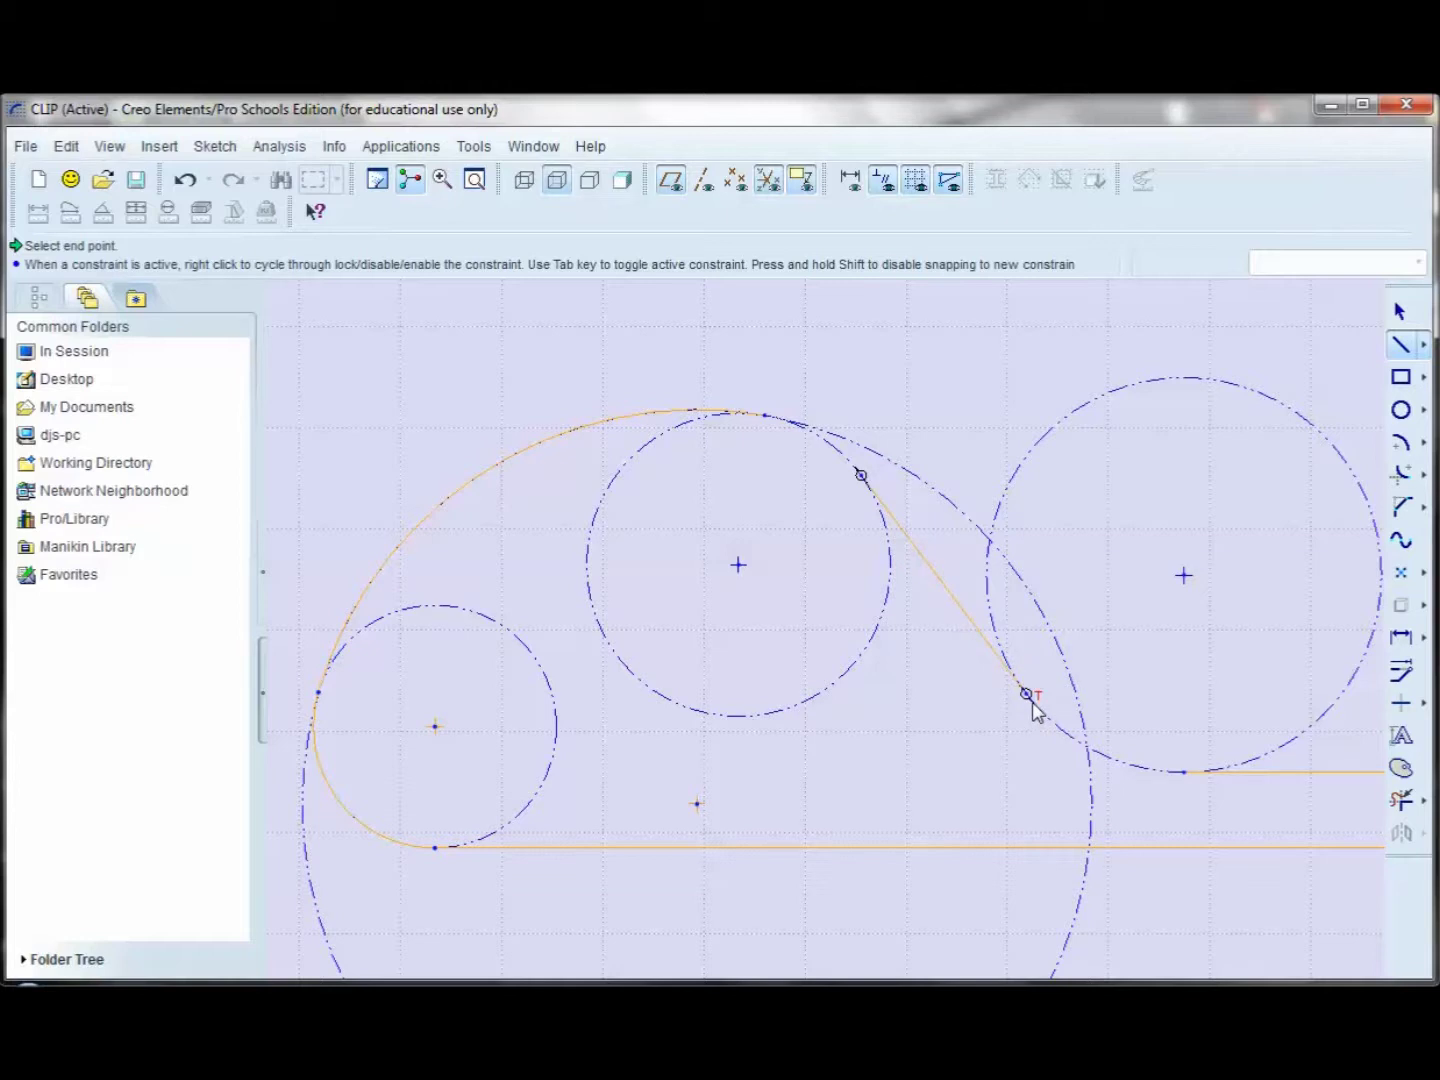
pyautogui.click(1027, 694)
pyautogui.click(1398, 313)
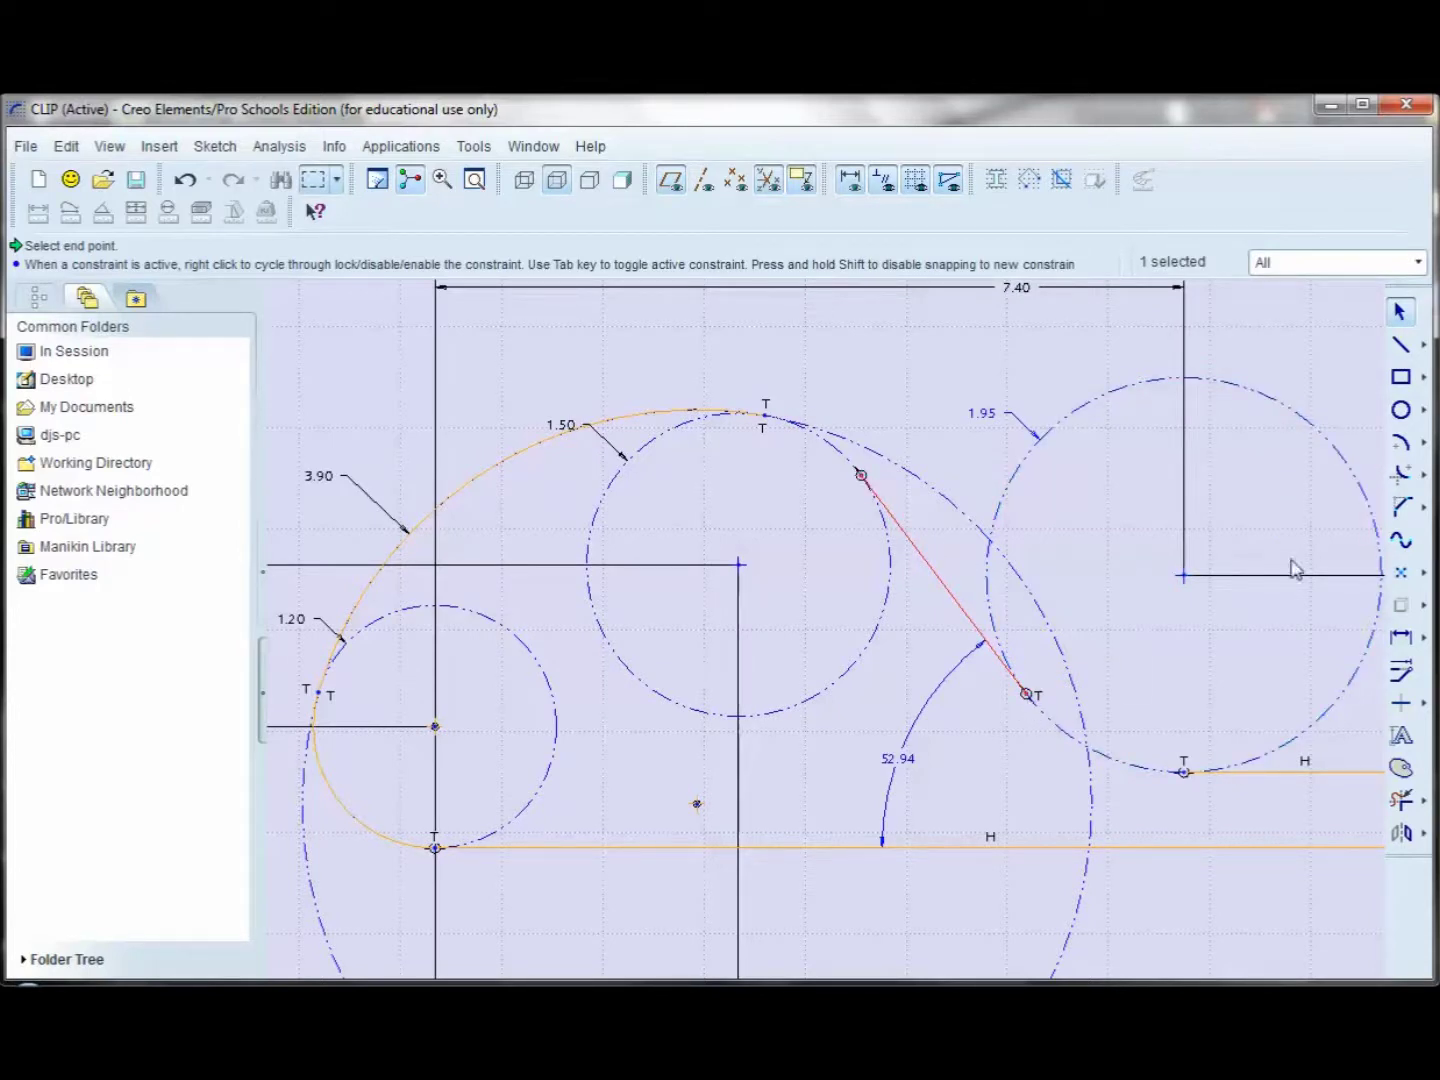
# Choose the Tangent constraint from the constraint types list.
pyautogui.click(1423, 703)
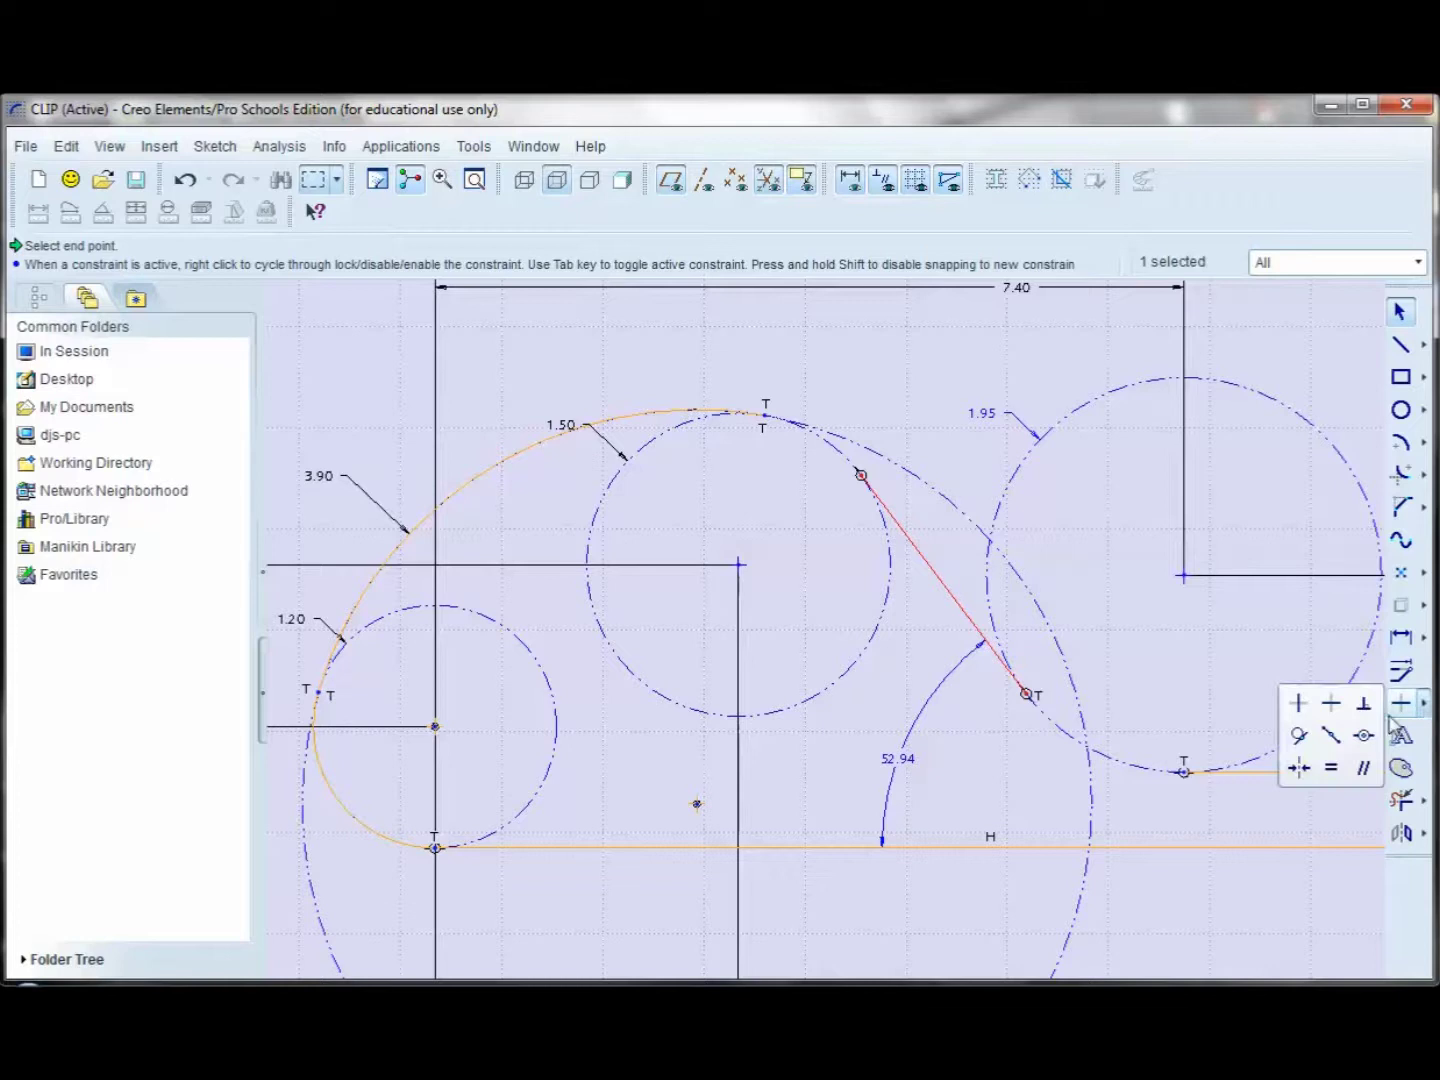
pyautogui.click(1364, 737)
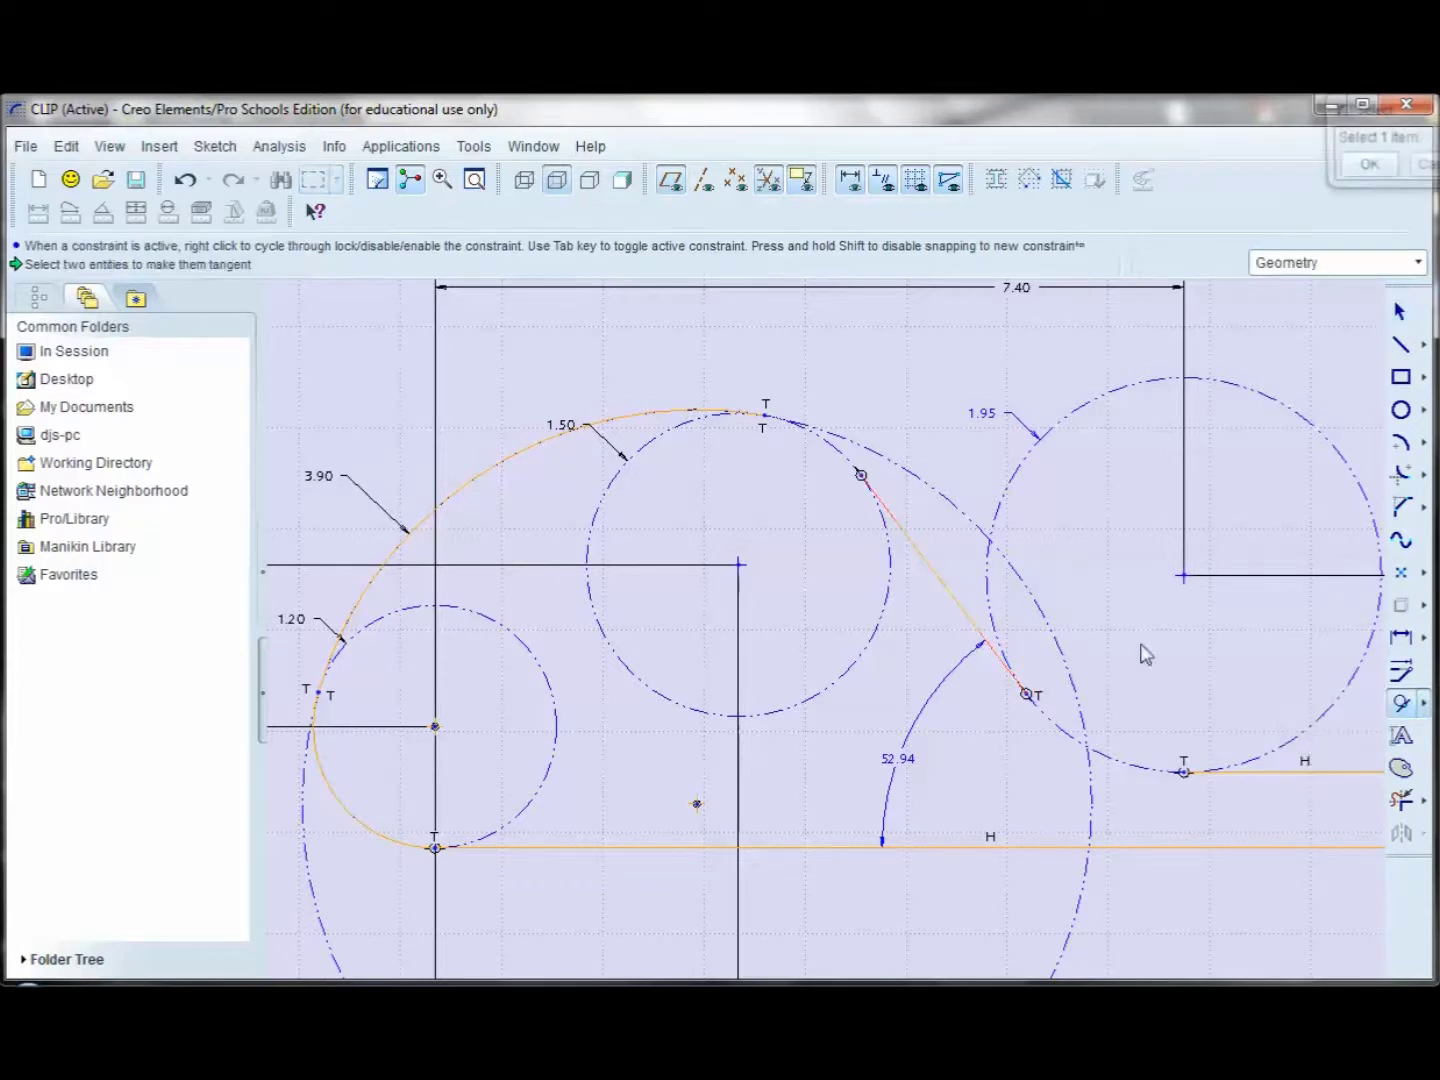
pyautogui.scroll(3, 775, 385)
pyautogui.scroll(1, 779, 390)
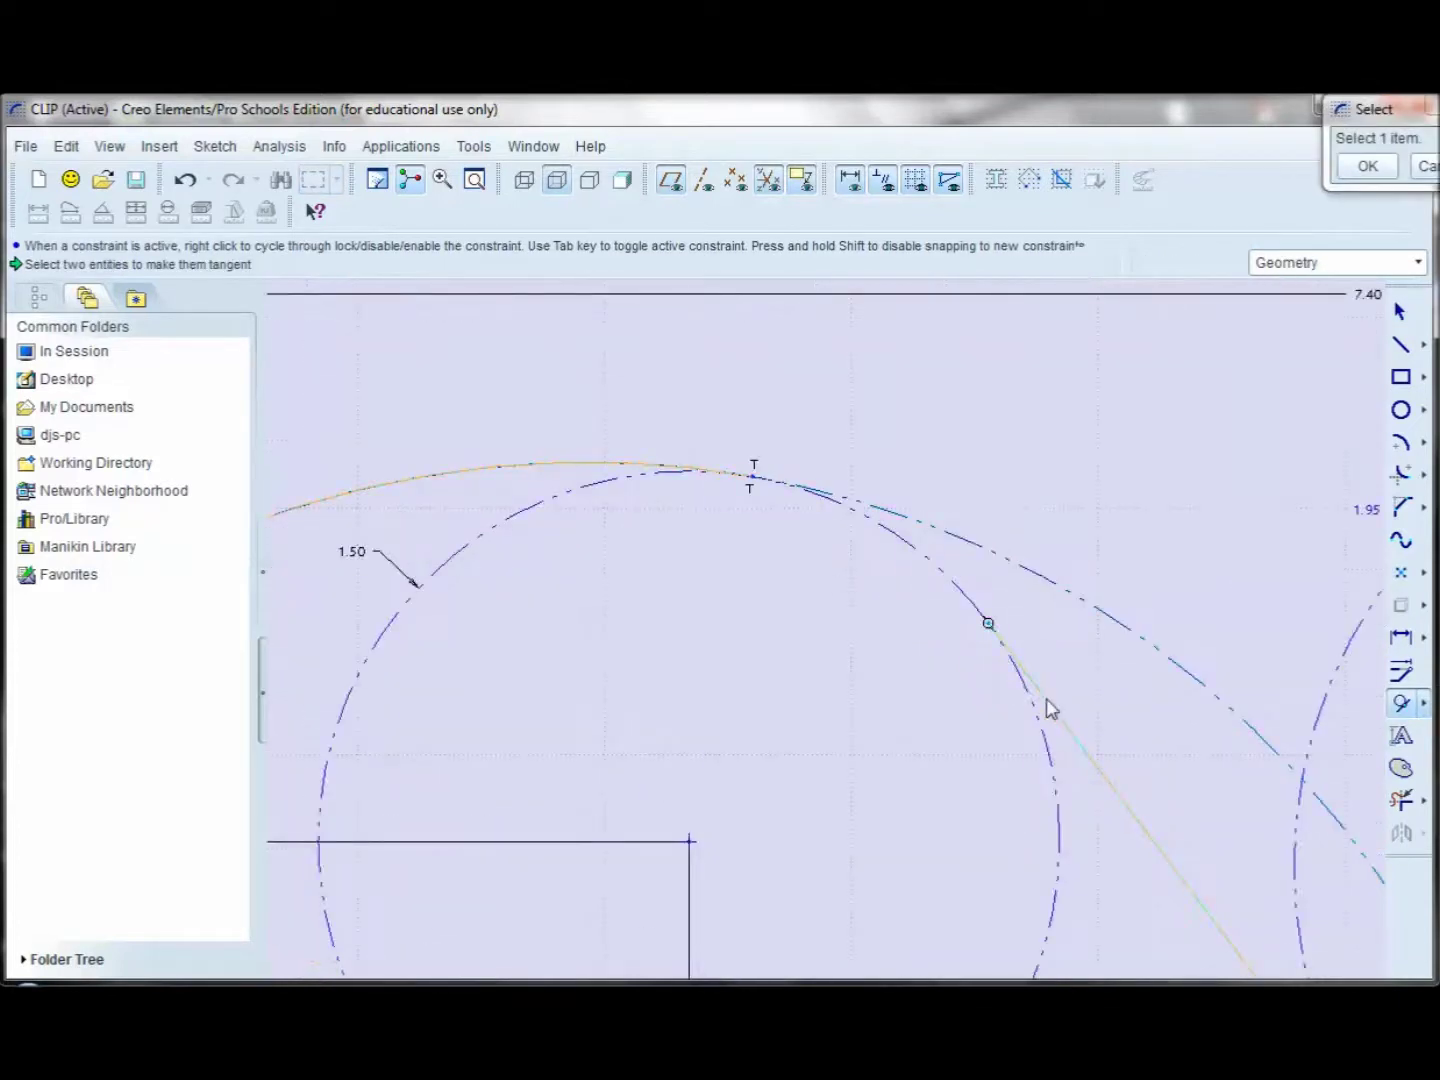
# Make the slanted line tangent to the middle 1.50 circle.
pyautogui.click(1058, 798)
pyautogui.scroll(-4, 699, 640)
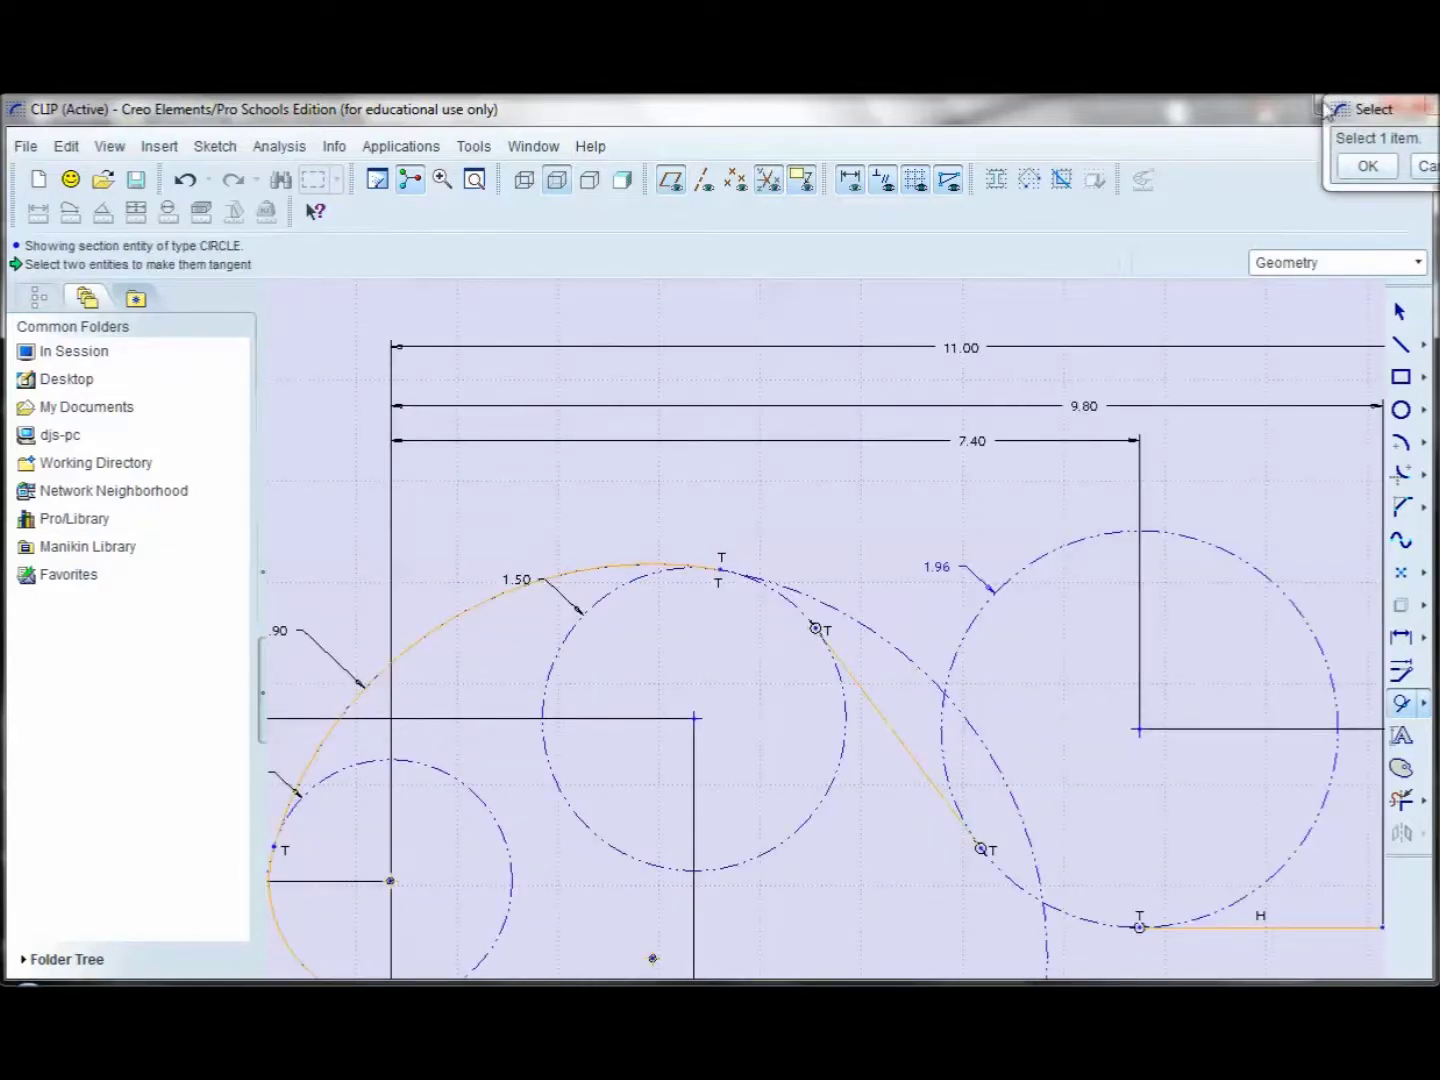
pyautogui.click(1368, 168)
pyautogui.scroll(-2, 613, 334)
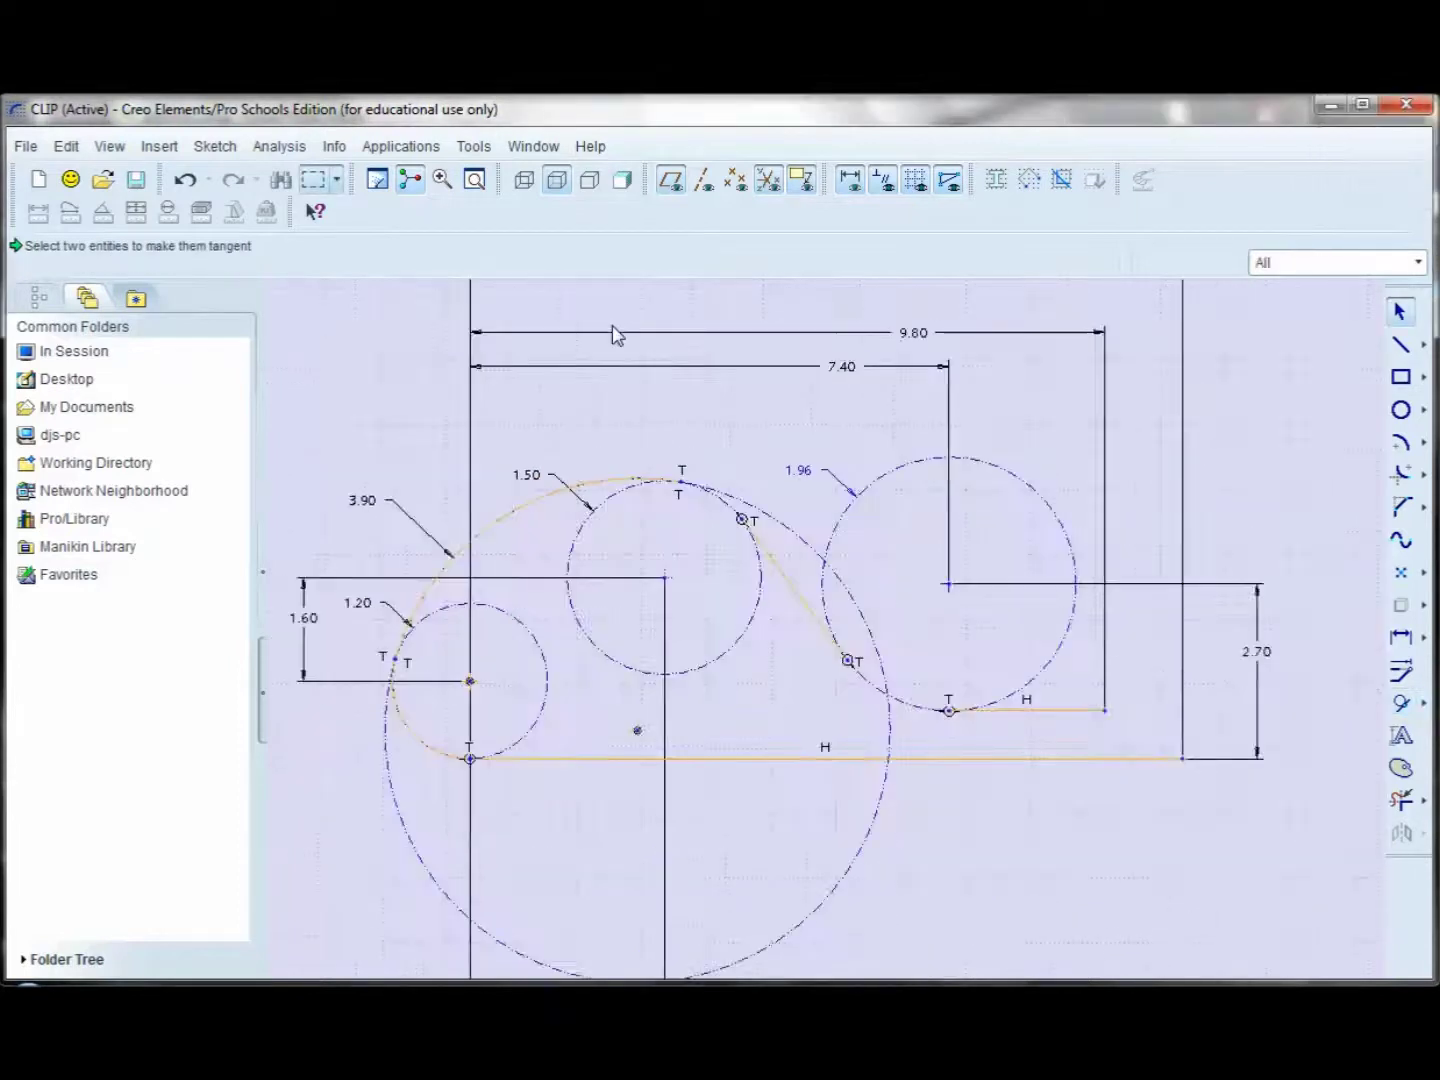
pyautogui.scroll(3, 672, 521)
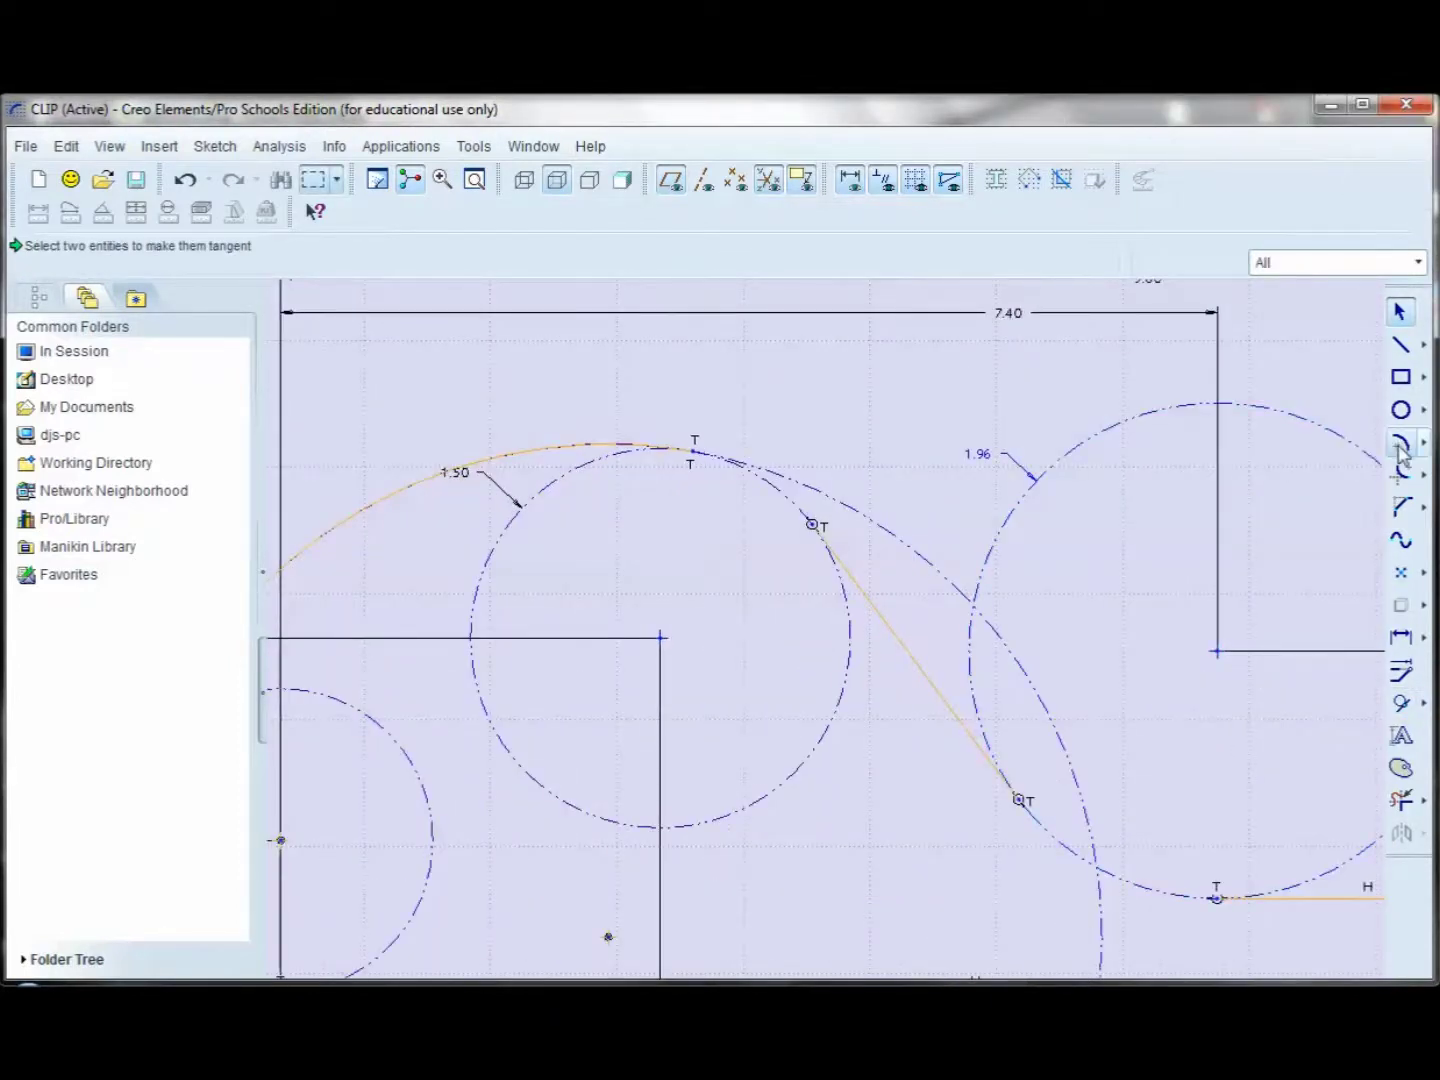
# Draw center-point arcs on the middle and right circles, joining the slanted line's ends to the outline.
pyautogui.click(1400, 443)
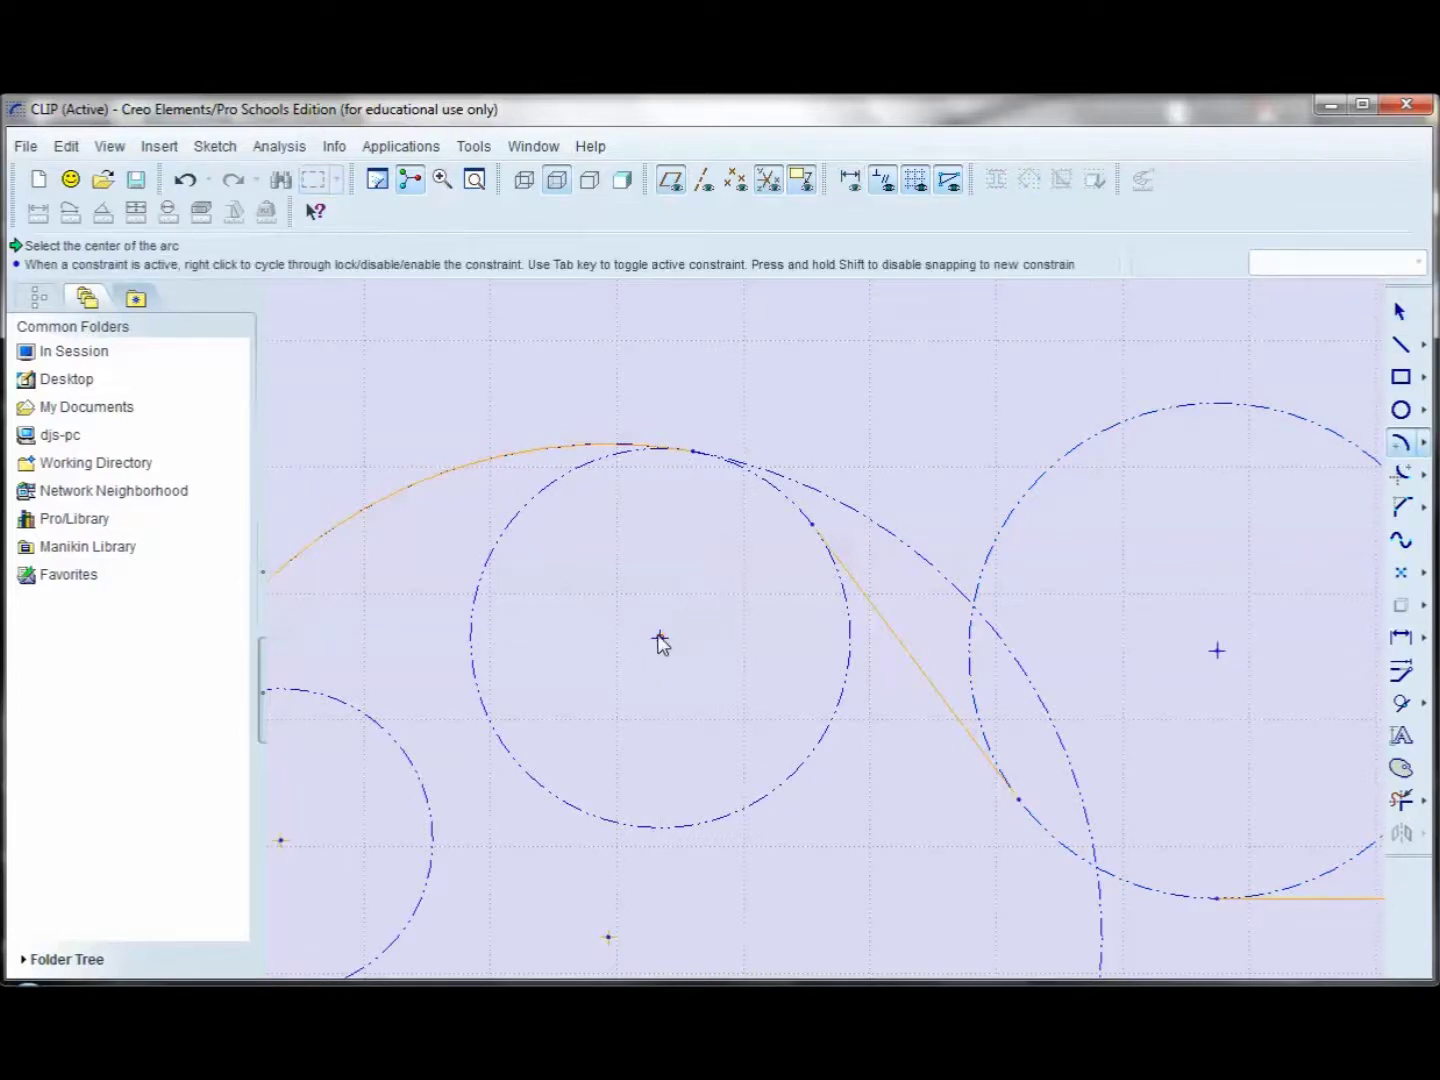
pyautogui.click(661, 638)
pyautogui.click(694, 453)
pyautogui.click(812, 525)
pyautogui.scroll(-3, 739, 568)
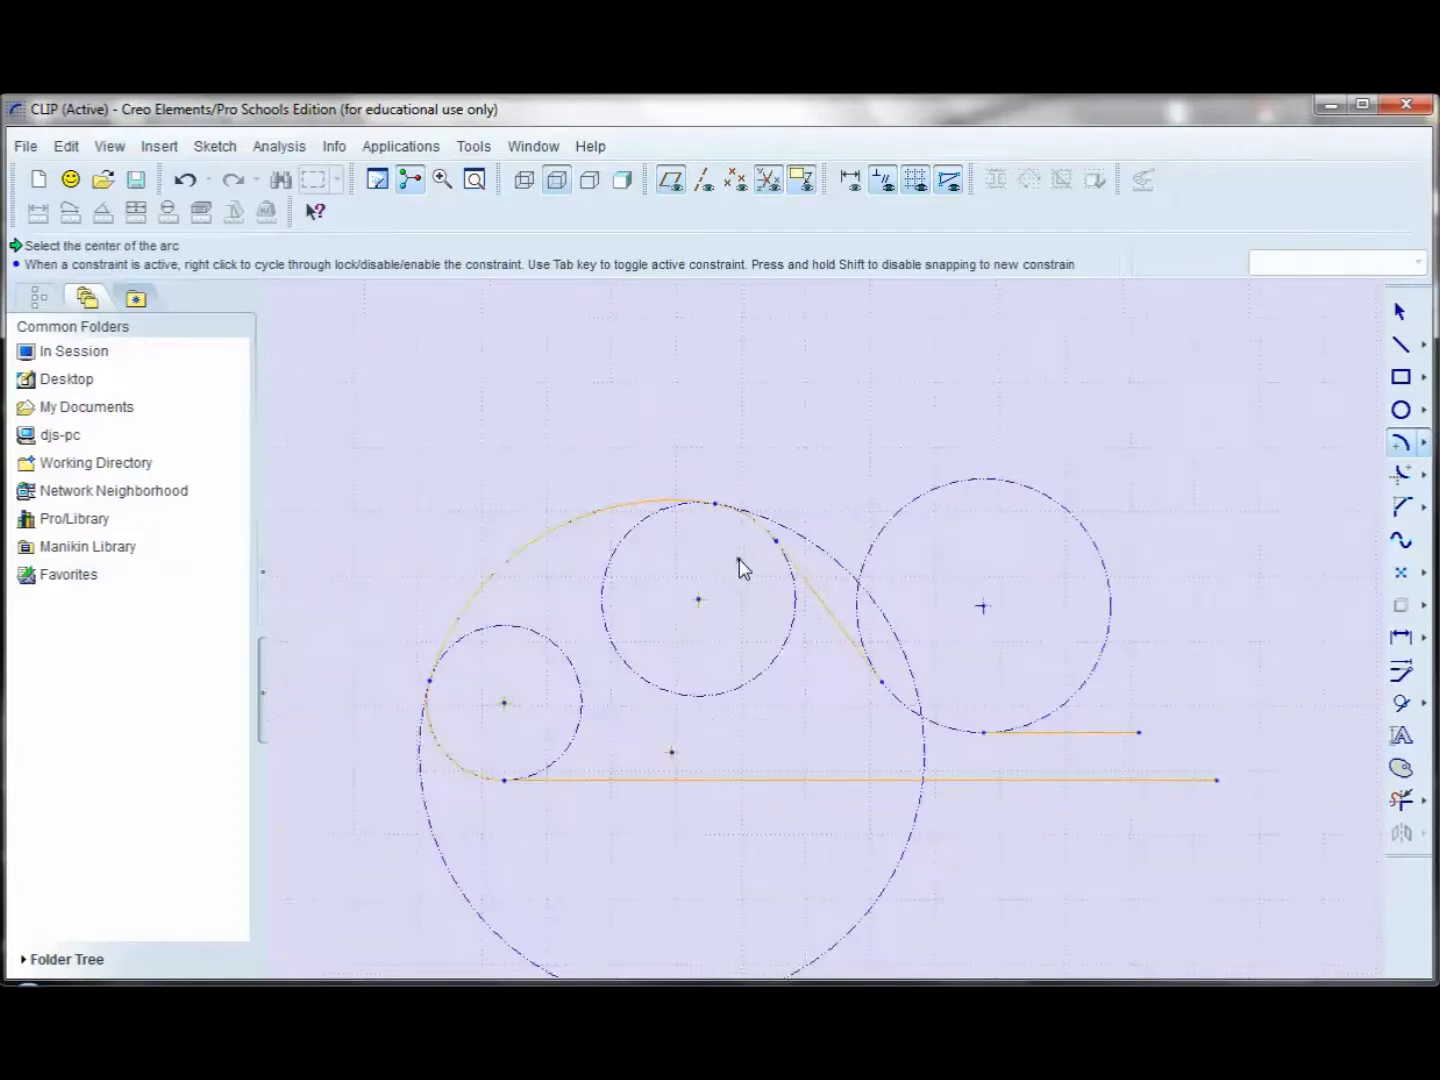
pyautogui.scroll(3, 1032, 659)
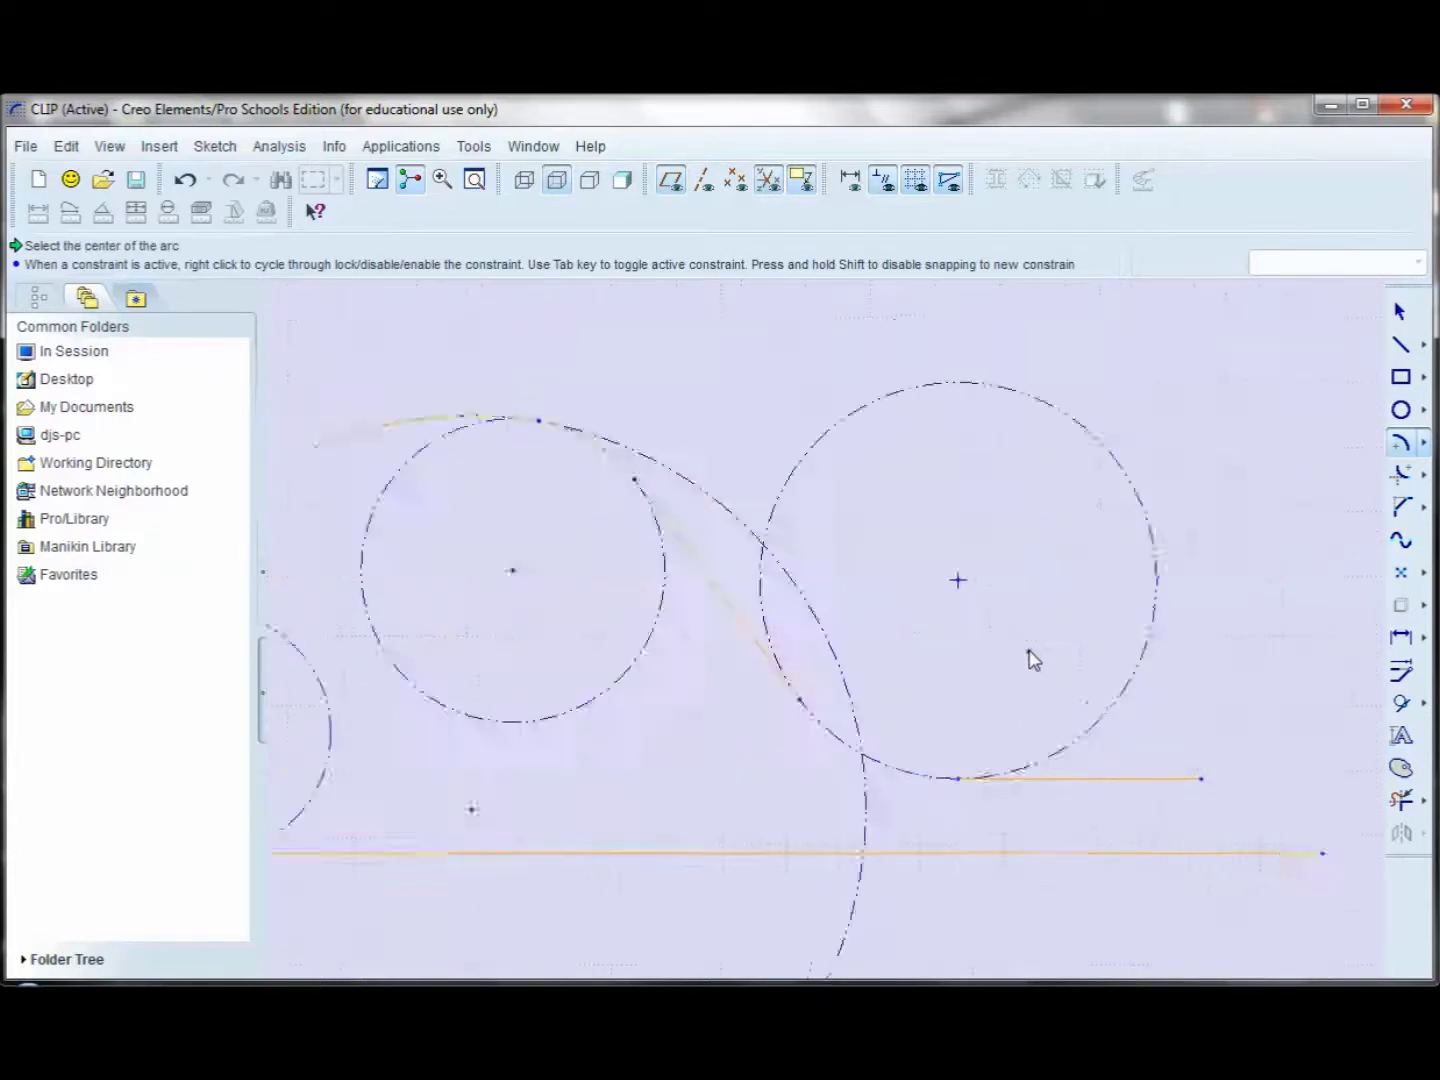
pyautogui.click(940, 564)
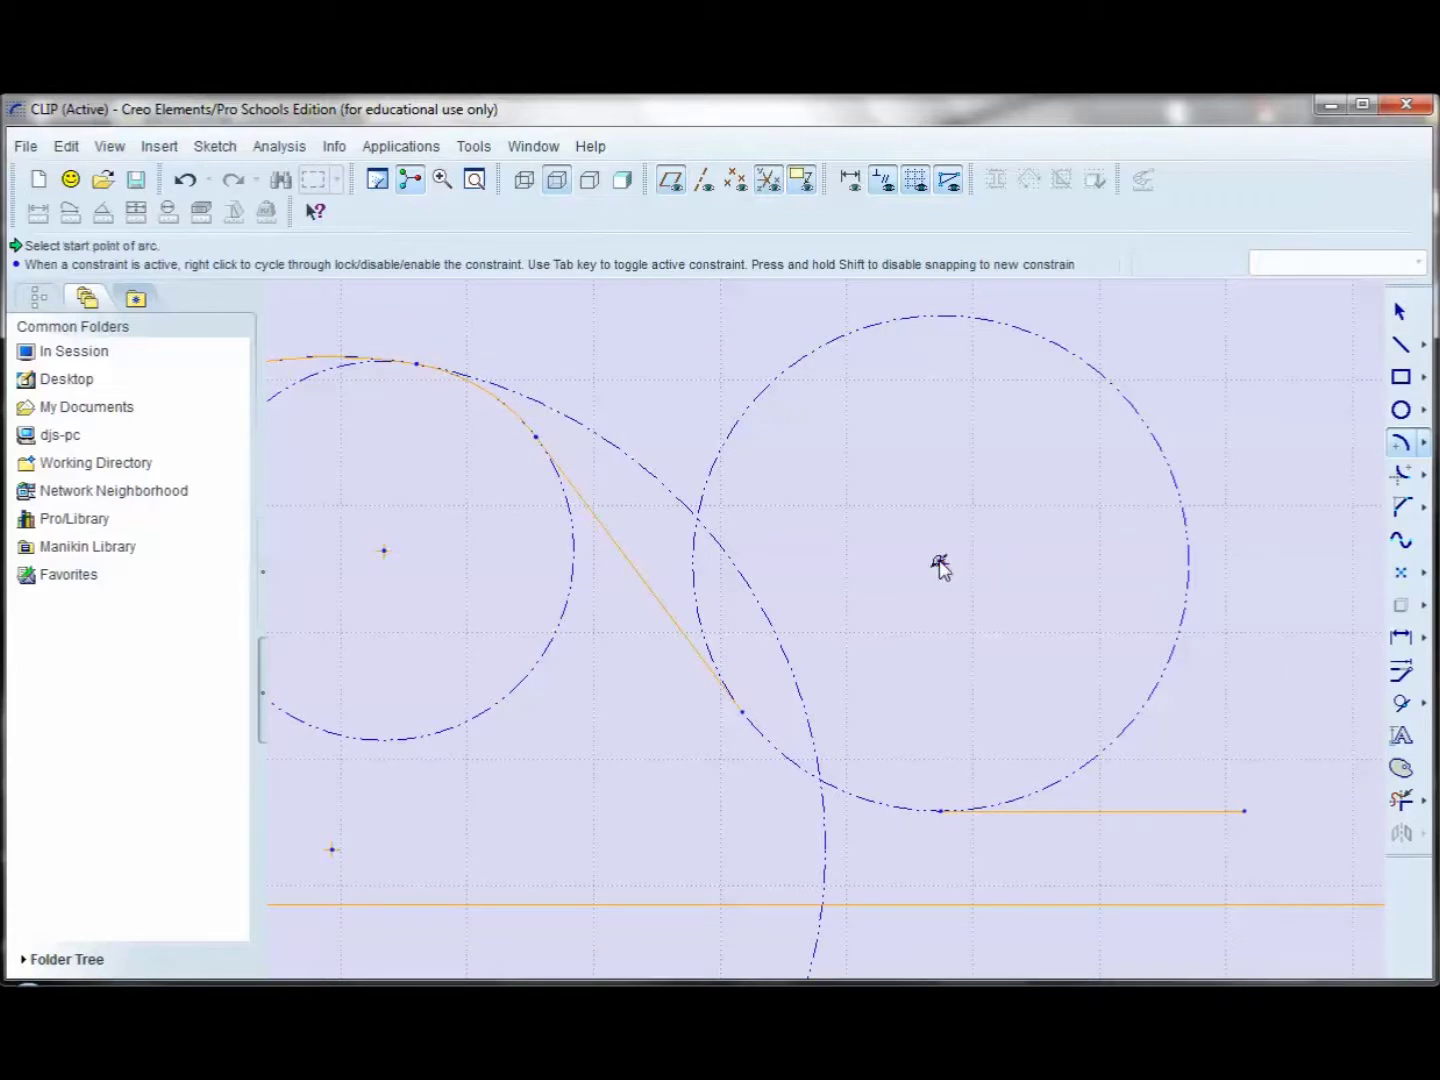
pyautogui.click(742, 712)
pyautogui.click(943, 812)
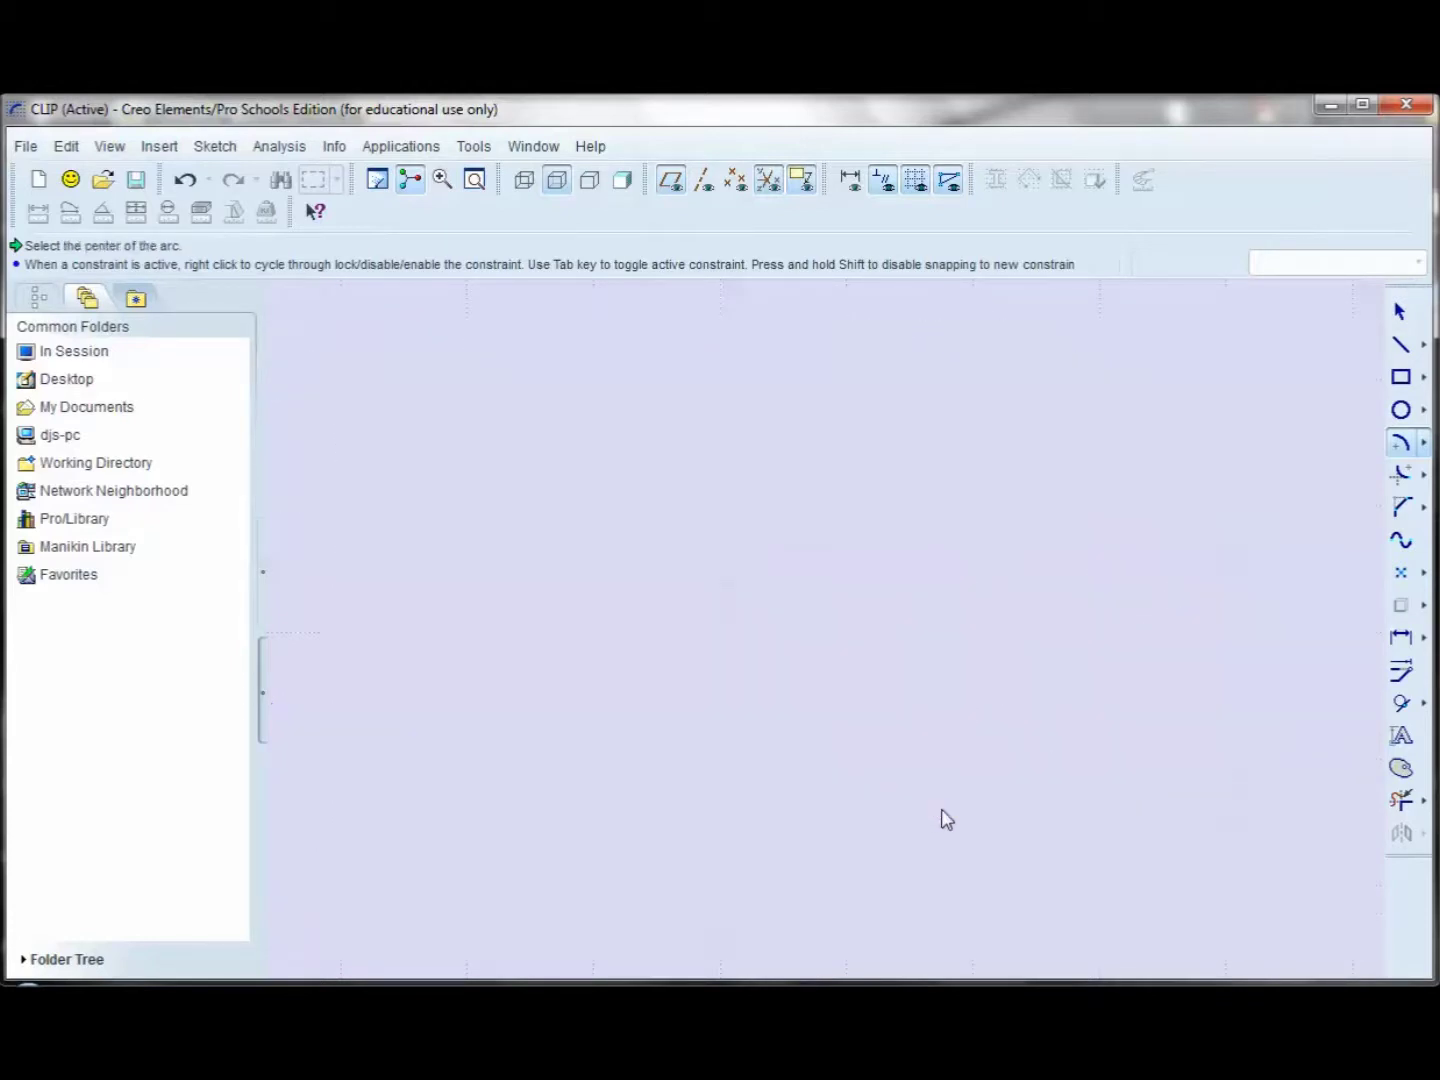
# End the arc tool, turn off dimension and constraint display, and clear the selection.
pyautogui.scroll(-3, 910, 685)
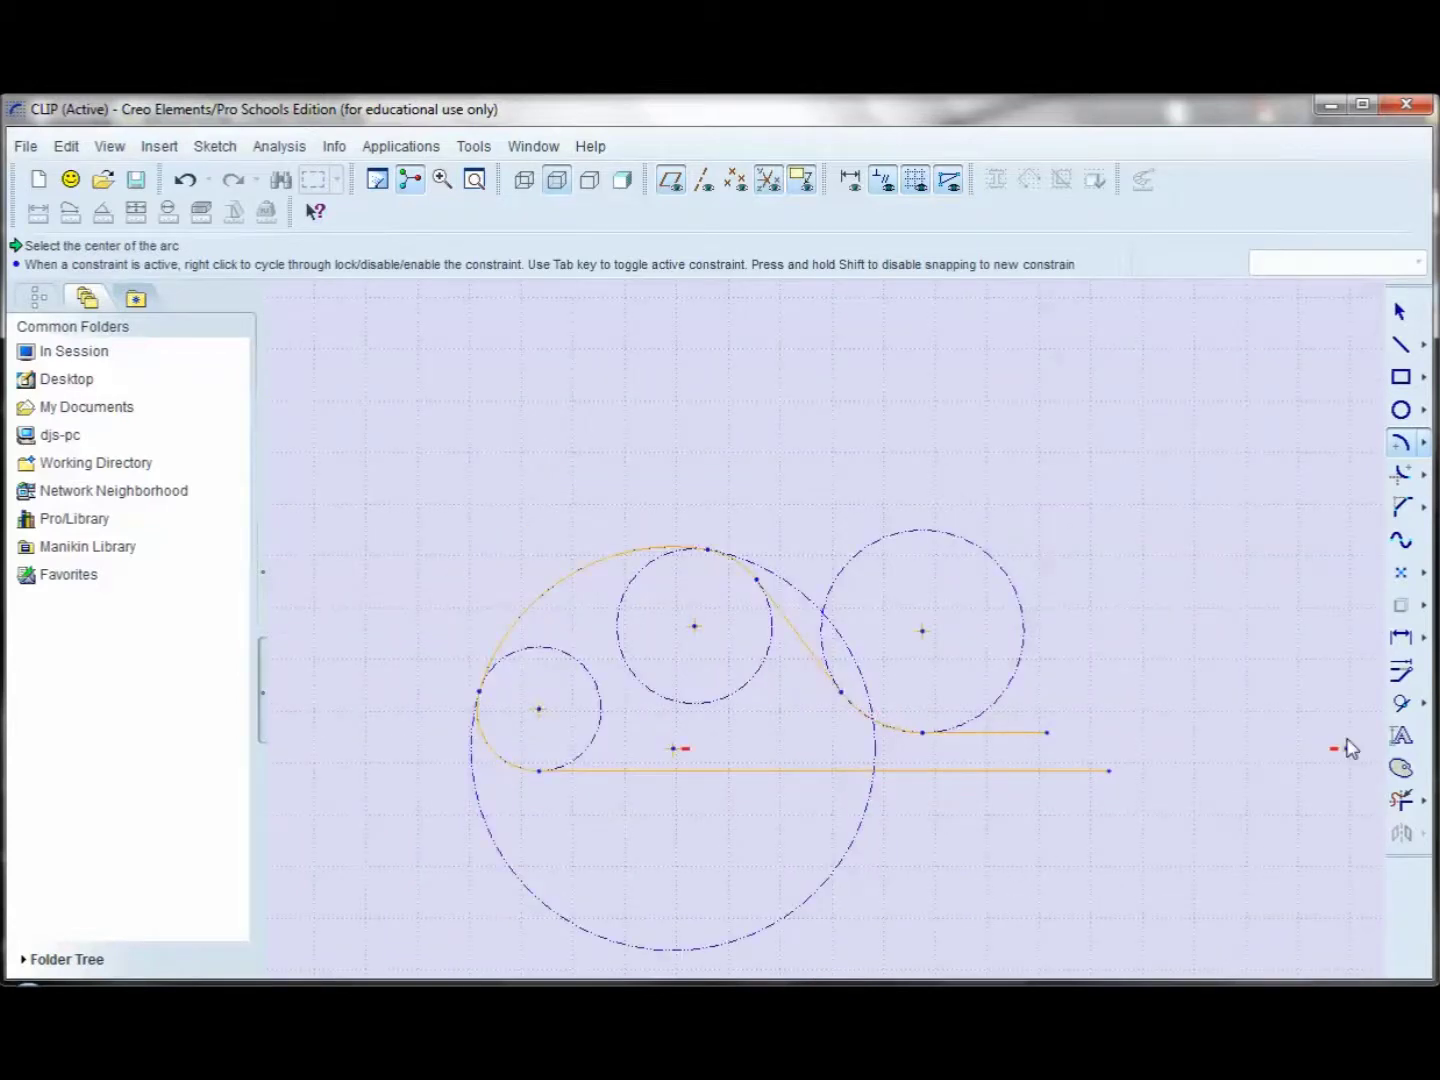
pyautogui.click(1401, 313)
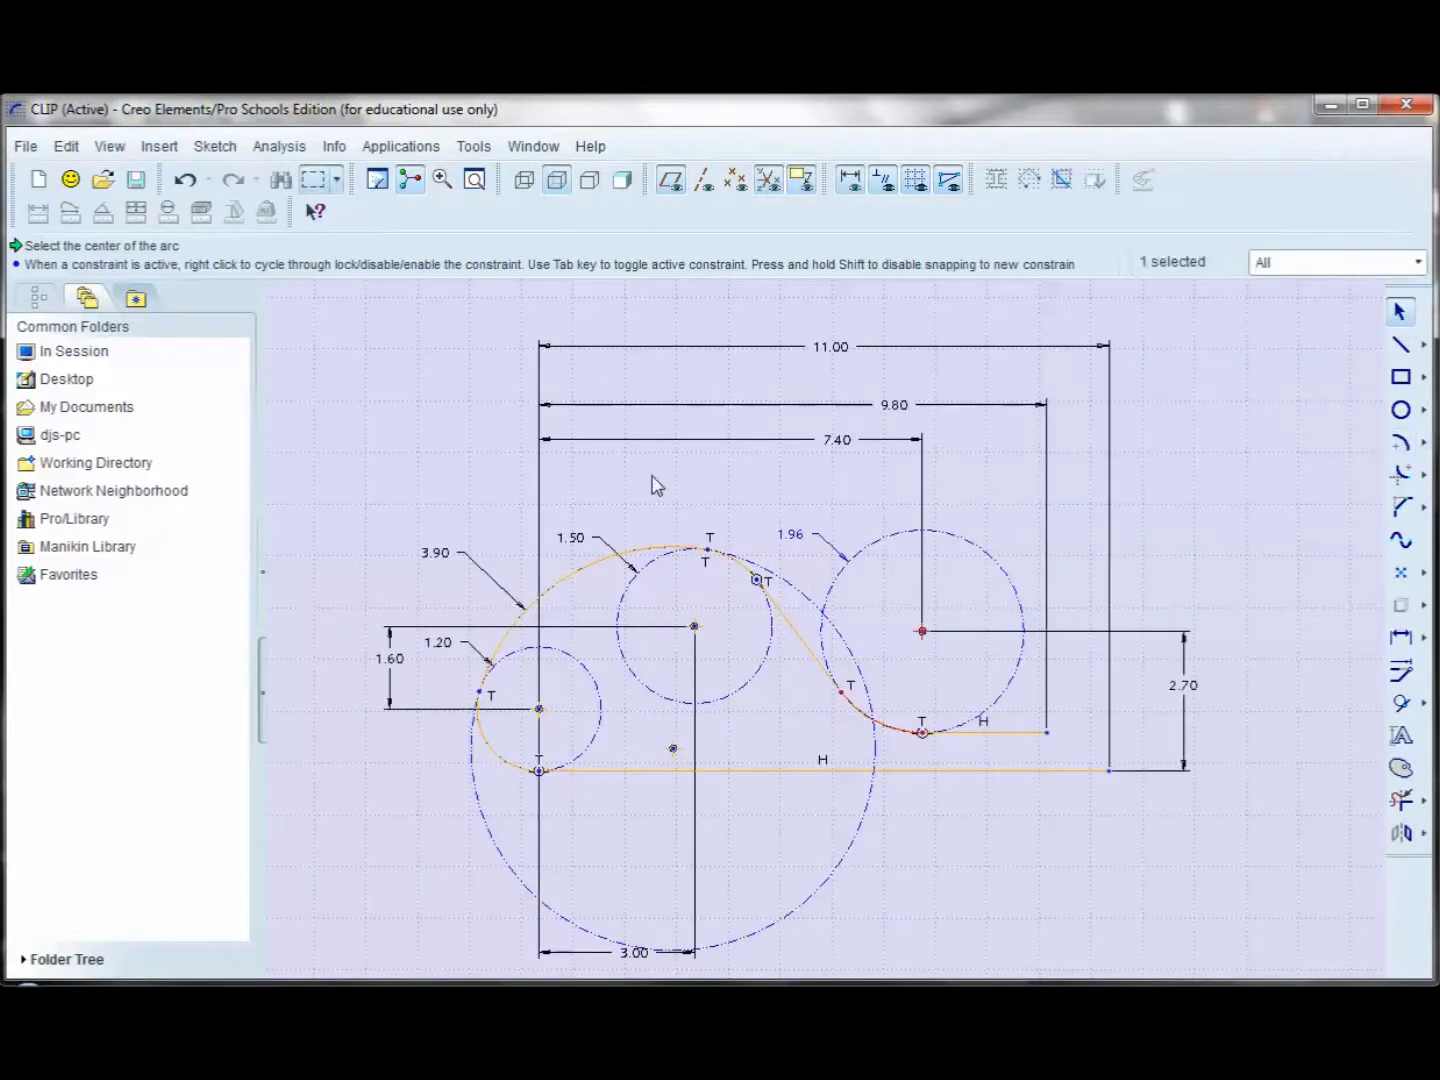
pyautogui.scroll(-1, 616, 476)
pyautogui.scroll(1, 767, 636)
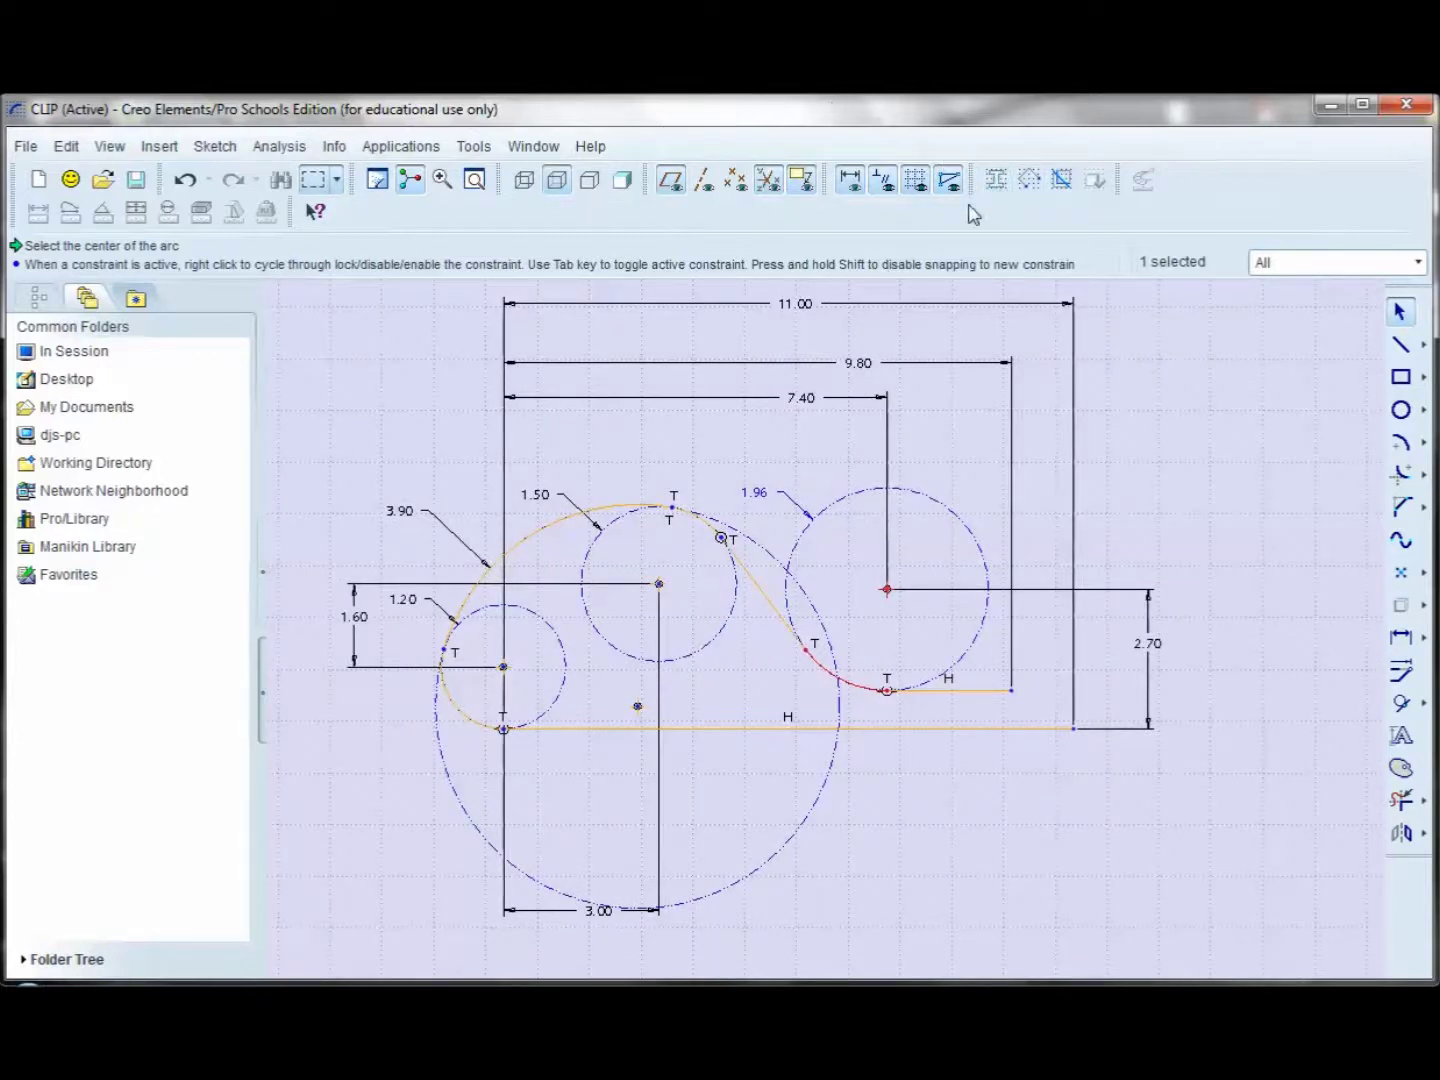
pyautogui.click(850, 188)
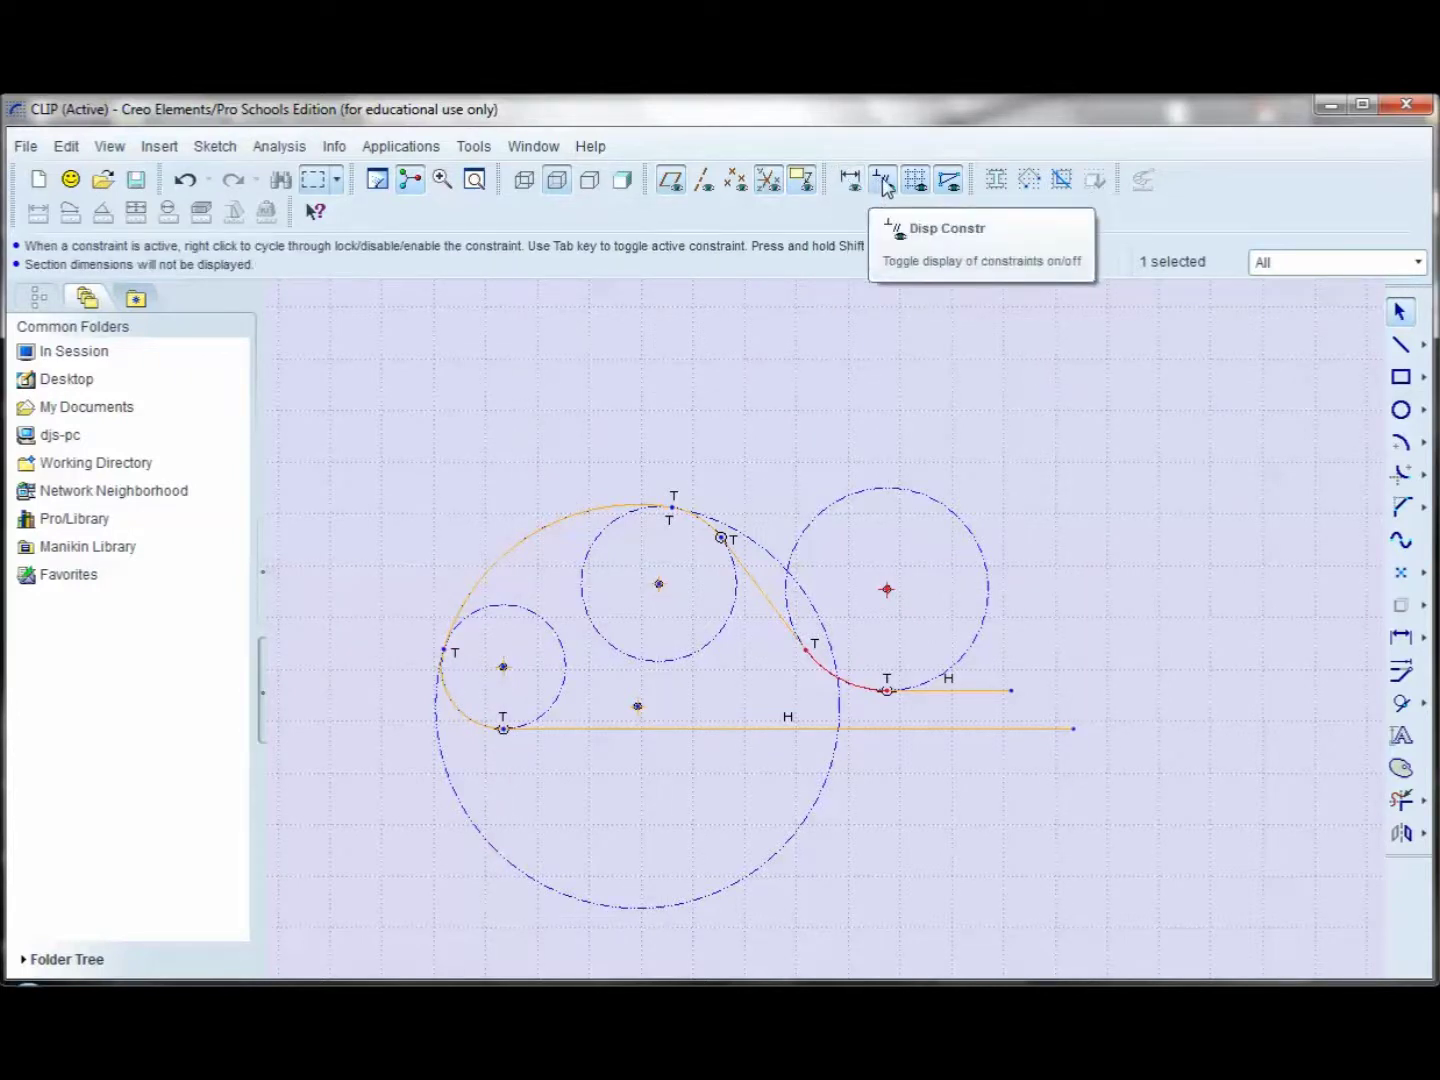
pyautogui.click(884, 185)
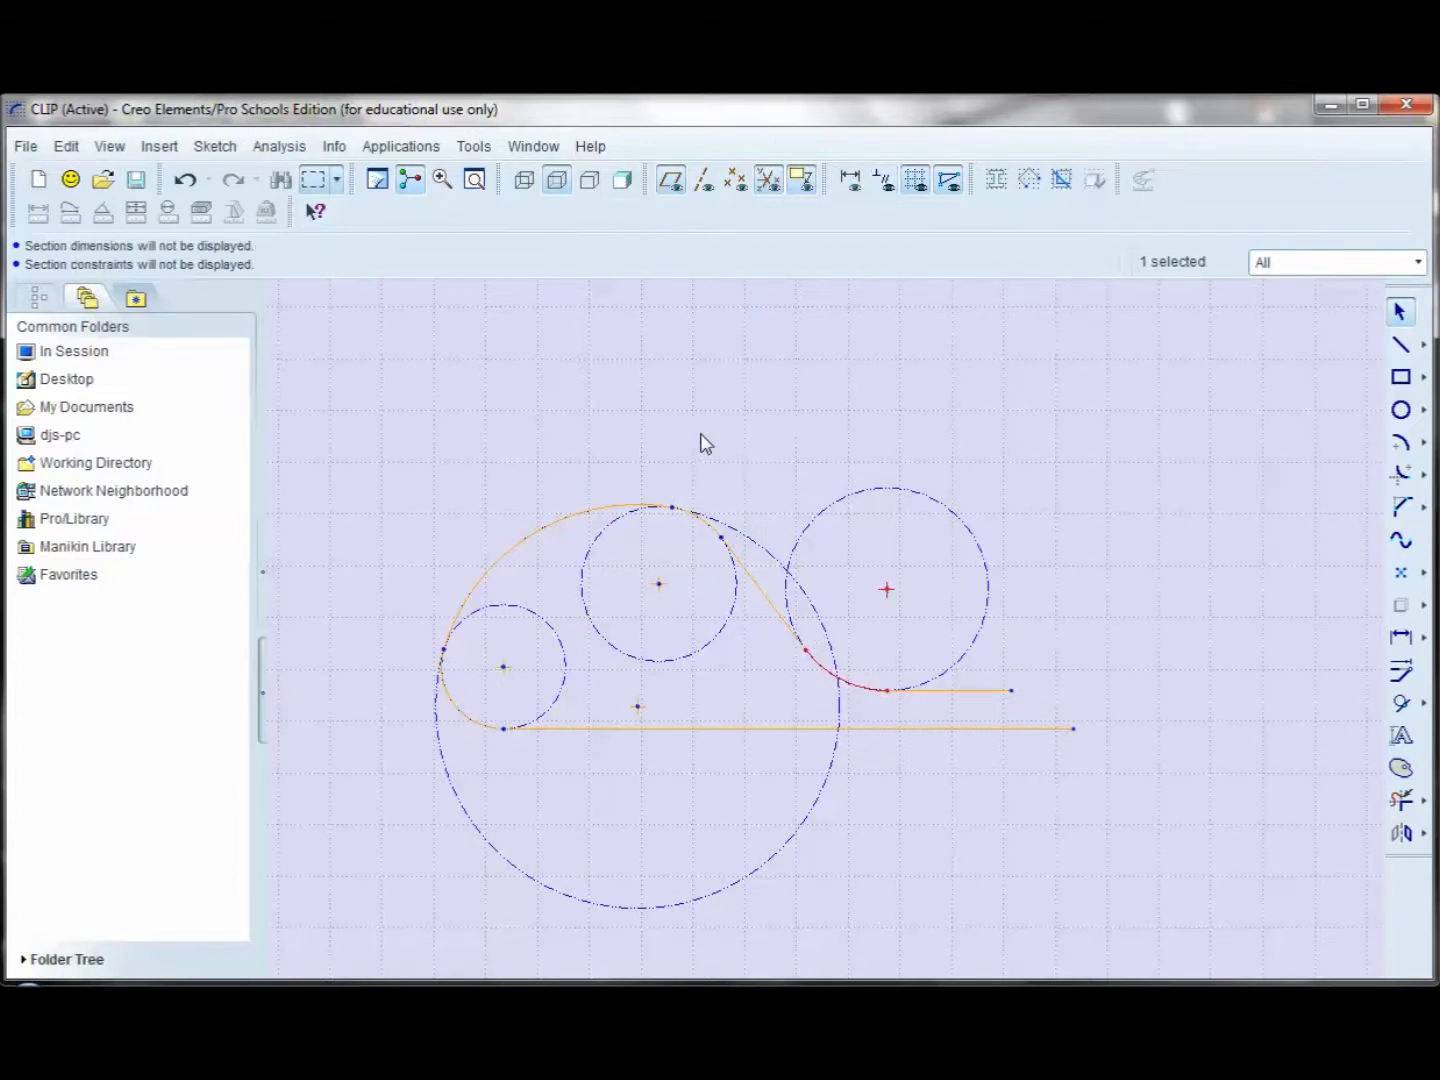
pyautogui.click(1084, 441)
pyautogui.scroll(1, 396, 705)
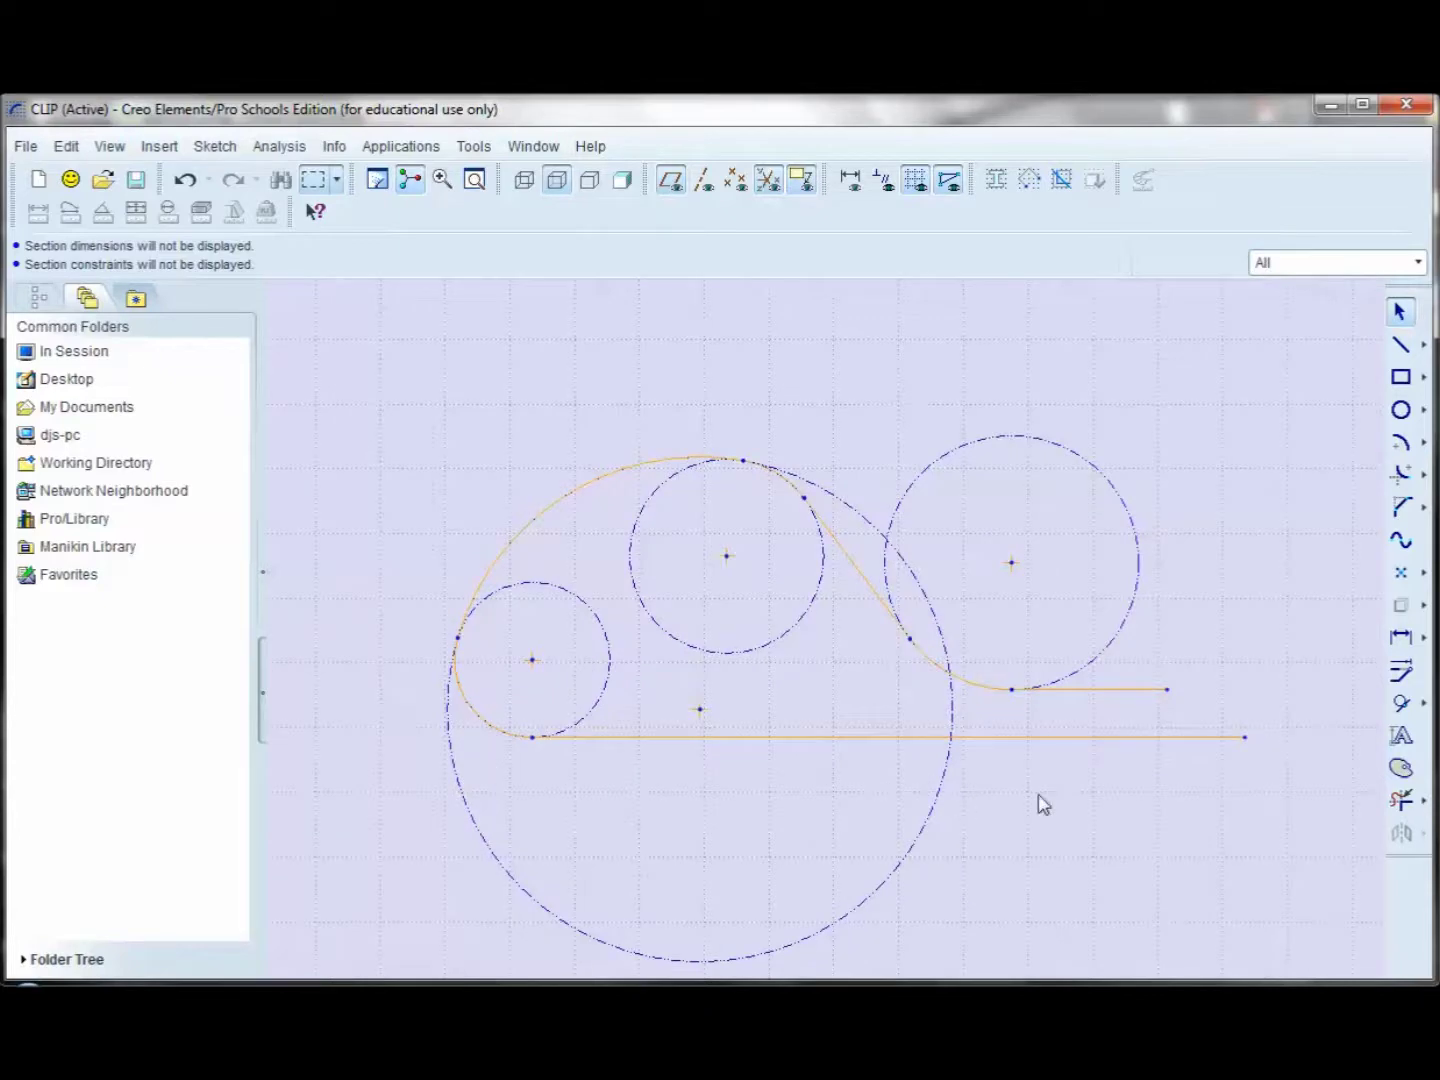